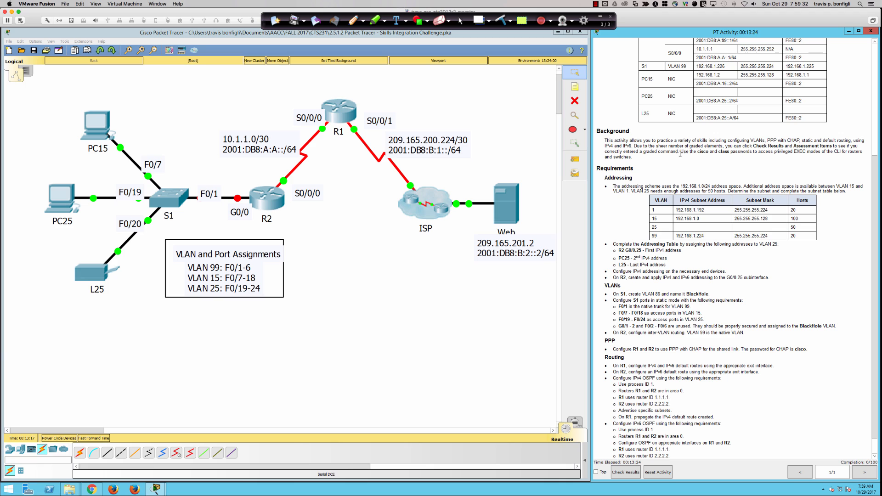
# Step: Scroll the PT Activity instructions to the subnet table and pick Ink2Go's red pen
pyautogui.moveTo(680, 153); pyautogui.dragTo(773, 156)
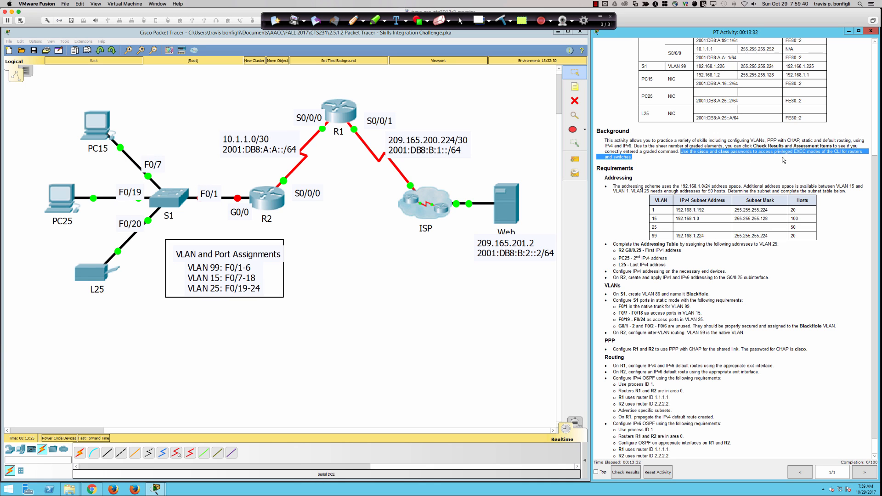
pyautogui.click(743, 172)
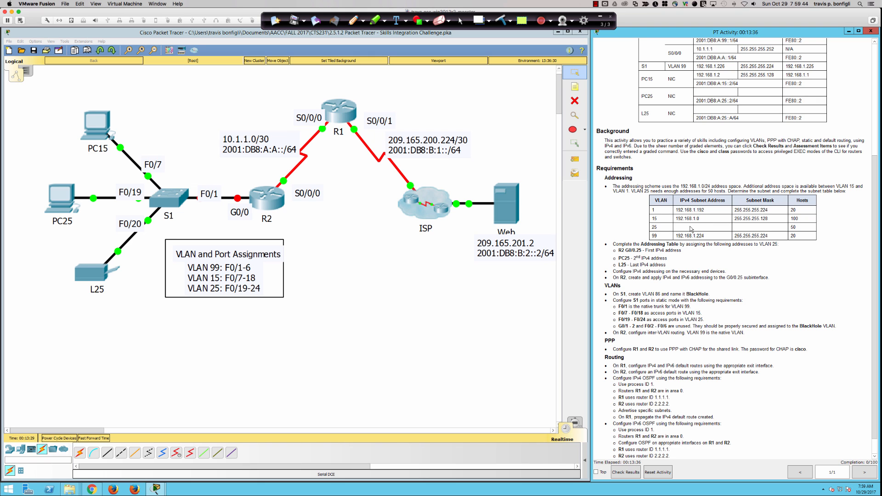
pyautogui.scroll(-1, 615, 220)
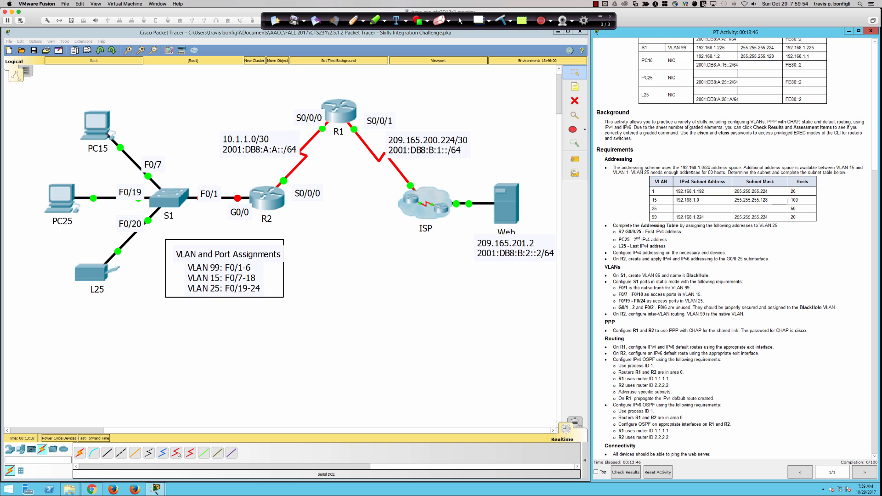
pyautogui.click(353, 20)
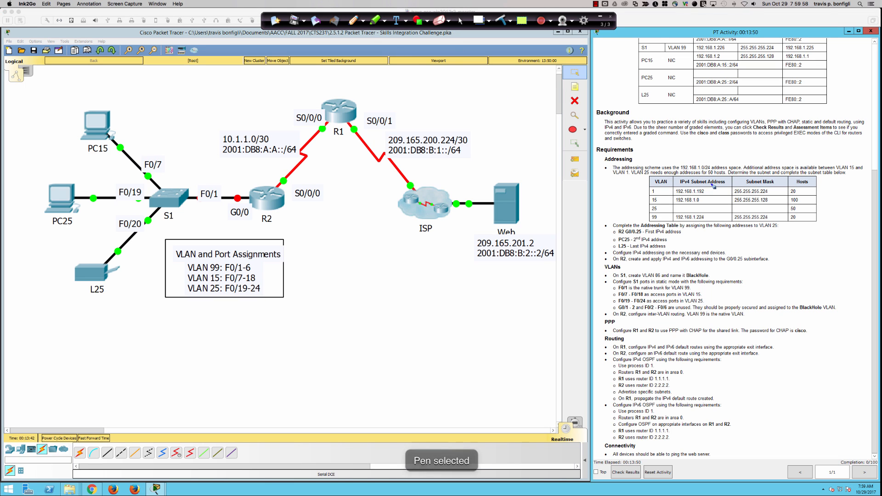
# Step: Arrow the VLAN 15 and 25 rows, write /25 beside 255.255.255.128, and mark Hosts
pyautogui.moveTo(710, 184)
pyautogui.mouseDown()
pyautogui.moveTo(736, 171)
pyautogui.moveTo(704, 203)
pyautogui.mouseUp()
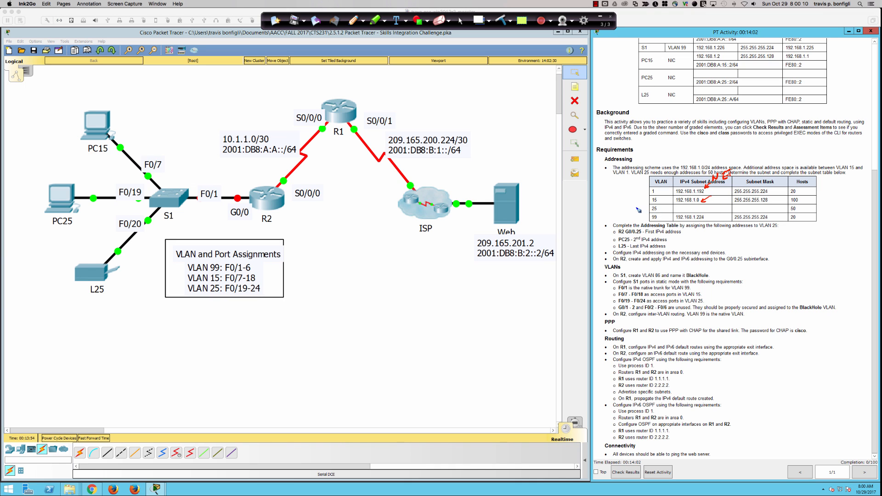
pyautogui.moveTo(636, 207); pyautogui.dragTo(645, 206)
pyautogui.moveTo(626, 198); pyautogui.dragTo(647, 202)
pyautogui.moveTo(774, 203); pyautogui.dragTo(782, 205)
pyautogui.moveTo(804, 159); pyautogui.dragTo(802, 177)
# Step: Write 192.168.1.0/25 in red ink under the topology
pyautogui.moveTo(315, 290); pyautogui.dragTo(316, 304)
pyautogui.moveTo(331, 291)
pyautogui.mouseDown()
pyautogui.moveTo(327, 304)
pyautogui.moveTo(372, 297)
pyautogui.mouseUp()
pyautogui.moveTo(390, 284)
pyautogui.mouseDown()
pyautogui.moveTo(385, 293)
pyautogui.moveTo(388, 286)
pyautogui.moveTo(409, 303)
pyautogui.moveTo(435, 291)
pyautogui.moveTo(473, 298)
pyautogui.moveTo(485, 279)
pyautogui.moveTo(451, 303)
pyautogui.mouseUp()
pyautogui.click(352, 301)
pyautogui.click(422, 299)
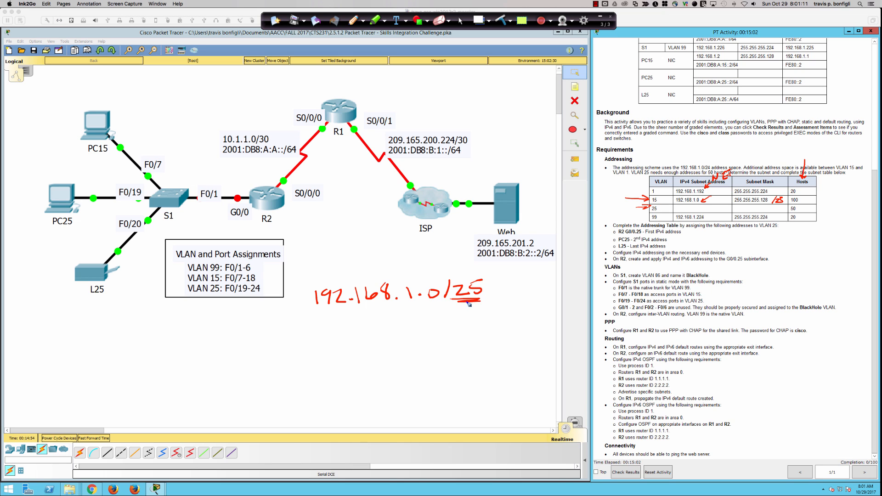
# Step: Tally the mask's one-bits across the first three octets
pyautogui.moveTo(159, 336)
pyautogui.mouseDown()
pyautogui.moveTo(159, 354)
pyautogui.moveTo(188, 354)
pyautogui.mouseUp()
pyautogui.moveTo(202, 335)
pyautogui.mouseDown()
pyautogui.moveTo(201, 354)
pyautogui.moveTo(211, 353)
pyautogui.mouseUp()
pyautogui.moveTo(223, 336); pyautogui.dragTo(223, 353)
pyautogui.moveTo(231, 337)
pyautogui.mouseDown()
pyautogui.moveTo(235, 351)
pyautogui.moveTo(291, 351)
pyautogui.mouseUp()
pyautogui.click(244, 350)
pyautogui.moveTo(299, 332)
pyautogui.mouseDown()
pyautogui.moveTo(299, 349)
pyautogui.moveTo(340, 336)
pyautogui.moveTo(350, 345)
pyautogui.mouseUp()
pyautogui.click(327, 340)
pyautogui.moveTo(360, 326)
pyautogui.mouseDown()
pyautogui.moveTo(360, 346)
pyautogui.moveTo(388, 345)
pyautogui.mouseUp()
pyautogui.moveTo(396, 325); pyautogui.dragTo(404, 345)
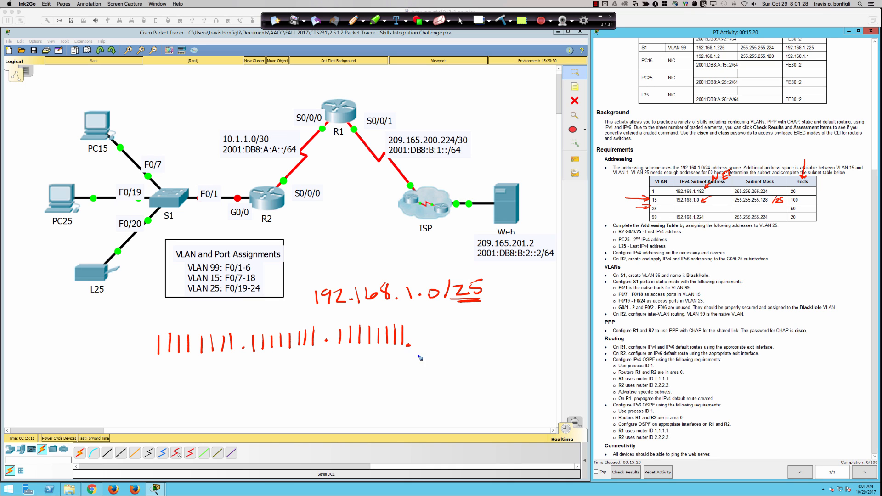
# Step: Write the last octet as 1000 0000 and bracket the host bits, labelled 7
pyautogui.moveTo(417, 355); pyautogui.dragTo(552, 353)
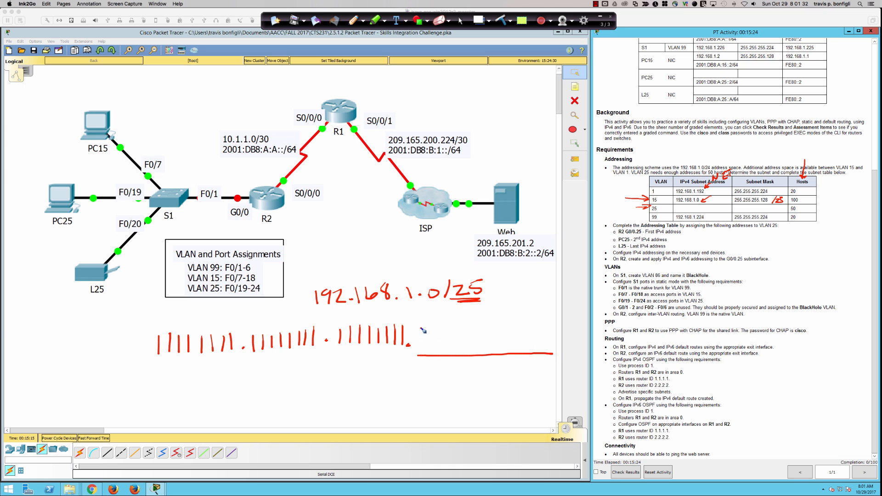
pyautogui.moveTo(422, 327); pyautogui.dragTo(421, 345)
pyautogui.moveTo(425, 352)
pyautogui.mouseDown()
pyautogui.moveTo(442, 332)
pyautogui.moveTo(553, 347)
pyautogui.mouseUp()
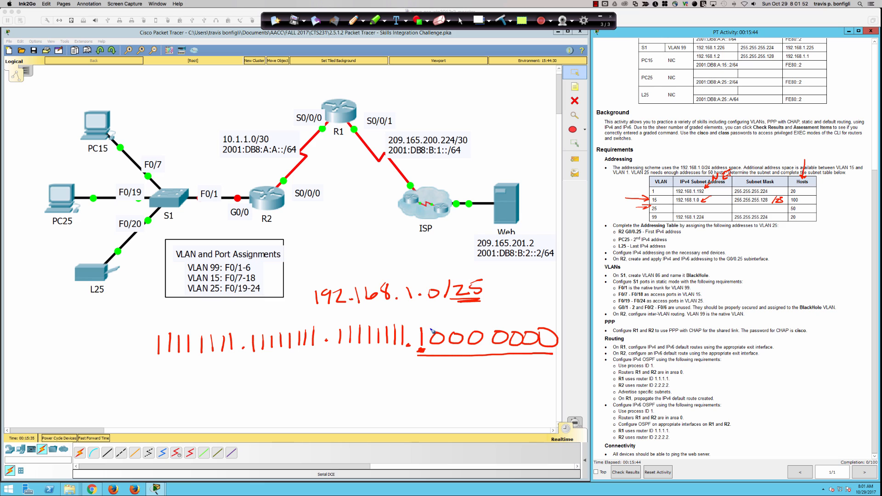
pyautogui.moveTo(429, 331)
pyautogui.mouseDown()
pyautogui.moveTo(500, 317)
pyautogui.moveTo(561, 338)
pyautogui.mouseUp()
pyautogui.moveTo(493, 296)
pyautogui.mouseDown()
pyautogui.moveTo(505, 309)
pyautogui.moveTo(514, 299)
pyautogui.mouseUp()
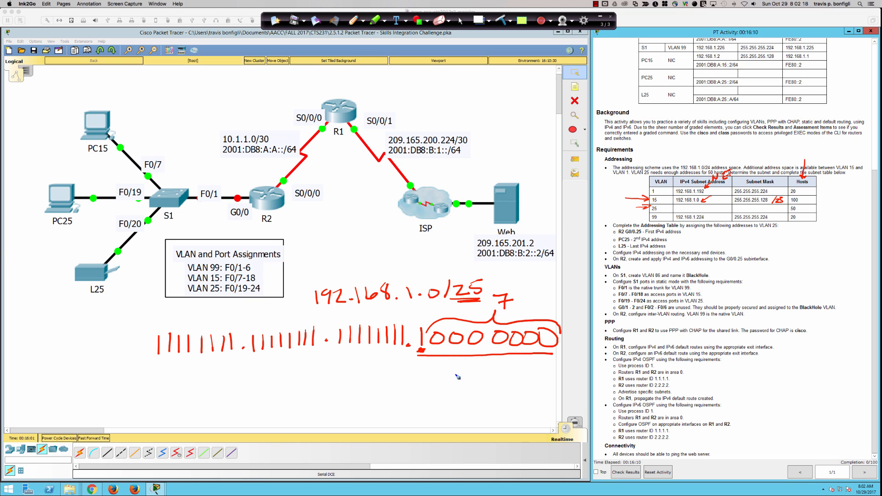
# Step: Write 2^7 = followed by a row of seven multiplied 2s
pyautogui.moveTo(452, 373)
pyautogui.mouseDown()
pyautogui.moveTo(460, 390)
pyautogui.moveTo(468, 375)
pyautogui.moveTo(452, 390)
pyautogui.moveTo(460, 389)
pyautogui.mouseUp()
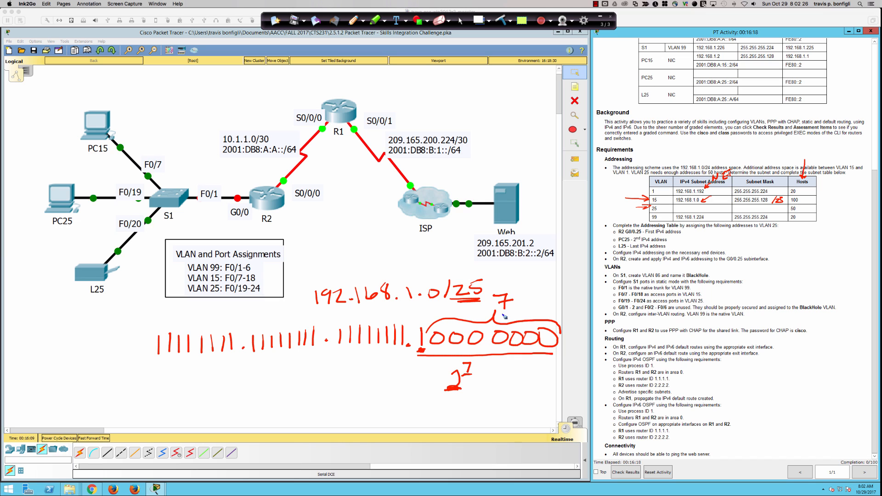
pyautogui.moveTo(480, 360); pyautogui.dragTo(488, 365)
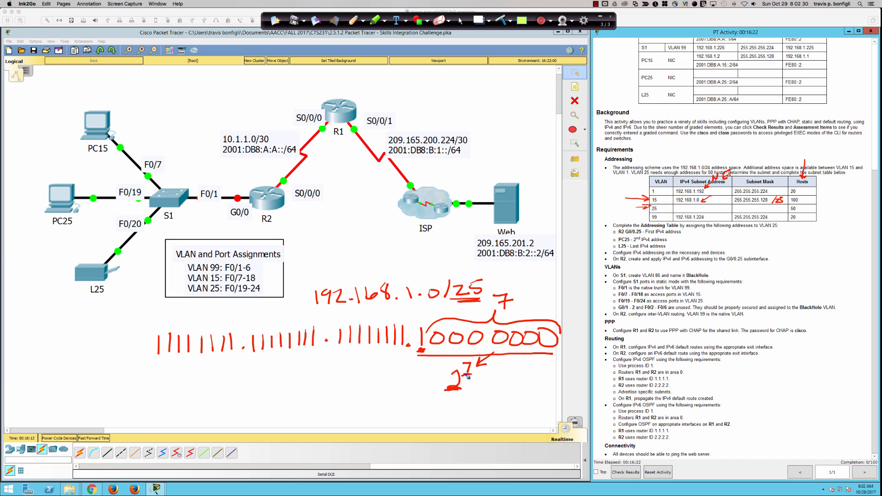
pyautogui.moveTo(479, 377); pyautogui.dragTo(489, 381)
pyautogui.moveTo(376, 410)
pyautogui.mouseDown()
pyautogui.moveTo(385, 419)
pyautogui.moveTo(501, 417)
pyautogui.mouseUp()
pyautogui.click(396, 415)
pyautogui.click(441, 414)
pyautogui.click(483, 416)
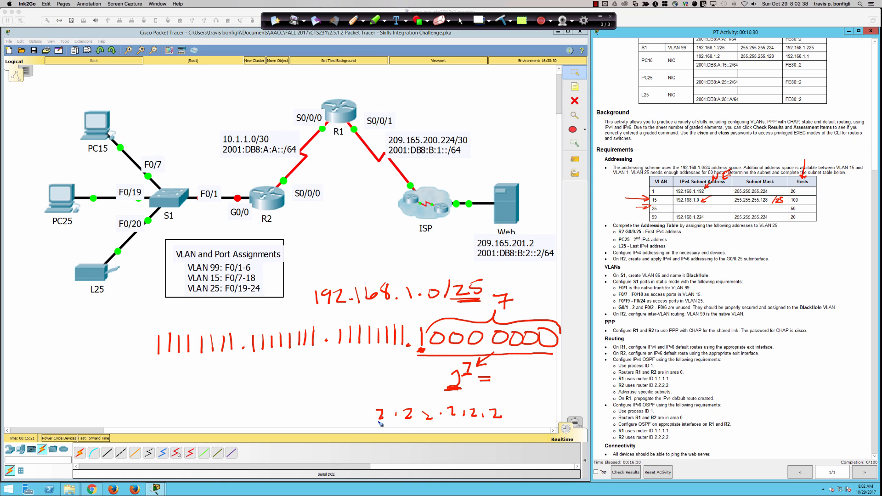
pyautogui.click(509, 415)
pyautogui.moveTo(518, 408); pyautogui.dragTo(531, 419)
# Step: Group the 2s with arcs and write the result 128, underlined
pyautogui.moveTo(377, 406)
pyautogui.mouseDown()
pyautogui.moveTo(429, 398)
pyautogui.moveTo(460, 404)
pyautogui.mouseUp()
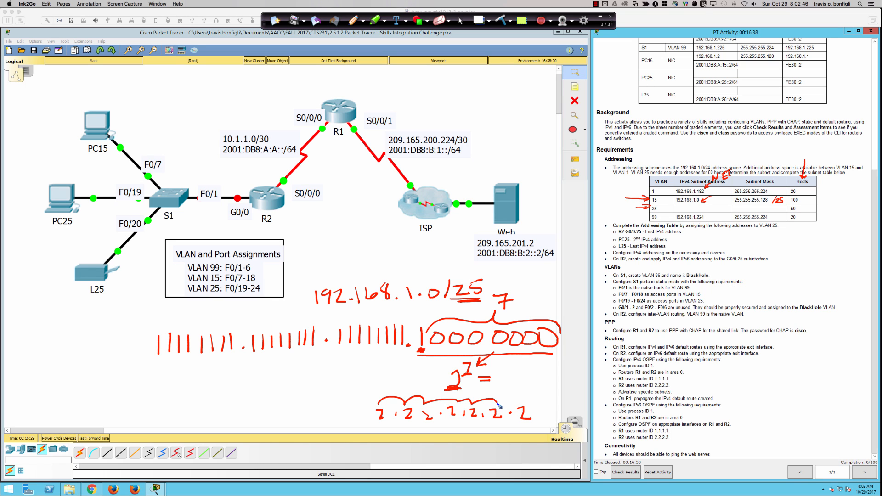
pyautogui.moveTo(504, 371)
pyautogui.mouseDown()
pyautogui.moveTo(505, 388)
pyautogui.moveTo(520, 372)
pyautogui.moveTo(530, 390)
pyautogui.moveTo(527, 375)
pyautogui.mouseUp()
pyautogui.moveTo(501, 392); pyautogui.dragTo(602, 388)
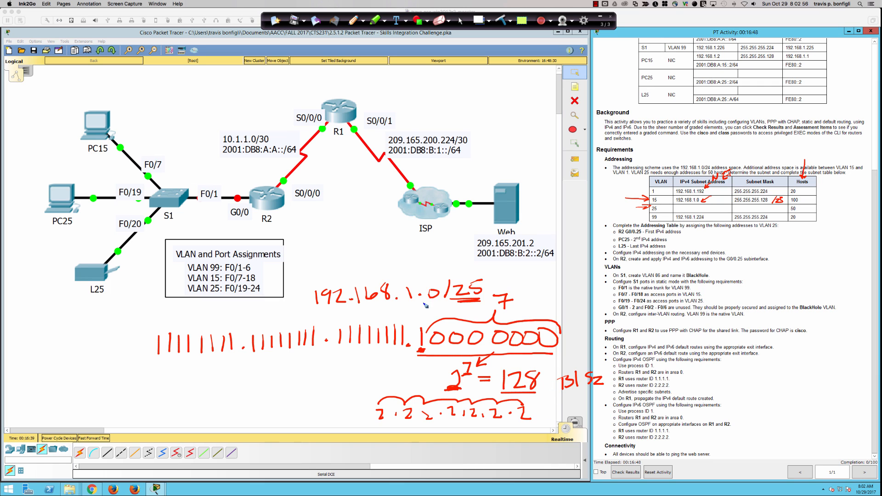
# Step: Underline the .0 in 192.168.1.0/25 and note .0 and .128 at the canvas top
pyautogui.moveTo(425, 305)
pyautogui.mouseDown()
pyautogui.moveTo(440, 306)
pyautogui.moveTo(427, 307)
pyautogui.mouseUp()
pyautogui.moveTo(125, 72)
pyautogui.mouseDown()
pyautogui.moveTo(126, 82)
pyautogui.moveTo(123, 72)
pyautogui.mouseUp()
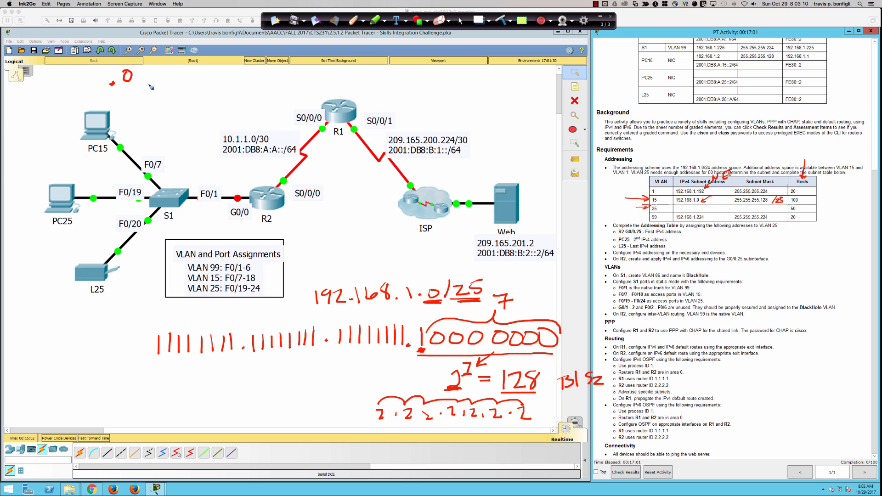
pyautogui.click(172, 83)
pyautogui.moveTo(184, 69)
pyautogui.mouseDown()
pyautogui.moveTo(182, 85)
pyautogui.moveTo(206, 74)
pyautogui.mouseUp()
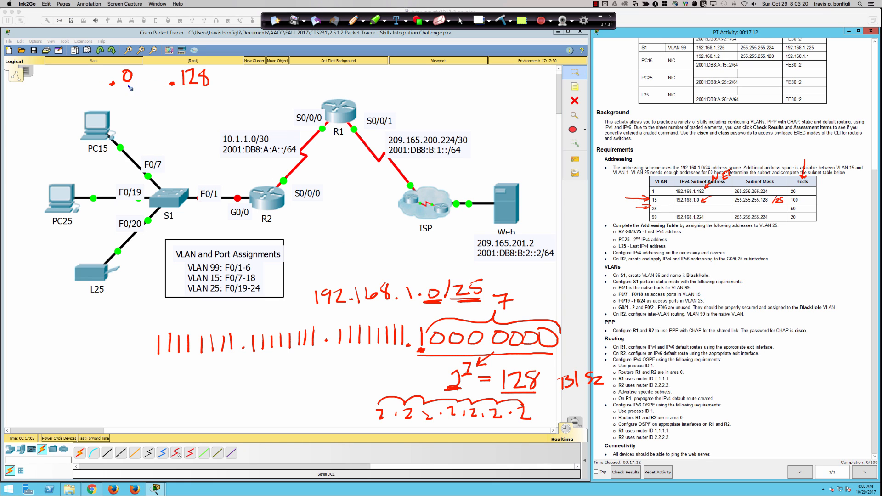
# Step: Underline the .0 and .128 notes, circle 128, and write .127 beside PC15
pyautogui.moveTo(121, 87); pyautogui.dragTo(126, 87)
pyautogui.moveTo(184, 90)
pyautogui.mouseDown()
pyautogui.moveTo(209, 92)
pyautogui.moveTo(201, 93)
pyautogui.mouseUp()
pyautogui.moveTo(685, 204); pyautogui.dragTo(699, 204)
pyautogui.moveTo(524, 366)
pyautogui.mouseDown()
pyautogui.moveTo(492, 373)
pyautogui.moveTo(515, 361)
pyautogui.mouseUp()
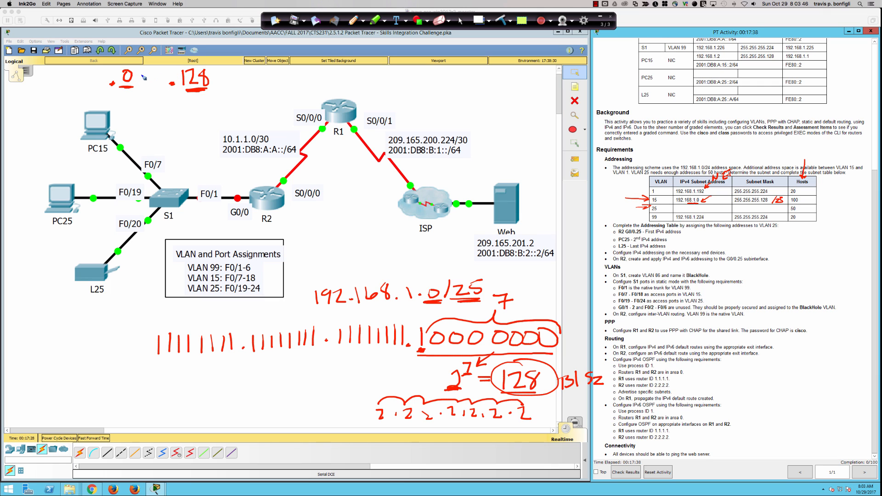
pyautogui.moveTo(146, 68)
pyautogui.mouseDown()
pyautogui.moveTo(135, 79)
pyautogui.moveTo(144, 80)
pyautogui.mouseUp()
pyautogui.moveTo(226, 61)
pyautogui.mouseDown()
pyautogui.moveTo(211, 76)
pyautogui.moveTo(220, 75)
pyautogui.mouseUp()
pyautogui.moveTo(110, 127)
pyautogui.mouseDown()
pyautogui.moveTo(131, 130)
pyautogui.moveTo(139, 118)
pyautogui.moveTo(133, 132)
pyautogui.mouseUp()
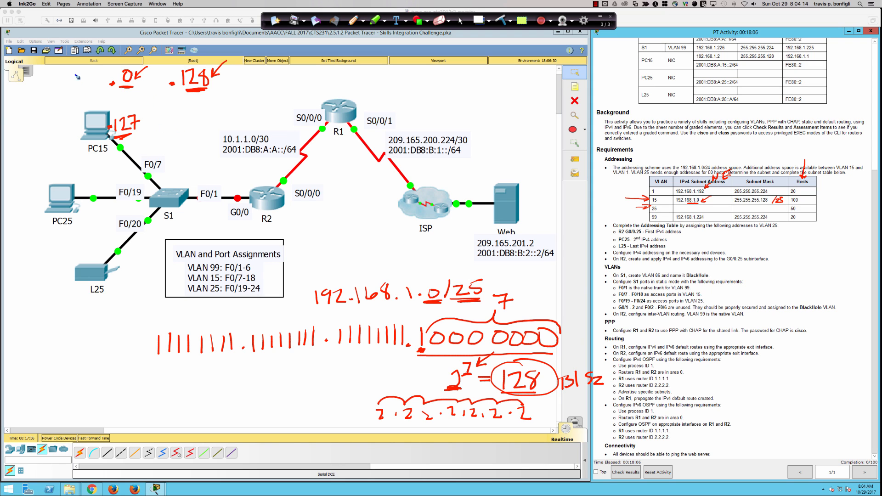
# Step: Box PC15 with its .0–.127 range and write 192.168.1.128 in the VLAN 25 row
pyautogui.moveTo(68, 80); pyautogui.dragTo(101, 80)
pyautogui.moveTo(32, 133); pyautogui.dragTo(91, 131)
pyautogui.moveTo(105, 56)
pyautogui.mouseDown()
pyautogui.moveTo(95, 122)
pyautogui.moveTo(146, 154)
pyautogui.moveTo(149, 56)
pyautogui.moveTo(125, 59)
pyautogui.mouseUp()
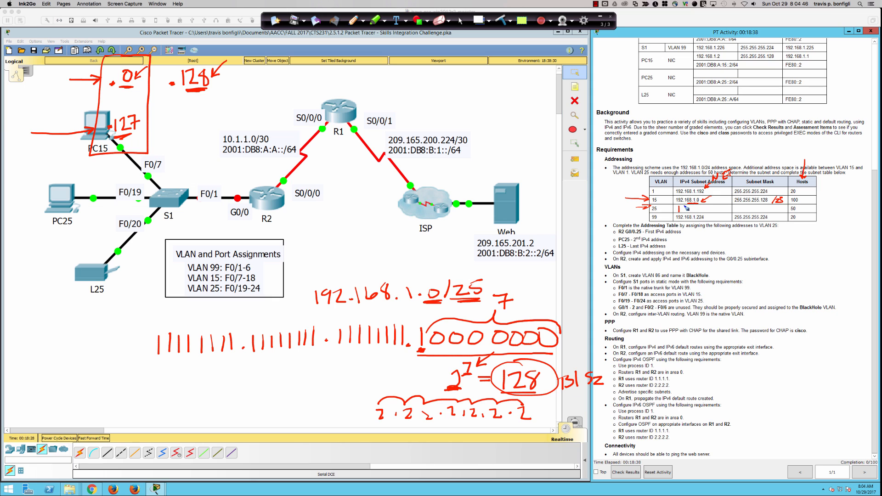
pyautogui.moveTo(679, 206)
pyautogui.mouseDown()
pyautogui.moveTo(684, 212)
pyautogui.moveTo(733, 208)
pyautogui.mouseUp()
pyautogui.moveTo(832, 200)
pyautogui.mouseDown()
pyautogui.moveTo(801, 210)
pyautogui.moveTo(807, 214)
pyautogui.mouseUp()
# Step: Write 2^7 − 2 = and underline the subtracted 2
pyautogui.moveTo(158, 387)
pyautogui.mouseDown()
pyautogui.moveTo(166, 406)
pyautogui.moveTo(175, 385)
pyautogui.moveTo(197, 408)
pyautogui.moveTo(216, 407)
pyautogui.moveTo(209, 417)
pyautogui.moveTo(231, 395)
pyautogui.mouseUp()
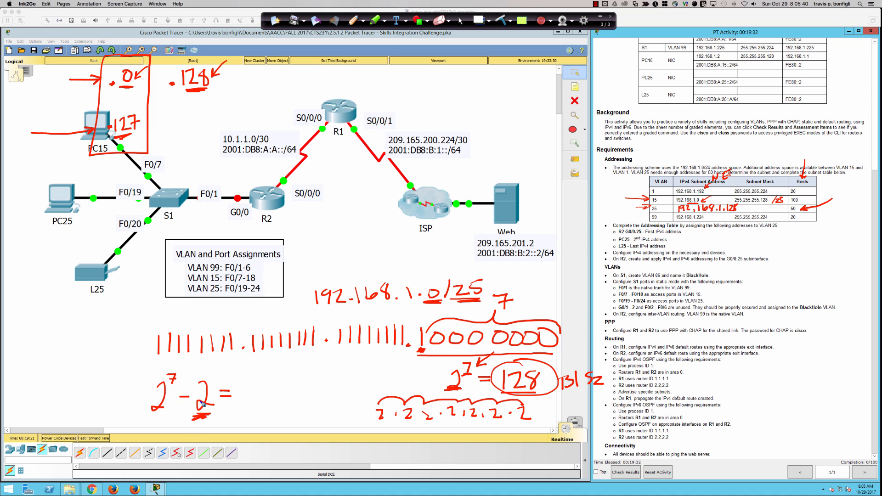
pyautogui.moveTo(203, 418); pyautogui.dragTo(208, 421)
# Step: Tick and underline the .0 and .127 notes and label the calculation 'Usable →'
pyautogui.moveTo(113, 69); pyautogui.dragTo(119, 69)
pyautogui.moveTo(141, 123); pyautogui.dragTo(149, 122)
pyautogui.moveTo(57, 390)
pyautogui.mouseDown()
pyautogui.moveTo(68, 391)
pyautogui.moveTo(74, 410)
pyautogui.moveTo(109, 398)
pyautogui.moveTo(138, 400)
pyautogui.moveTo(130, 406)
pyautogui.mouseUp()
pyautogui.moveTo(195, 426); pyautogui.dragTo(209, 419)
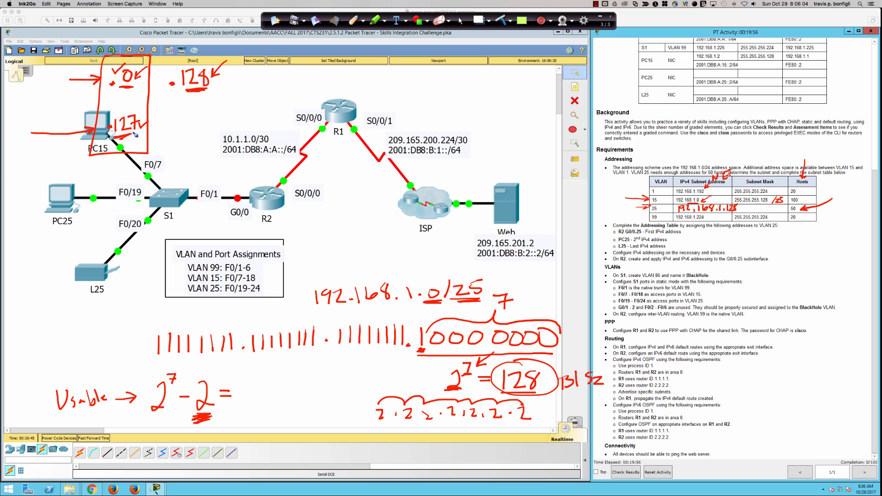
pyautogui.moveTo(137, 135); pyautogui.dragTo(131, 139)
pyautogui.moveTo(119, 86); pyautogui.dragTo(131, 86)
# Step: Circle the subtracted 2, write 126, and label the .0 subnet /25
pyautogui.moveTo(199, 376)
pyautogui.mouseDown()
pyautogui.moveTo(217, 403)
pyautogui.moveTo(195, 382)
pyautogui.mouseUp()
pyautogui.moveTo(242, 386)
pyautogui.mouseDown()
pyautogui.moveTo(239, 409)
pyautogui.moveTo(270, 405)
pyautogui.moveTo(276, 413)
pyautogui.mouseUp()
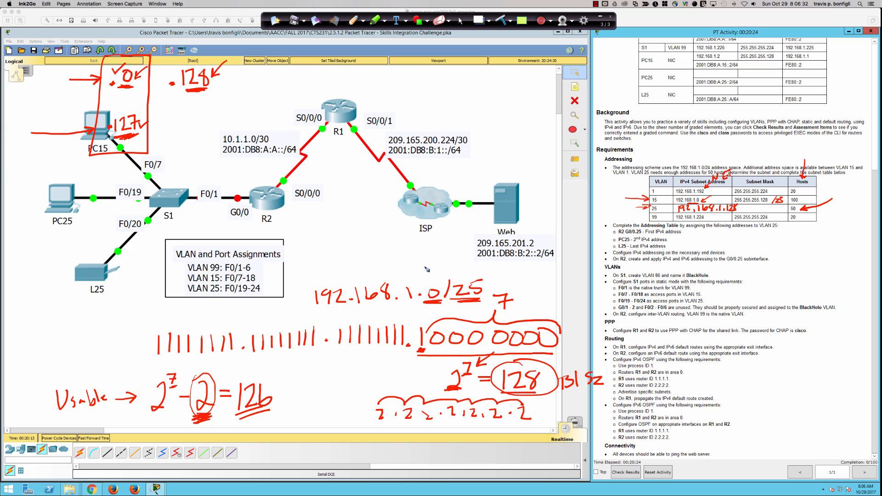
pyautogui.moveTo(125, 29)
pyautogui.mouseDown()
pyautogui.moveTo(119, 53)
pyautogui.moveTo(138, 49)
pyautogui.moveTo(148, 33)
pyautogui.mouseUp()
pyautogui.moveTo(834, 180); pyautogui.dragTo(807, 201)
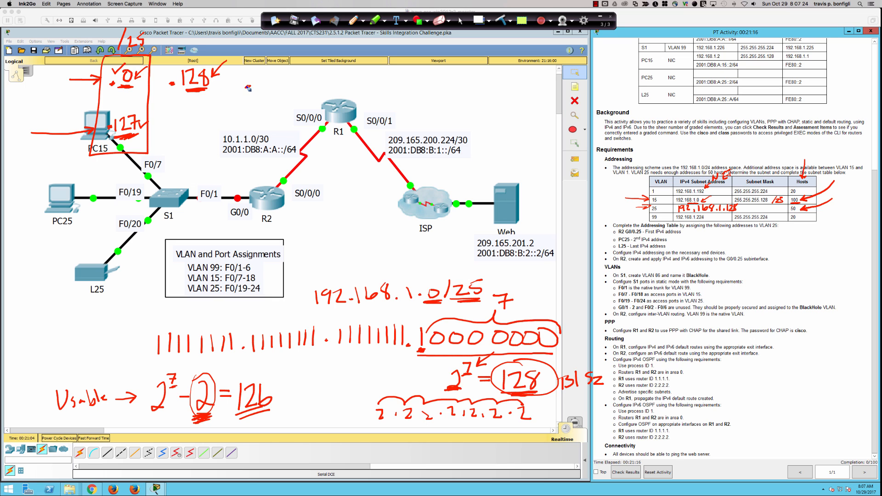
# Step: Write .256 beside .128, then undo and scribble out the mistaken note
pyautogui.moveTo(248, 87)
pyautogui.mouseDown()
pyautogui.moveTo(278, 87)
pyautogui.moveTo(285, 76)
pyautogui.moveTo(293, 85)
pyautogui.moveTo(286, 74)
pyautogui.moveTo(292, 94)
pyautogui.mouseUp()
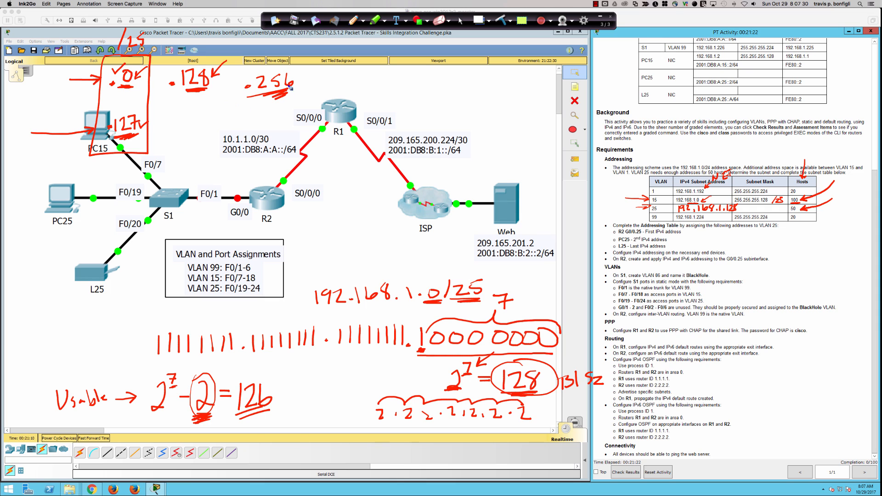
pyautogui.moveTo(182, 139)
pyautogui.mouseDown()
pyautogui.moveTo(204, 141)
pyautogui.moveTo(217, 127)
pyautogui.moveTo(212, 142)
pyautogui.mouseUp()
pyautogui.press('super+z')
pyautogui.press('super+z')
pyautogui.press('super+z')
pyautogui.press('super+z')
pyautogui.press('super+z')
pyautogui.press('super+z')
pyautogui.press('super+z')
pyautogui.press('super+z')
pyautogui.moveTo(260, 86)
pyautogui.mouseDown()
pyautogui.moveTo(271, 86)
pyautogui.moveTo(250, 82)
pyautogui.moveTo(263, 87)
pyautogui.mouseUp()
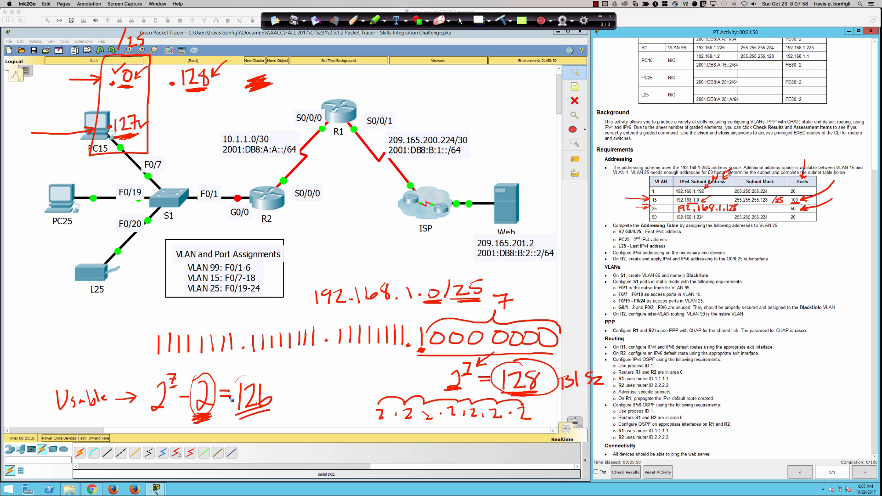
# Step: Double-circle the 126 result and begin 2^6 beside the Usable line
pyautogui.moveTo(235, 383)
pyautogui.mouseDown()
pyautogui.moveTo(260, 375)
pyautogui.moveTo(239, 379)
pyautogui.mouseUp()
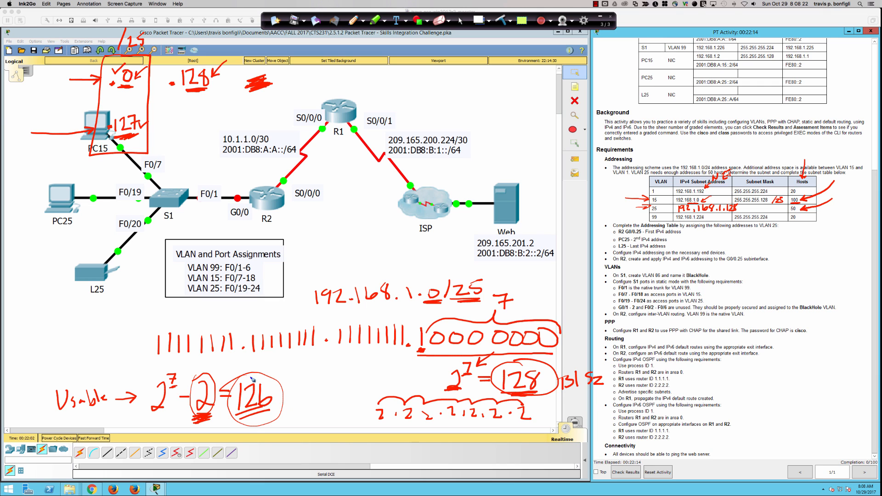
pyautogui.moveTo(246, 376)
pyautogui.mouseDown()
pyautogui.moveTo(228, 384)
pyautogui.moveTo(236, 373)
pyautogui.mouseUp()
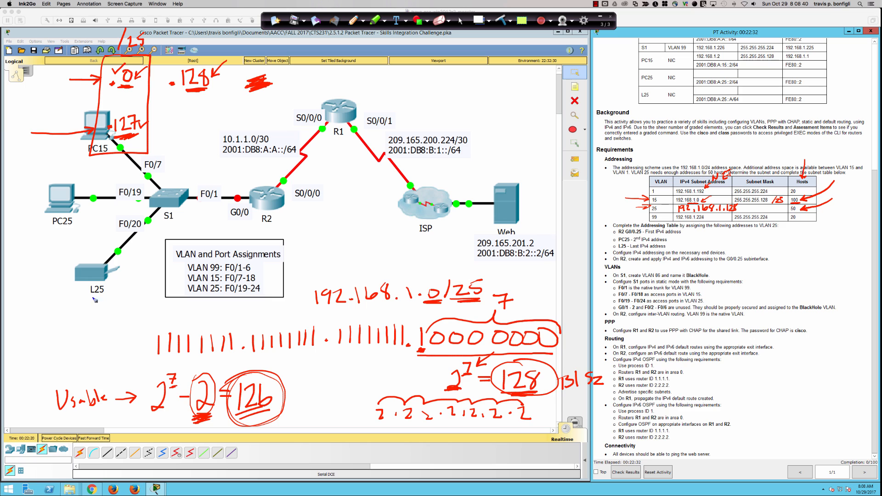
pyautogui.moveTo(46, 326)
pyautogui.mouseDown()
pyautogui.moveTo(48, 343)
pyautogui.moveTo(58, 330)
pyautogui.mouseUp()
# Step: Write 2^6 = 64 labelled BS, with 2^6 − 2 = 62 below it
pyautogui.moveTo(68, 328); pyautogui.dragTo(79, 326)
pyautogui.moveTo(69, 332)
pyautogui.mouseDown()
pyautogui.moveTo(108, 326)
pyautogui.moveTo(105, 336)
pyautogui.mouseUp()
pyautogui.moveTo(119, 305)
pyautogui.mouseDown()
pyautogui.moveTo(120, 327)
pyautogui.moveTo(145, 320)
pyautogui.mouseUp()
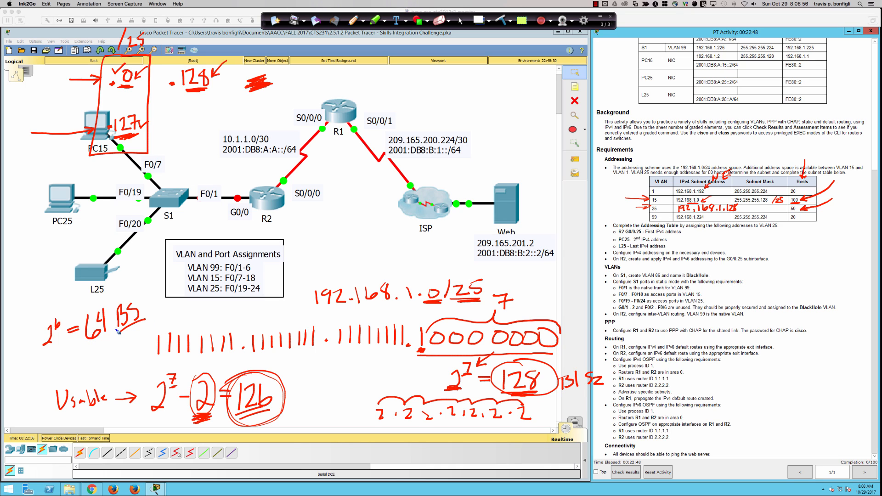
pyautogui.moveTo(47, 361)
pyautogui.mouseDown()
pyautogui.moveTo(51, 371)
pyautogui.moveTo(67, 361)
pyautogui.mouseUp()
pyautogui.moveTo(73, 362); pyautogui.dragTo(84, 362)
pyautogui.moveTo(87, 350)
pyautogui.mouseDown()
pyautogui.moveTo(101, 362)
pyautogui.moveTo(115, 348)
pyautogui.moveTo(150, 342)
pyautogui.mouseUp()
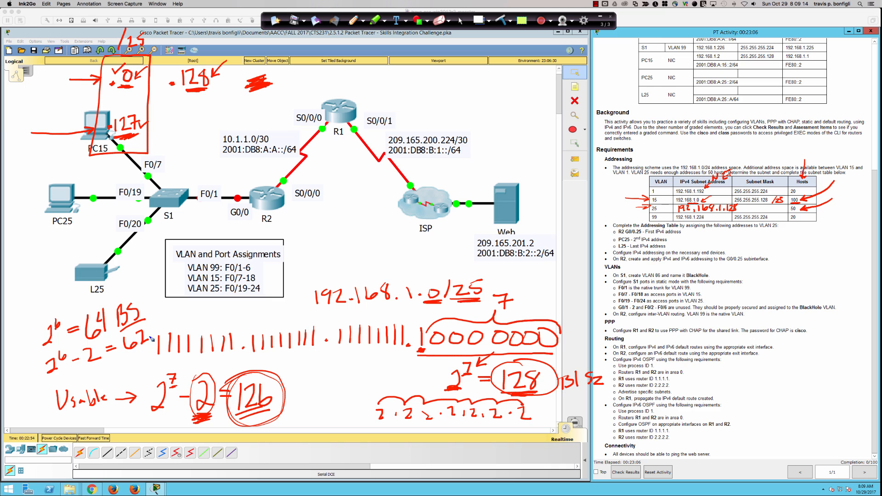
# Step: Add 2^5 = 32, bracket the 64/62 lines, and append /26 after BS
pyautogui.moveTo(25, 257)
pyautogui.mouseDown()
pyautogui.moveTo(26, 271)
pyautogui.moveTo(41, 248)
pyautogui.moveTo(60, 262)
pyautogui.mouseUp()
pyautogui.moveTo(68, 250)
pyautogui.mouseDown()
pyautogui.moveTo(65, 266)
pyautogui.moveTo(89, 257)
pyautogui.mouseUp()
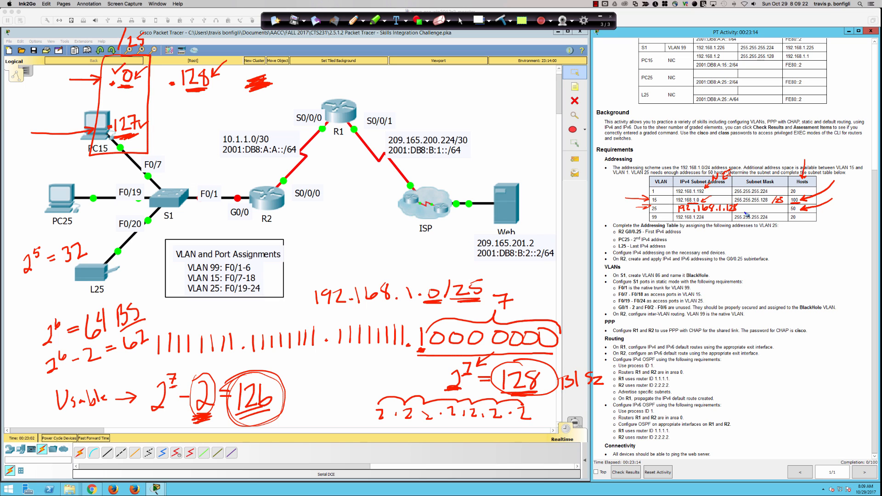
pyautogui.moveTo(78, 306)
pyautogui.mouseDown()
pyautogui.moveTo(33, 339)
pyautogui.moveTo(50, 385)
pyautogui.moveTo(133, 351)
pyautogui.moveTo(167, 313)
pyautogui.mouseUp()
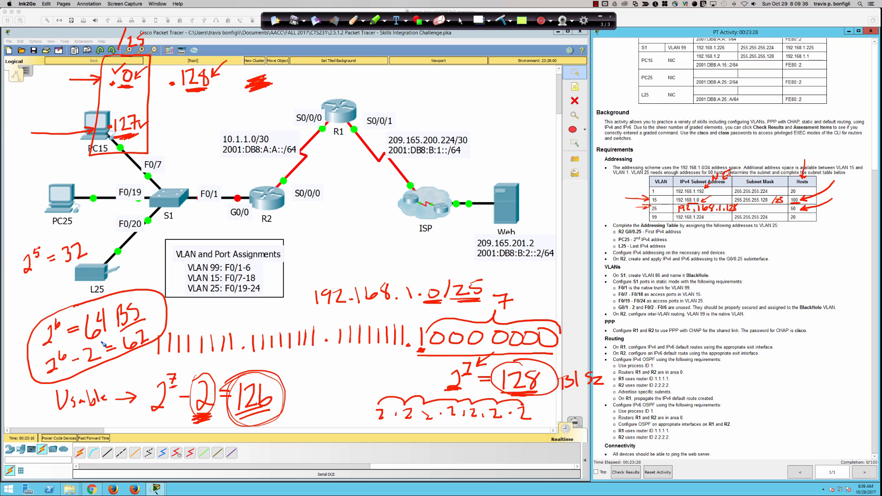
pyautogui.moveTo(159, 303)
pyautogui.mouseDown()
pyautogui.moveTo(152, 321)
pyautogui.moveTo(165, 309)
pyautogui.moveTo(177, 314)
pyautogui.mouseUp()
pyautogui.moveTo(438, 326); pyautogui.dragTo(436, 351)
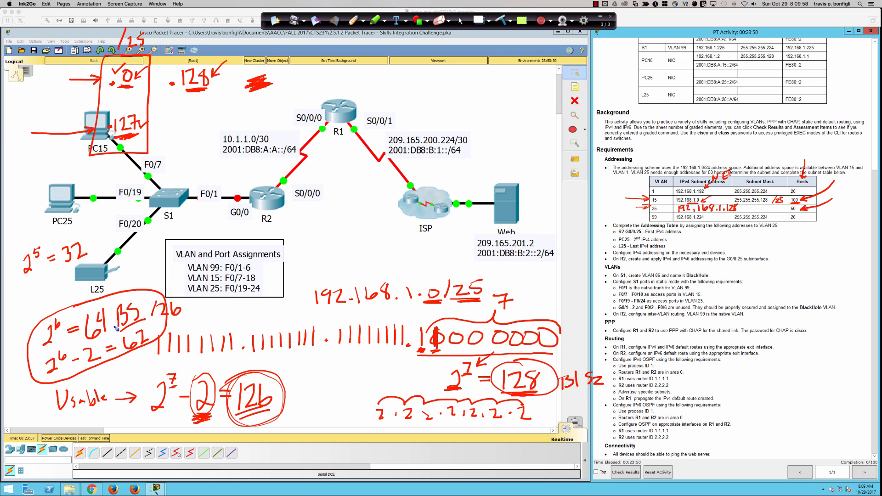
# Step: Touch up the 64 note, write +64 beside .128, and write .192 above R1
pyautogui.moveTo(97, 334)
pyautogui.mouseDown()
pyautogui.moveTo(105, 338)
pyautogui.moveTo(97, 342)
pyautogui.mouseUp()
pyautogui.moveTo(232, 65); pyautogui.dragTo(245, 65)
pyautogui.moveTo(251, 55); pyautogui.dragTo(252, 69)
pyautogui.moveTo(324, 77)
pyautogui.mouseDown()
pyautogui.moveTo(328, 90)
pyautogui.moveTo(344, 89)
pyautogui.moveTo(313, 82)
pyautogui.moveTo(322, 94)
pyautogui.moveTo(286, 92)
pyautogui.mouseUp()
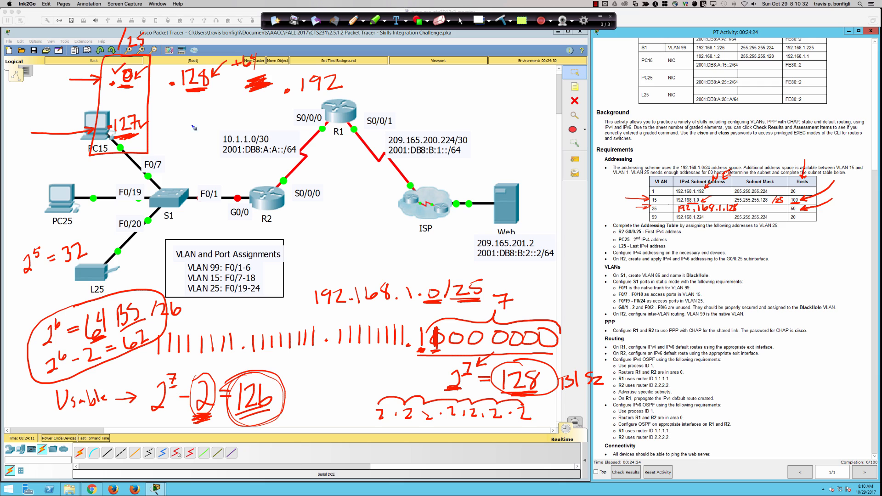
# Step: Box the .128 block ending at .191 and write .224 as the following network
pyautogui.moveTo(188, 58)
pyautogui.mouseDown()
pyautogui.moveTo(162, 68)
pyautogui.moveTo(155, 157)
pyautogui.moveTo(233, 152)
pyautogui.moveTo(233, 64)
pyautogui.moveTo(184, 59)
pyautogui.mouseUp()
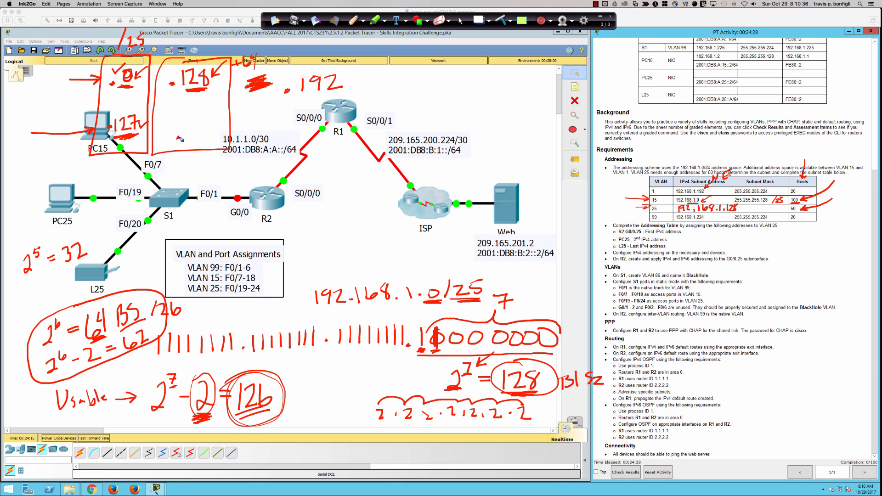
pyautogui.click(178, 137)
pyautogui.moveTo(188, 128)
pyautogui.mouseDown()
pyautogui.moveTo(190, 146)
pyautogui.moveTo(193, 137)
pyautogui.moveTo(203, 146)
pyautogui.moveTo(298, 95)
pyautogui.moveTo(289, 98)
pyautogui.mouseUp()
pyautogui.click(203, 125)
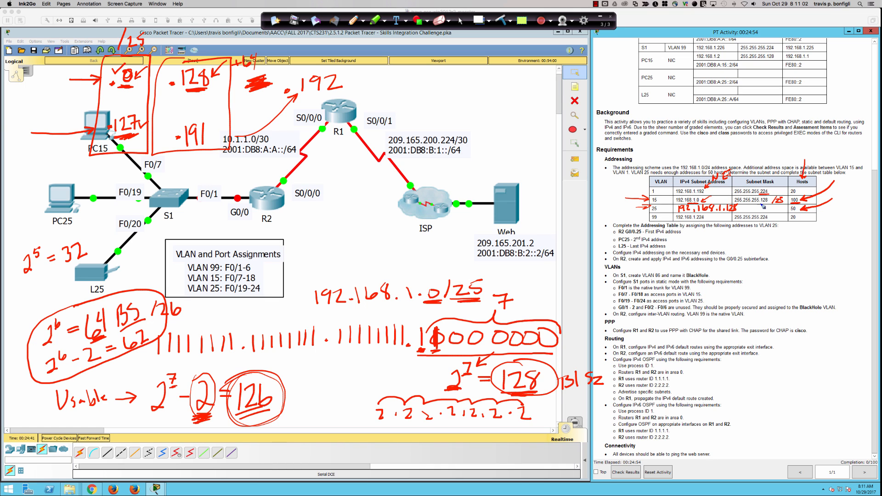
pyautogui.moveTo(760, 220); pyautogui.dragTo(764, 221)
pyautogui.moveTo(394, 85); pyautogui.dragTo(395, 85)
pyautogui.moveTo(417, 317)
pyautogui.mouseDown()
pyautogui.moveTo(440, 310)
pyautogui.moveTo(458, 350)
pyautogui.mouseUp()
pyautogui.moveTo(434, 76)
pyautogui.mouseDown()
pyautogui.moveTo(435, 92)
pyautogui.moveTo(417, 77)
pyautogui.moveTo(418, 91)
pyautogui.mouseUp()
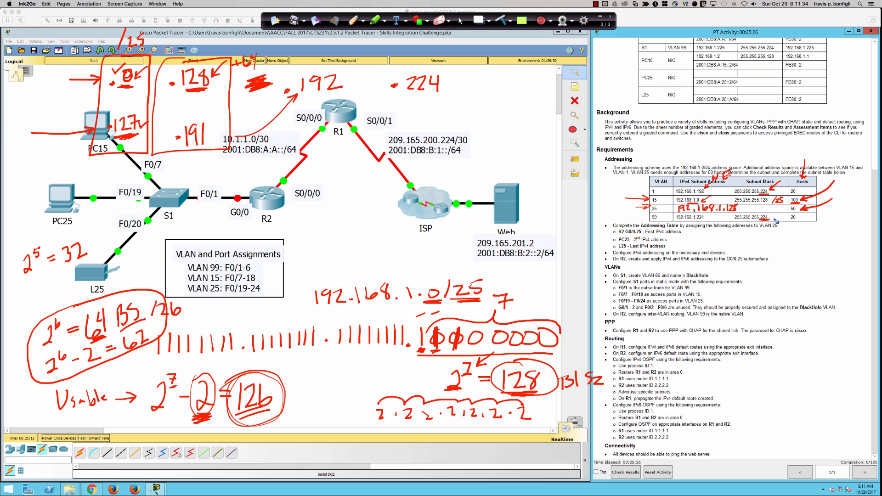
# Step: Box the .192 block ending -223 and the .224 block ending .255, and write .256 at the far right
pyautogui.moveTo(783, 217); pyautogui.dragTo(776, 222)
pyautogui.moveTo(311, 152); pyautogui.dragTo(316, 150)
pyautogui.moveTo(321, 144); pyautogui.dragTo(336, 157)
pyautogui.moveTo(354, 68)
pyautogui.mouseDown()
pyautogui.moveTo(310, 68)
pyautogui.moveTo(294, 133)
pyautogui.moveTo(357, 171)
pyautogui.moveTo(360, 73)
pyautogui.moveTo(382, 131)
pyautogui.moveTo(466, 172)
pyautogui.moveTo(482, 57)
pyautogui.moveTo(398, 67)
pyautogui.mouseUp()
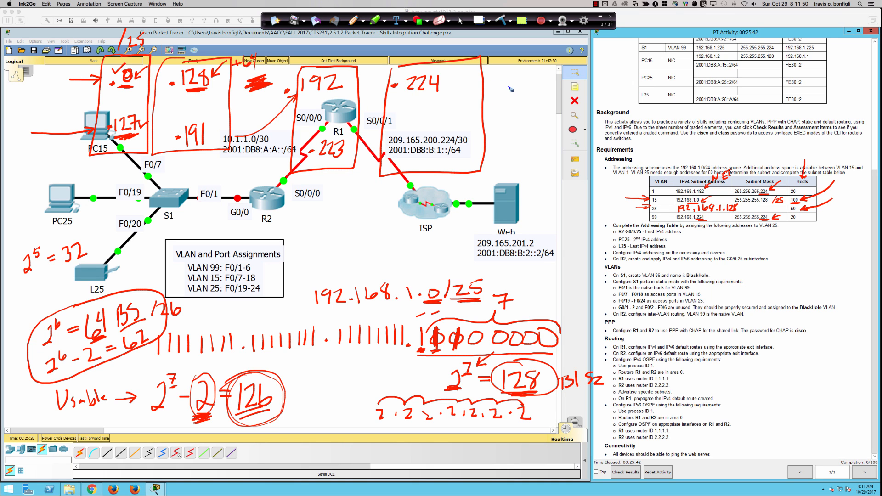
pyautogui.moveTo(508, 81)
pyautogui.mouseDown()
pyautogui.moveTo(520, 92)
pyautogui.moveTo(531, 78)
pyautogui.moveTo(540, 84)
pyautogui.mouseUp()
pyautogui.click(504, 91)
pyautogui.click(417, 163)
pyautogui.moveTo(423, 160); pyautogui.dragTo(436, 171)
pyautogui.moveTo(439, 160)
pyautogui.mouseDown()
pyautogui.moveTo(451, 158)
pyautogui.moveTo(446, 171)
pyautogui.moveTo(463, 157)
pyautogui.mouseUp()
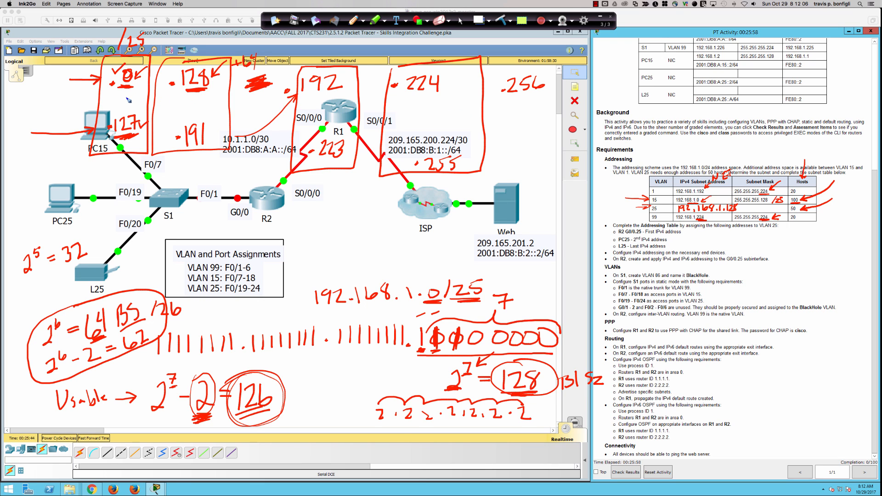
# Step: Label the .0 block VLAN 15 and the .128 block VLAN 25 with circled numbers
pyautogui.moveTo(126, 97); pyautogui.dragTo(128, 111)
pyautogui.moveTo(130, 99)
pyautogui.mouseDown()
pyautogui.moveTo(144, 106)
pyautogui.moveTo(124, 97)
pyautogui.mouseUp()
pyautogui.moveTo(190, 104); pyautogui.dragTo(201, 110)
pyautogui.moveTo(201, 100)
pyautogui.mouseDown()
pyautogui.moveTo(208, 97)
pyautogui.moveTo(203, 113)
pyautogui.moveTo(197, 95)
pyautogui.mouseUp()
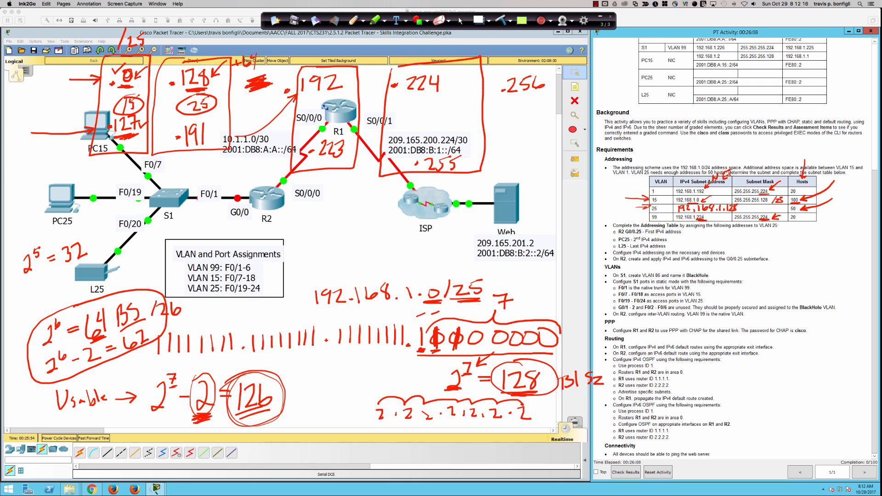
# Step: Label the .192 block VLAN 1 and the .224 block VLAN 99, and arrow the R2 G0/0.25 requirement
pyautogui.moveTo(316, 99)
pyautogui.mouseDown()
pyautogui.moveTo(315, 110)
pyautogui.moveTo(315, 95)
pyautogui.mouseUp()
pyautogui.moveTo(427, 117)
pyautogui.mouseDown()
pyautogui.moveTo(445, 113)
pyautogui.moveTo(430, 103)
pyautogui.moveTo(444, 132)
pyautogui.moveTo(432, 102)
pyautogui.mouseUp()
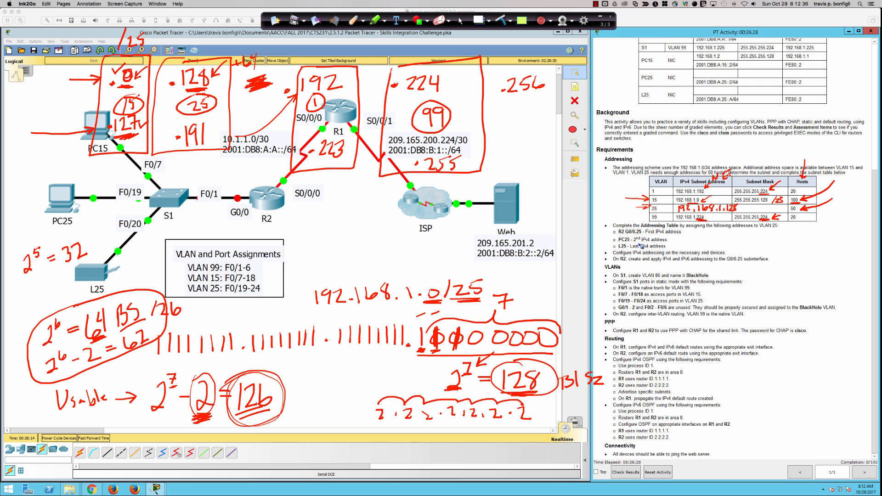
pyautogui.moveTo(601, 234); pyautogui.dragTo(612, 228)
pyautogui.moveTo(686, 233); pyautogui.dragTo(697, 234)
# Step: Tick the .191 end address and write .129 by the VLAN 25 label
pyautogui.moveTo(167, 135); pyautogui.dragTo(173, 135)
pyautogui.click(168, 109)
pyautogui.moveTo(171, 103)
pyautogui.mouseDown()
pyautogui.moveTo(172, 109)
pyautogui.moveTo(182, 100)
pyautogui.moveTo(181, 111)
pyautogui.mouseUp()
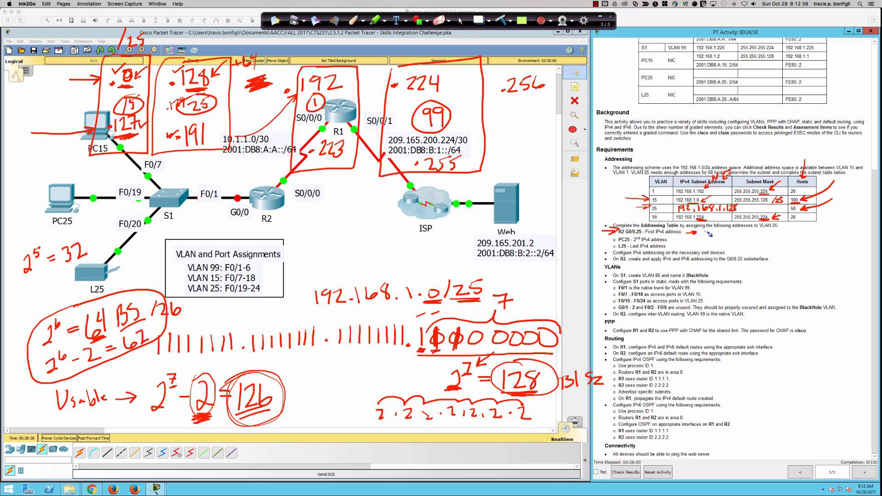
# Step: Annotate .129 for R2 G0/0.25, .130 for PC25 and L25's last address; circle .191
pyautogui.moveTo(705, 234); pyautogui.dragTo(715, 236)
pyautogui.moveTo(721, 230); pyautogui.dragTo(736, 239)
pyautogui.moveTo(679, 243); pyautogui.dragTo(705, 239)
pyautogui.click(690, 243)
pyautogui.moveTo(188, 123)
pyautogui.mouseDown()
pyautogui.moveTo(184, 157)
pyautogui.moveTo(194, 127)
pyautogui.mouseUp()
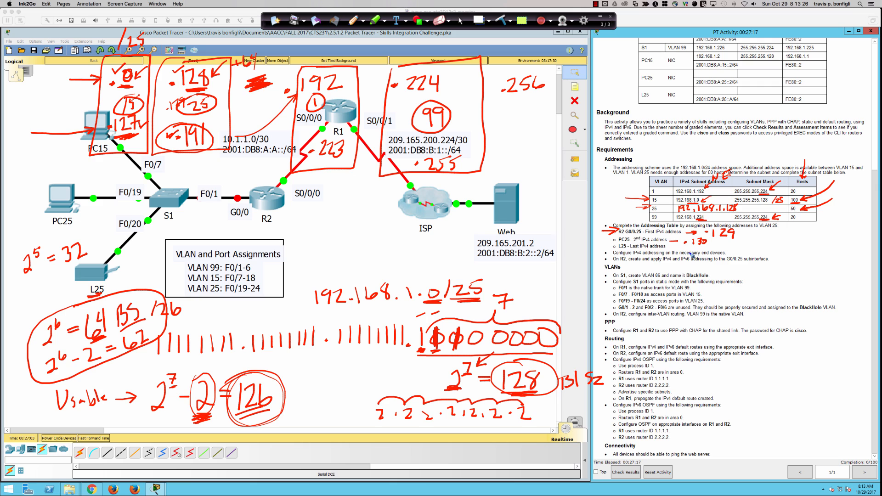
pyautogui.moveTo(690, 253); pyautogui.dragTo(714, 255)
# Step: Erase all ink notes, then open R2's device window and move it to the lower left
pyautogui.click(503, 22)
pyautogui.click(460, 21)
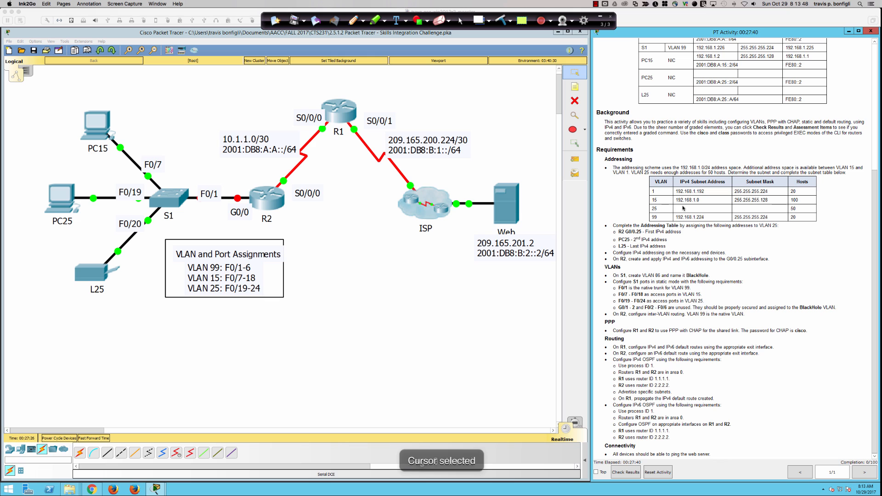
pyautogui.click(264, 199)
pyautogui.doubleClick(265, 216)
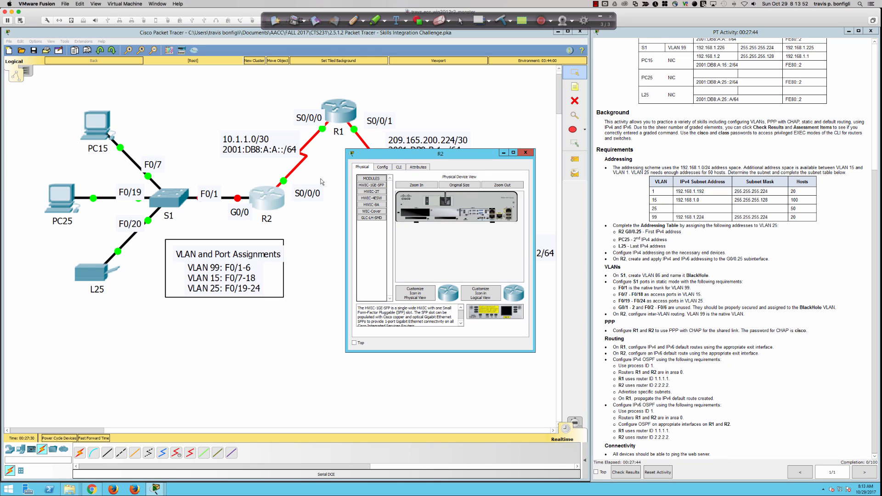
pyautogui.moveTo(370, 155); pyautogui.dragTo(38, 281)
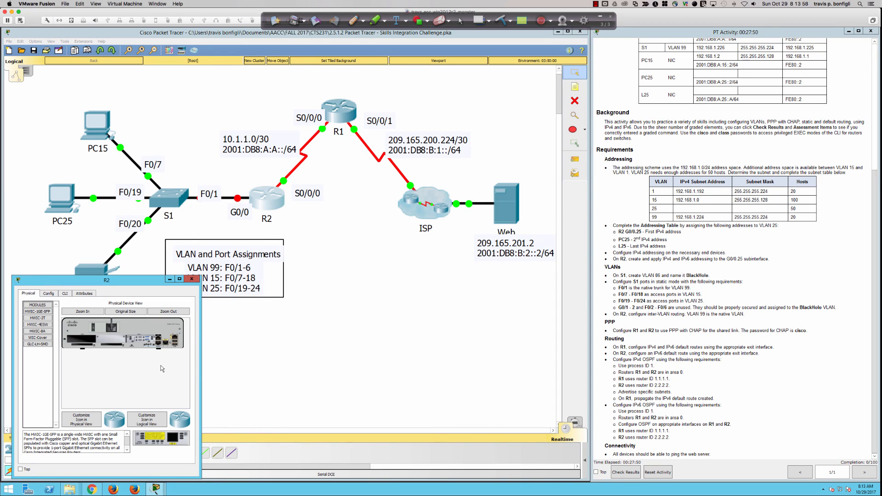
pyautogui.moveTo(200, 367); pyautogui.dragTo(572, 369)
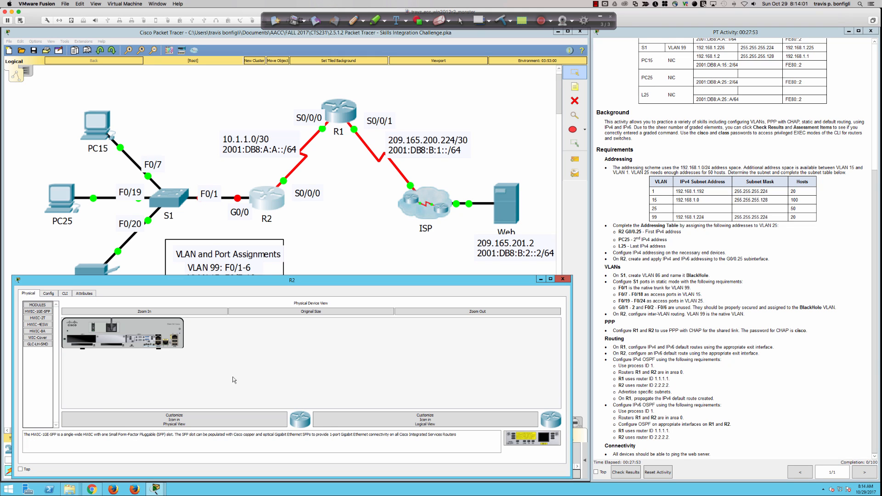
# Step: Log into R2's CLI console and enter privileged exec mode with en
pyautogui.click(64, 294)
pyautogui.press('Return')
pyautogui.press('Return')
pyautogui.press('Return')
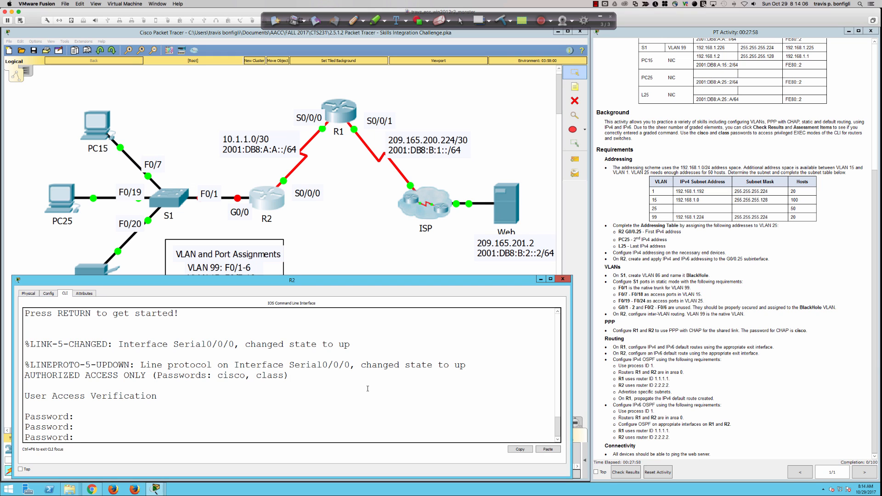
pyautogui.press('Return')
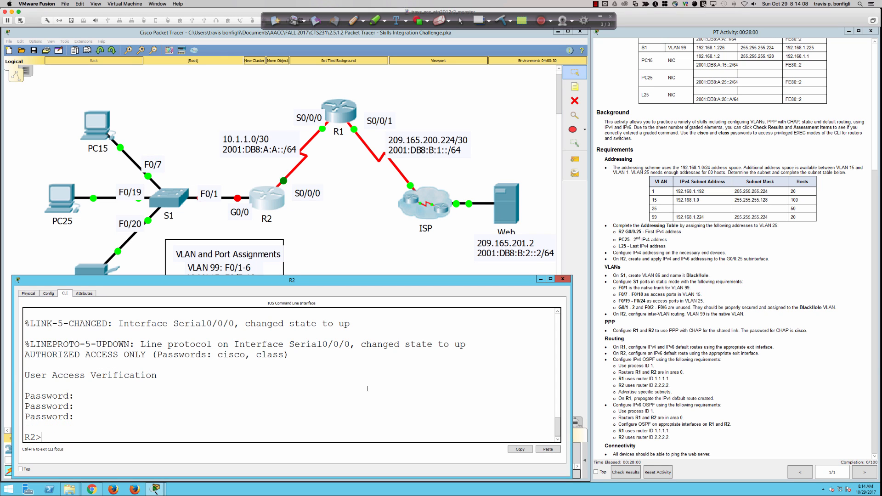
pyautogui.press('Return')
pyautogui.press('Return')
pyautogui.write('en')
pyautogui.press('Return')
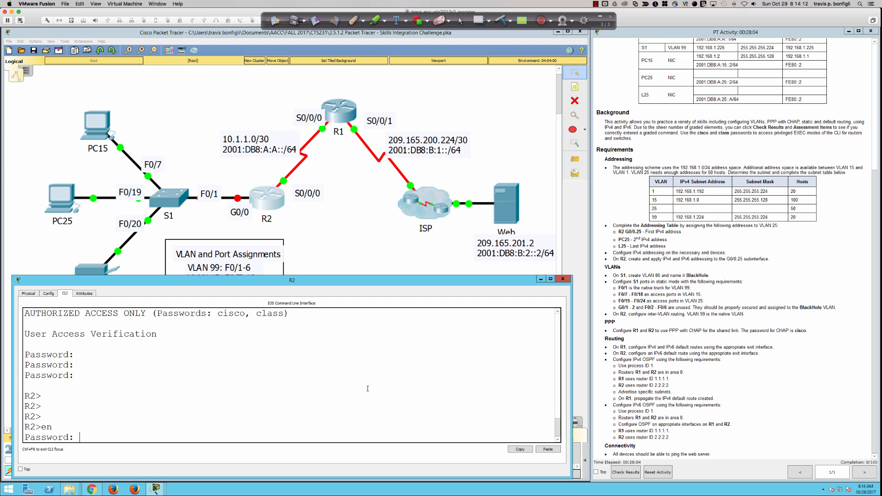
pyautogui.press('Return')
# Step: Enter global configuration with conf t and list interfaces with do sh ip int bri
pyautogui.press('Return')
pyautogui.press('Return')
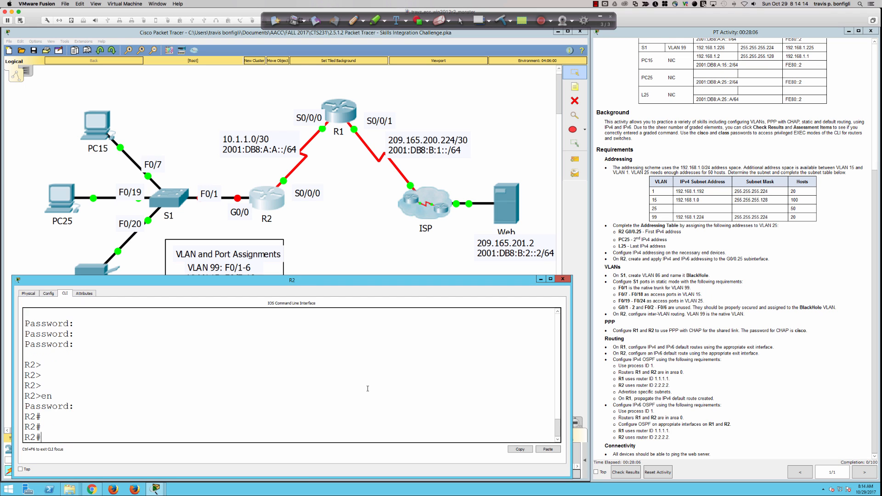
pyautogui.write('conf t')
pyautogui.press('Return')
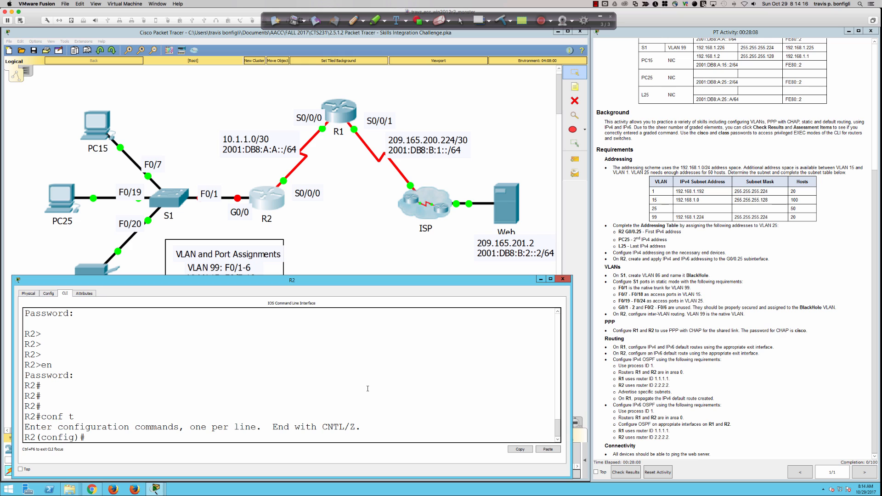
pyautogui.write('do sh ip int bri')
pyautogui.press('Return')
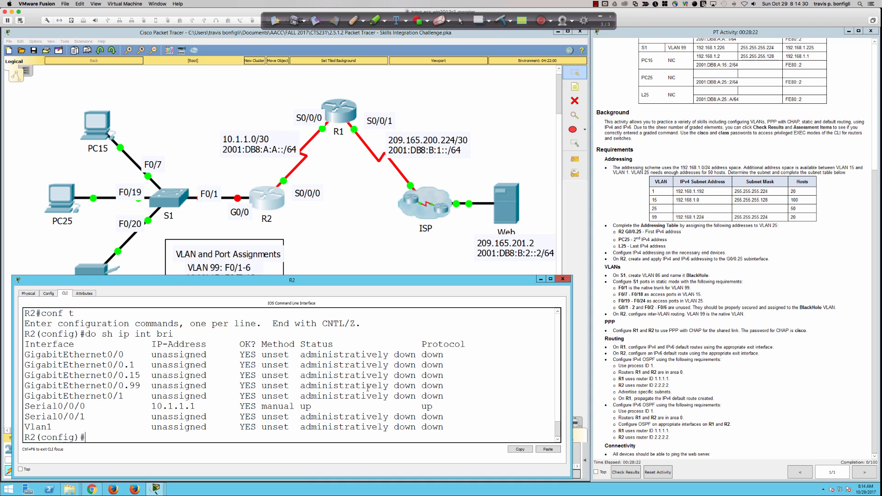
# Step: Enable interface gi0/0 with no shut, then enter the new gi0/0.25 subinterface
pyautogui.write('int g')
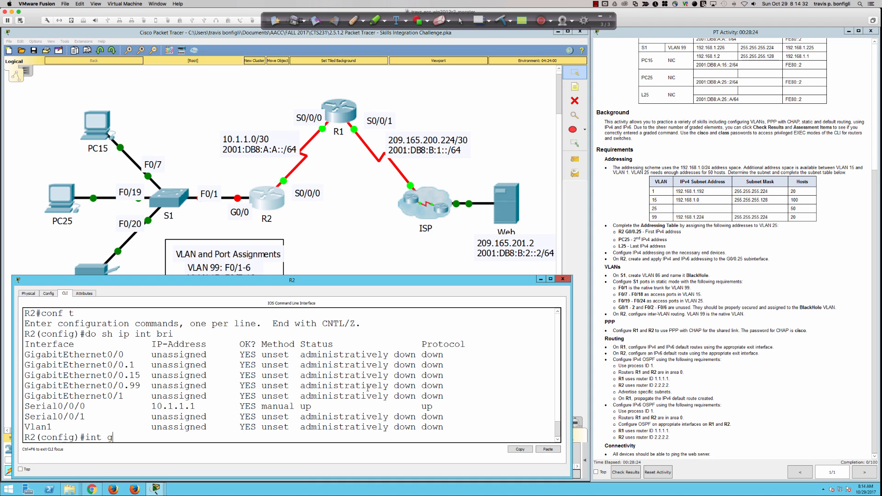
pyautogui.write('i0/0/')
pyautogui.press('Return')
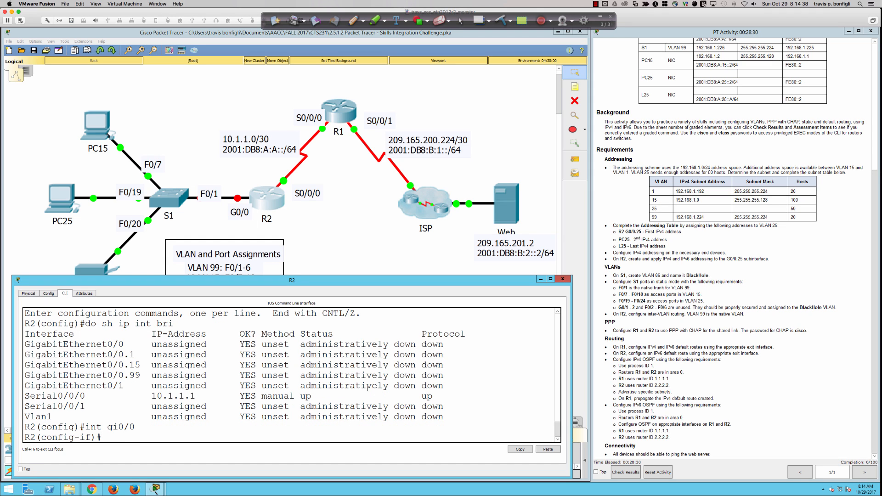
pyautogui.write('no shut')
pyautogui.press('Return')
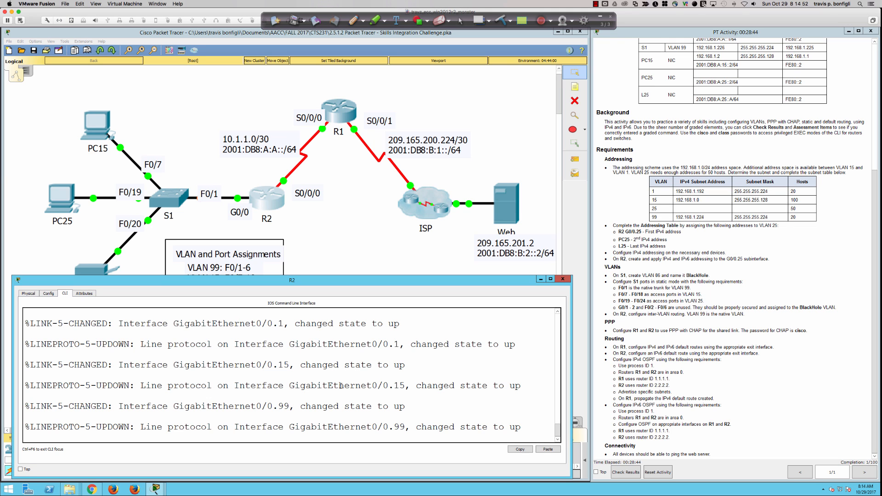
pyautogui.press('Return')
pyautogui.press('Return')
pyautogui.press('Return')
pyautogui.press('Return')
pyautogui.press('Return')
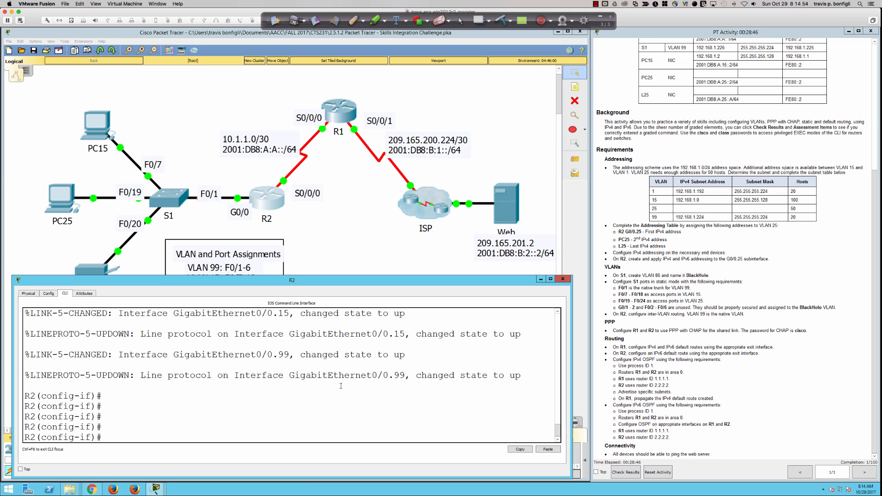
pyautogui.write('int gi0/0.25')
pyautogui.press('Return')
# Step: Page through R2's do sh run output to check G0/0.25 and the .15/.99 IPv6 addresses
pyautogui.write('do sh run')
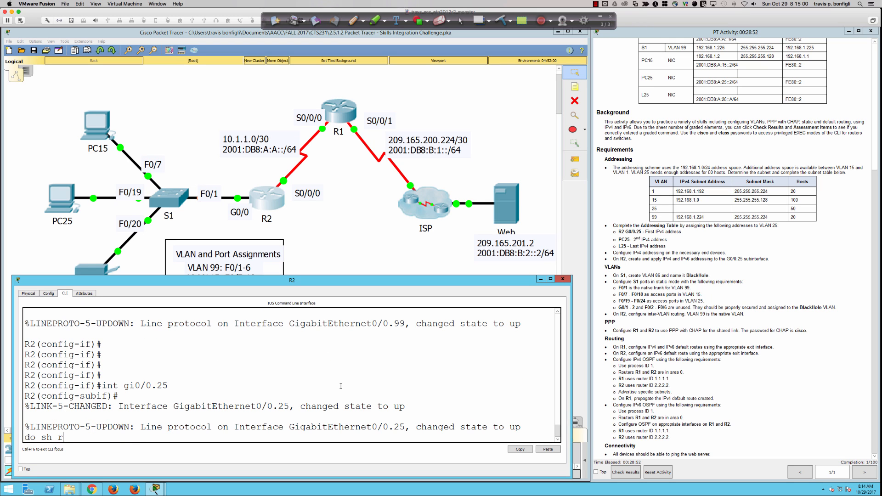
pyautogui.press('Return')
pyautogui.press('space')
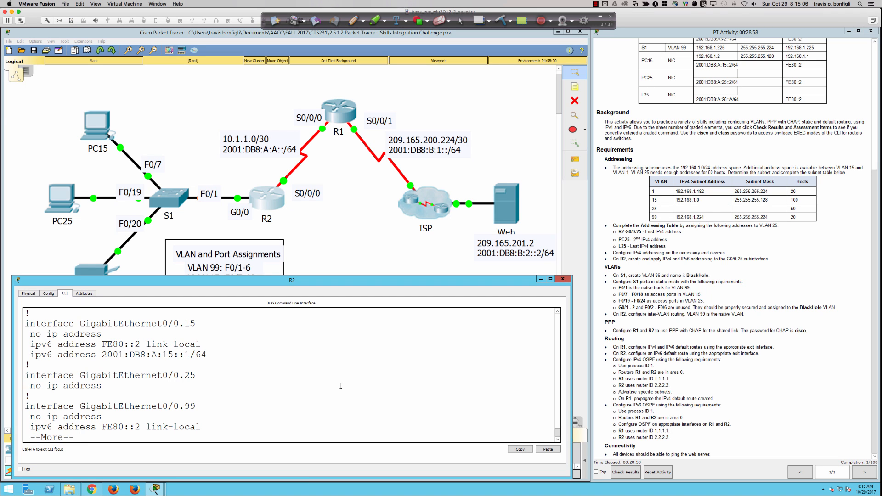
pyautogui.press('Return')
pyautogui.press('Return')
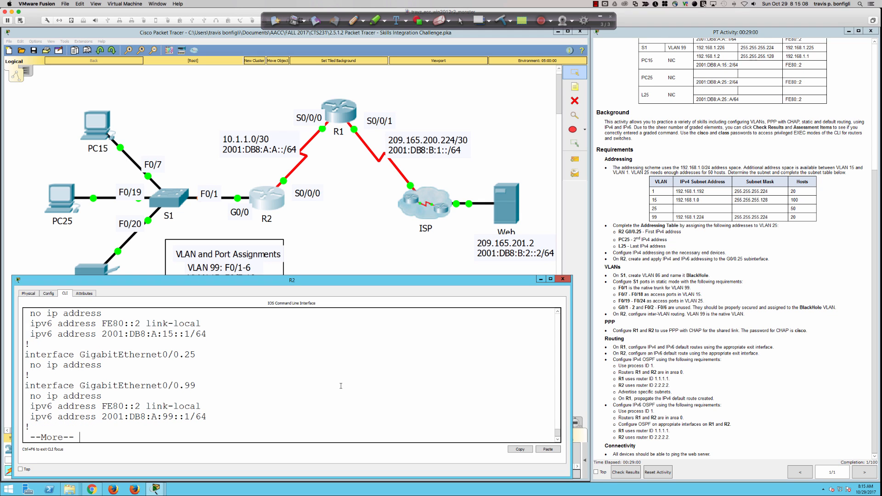
pyautogui.press('Return')
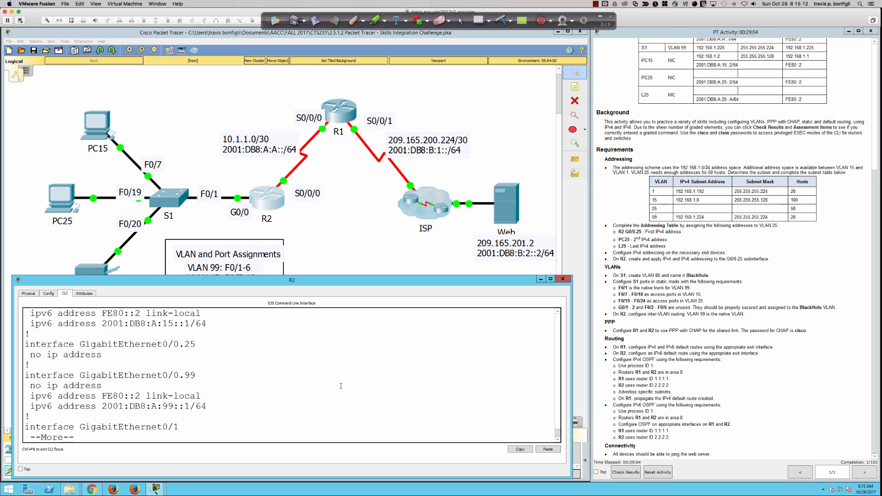
pyautogui.press('Return')
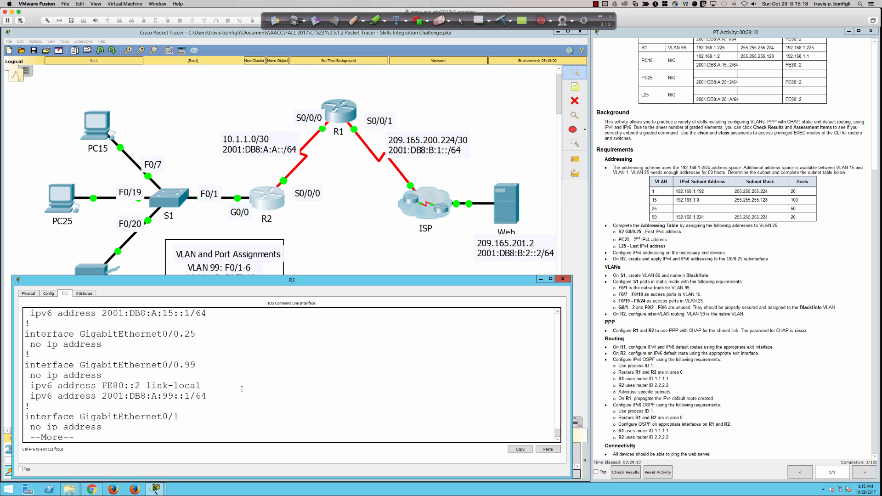
pyautogui.scroll(4, 203, 375)
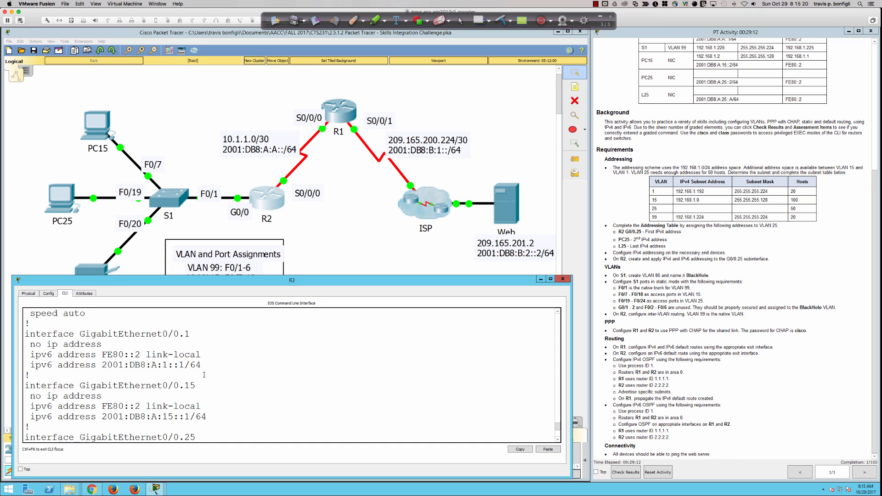
pyautogui.scroll(-4, 204, 374)
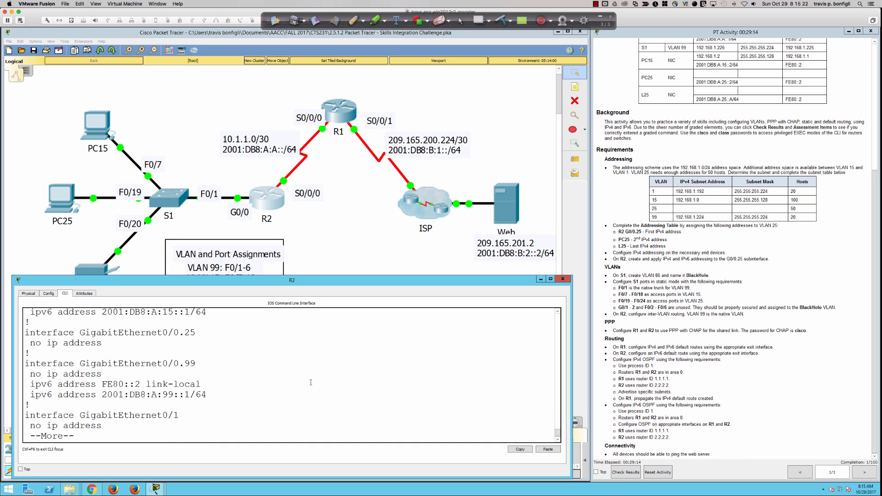
pyautogui.press('q')
pyautogui.press('Return')
pyautogui.press('Return')
pyautogui.press('Return')
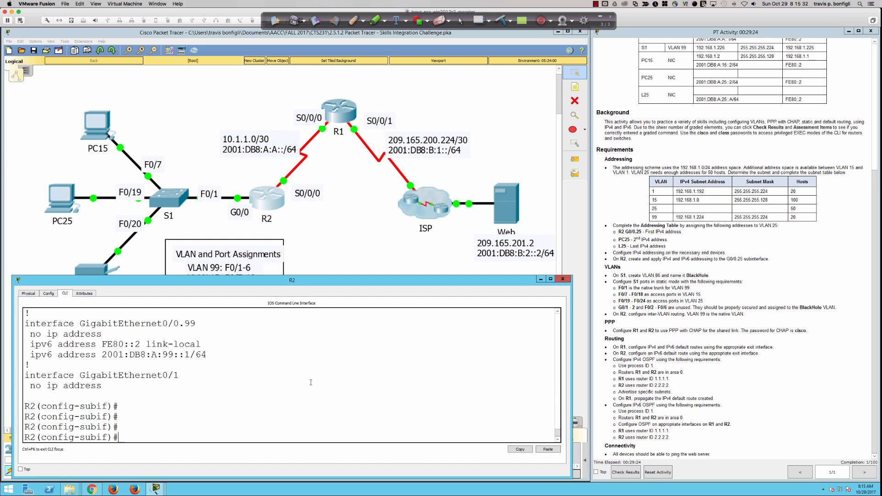
# Step: Set encapsulation dot1Q 25 on the G0/0.25 subinterface
pyautogui.write('enc')
pyautogui.press('Tab')
pyautogui.write('do')
pyautogui.press('Tab')
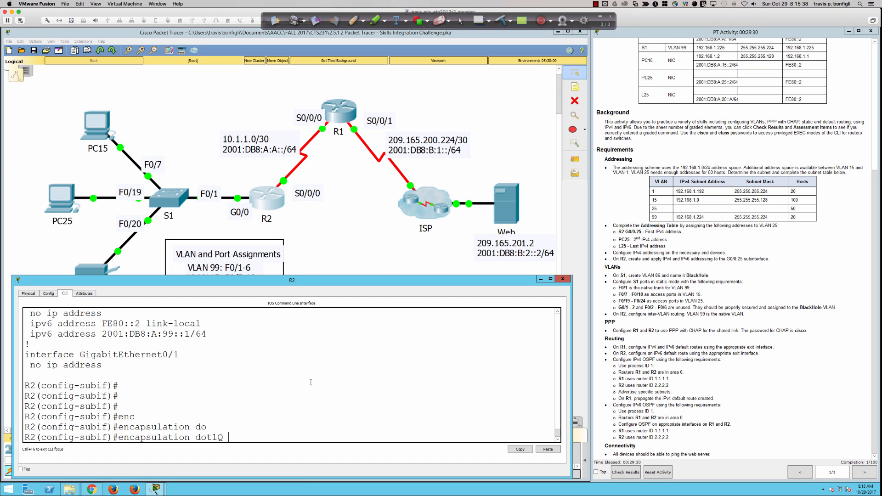
pyautogui.write('25')
pyautogui.press('Return')
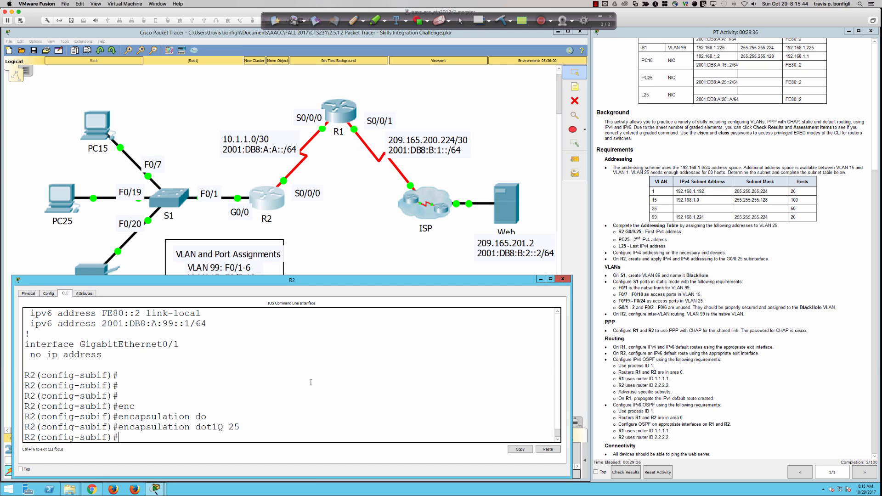
# Step: Assign IPv4 address 192.168.1.129 255.255.255.192 to G0/0.25
pyautogui.write('ip add 192.168.1.129')
pyautogui.write('255.255.255.')
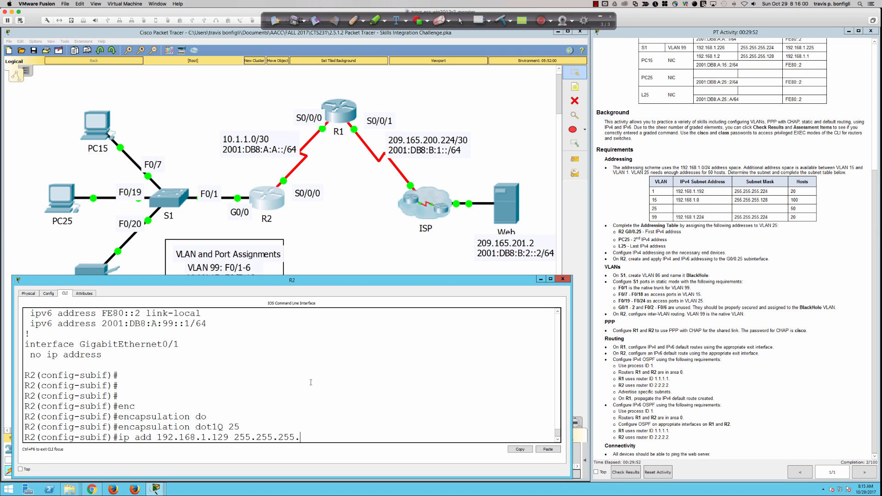
pyautogui.write('192')
pyautogui.press('Return')
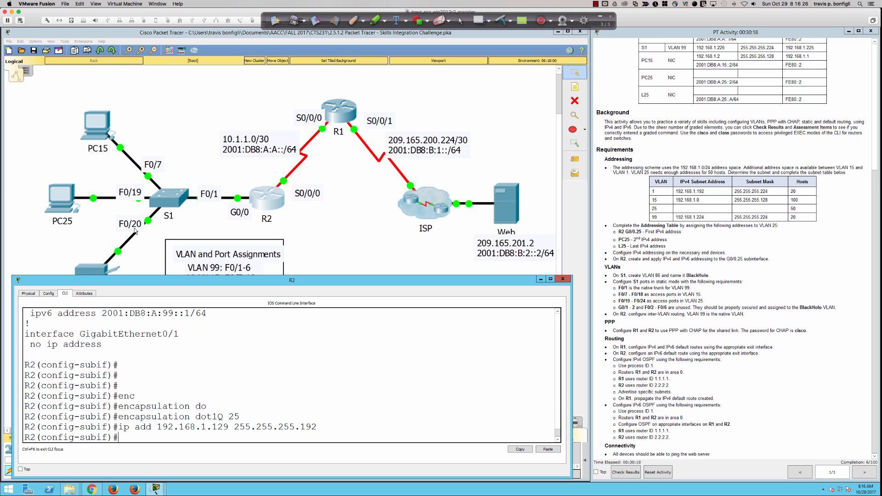
# Step: Open PC25's Desktop and go to its IP Configuration page
pyautogui.click(66, 205)
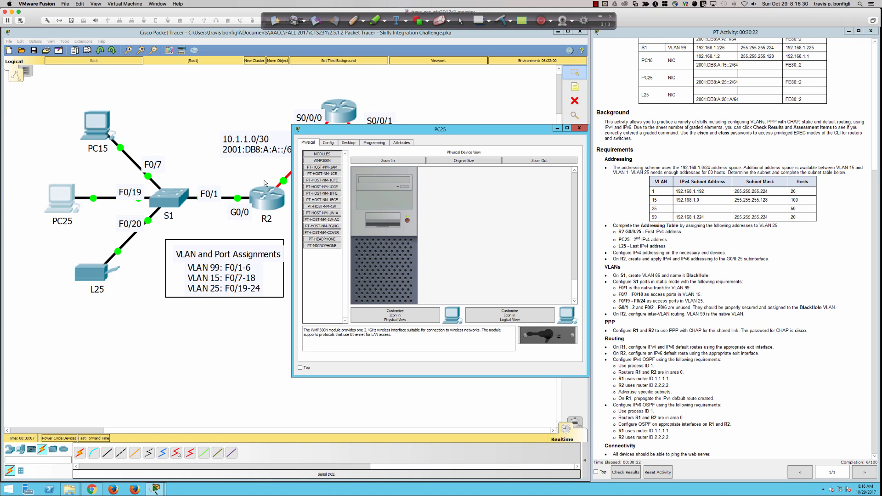
pyautogui.click(349, 143)
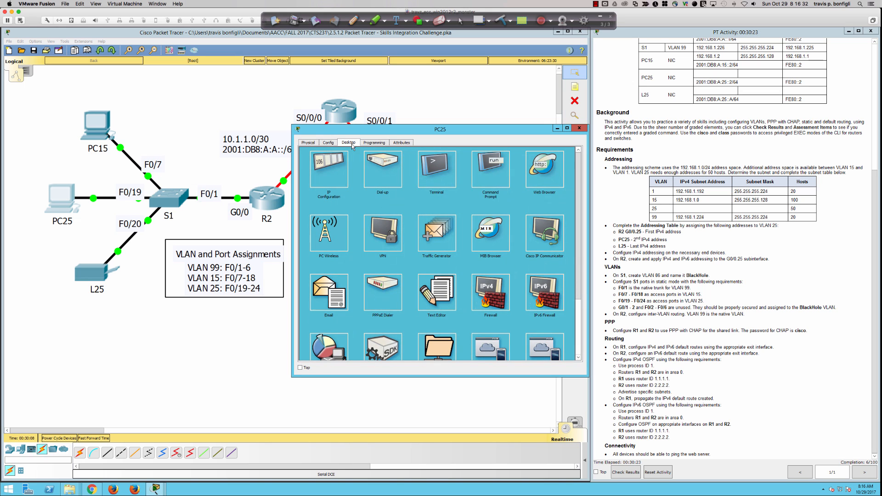
pyautogui.click(488, 170)
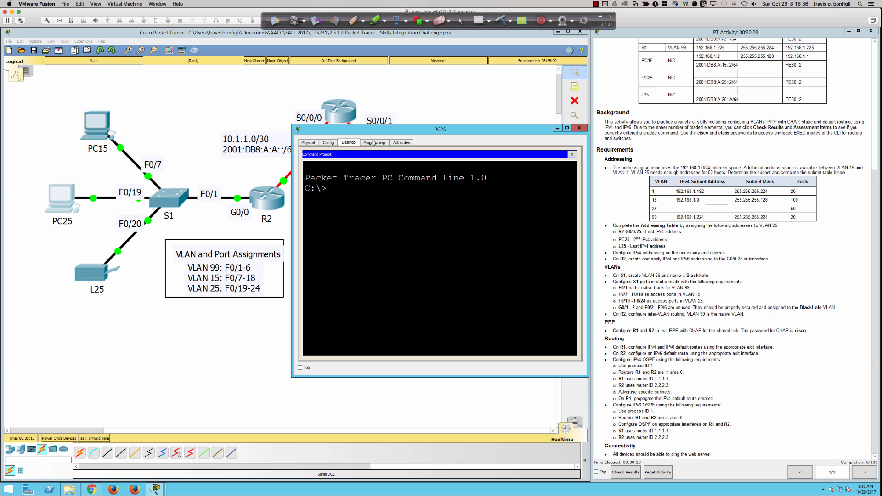
pyautogui.click(572, 153)
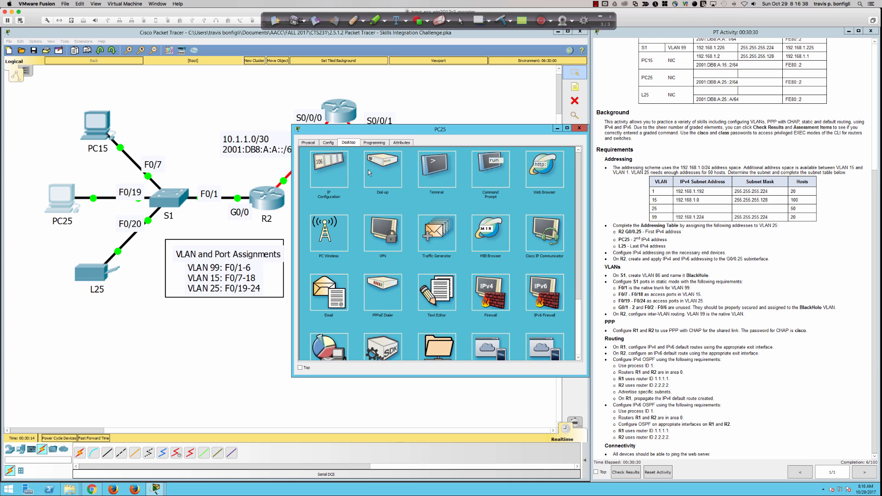
pyautogui.click(337, 173)
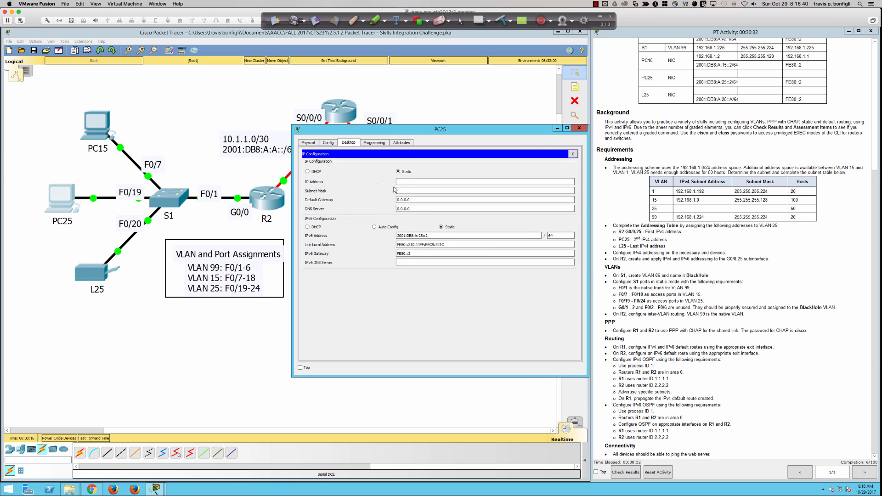
# Step: Give PC25 IP 192.168.1.130, mask 255.255.255.192 and gateway 192.168.1.129, then close IP Configuration
pyautogui.write('192.168.1.130')
pyautogui.press('Tab')
pyautogui.click(425, 190)
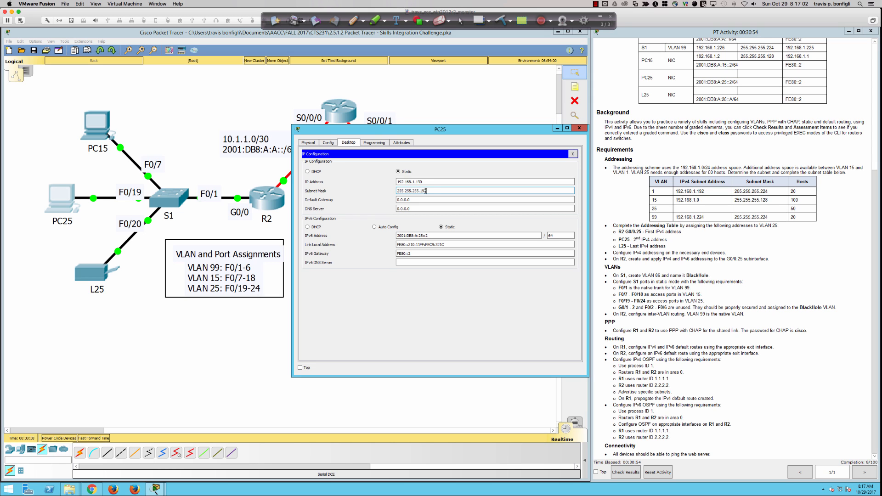
pyautogui.press('Tab')
pyautogui.write('19.')
pyautogui.write('2')
pyautogui.write('.168.')
pyautogui.press('Tab')
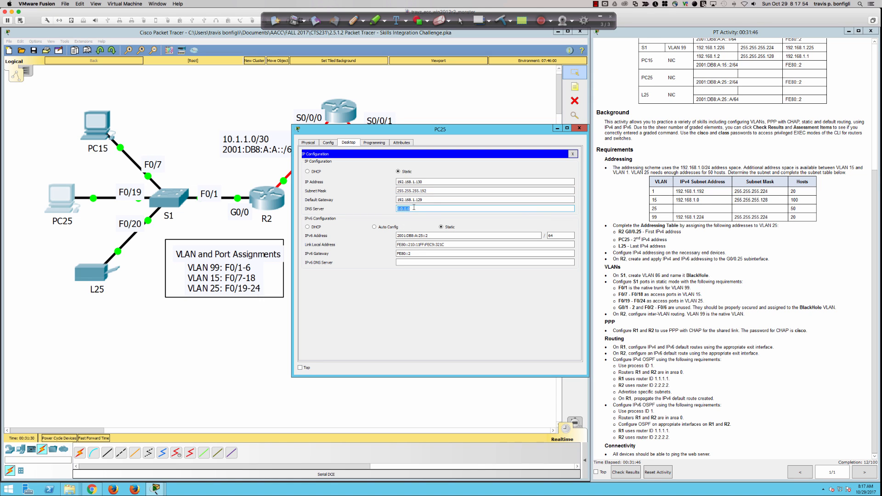
pyautogui.click(571, 155)
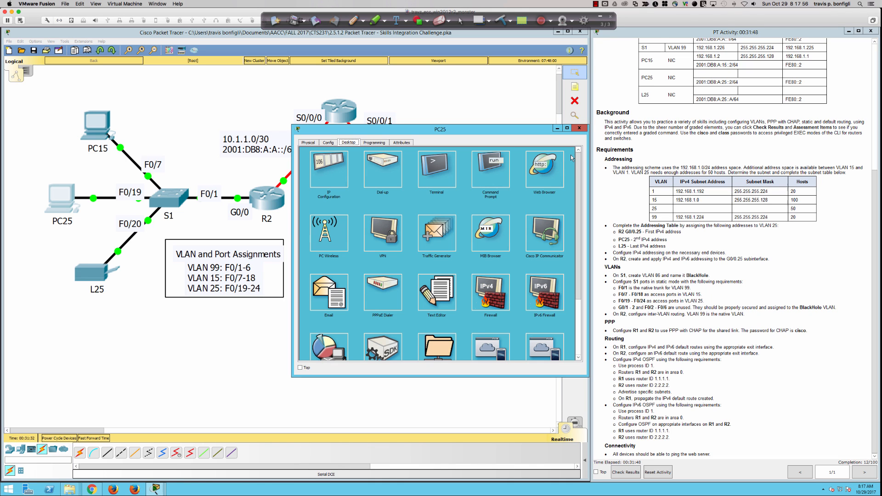
pyautogui.click(482, 167)
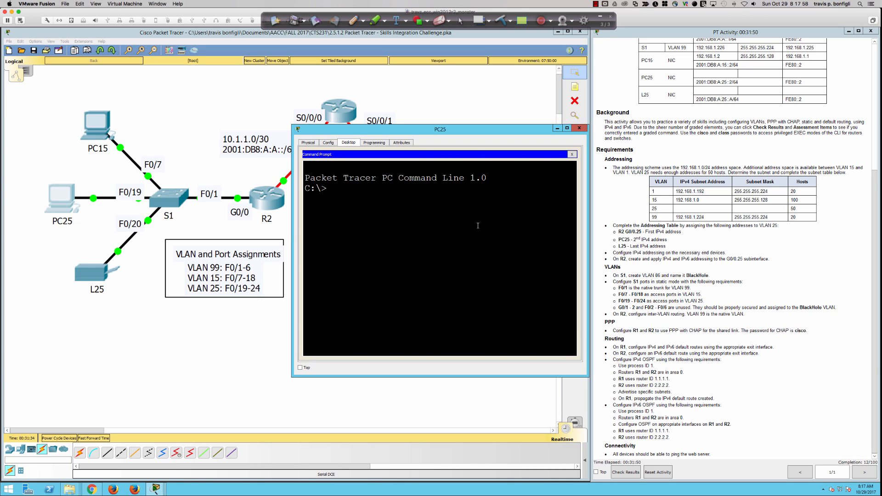
# Step: Run 'ping 192.168.1.129' from PC25, which times out with 100% loss, then put the window away
pyautogui.write('ping 192.168.1.129')
pyautogui.press('Return')
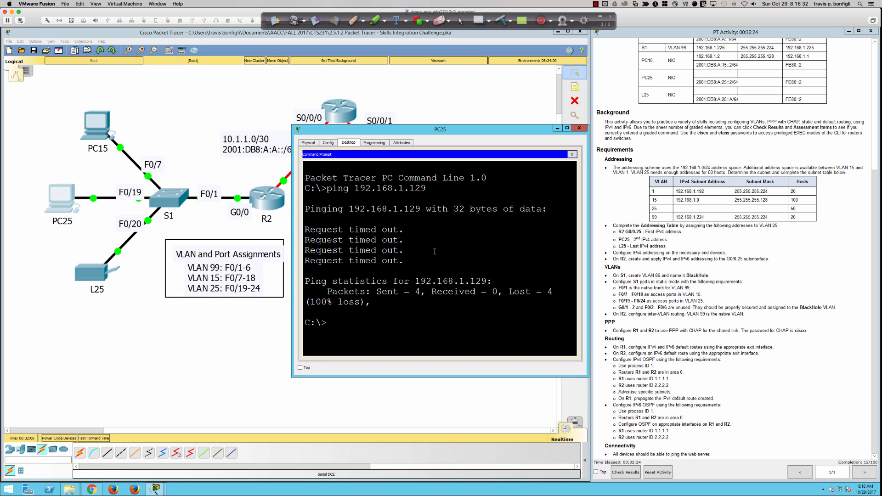
pyautogui.click(558, 129)
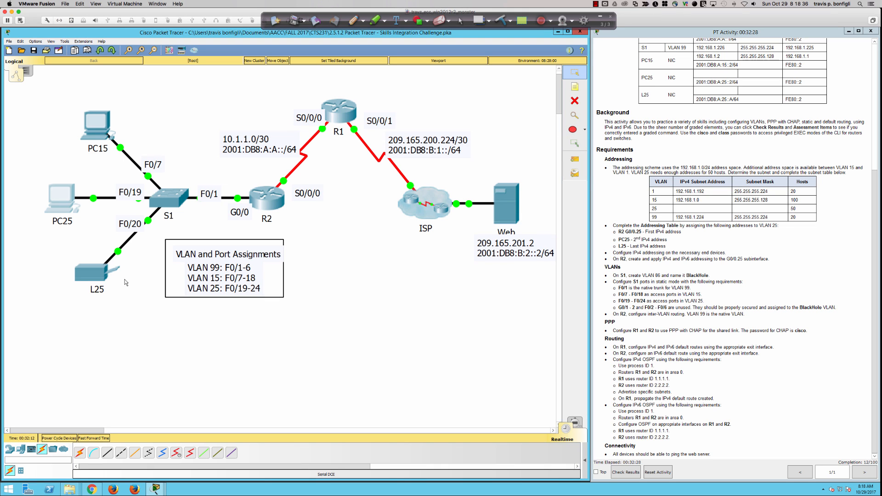
# Step: Check L25's global settings for static gateways 192.168.1.129 (IPv4) and FE80::2 (IPv6)
pyautogui.click(91, 277)
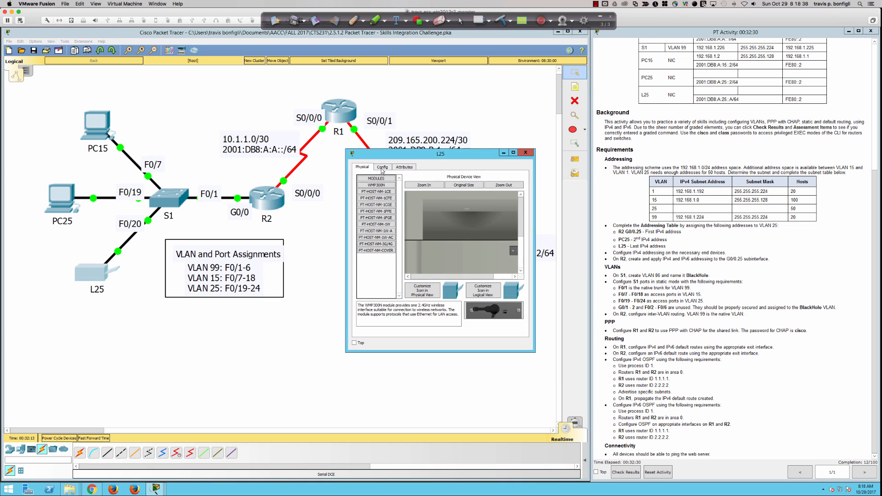
pyautogui.click(382, 167)
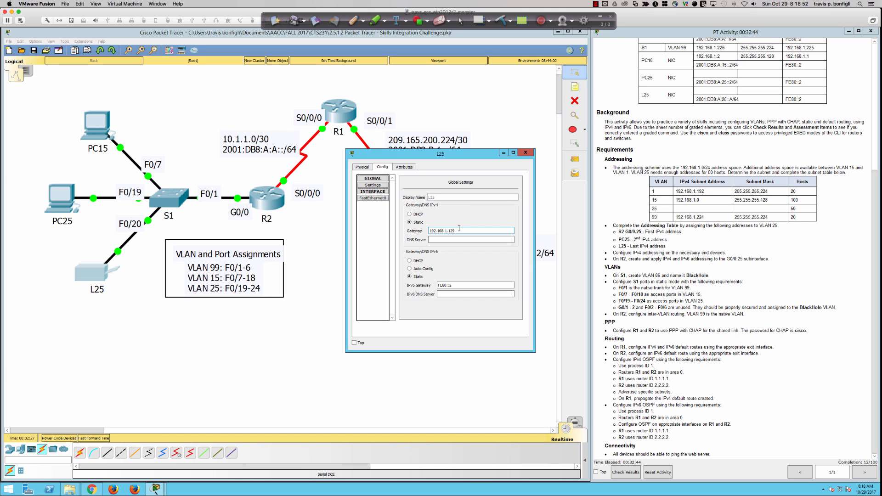
pyautogui.click(455, 240)
pyautogui.click(371, 179)
pyautogui.click(374, 192)
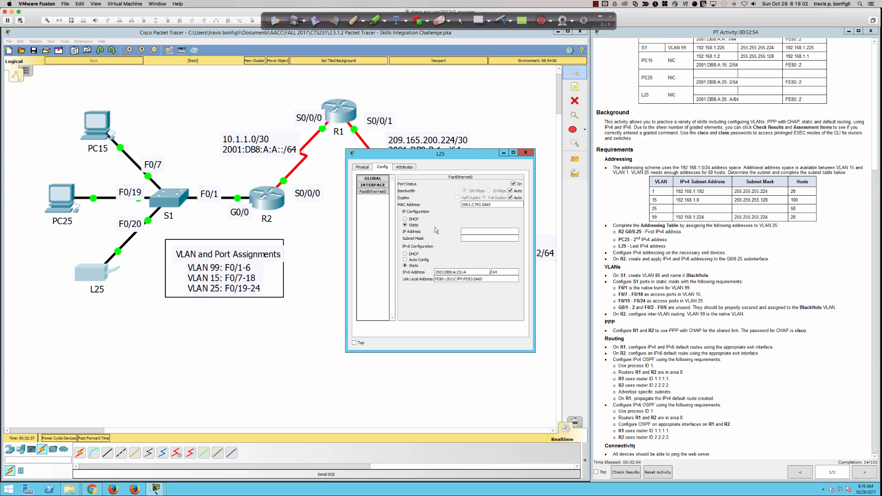
pyautogui.click(372, 179)
pyautogui.click(373, 185)
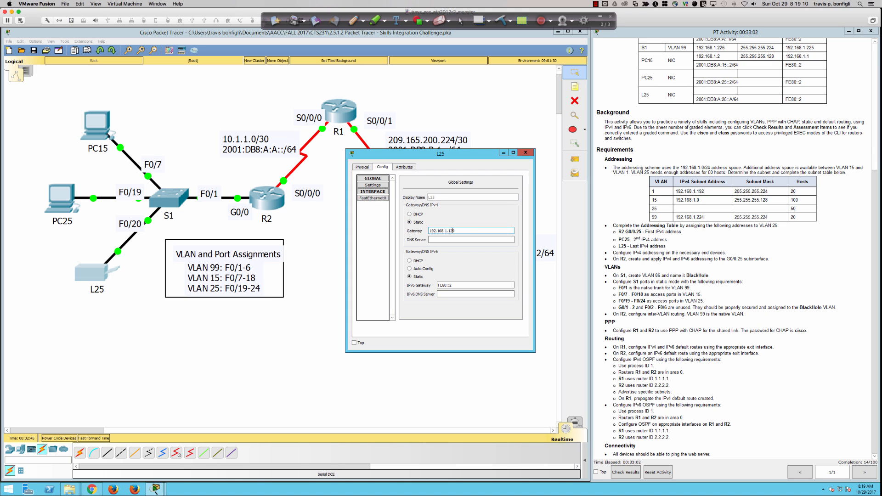
# Step: Set L25's FastEthernet0 to IP 192.168.1.190 with subnet mask 255.255.255.192
pyautogui.click(375, 199)
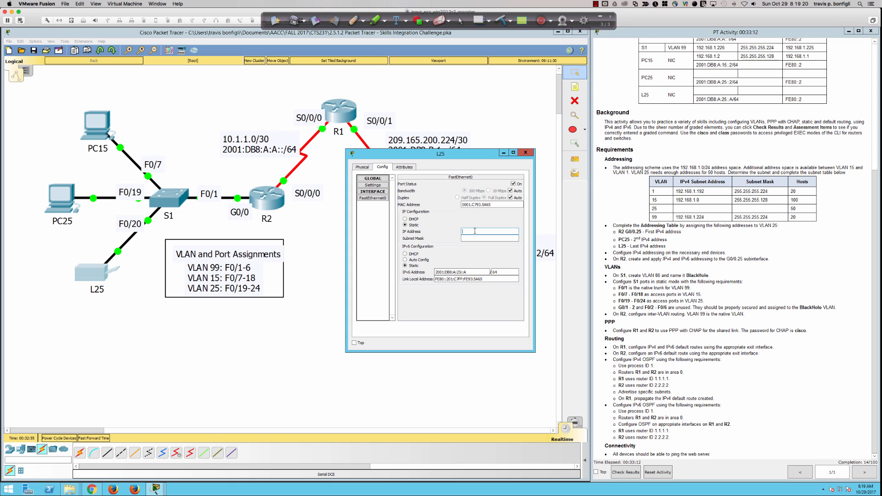
pyautogui.write('192.168.1.190')
pyautogui.press('Tab')
pyautogui.click(498, 238)
pyautogui.press('Tab')
pyautogui.moveTo(498, 238); pyautogui.dragTo(487, 238)
# Step: Close L25's window, then review PC15's IP configuration and close its window
pyautogui.click(525, 152)
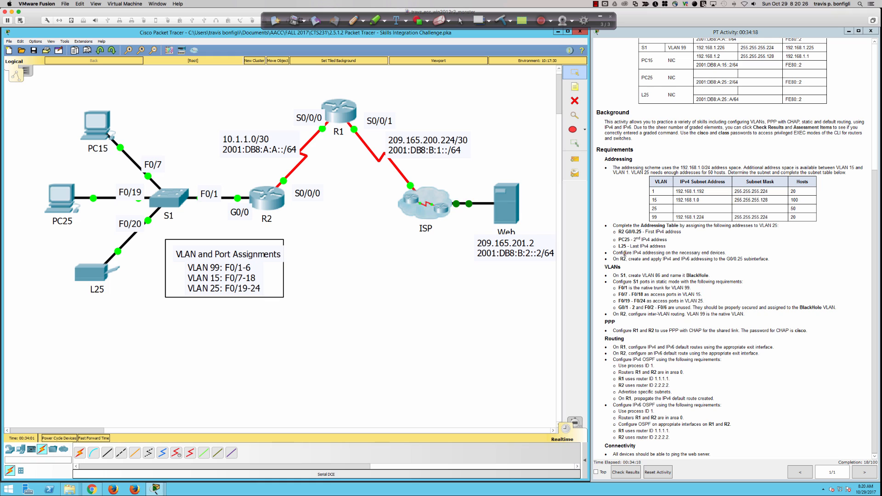
pyautogui.moveTo(612, 253); pyautogui.dragTo(724, 253)
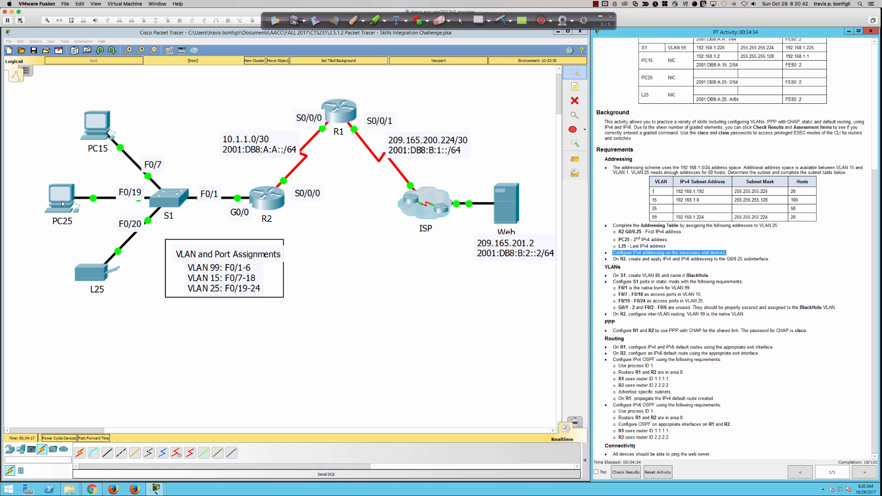
pyautogui.click(102, 131)
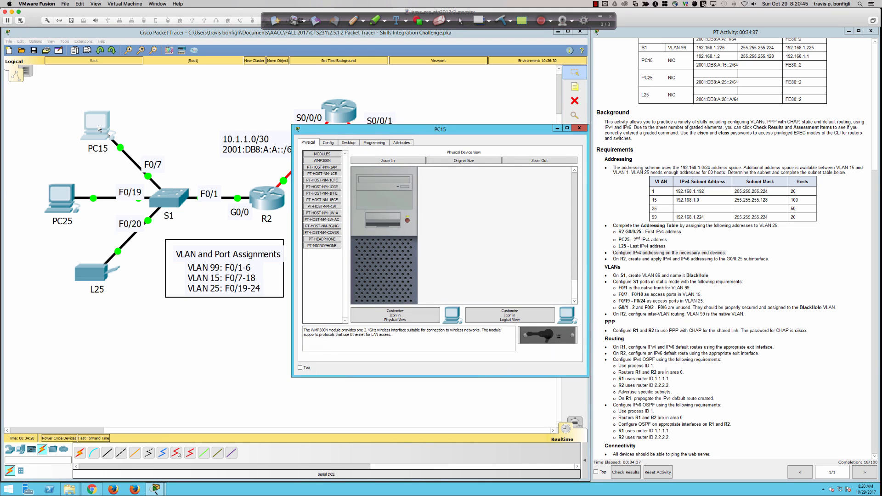
pyautogui.click(349, 143)
pyautogui.click(323, 167)
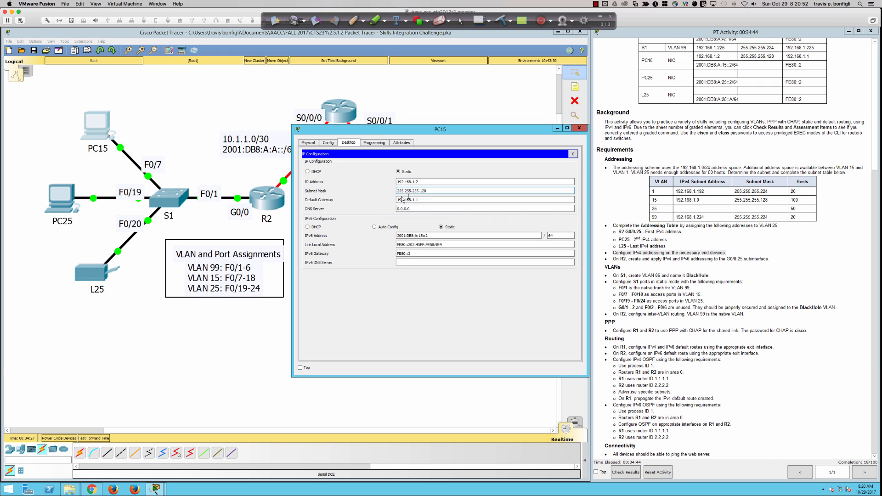
pyautogui.click(578, 129)
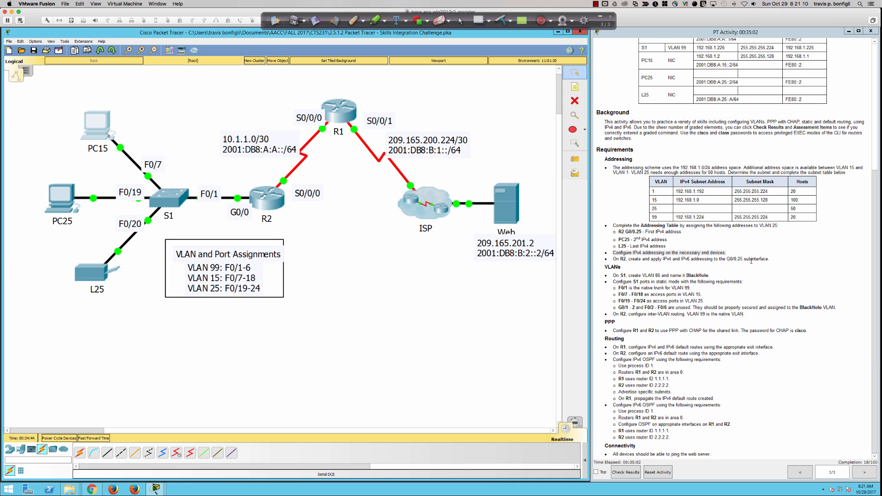
# Step: Run 'show ip interface brief' in R2's CLI to list its interface addresses
pyautogui.scroll(3, 715, 291)
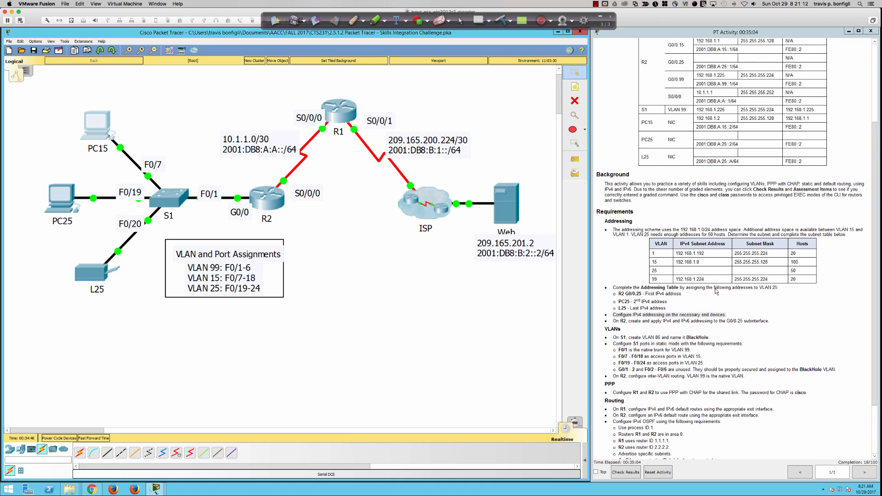
pyautogui.scroll(3, 715, 290)
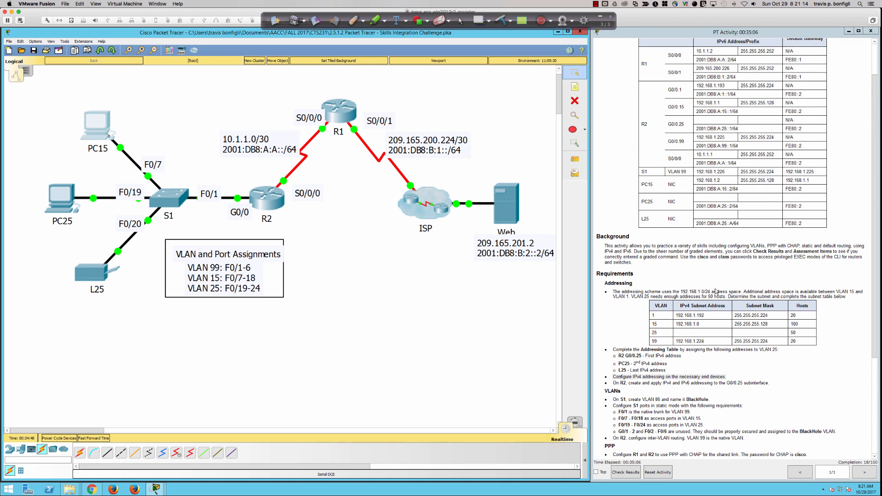
pyautogui.scroll(1, 715, 290)
pyautogui.click(270, 201)
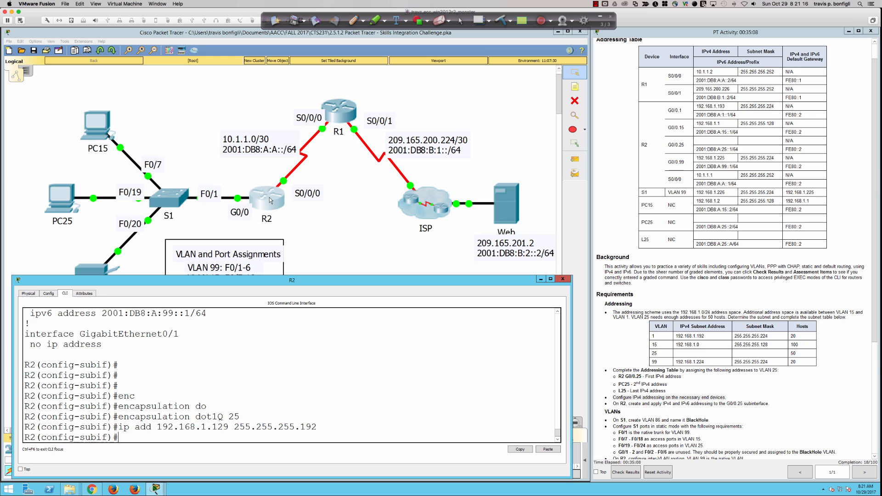
pyautogui.click(401, 361)
pyautogui.press('Return')
pyautogui.press('Return')
pyautogui.press('Return')
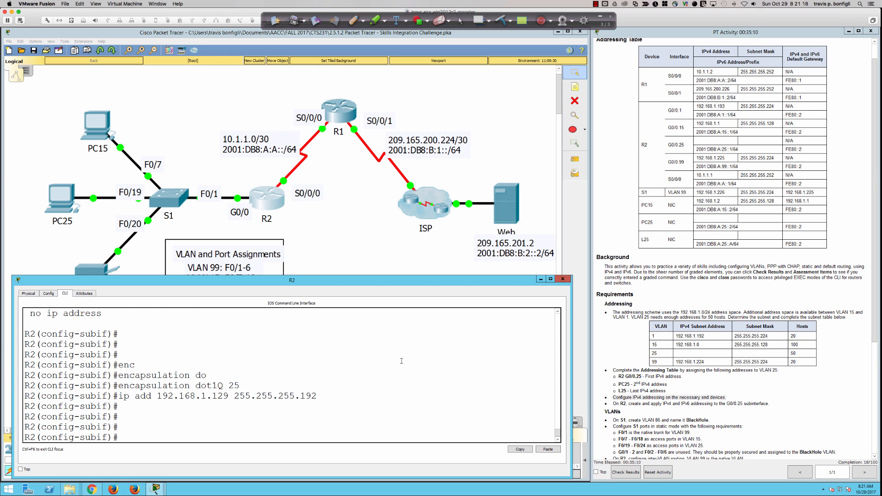
pyautogui.write('do shi p i')
pyautogui.press('BackSpace')
pyautogui.press('BackSpace')
pyautogui.press('BackSpace')
pyautogui.press('BackSpace')
pyautogui.press('BackSpace')
pyautogui.write('int br')
pyautogui.press('BackSpace')
pyautogui.press('BackSpace')
pyautogui.press('BackSpace')
pyautogui.press('BackSpace')
pyautogui.press('BackSpace')
pyautogui.press('BackSpace')
pyautogui.write('ip int bri')
pyautogui.press('Return')
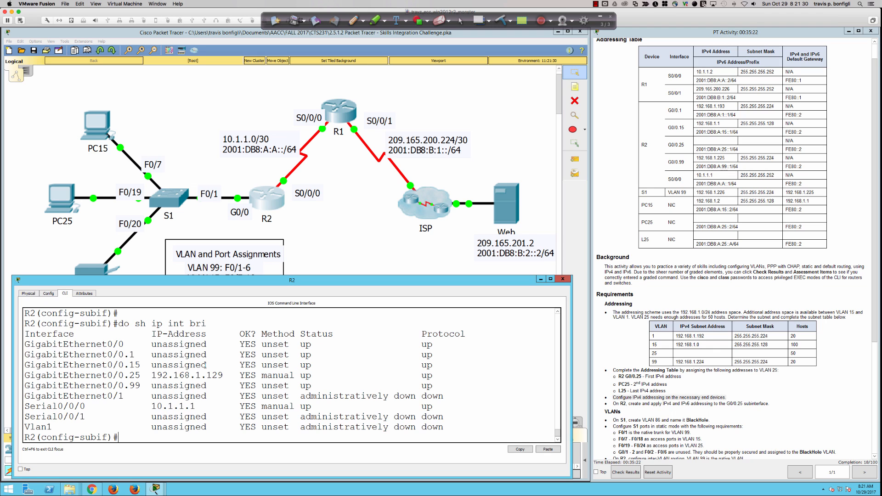
# Step: Confirm G0/0.25 has 192.168.1.129 while G0/0.15 and G0/0.99 are unassigned; review R2 requirements
pyautogui.moveTo(206, 364)
pyautogui.mouseDown()
pyautogui.moveTo(151, 365)
pyautogui.moveTo(195, 355)
pyautogui.mouseUp()
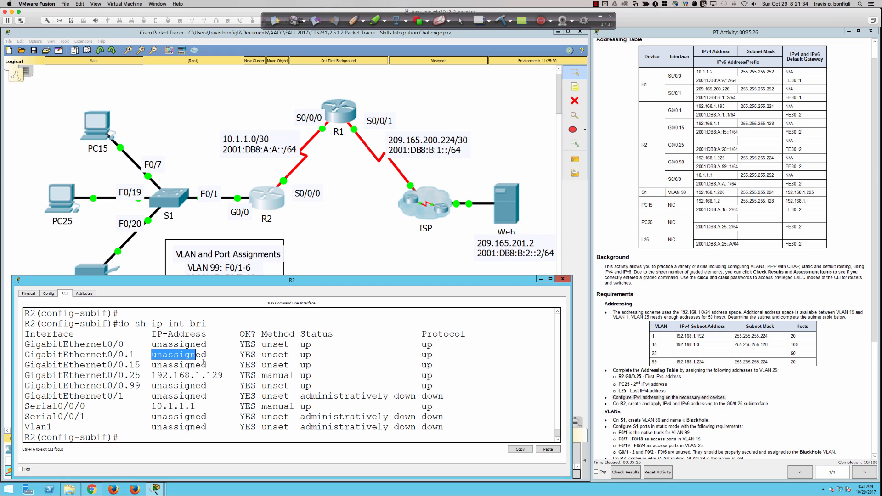
pyautogui.moveTo(207, 386); pyautogui.dragTo(147, 386)
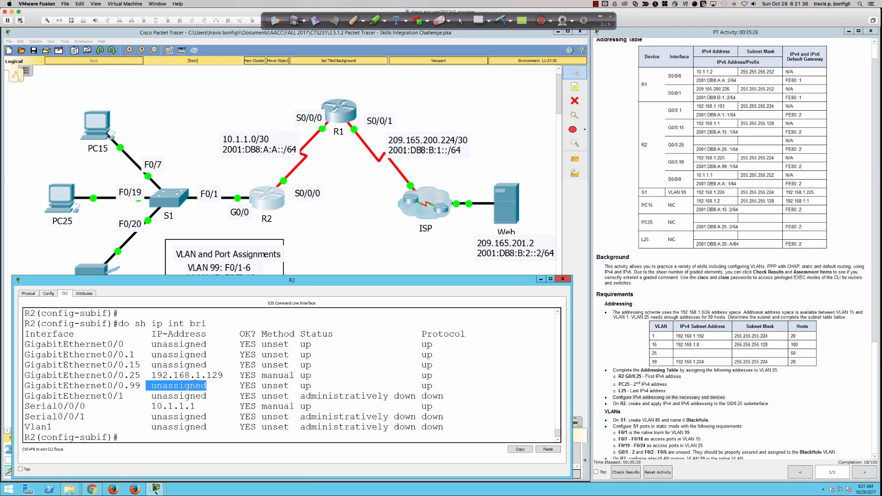
pyautogui.click(195, 385)
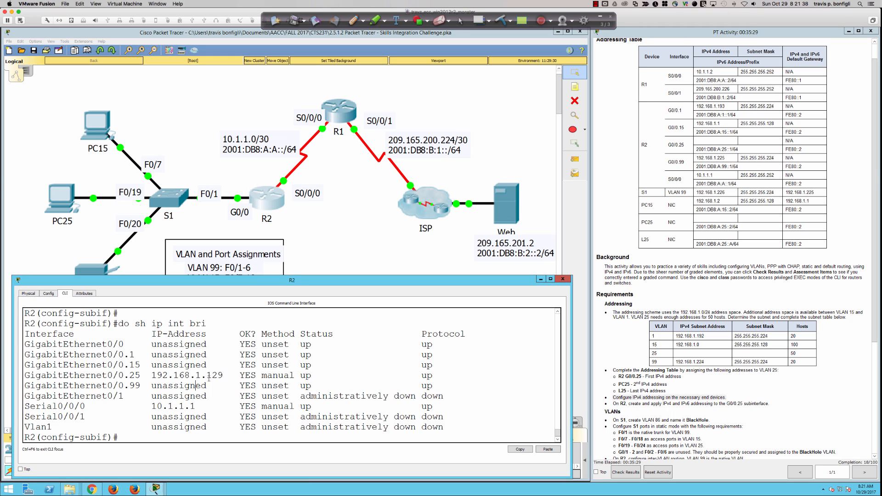
pyautogui.moveTo(146, 375); pyautogui.dragTo(214, 378)
pyautogui.click(259, 387)
pyautogui.scroll(-3, 639, 376)
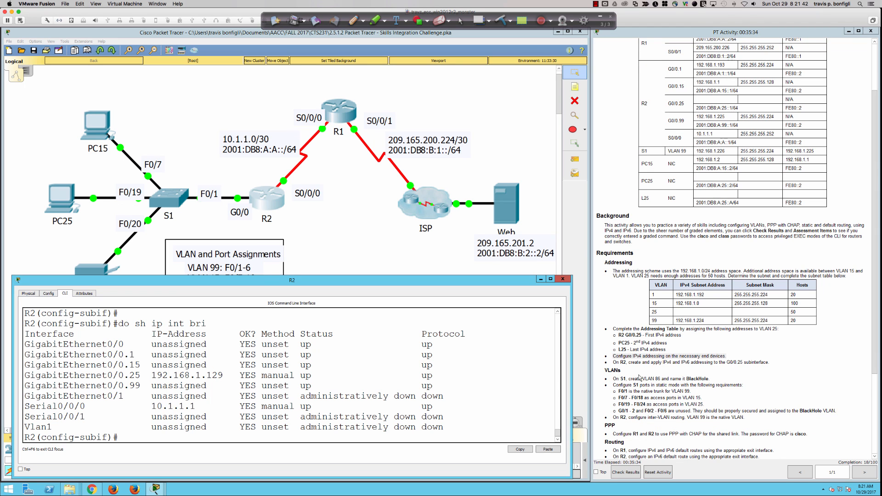
pyautogui.scroll(-3, 638, 372)
pyautogui.scroll(-3, 636, 370)
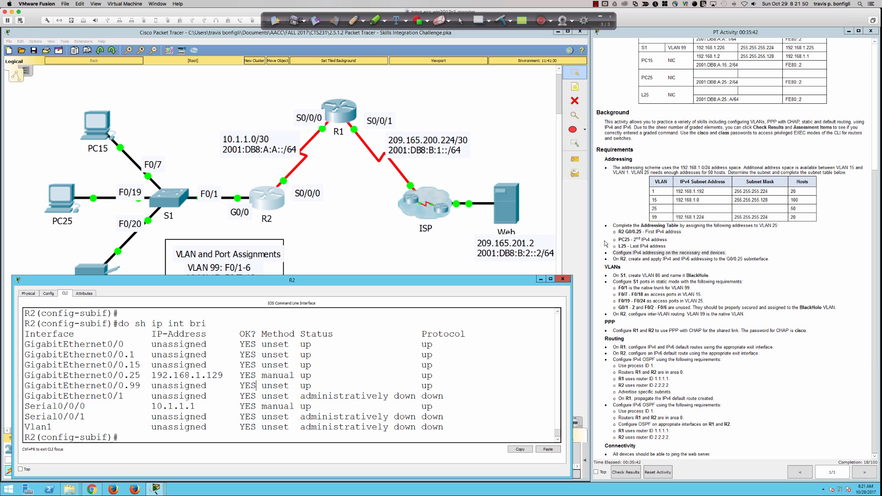
pyautogui.moveTo(605, 242); pyautogui.dragTo(714, 263)
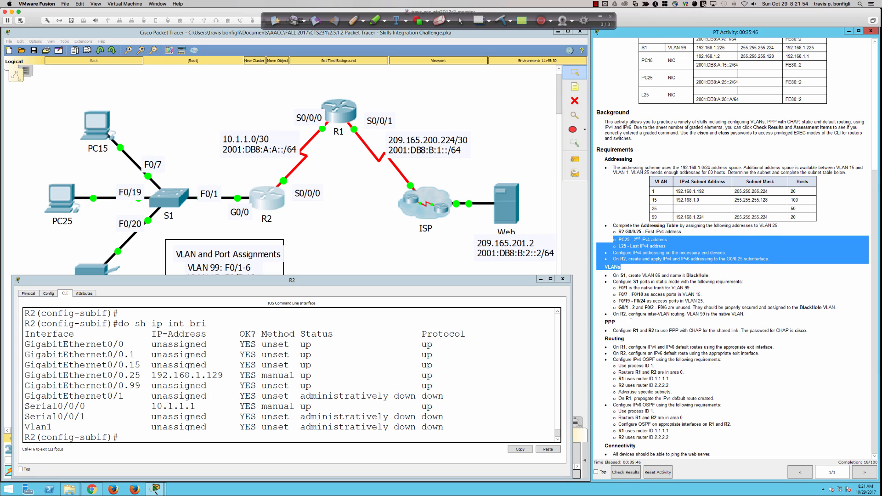
pyautogui.moveTo(610, 314); pyautogui.dragTo(744, 314)
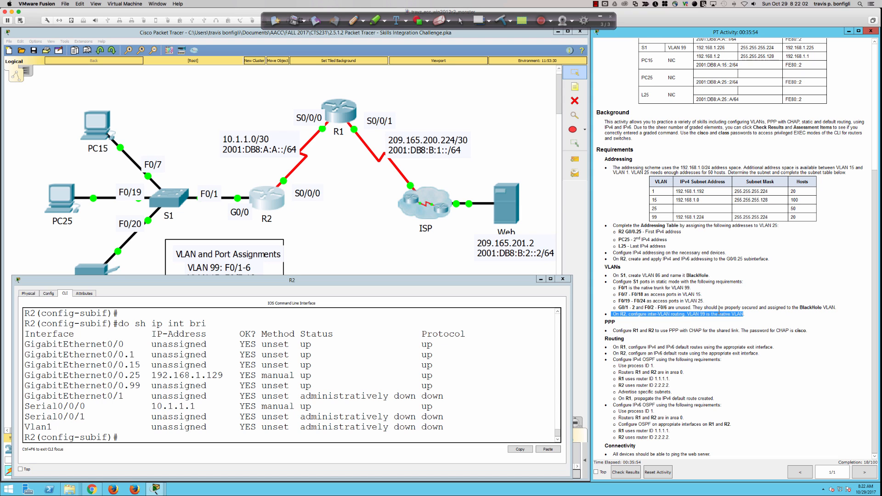
# Step: Enter configuration mode for R2's subinterface with 'int gi0/0.25'
pyautogui.click(492, 375)
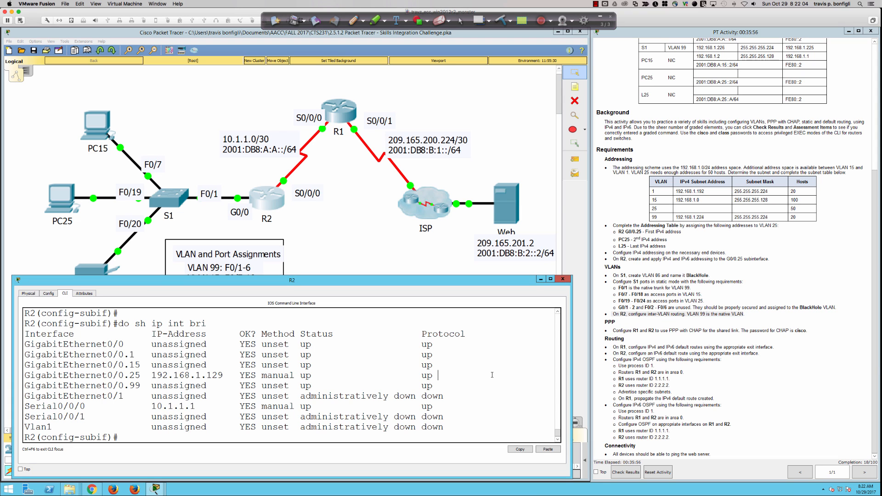
pyautogui.press('Return')
pyautogui.press('Return')
pyautogui.press('Return')
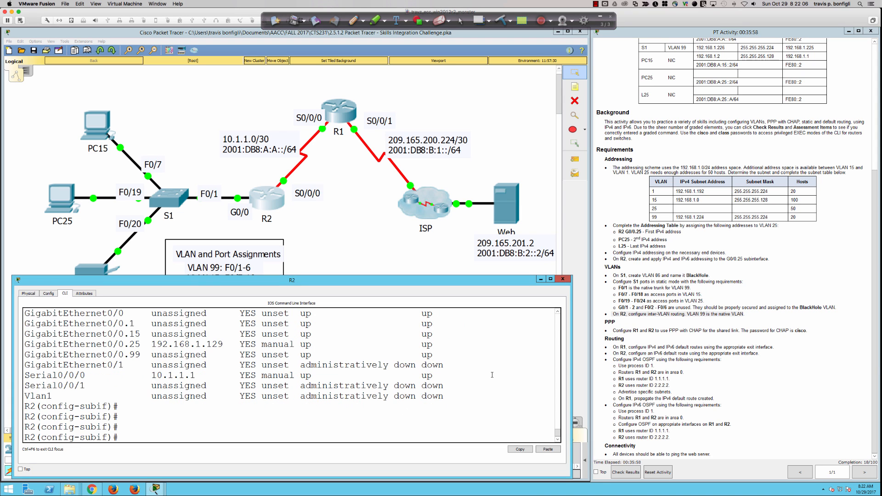
pyautogui.write('int gi0/0.25')
pyautogui.press('Return')
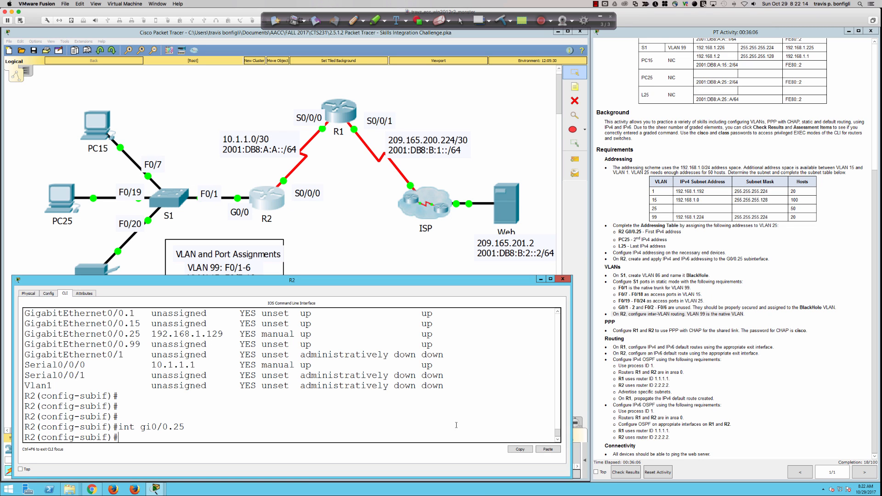
# Step: Assign G0/0.25 the IPv6 address 2001:db8:a:25::1/64, as listed in the Addressing Table
pyautogui.scroll(3, 780, 326)
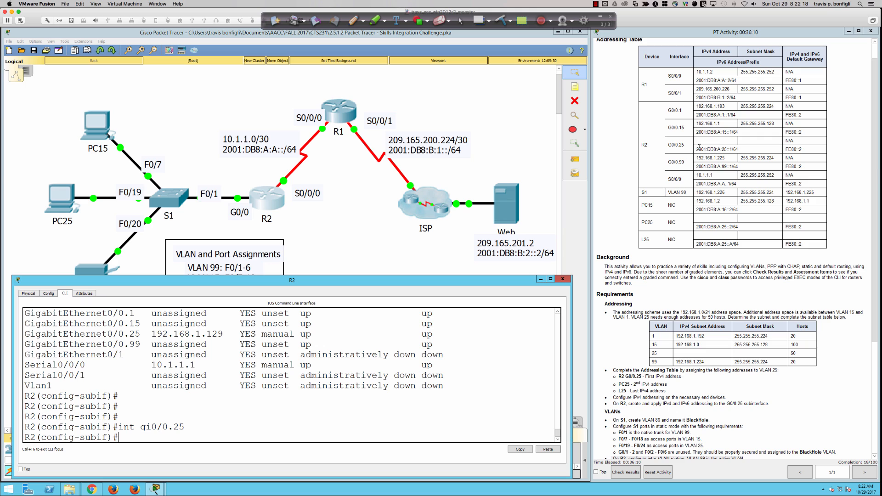
pyautogui.click(696, 151)
pyautogui.moveTo(696, 151); pyautogui.dragTo(741, 150)
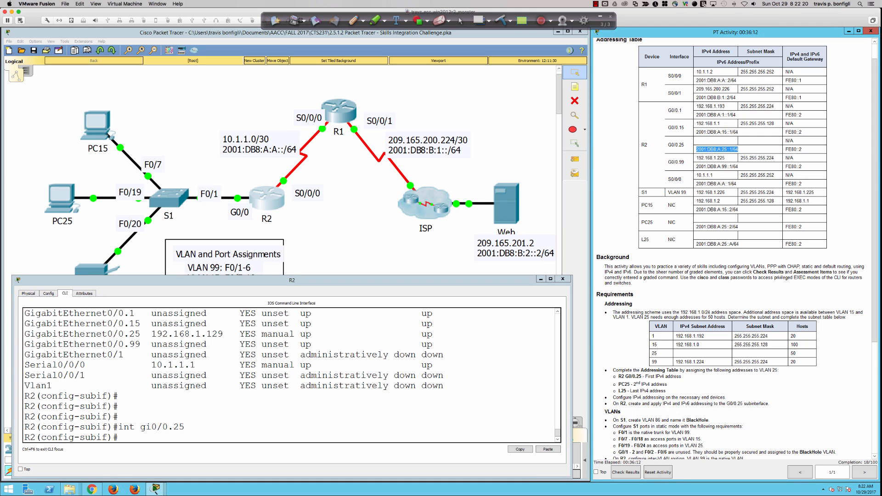
pyautogui.click(237, 433)
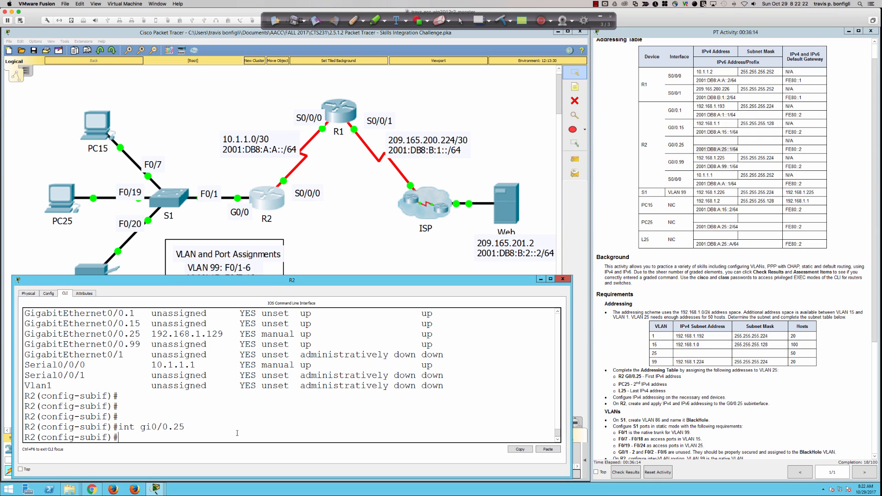
pyautogui.write('ipv6 add 2001:db8:a:25::1/64')
pyautogui.press('Return')
# Step: Add link-local address fe80::2 to G0/0.25 and check R2's addressing requirement
pyautogui.write('ipv')
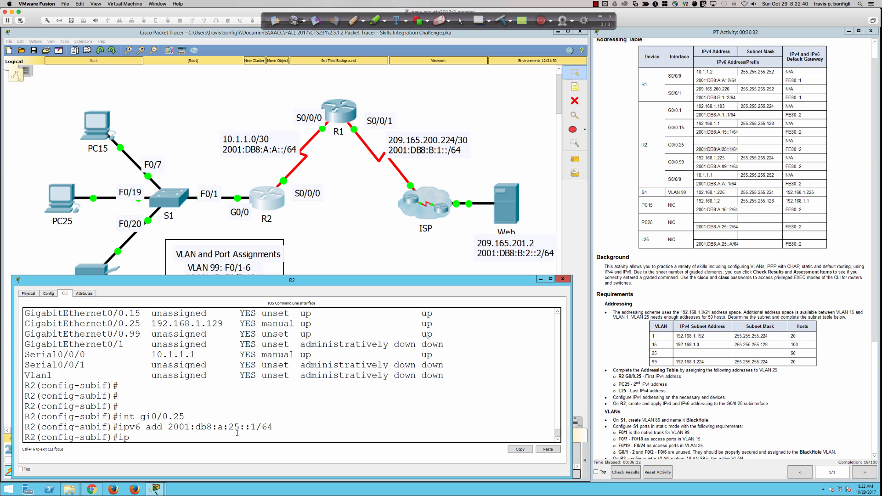
pyautogui.write('6 add fe80::2 link')
pyautogui.press('Return')
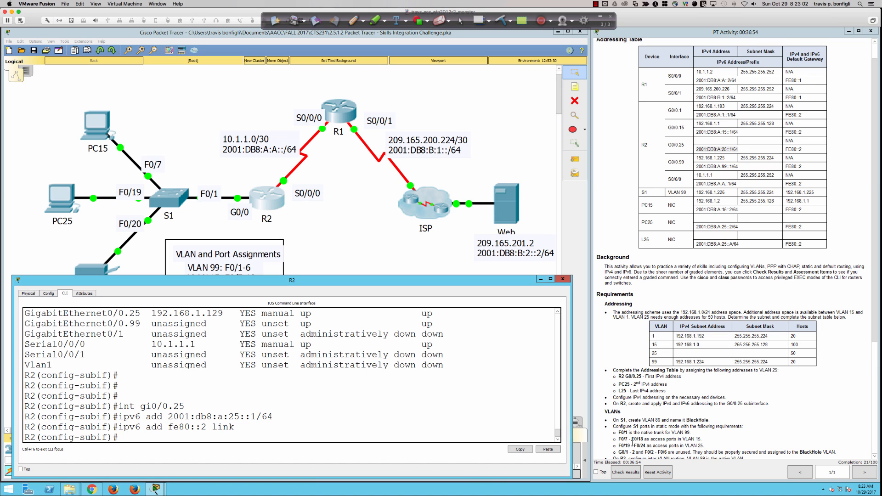
pyautogui.scroll(-2, 650, 373)
pyautogui.moveTo(643, 362); pyautogui.dragTo(697, 362)
pyautogui.click(542, 380)
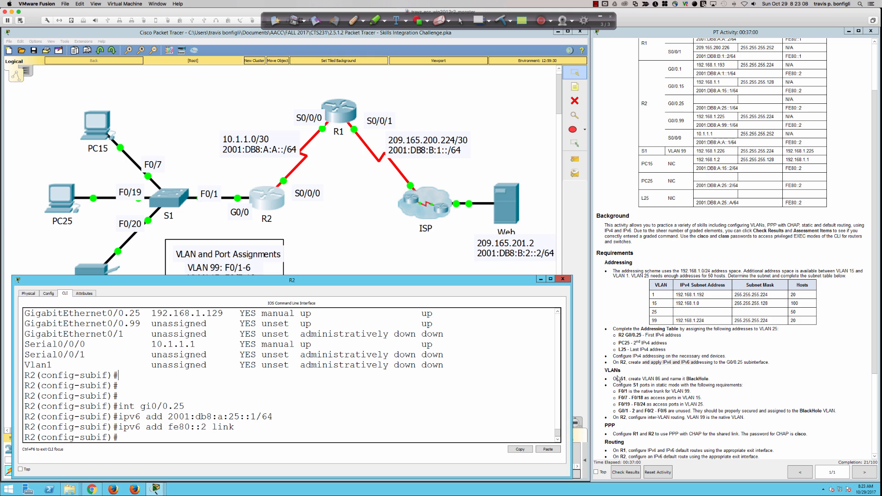
pyautogui.scroll(-1, 618, 378)
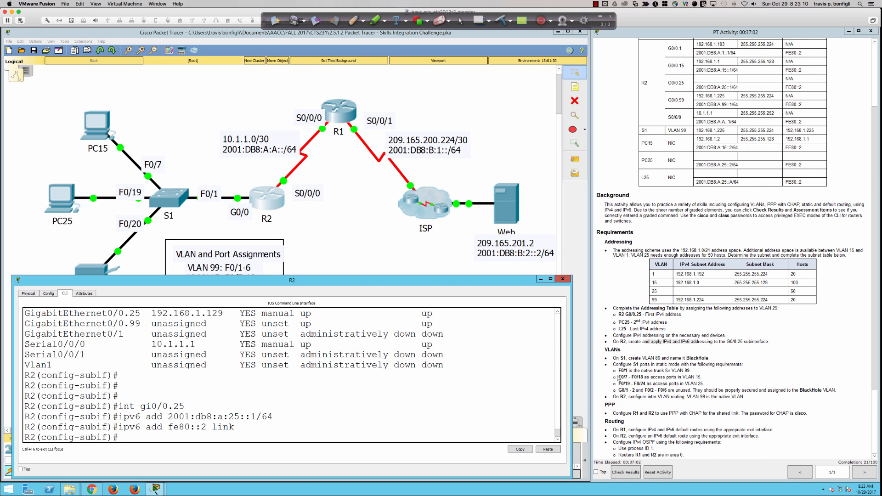
pyautogui.scroll(-1, 618, 379)
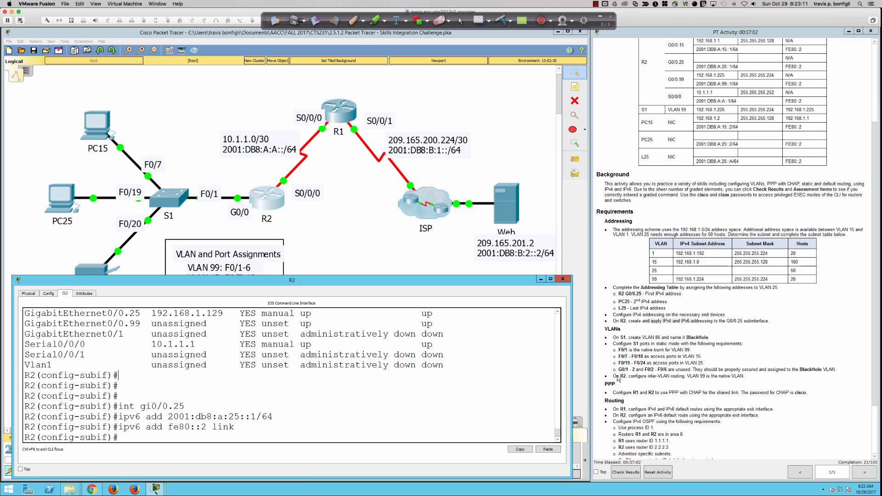
# Step: Open switch S1's CLI console and enlarge its window
pyautogui.click(173, 209)
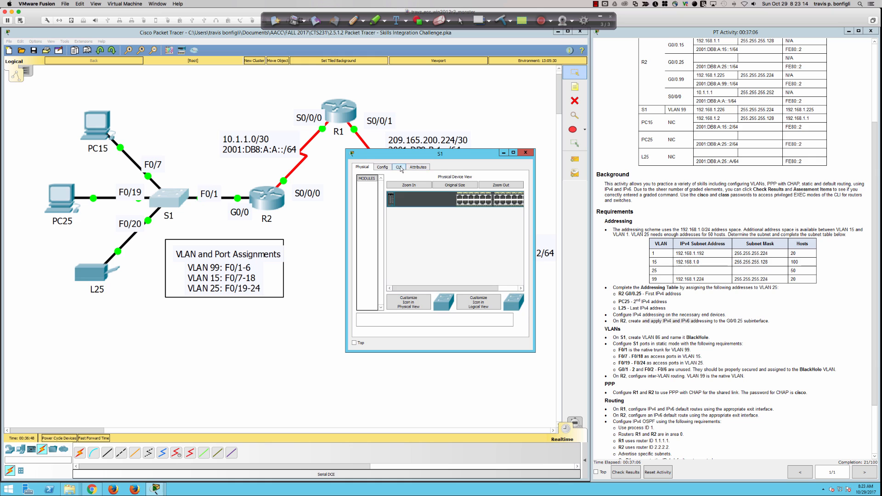
pyautogui.click(398, 167)
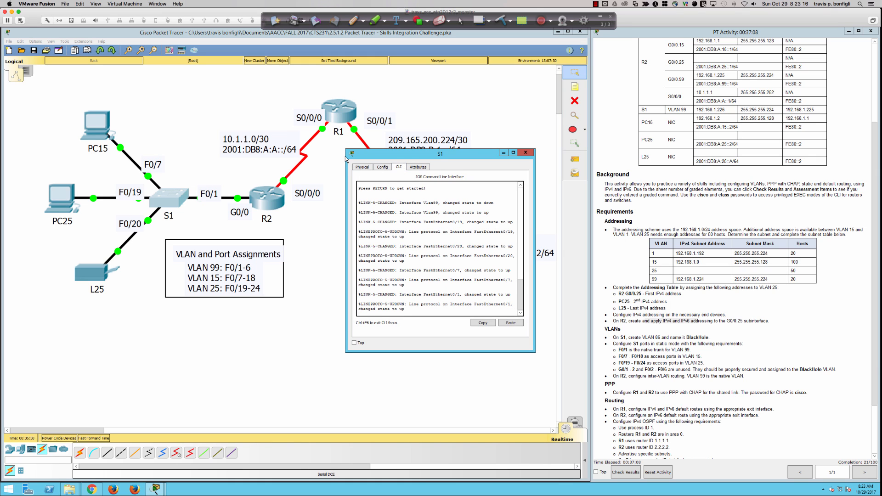
pyautogui.moveTo(345, 158); pyautogui.dragTo(26, 159)
pyautogui.moveTo(193, 156); pyautogui.dragTo(196, 287)
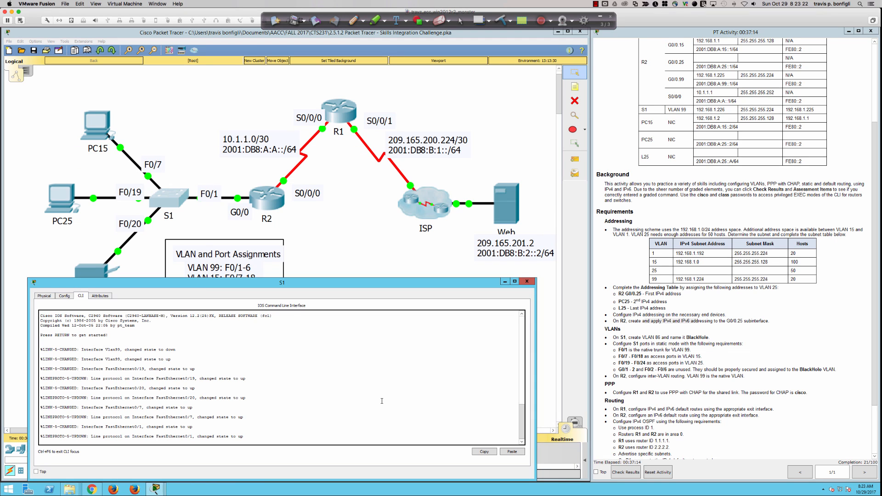
# Step: Log in to S1 with the console password and enter privileged mode with the enable password
pyautogui.press('Return')
pyautogui.press('Return')
pyautogui.press('Return')
pyautogui.press('Return')
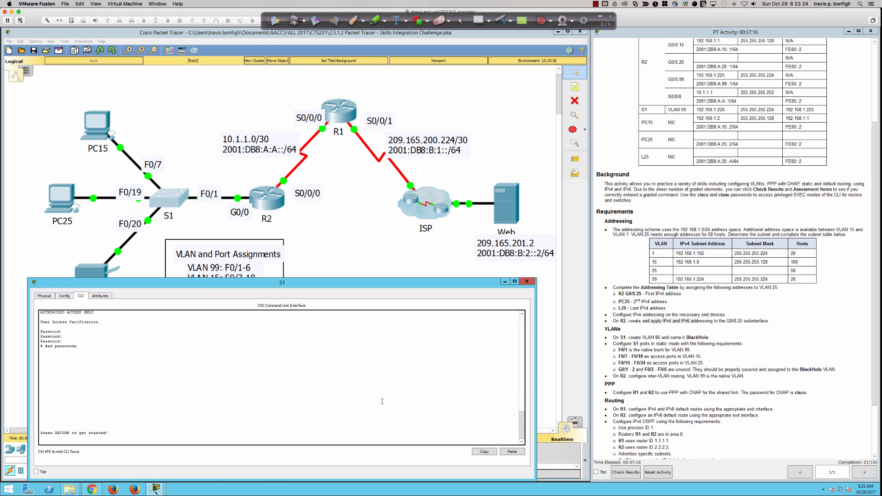
pyautogui.press('Return')
pyautogui.write('cisco')
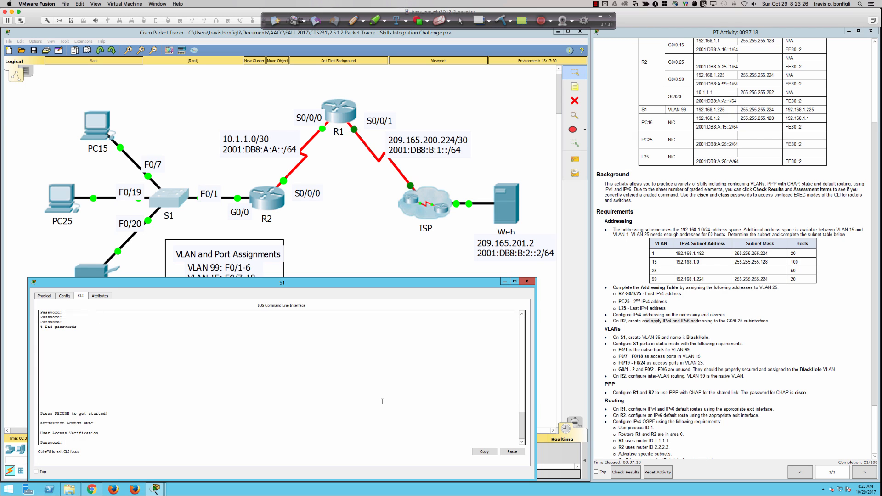
pyautogui.press('Return')
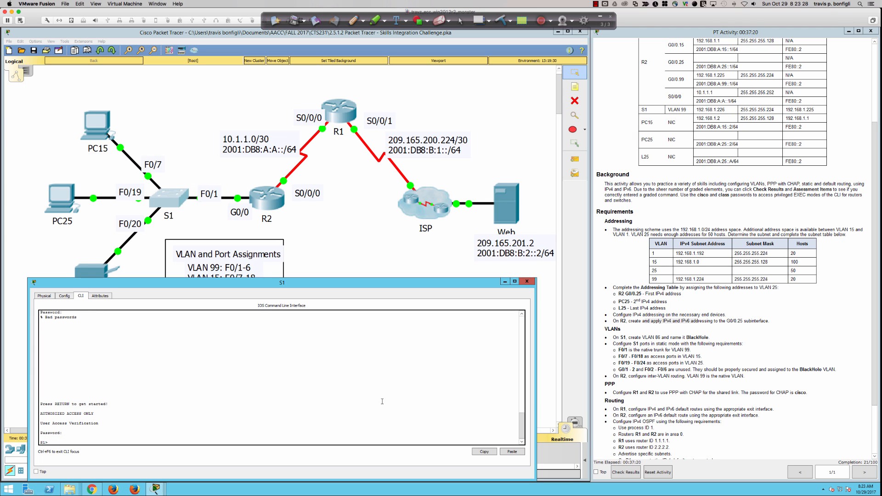
pyautogui.press('Return')
pyautogui.press('Return')
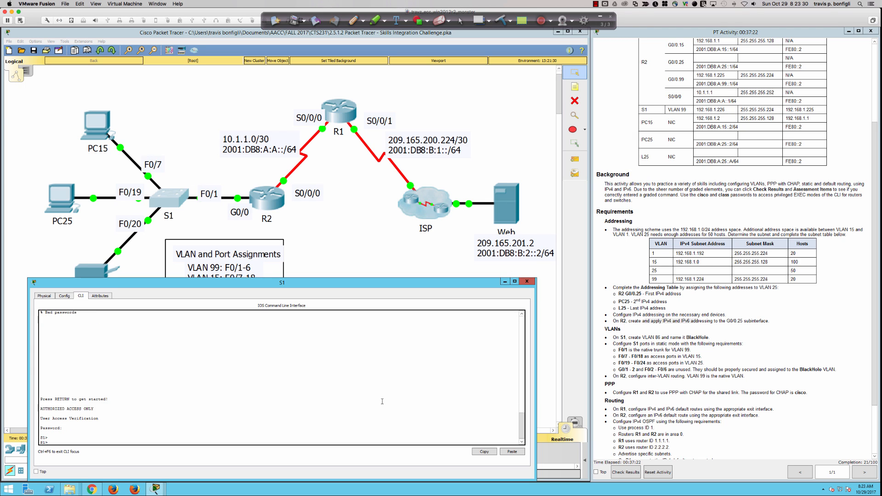
pyautogui.write('en')
pyautogui.press('Tab')
pyautogui.press('Return')
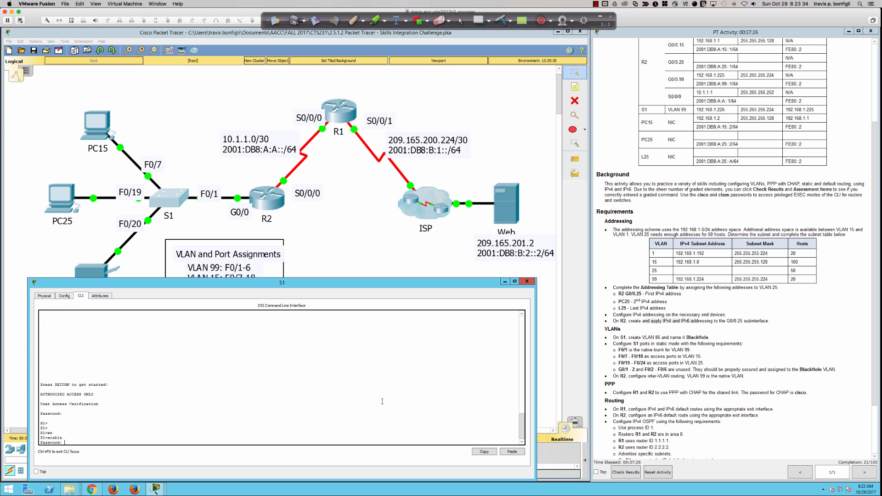
pyautogui.write('class')
pyautogui.press('Return')
pyautogui.press('Return')
pyautogui.press('Return')
pyautogui.press('Return')
pyautogui.press('Return')
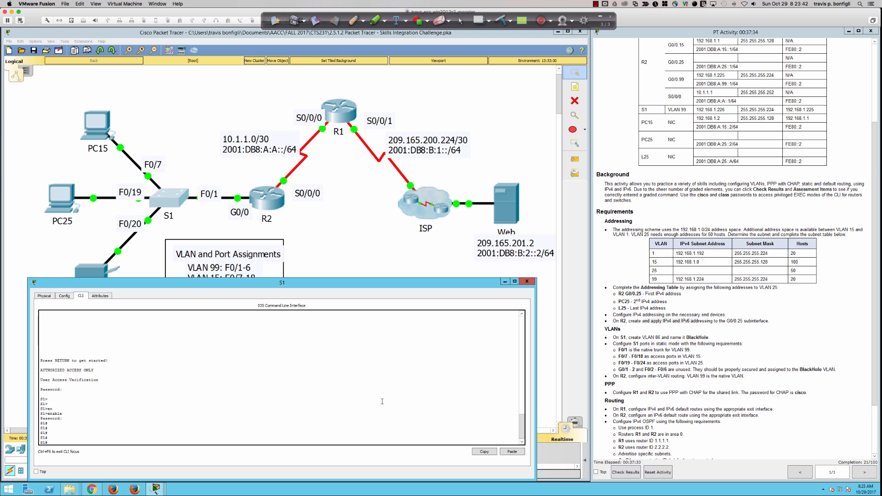
# Step: In global config, create VLAN 86 and name it BlackHole
pyautogui.write('conf t')
pyautogui.press('Return')
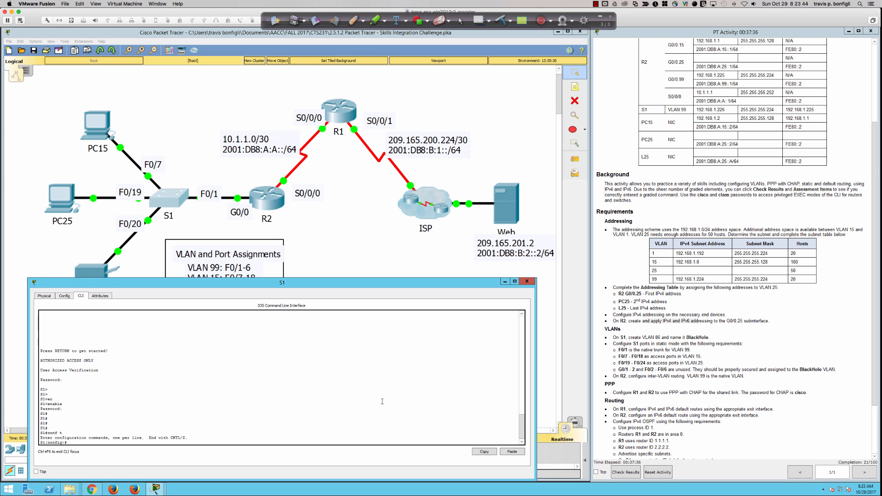
pyautogui.write('vlan 86')
pyautogui.press('Return')
pyautogui.write('name')
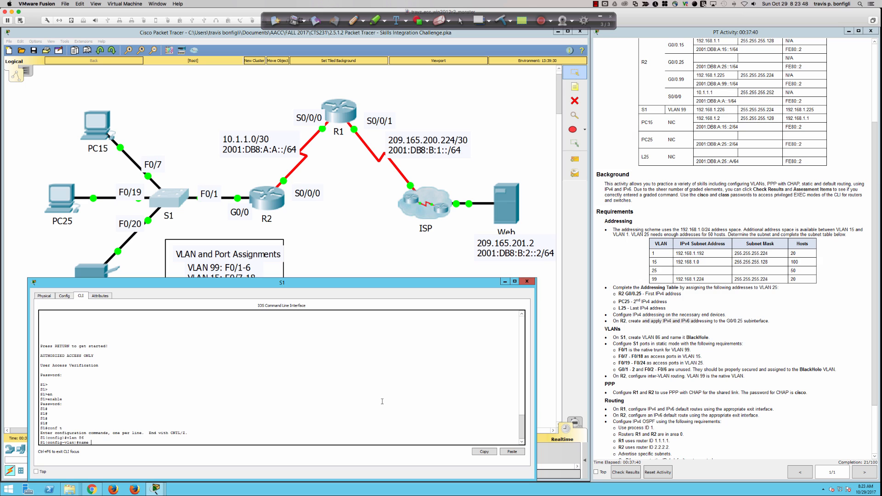
pyautogui.write(' BlackHole')
pyautogui.press('Return')
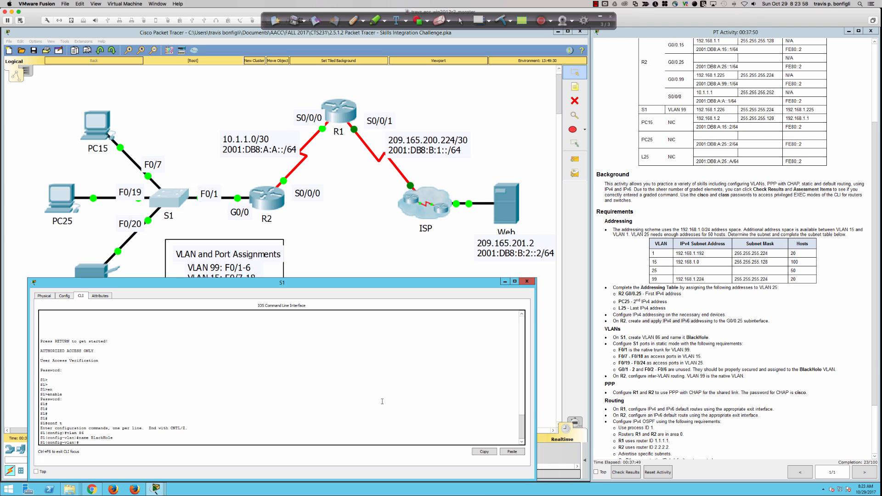
pyautogui.press('Return')
pyautogui.press('Return')
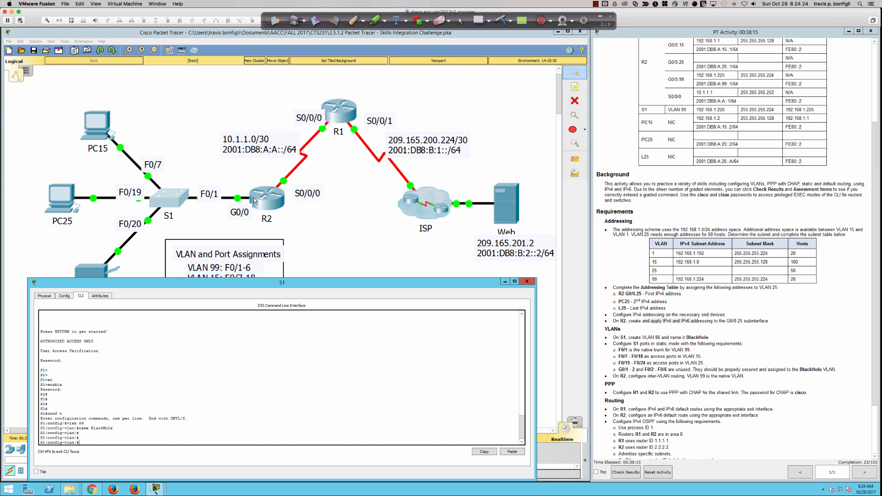
# Step: Sketch annotations tracing PC15 via F0/7 and PC25 via S1 to R2, then erase them
pyautogui.click(353, 20)
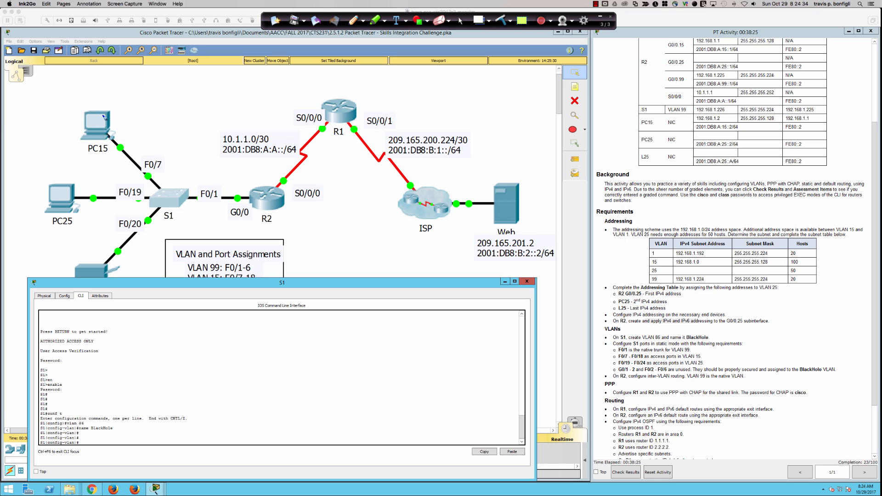
pyautogui.moveTo(103, 117)
pyautogui.mouseDown()
pyautogui.moveTo(161, 180)
pyautogui.moveTo(243, 187)
pyautogui.mouseUp()
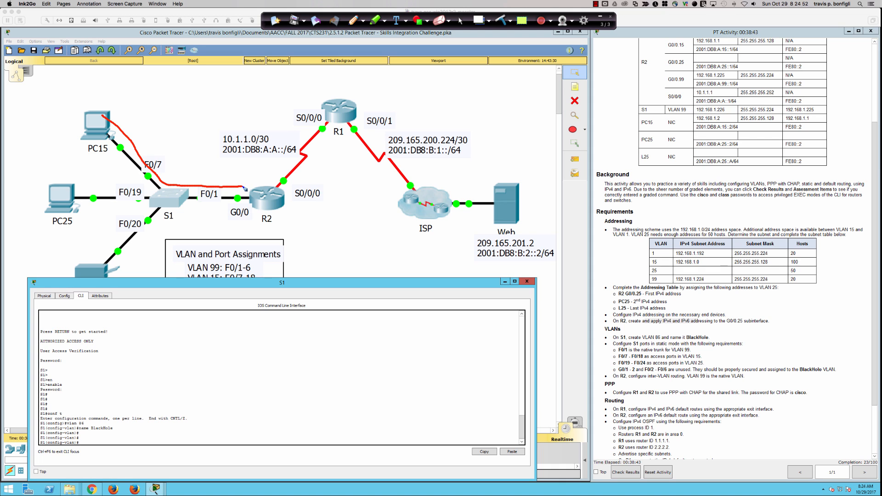
pyautogui.moveTo(245, 189)
pyautogui.mouseDown()
pyautogui.moveTo(259, 199)
pyautogui.moveTo(75, 200)
pyautogui.moveTo(86, 209)
pyautogui.mouseUp()
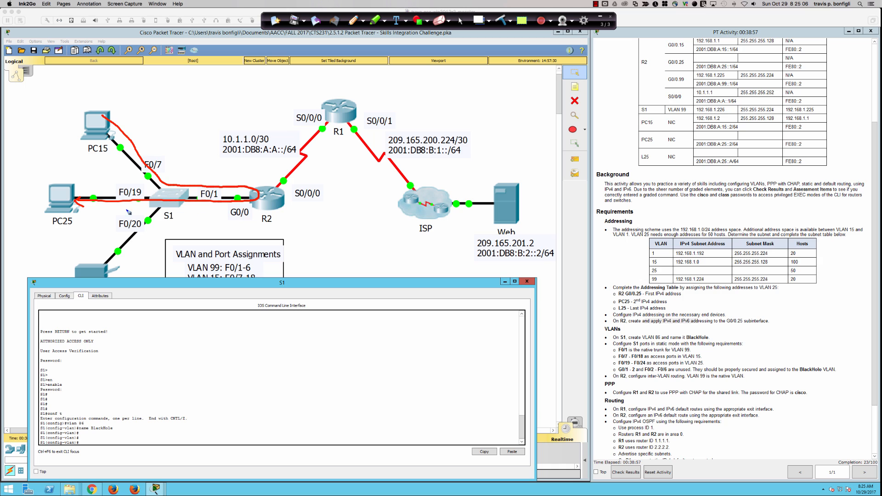
pyautogui.moveTo(85, 214)
pyautogui.mouseDown()
pyautogui.moveTo(74, 213)
pyautogui.moveTo(281, 206)
pyautogui.moveTo(269, 181)
pyautogui.moveTo(202, 178)
pyautogui.moveTo(124, 110)
pyautogui.moveTo(138, 116)
pyautogui.mouseUp()
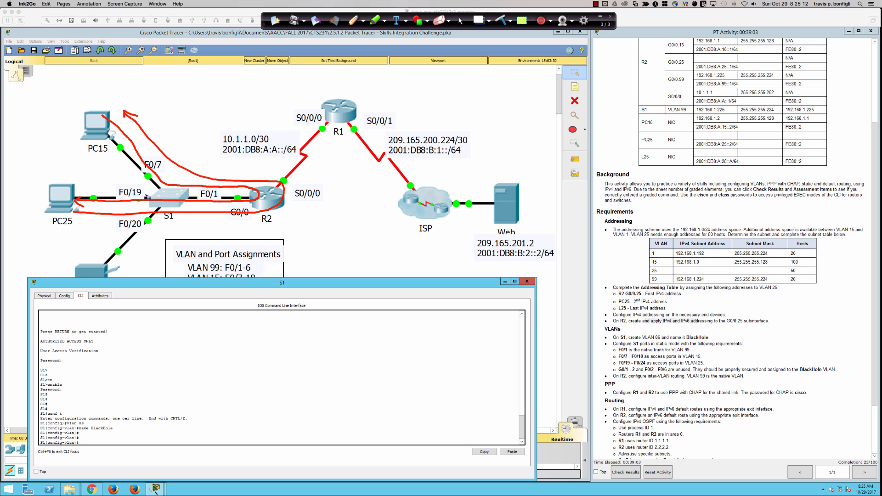
pyautogui.click(500, 20)
# Step: Re-trace PC15's path to F0/7, circle S1 past F0/19–F0/20, then clear annotations
pyautogui.click(353, 23)
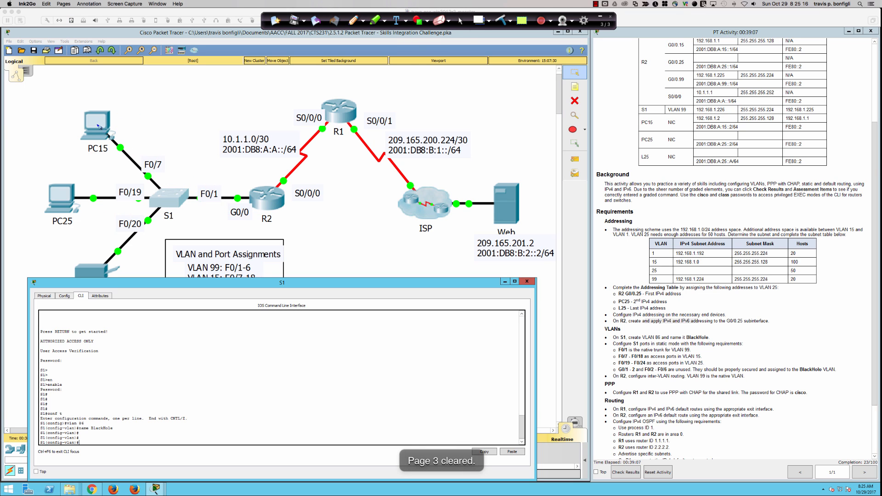
pyautogui.moveTo(97, 124)
pyautogui.mouseDown()
pyautogui.moveTo(170, 201)
pyautogui.moveTo(94, 209)
pyautogui.mouseUp()
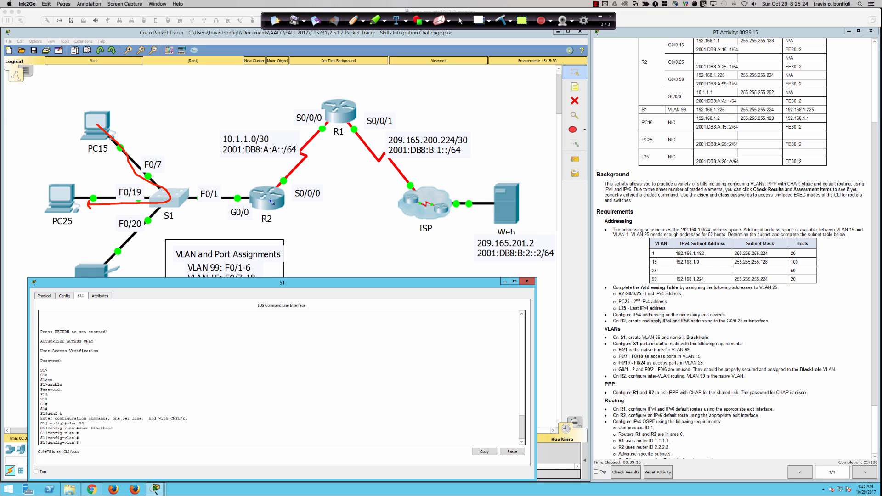
pyautogui.moveTo(168, 189)
pyautogui.mouseDown()
pyautogui.moveTo(147, 182)
pyautogui.moveTo(168, 231)
pyautogui.moveTo(184, 181)
pyautogui.moveTo(159, 183)
pyautogui.mouseUp()
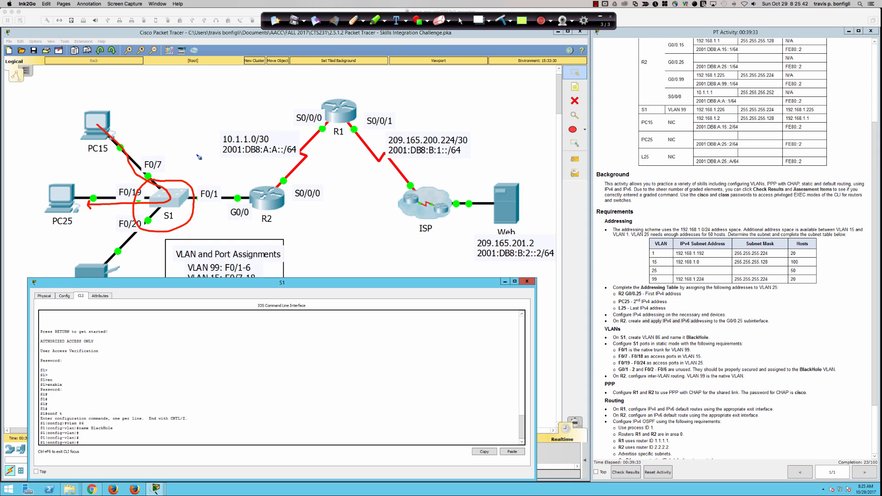
pyautogui.click(501, 21)
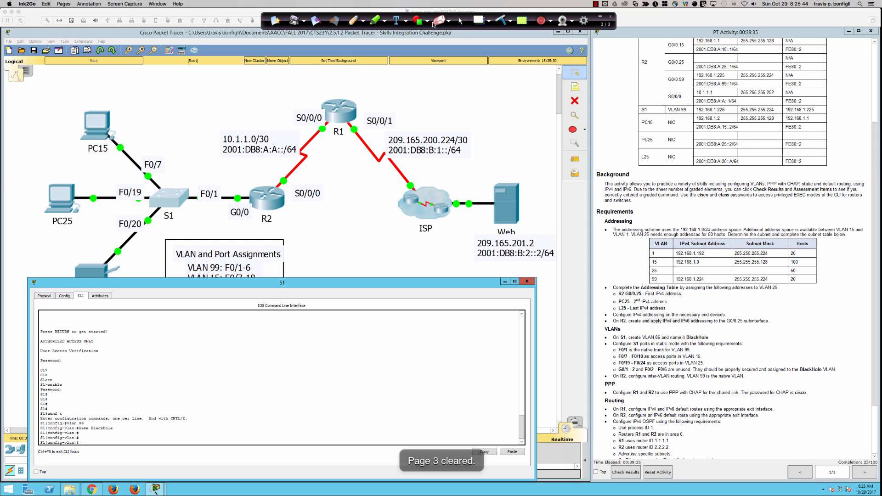
pyautogui.click(459, 21)
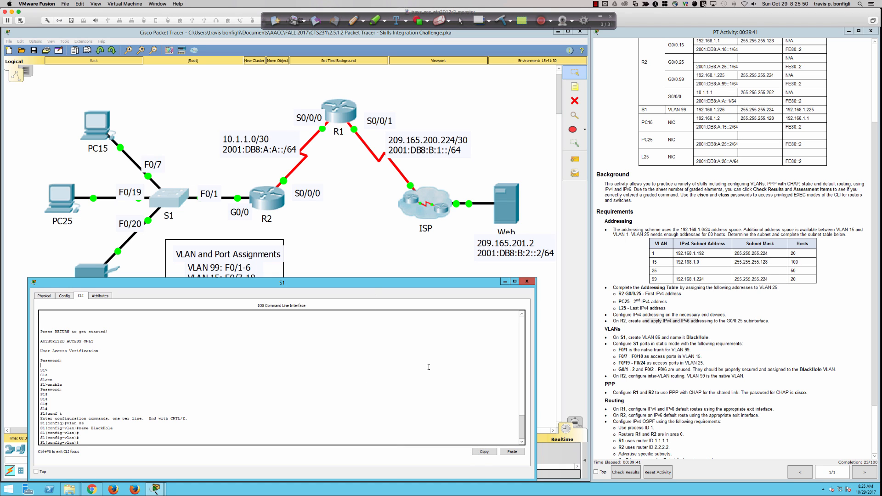
# Step: Review S1's running configuration and enter interface FastEthernet0/1
pyautogui.write('do sh run')
pyautogui.press('Return')
pyautogui.press('space')
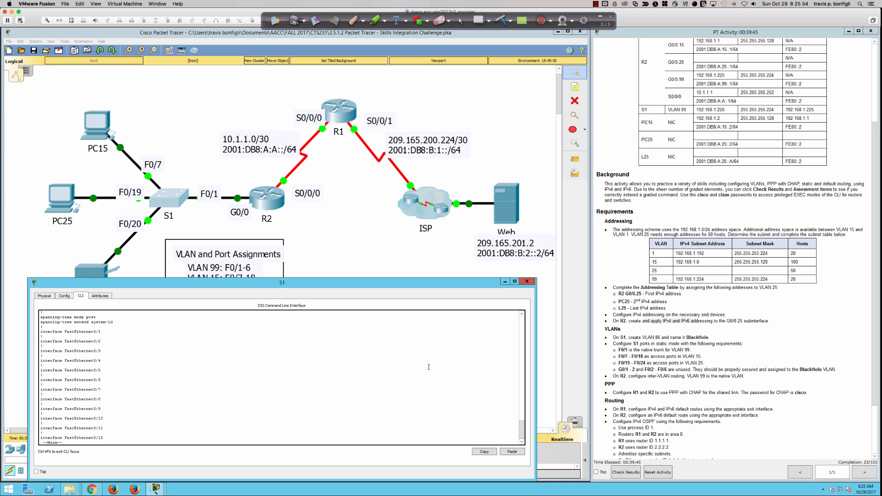
pyautogui.moveTo(107, 330); pyautogui.dragTo(45, 334)
pyautogui.write('qint')
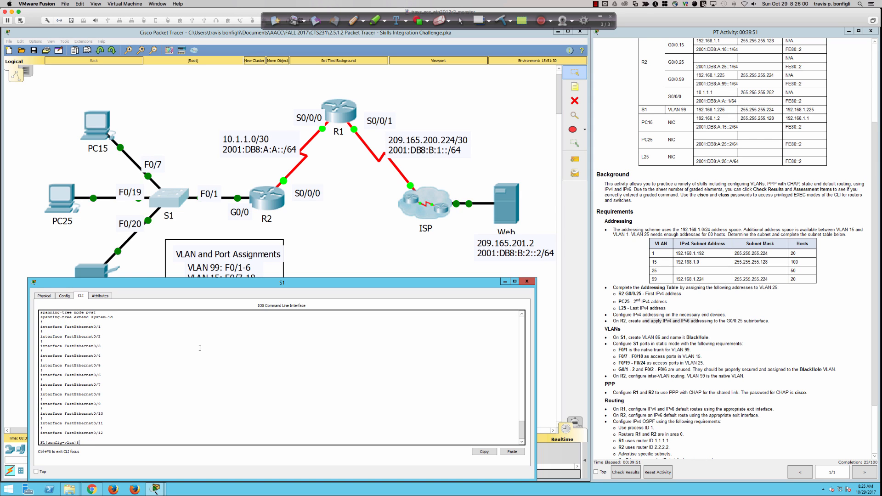
pyautogui.write(' fa0/1')
pyautogui.press('Return')
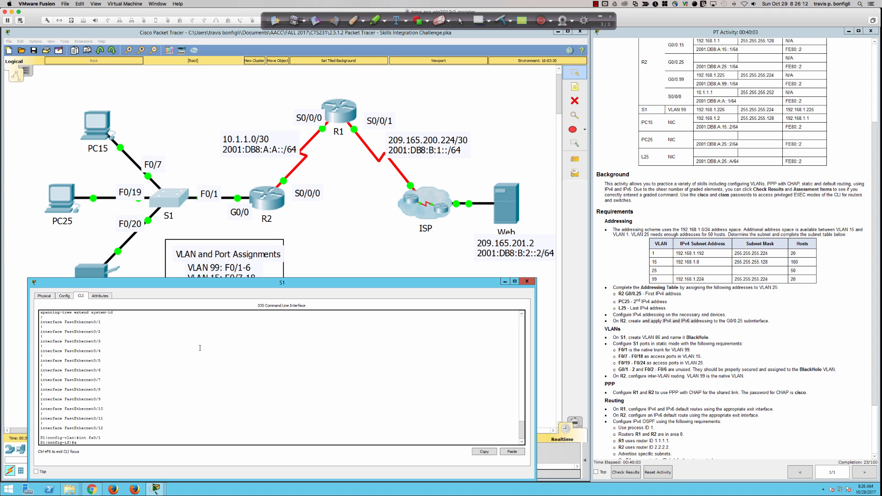
# Step: Attempt a switchport trunk encapsulation dot1q command on Fa0/1, which the switch rejects
pyautogui.write('wi')
pyautogui.press('Tab')
pyautogui.write('t e d')
pyautogui.press('Return')
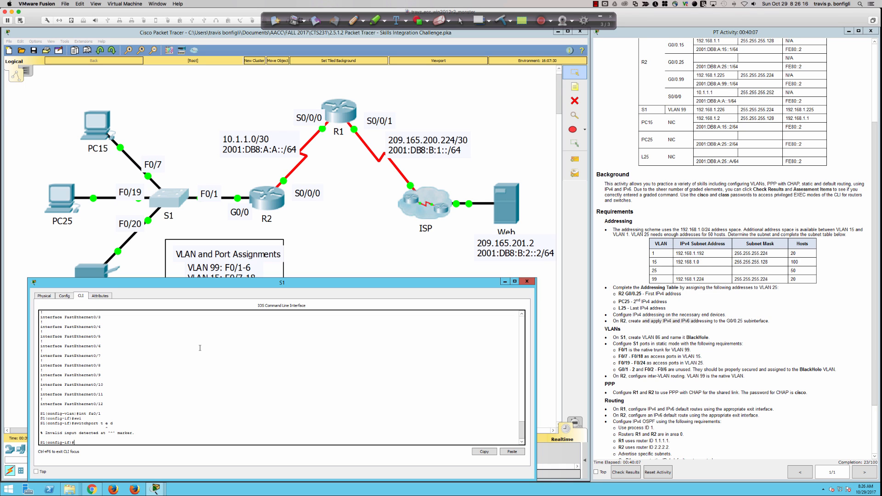
# Step: Display S1's version information, noting the C2960-LANBASE-M image
pyautogui.write('do sh ver')
pyautogui.press('Return')
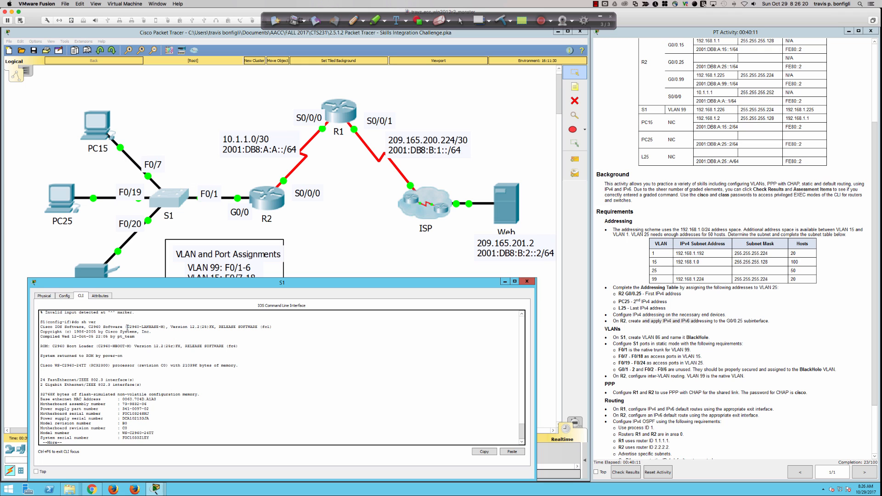
pyautogui.moveTo(127, 327); pyautogui.dragTo(164, 327)
pyautogui.click(343, 402)
pyautogui.press('space')
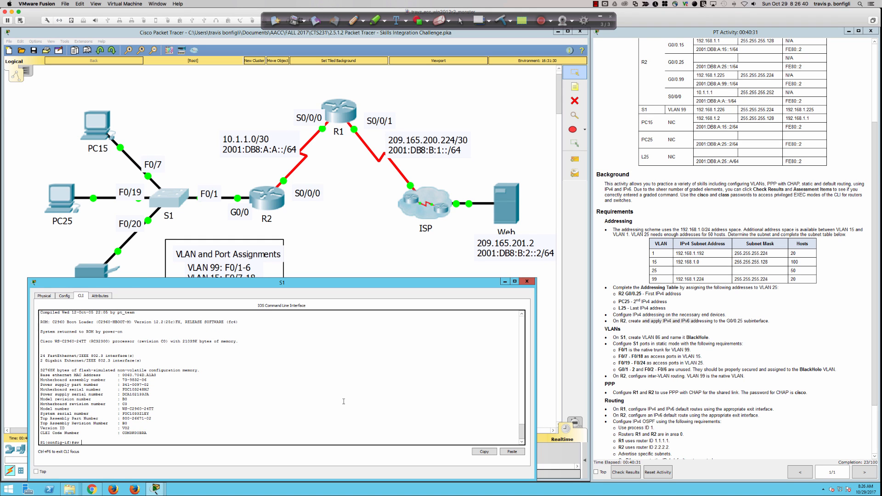
# Step: Set Fa0/1 to trunk mode with switchport nonegotiate
pyautogui.write('sw m t')
pyautogui.press('Return')
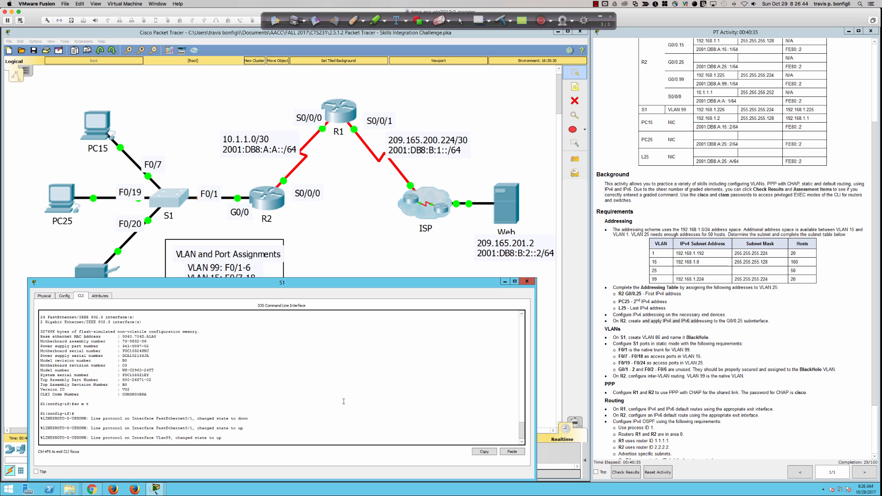
pyautogui.press('Return')
pyautogui.press('Return')
pyautogui.press('Return')
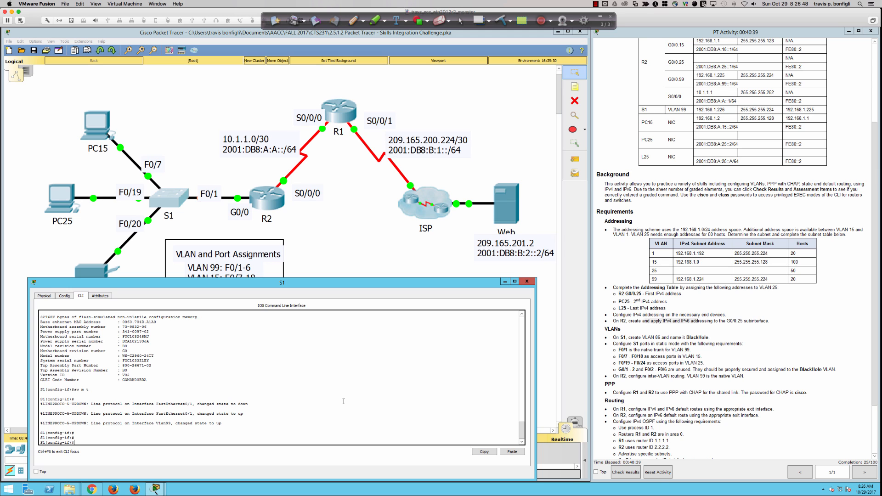
pyautogui.write('swit')
pyautogui.press('Tab')
pyautogui.write('non')
pyautogui.press('Tab')
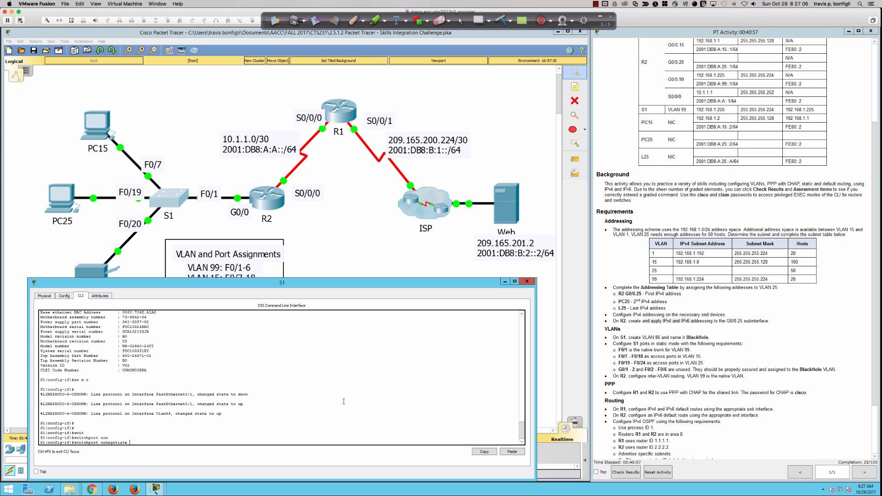
pyautogui.press('Return')
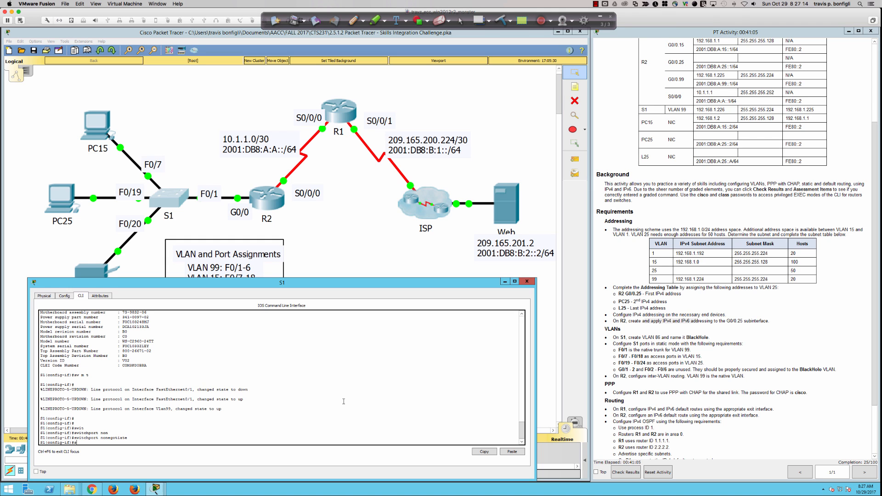
# Step: Give the Fa0/1 trunk native VLAN 99 and enable it with no shut
pyautogui.write('wi')
pyautogui.press('Tab')
pyautogui.write('t ')
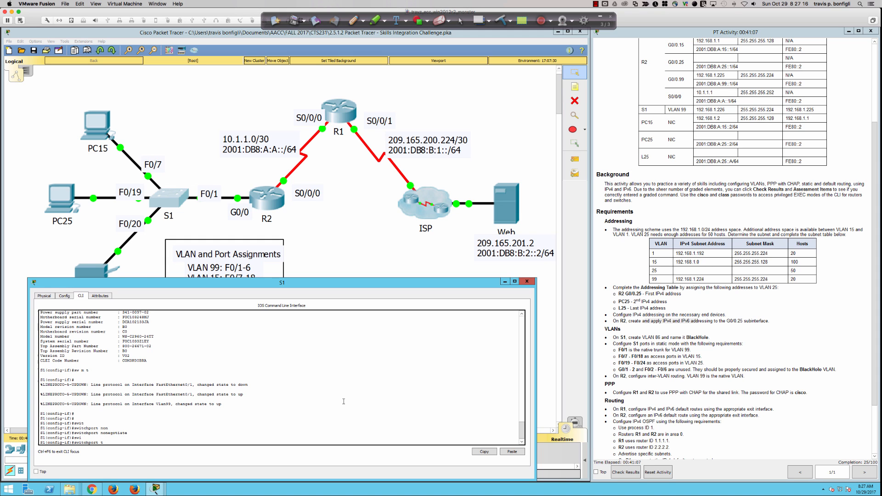
pyautogui.write('n')
pyautogui.press('Tab')
pyautogui.write('vla')
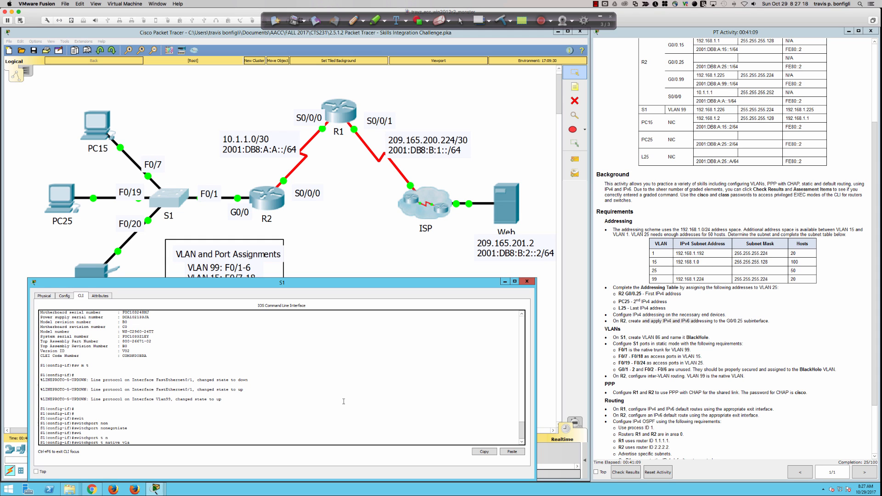
pyautogui.write('n 99')
pyautogui.press('Return')
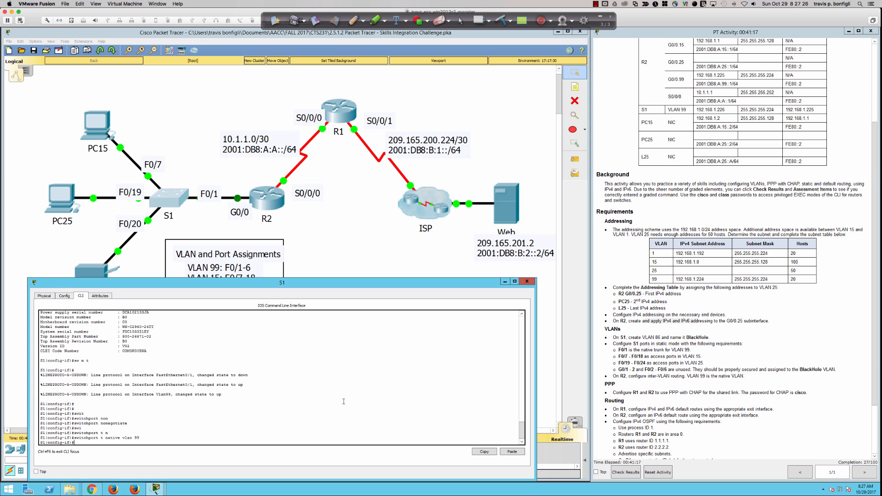
pyautogui.write('no shut')
pyautogui.press('Return')
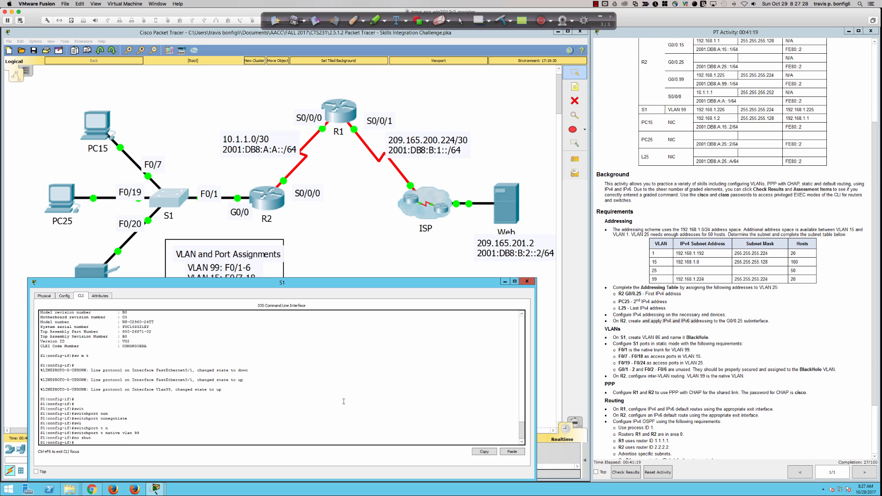
# Step: Verify the Fa0/1 trunk settings in S1's running configuration
pyautogui.write('do sh run')
pyautogui.press('Return')
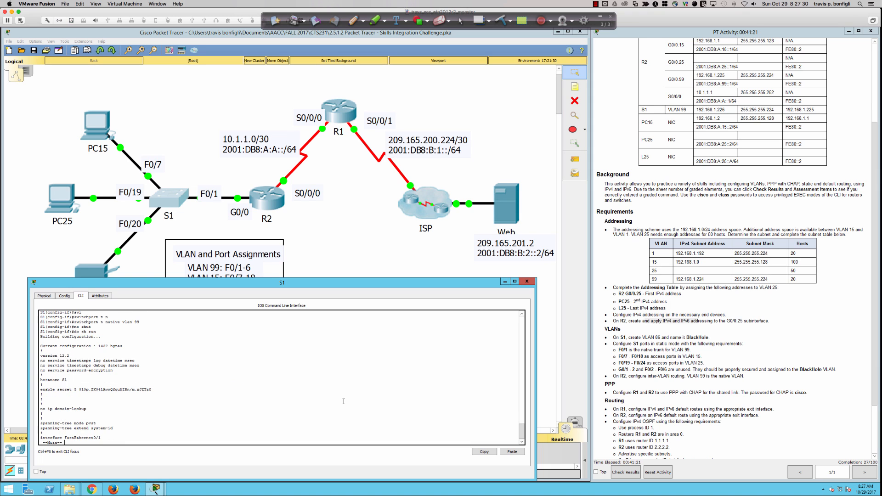
pyautogui.press('Return')
pyautogui.press('Return')
pyautogui.press('Return')
pyautogui.press('Return')
pyautogui.press('Return')
pyautogui.press('Return')
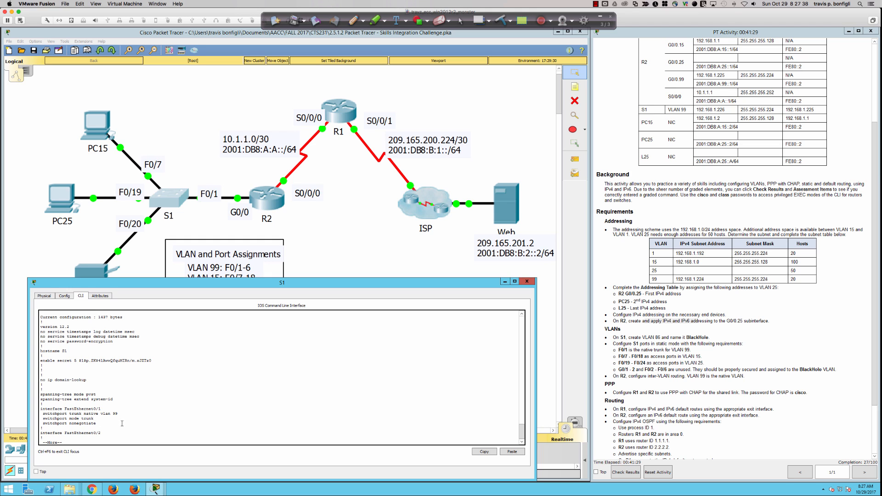
pyautogui.press('q')
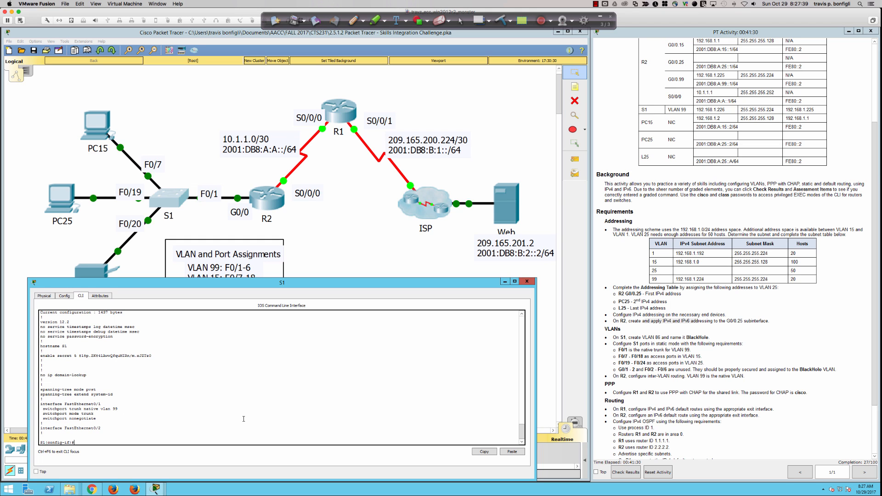
pyautogui.click(67, 207)
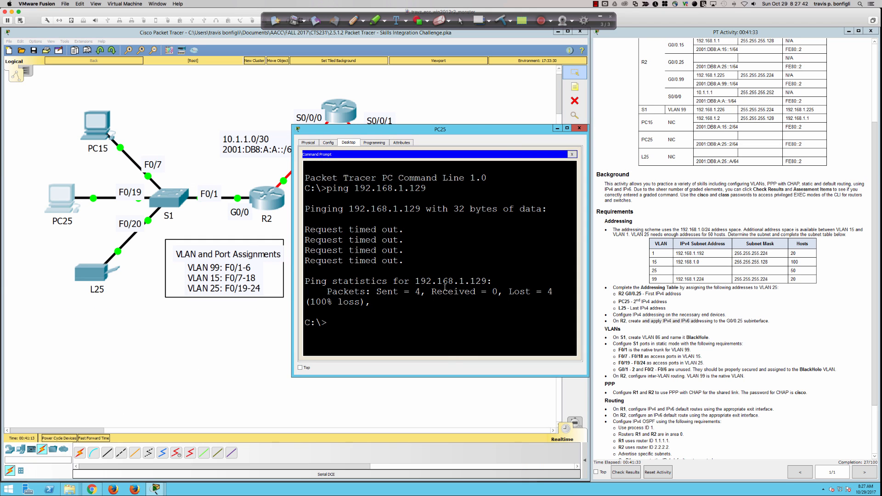
# Step: Rerun PC25's ping to 192.168.1.129, which still times out, and close its window
pyautogui.press('Up')
pyautogui.press('Return')
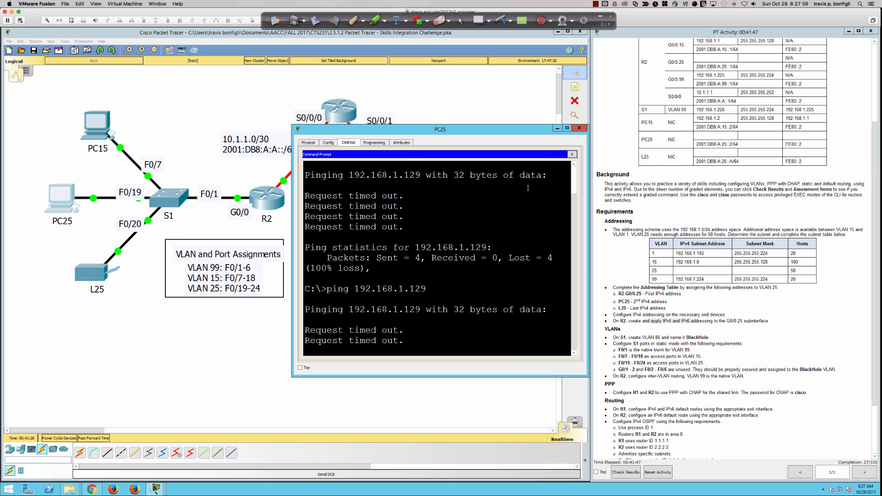
pyautogui.click(557, 128)
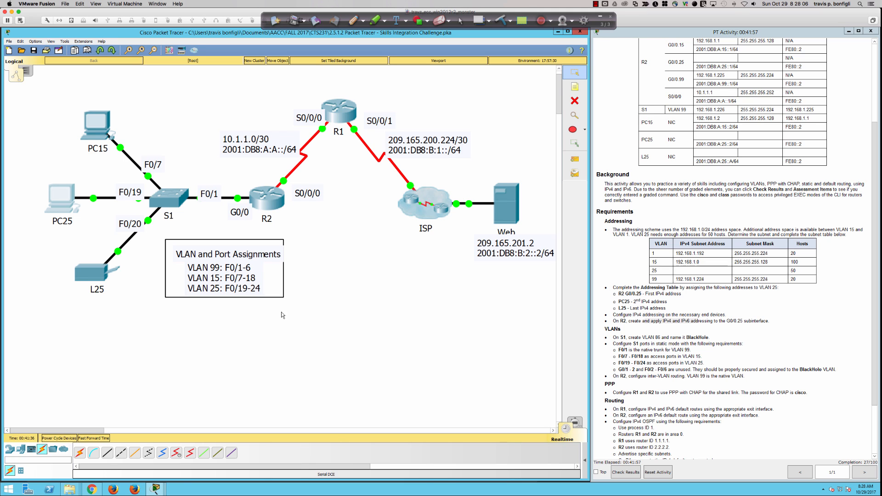
# Step: In S1's CLI, select the interface range Fa0/7–18
pyautogui.click(169, 199)
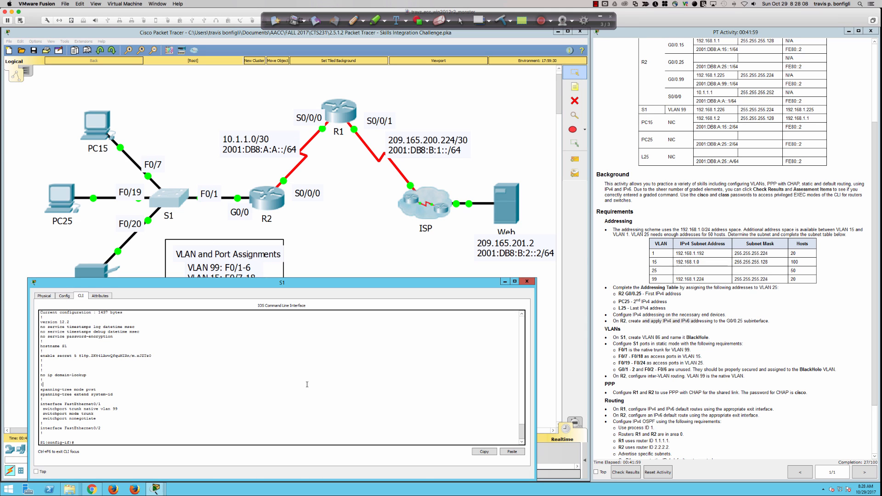
pyautogui.press('Return')
pyautogui.press('Return')
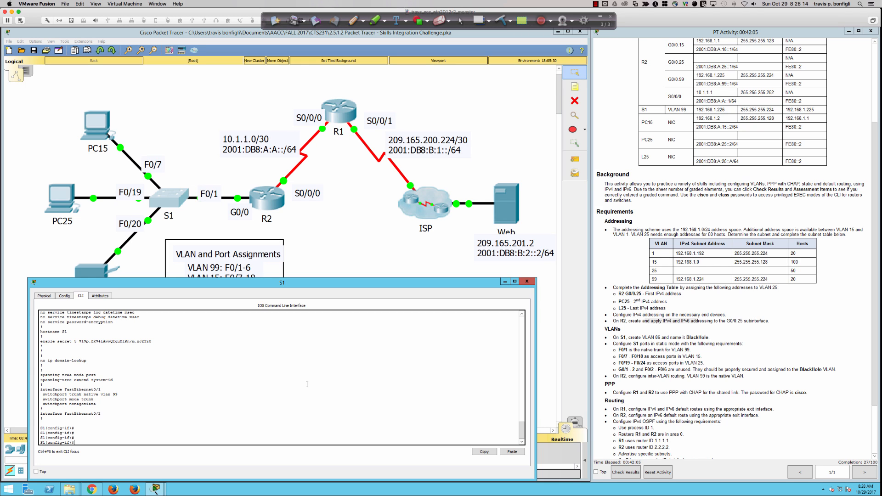
pyautogui.write('t ra fa0/7-18')
pyautogui.press('Return')
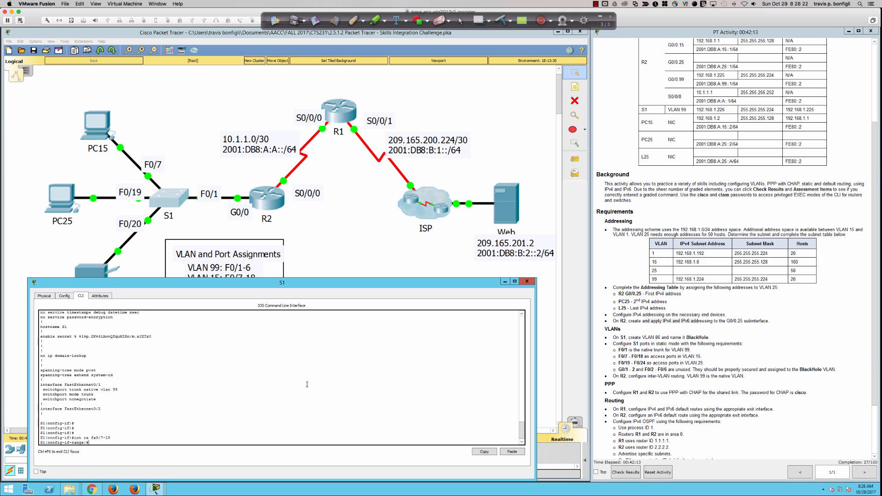
# Step: Make ports Fa0/7–18 access ports in VLAN 15
pyautogui.write('sw')
pyautogui.press('Tab')
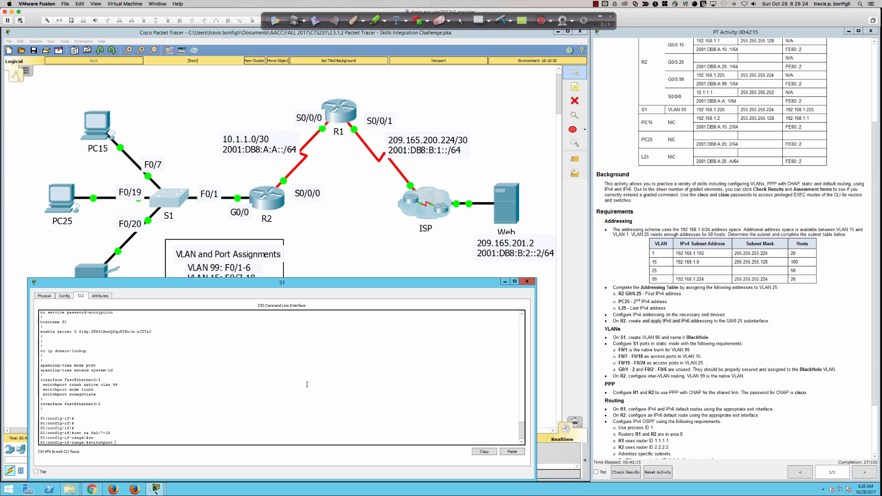
pyautogui.write('mode ac')
pyautogui.write('c')
pyautogui.press('Tab')
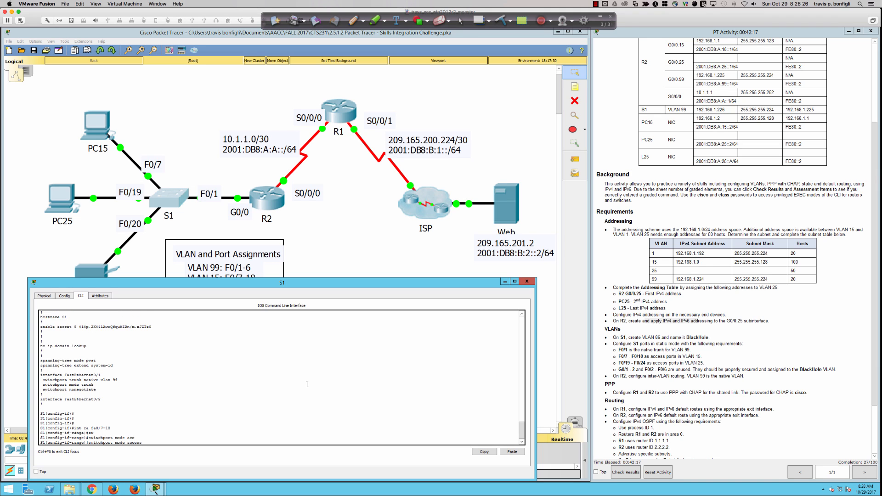
pyautogui.press('Return')
pyautogui.write('sw')
pyautogui.press('Tab')
pyautogui.write('acc vlan')
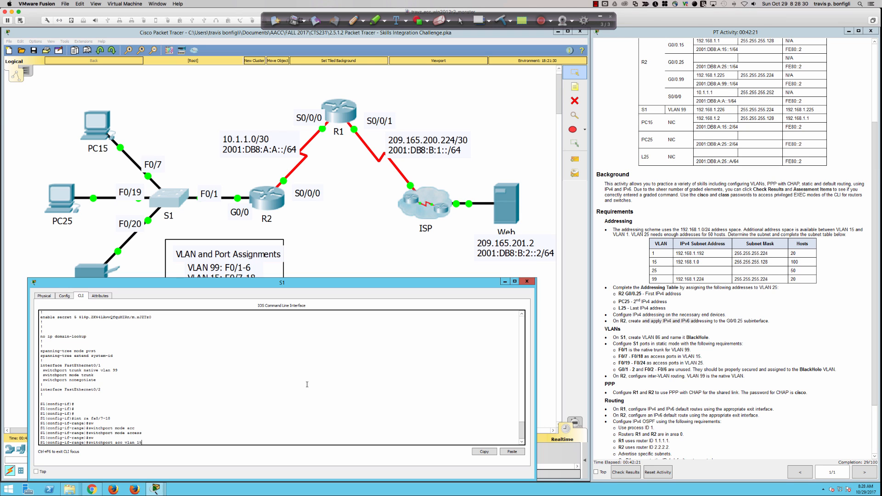
pyautogui.write(' 15')
pyautogui.press('Return')
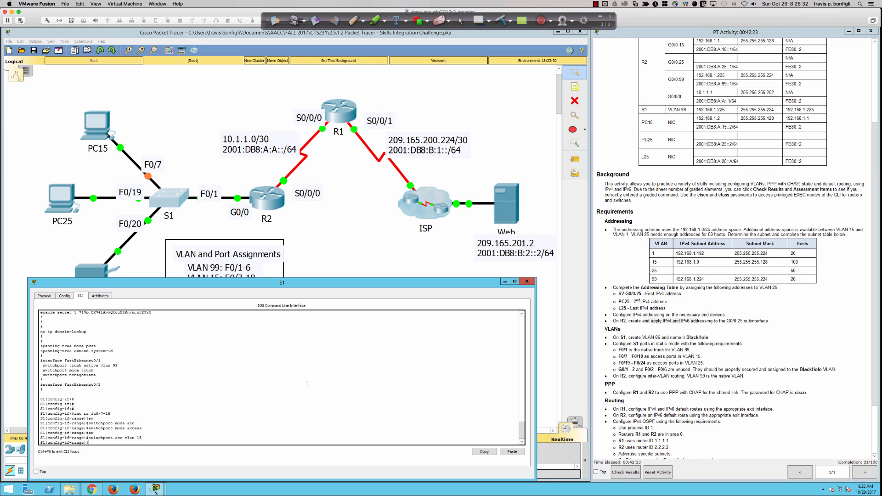
# Step: Bring ports Fa0/7–18 up with no shutdown
pyautogui.write('no hsut')
pyautogui.press('Return')
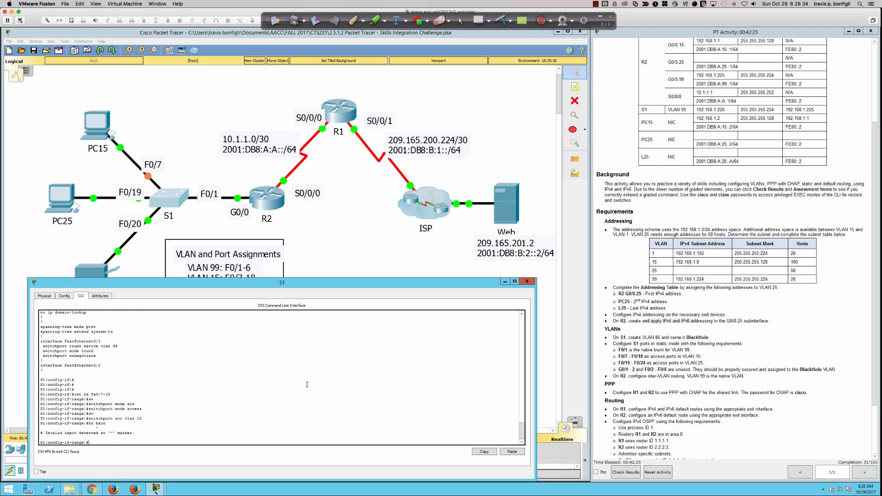
pyautogui.write('no shut')
pyautogui.press('Return')
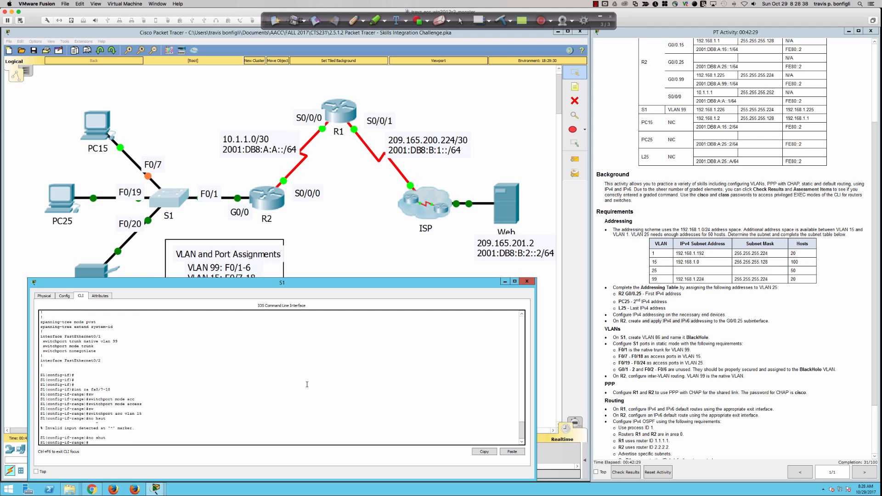
pyautogui.press('Return')
pyautogui.press('Return')
pyautogui.press('Return')
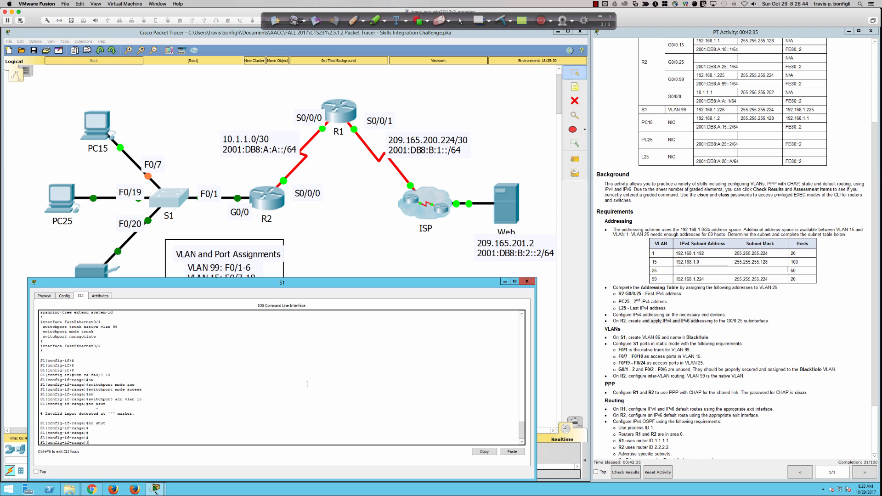
# Step: Enable spanning-tree PortFast on ports Fa0/7–18
pyautogui.write('sw')
pyautogui.press('Tab')
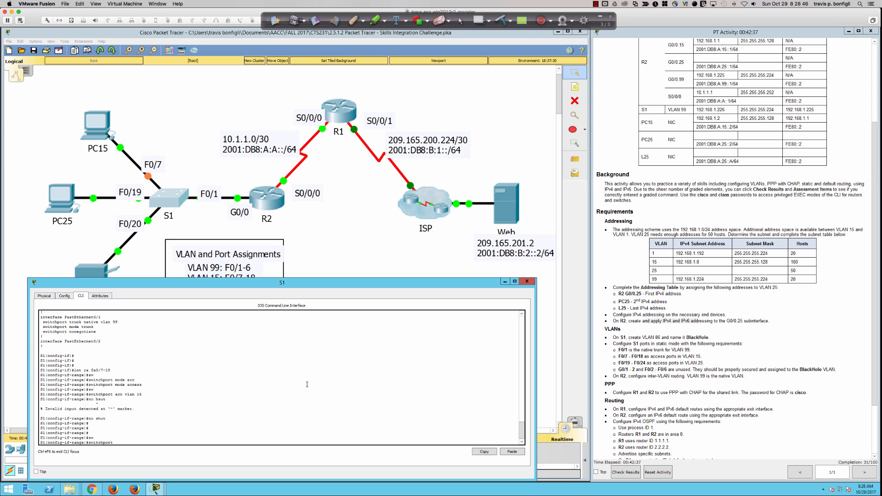
pyautogui.press('BackSpace')
pyautogui.press('BackSpace')
pyautogui.press('BackSpace')
pyautogui.press('BackSpace')
pyautogui.press('BackSpace')
pyautogui.press('BackSpace')
pyautogui.press('BackSpace')
pyautogui.press('BackSpace')
pyautogui.press('BackSpace')
pyautogui.press('BackSpace')
pyautogui.press('BackSpace')
pyautogui.write('span')
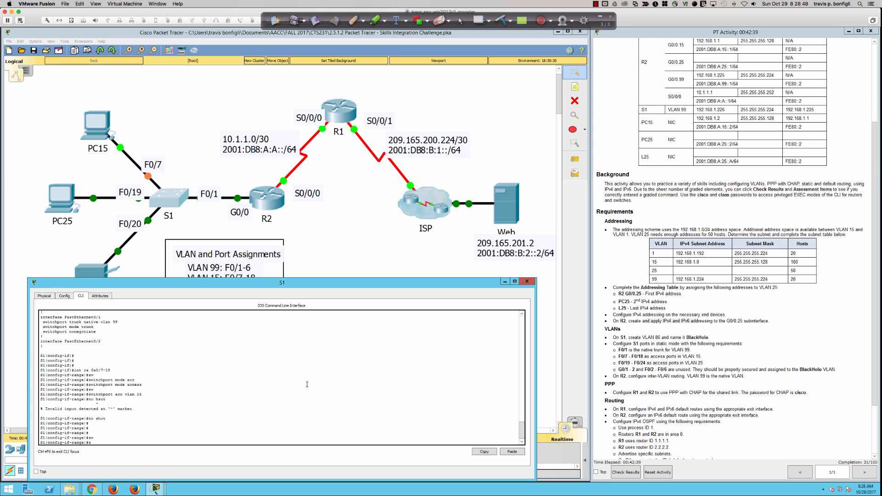
pyautogui.press('Tab')
pyautogui.write('por')
pyautogui.press('Tab')
pyautogui.press('Return')
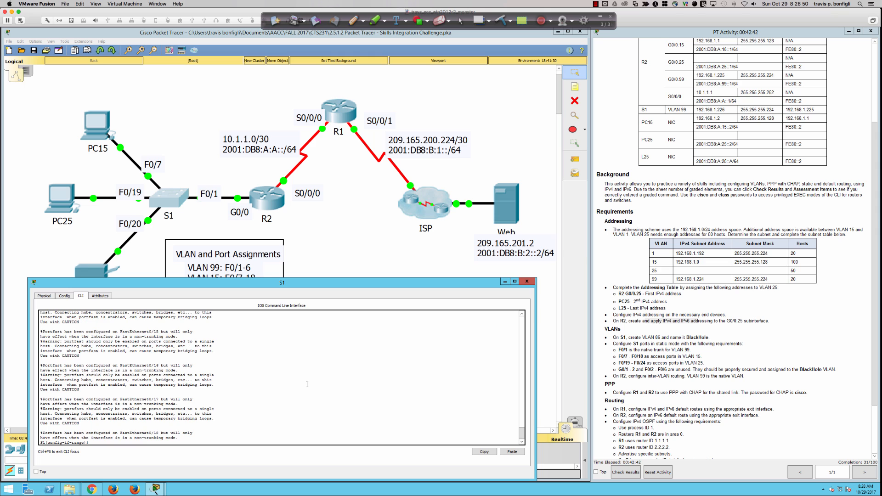
pyautogui.press('Return')
pyautogui.press('Return')
pyautogui.press('Return')
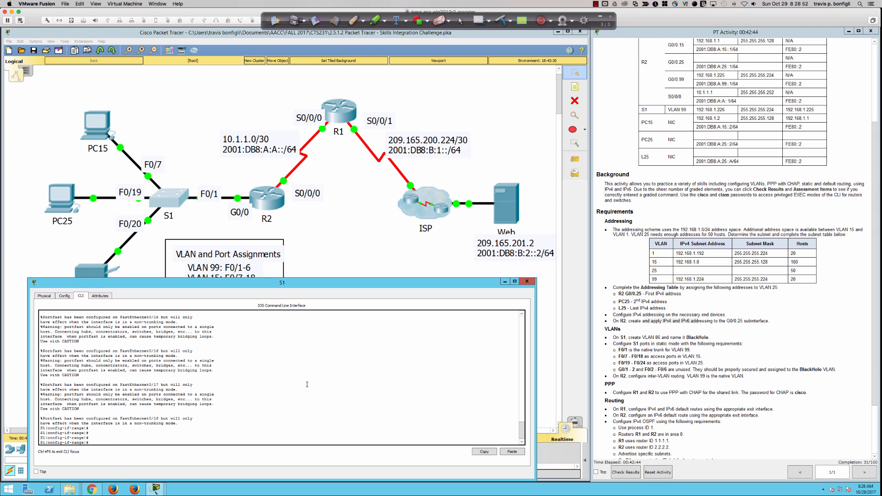
# Step: Enable spanning-tree BPDU guard on ports Fa0/7–18
pyautogui.write('span')
pyautogui.press('Tab')
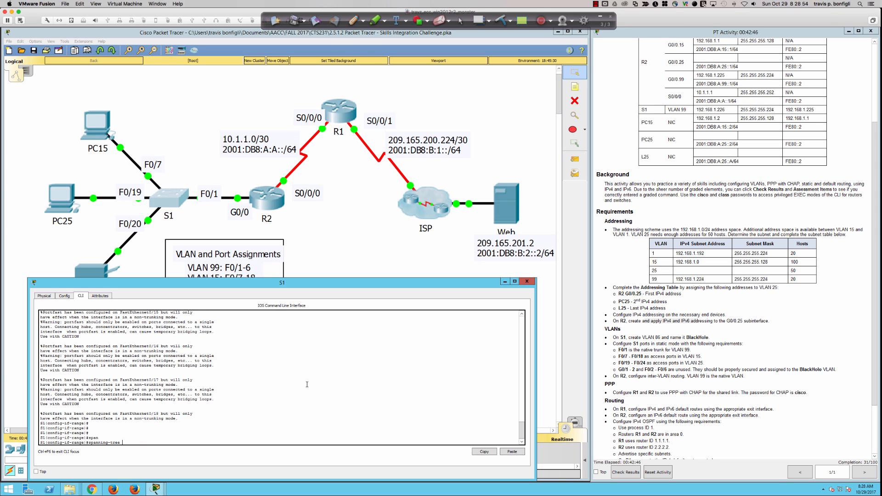
pyautogui.write('bpdugu')
pyautogui.press('Tab')
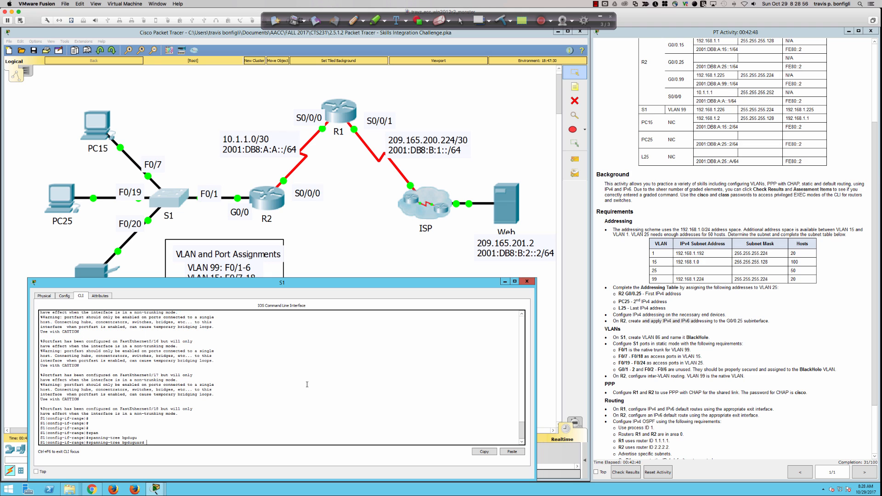
pyautogui.write('en')
pyautogui.press('Tab')
pyautogui.press('Return')
pyautogui.press('Return')
pyautogui.press('Return')
pyautogui.press('Return')
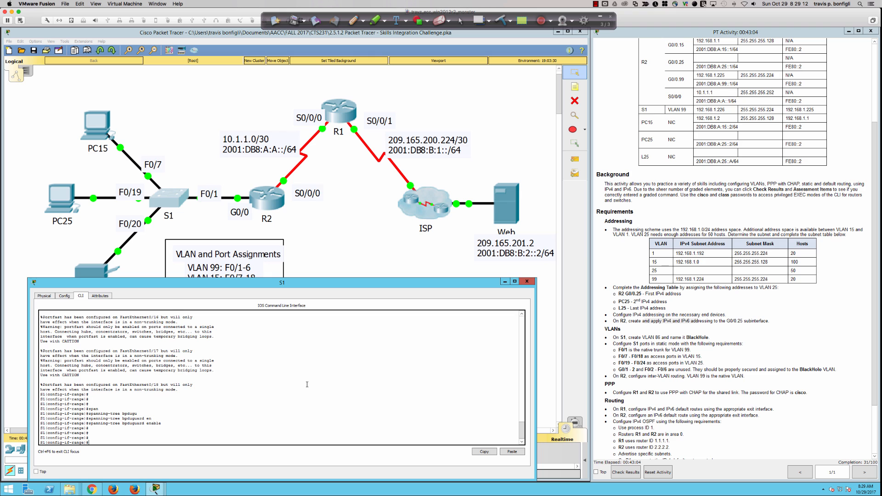
# Step: Review S1's running configuration for the new VLAN 15 port settings
pyautogui.write('do sh run')
pyautogui.press('Return')
pyautogui.press('space')
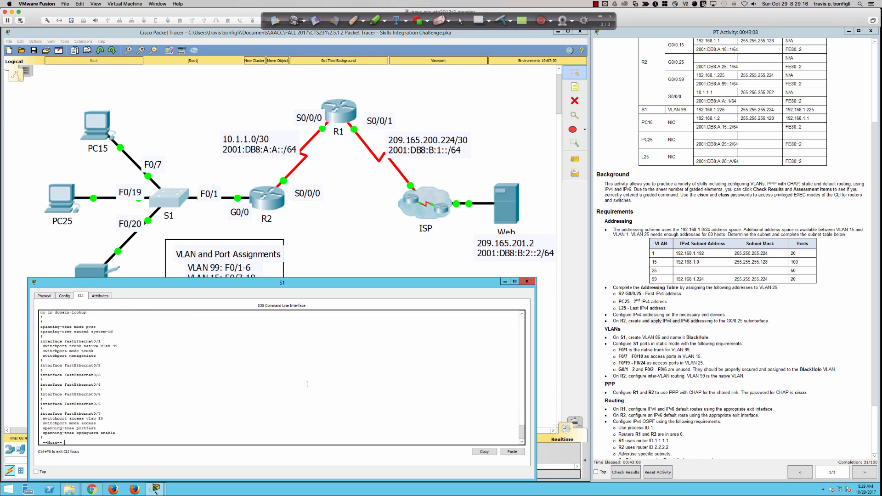
pyautogui.press('Return')
pyautogui.press('Return')
pyautogui.press('Return')
pyautogui.press('Return')
pyautogui.press('Return')
pyautogui.press('Return')
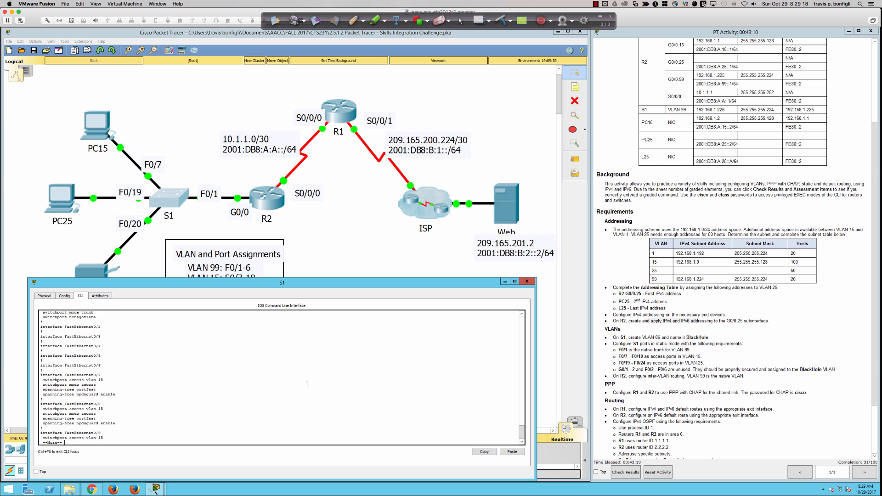
pyautogui.press('Return')
pyautogui.press('Return')
pyautogui.press('Return')
pyautogui.press('Return')
pyautogui.press('Return')
pyautogui.press('Return')
pyautogui.press('Return')
pyautogui.press('Return')
pyautogui.press('Return')
pyautogui.press('Return')
pyautogui.press('Return')
pyautogui.press('Return')
pyautogui.press('Return')
pyautogui.press('Return')
pyautogui.press('Return')
pyautogui.press('Return')
pyautogui.press('Return')
pyautogui.press('Return')
pyautogui.press('Return')
pyautogui.press('Return')
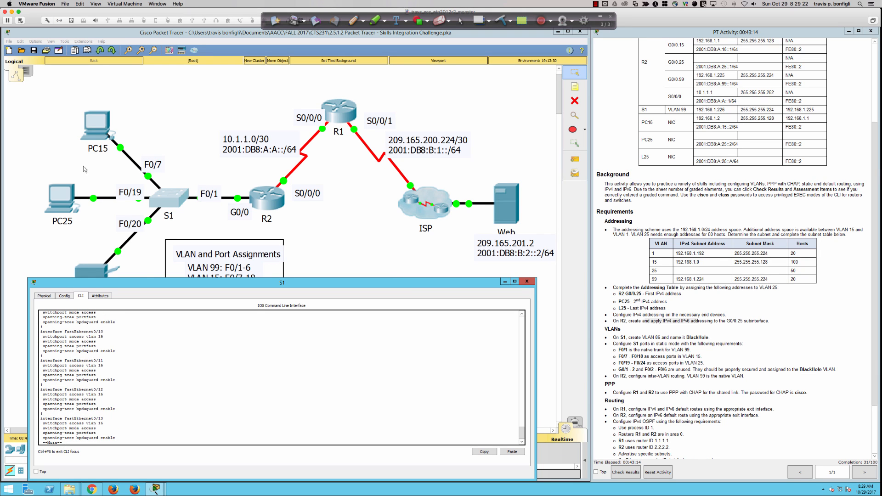
pyautogui.click(94, 136)
# Step: Ping 192.168.1.1 from PC15's command prompt; every request times out
pyautogui.click(482, 164)
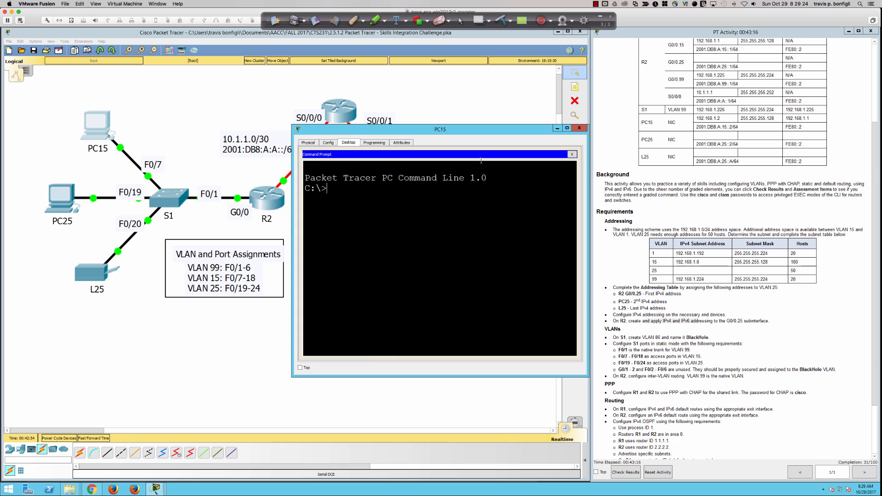
pyautogui.write('ping')
pyautogui.write('192.168.1.1')
pyautogui.press('Return')
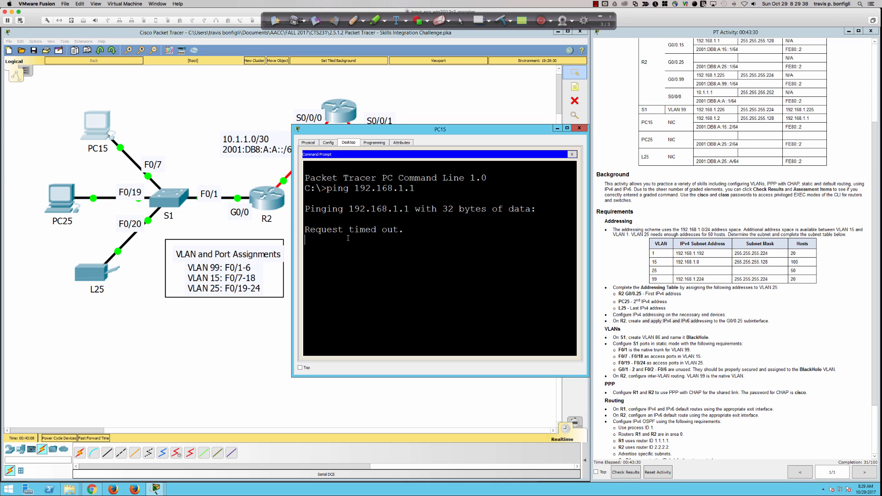
pyautogui.click(560, 128)
# Step: Check S1's VLAN brief and running config, then select port range Fa0/19–24
pyautogui.click(168, 198)
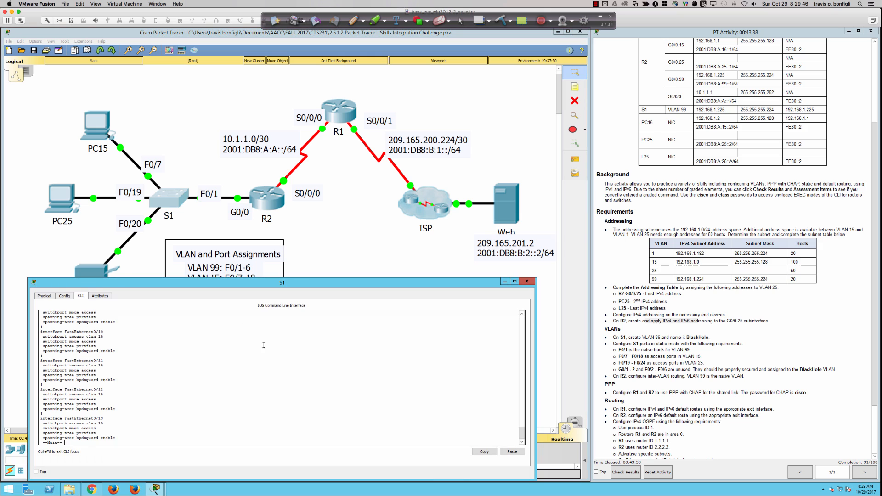
pyautogui.write('qdo sh vlan')
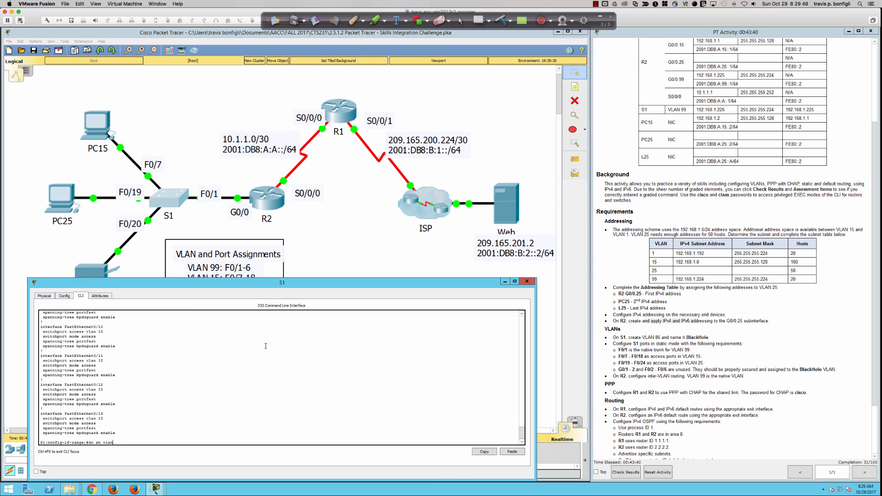
pyautogui.write(' bri')
pyautogui.press('Return')
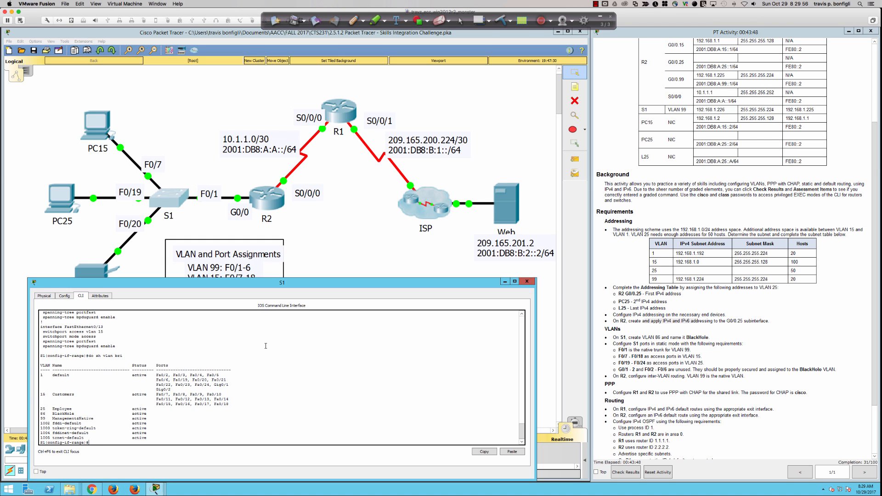
pyautogui.write('h run')
pyautogui.press('Return')
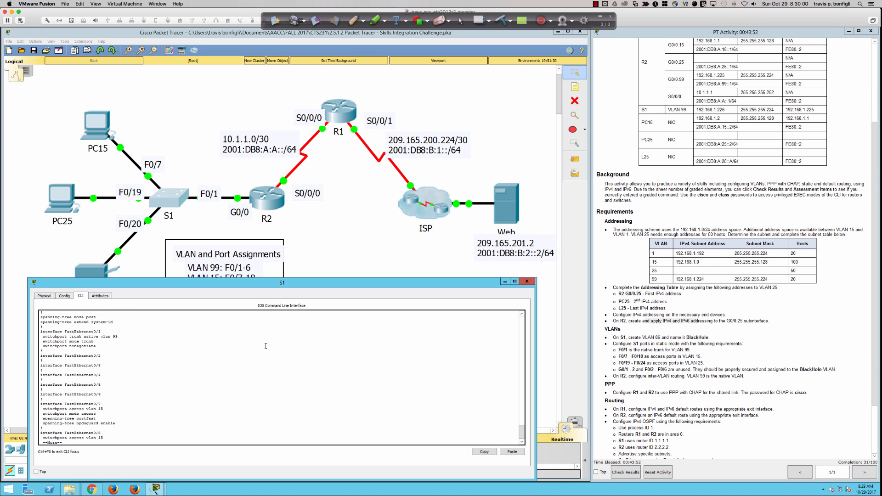
pyautogui.press('q')
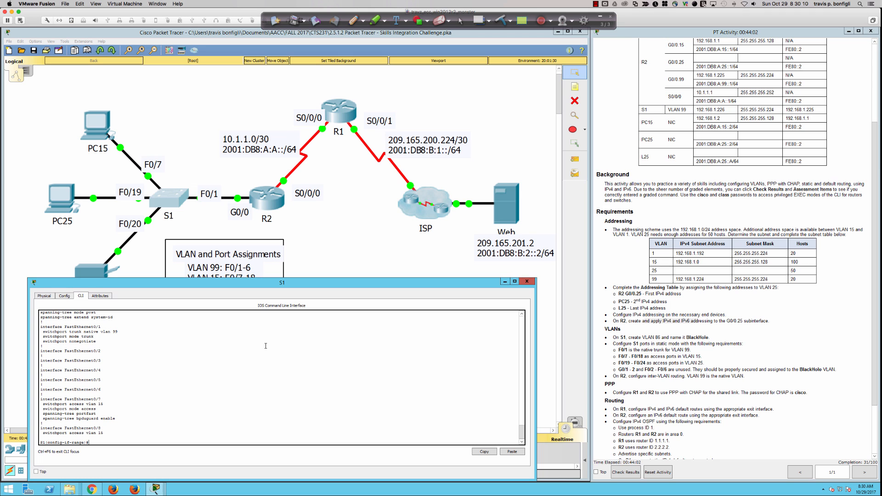
pyautogui.write('int ra fa0/19-24')
pyautogui.press('Return')
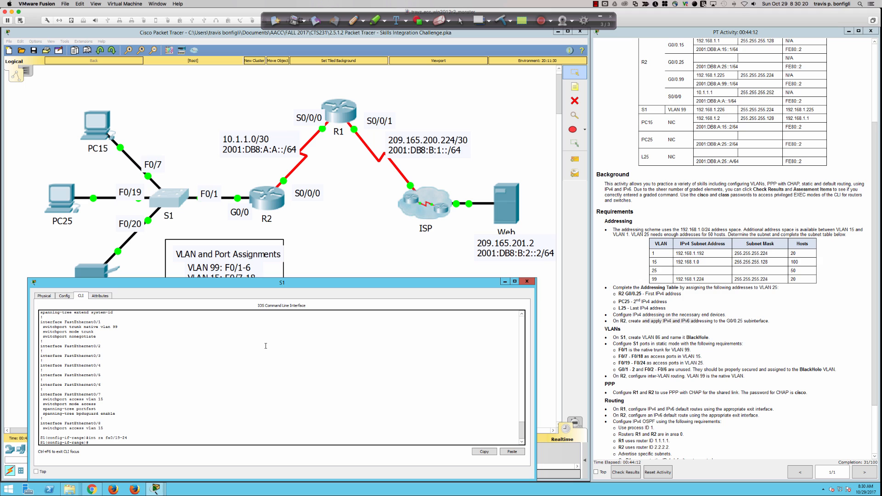
# Step: Make ports Fa0/19–24 access ports in VLAN 25 and bring them up
pyautogui.write('swi')
pyautogui.press('Tab')
pyautogui.write('mode ac')
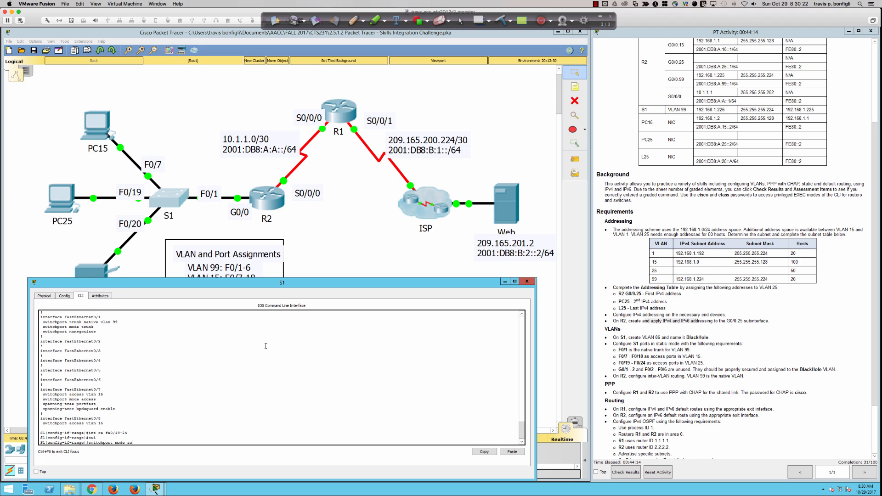
pyautogui.write('c')
pyautogui.press('Return')
pyautogui.write('sw')
pyautogui.press('Tab')
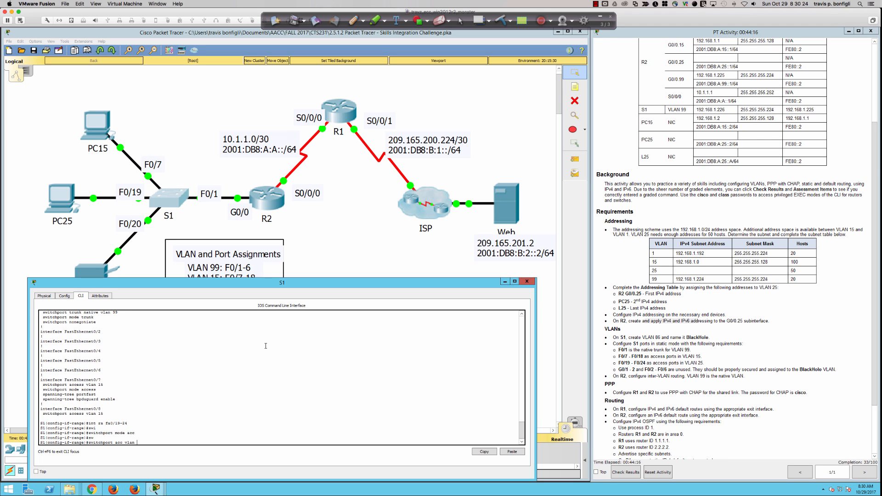
pyautogui.write('acc vlan 25')
pyautogui.press('Return')
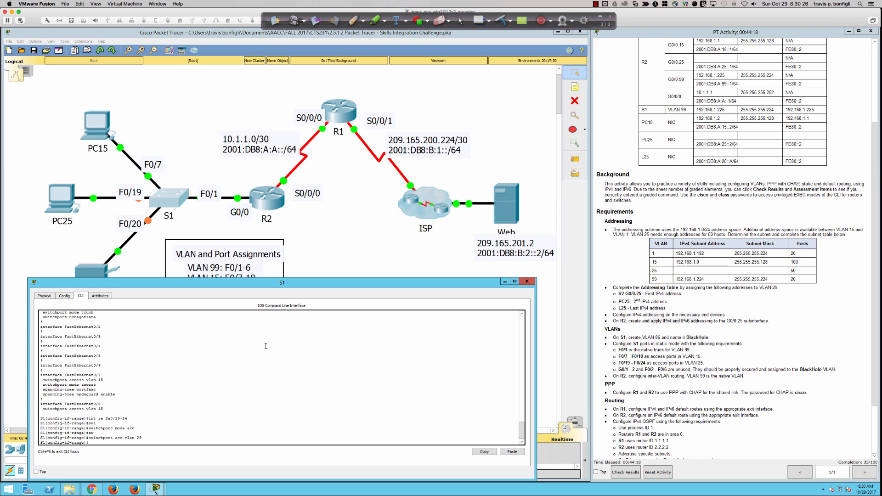
pyautogui.write('no shut')
pyautogui.press('Return')
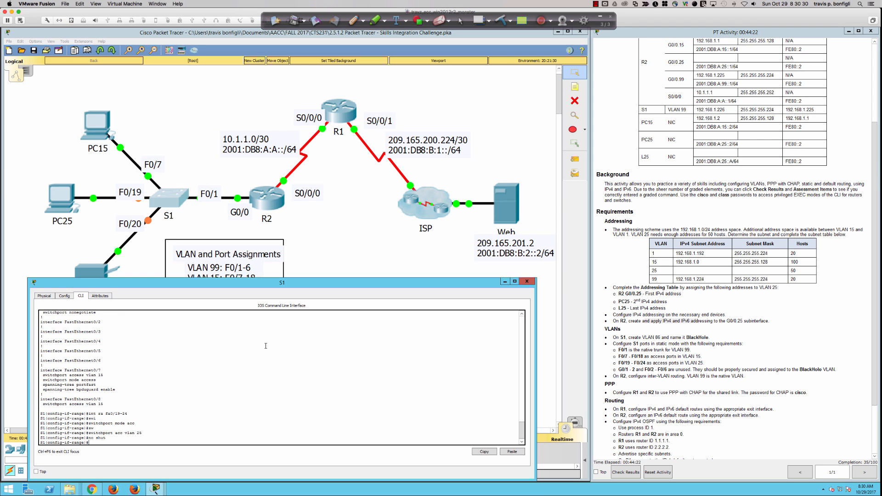
# Step: Enable spanning-tree PortFast and BPDU guard on ports Fa0/19–24
pyautogui.write('span')
pyautogui.press('Tab')
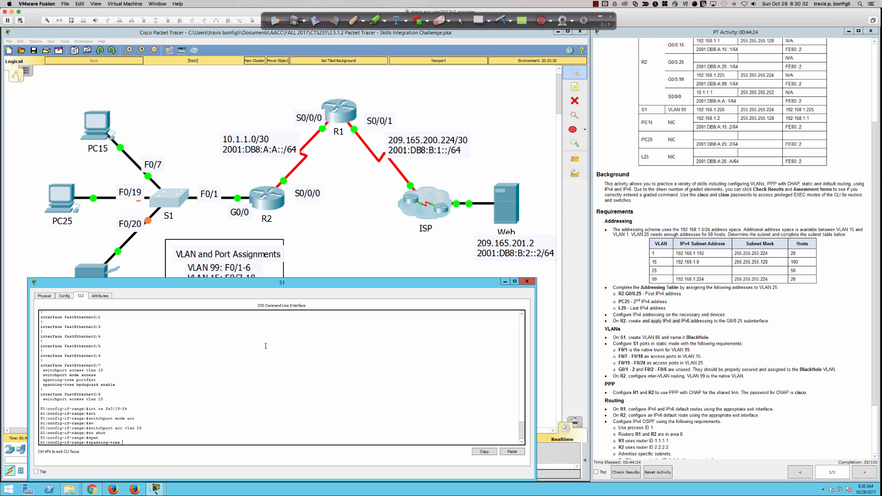
pyautogui.write('portfast')
pyautogui.press('Return')
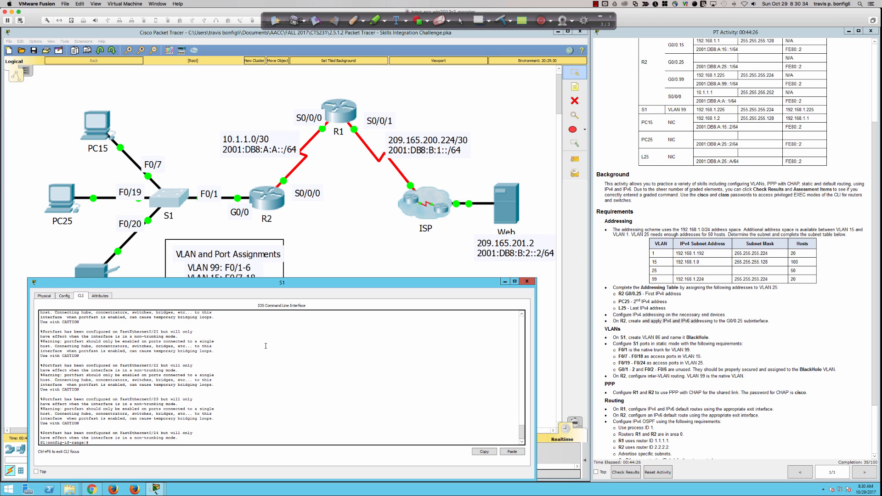
pyautogui.write('span')
pyautogui.press('Tab')
pyautogui.write('bpdug')
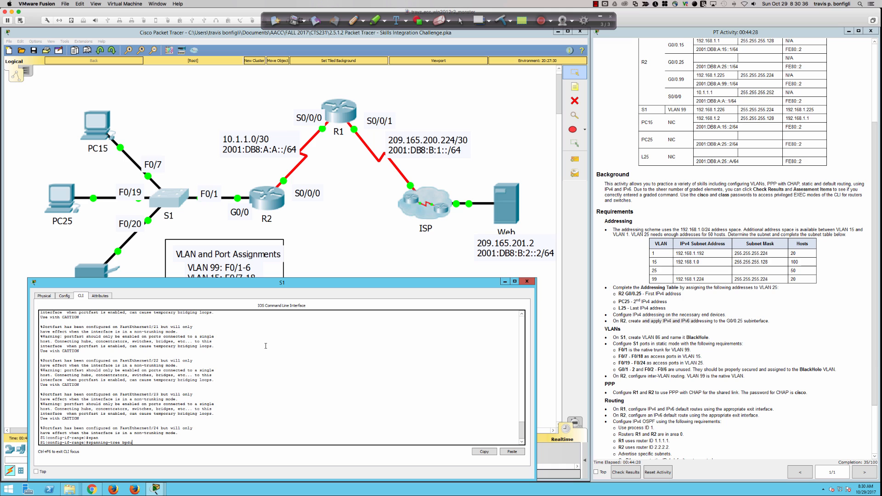
pyautogui.press('Tab')
pyautogui.write('en')
pyautogui.press('Tab')
pyautogui.press('Return')
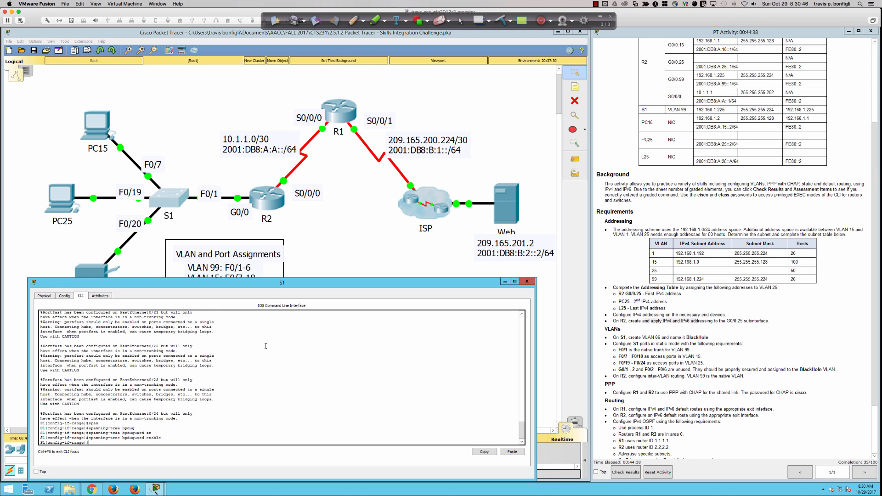
pyautogui.press('Return')
pyautogui.press('Return')
pyautogui.press('Return')
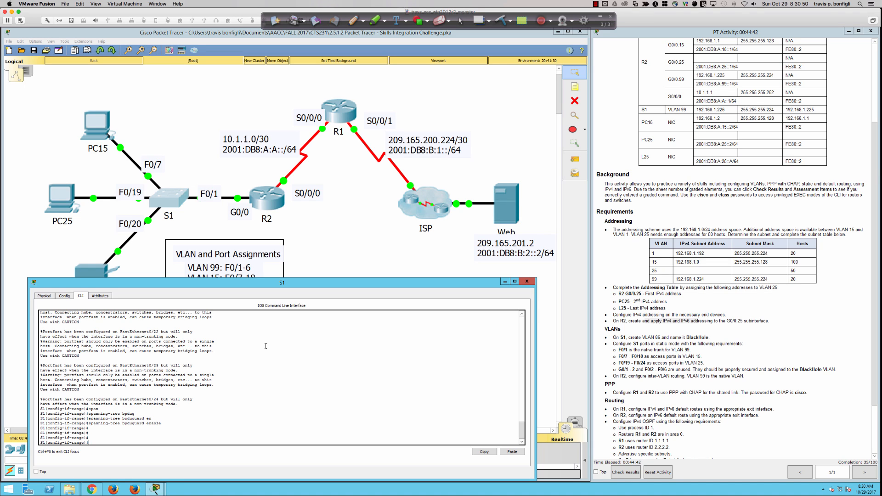
# Step: Rerun PC25's ping to 192.168.1.129, now getting four replies, then go back to S1's CLI
pyautogui.click(51, 196)
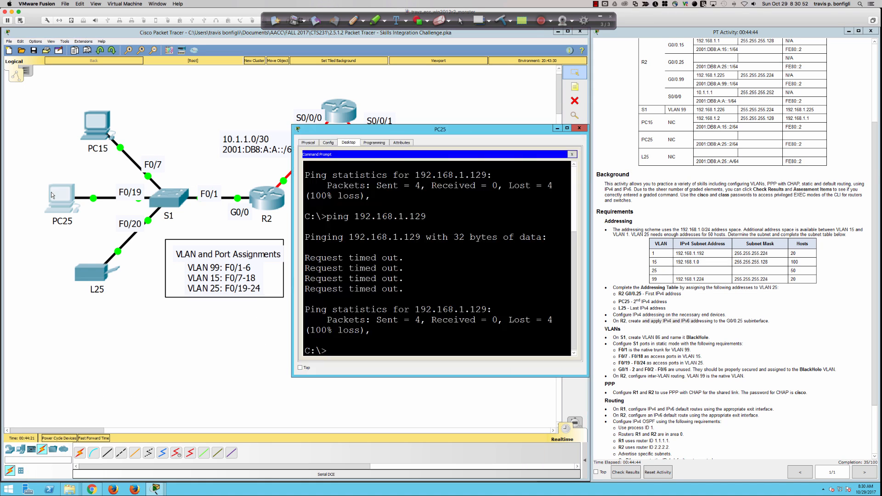
pyautogui.press('Up')
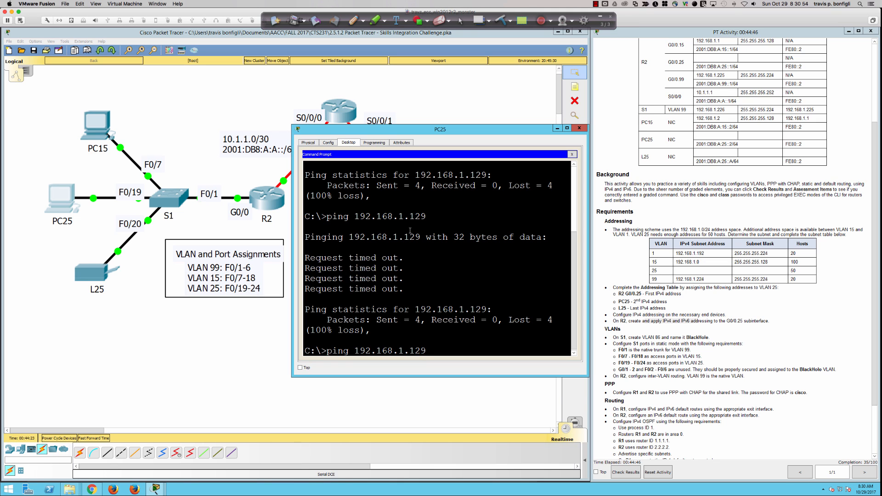
pyautogui.press('Return')
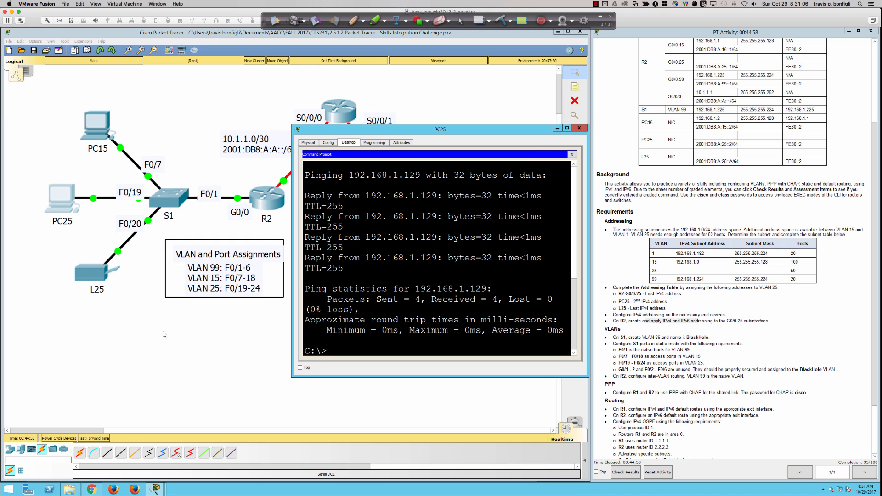
pyautogui.click(165, 205)
pyautogui.click(164, 205)
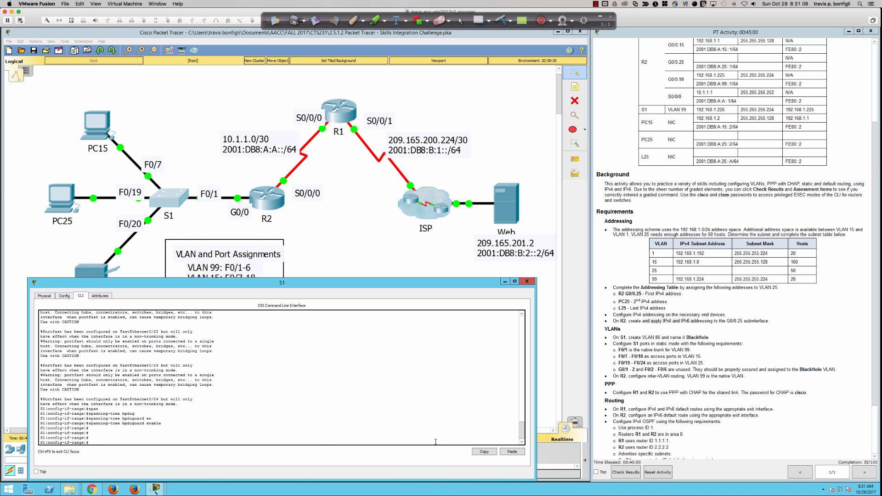
# Step: Page through S1's running configuration to the end to check the port settings
pyautogui.press('Return')
pyautogui.press('Return')
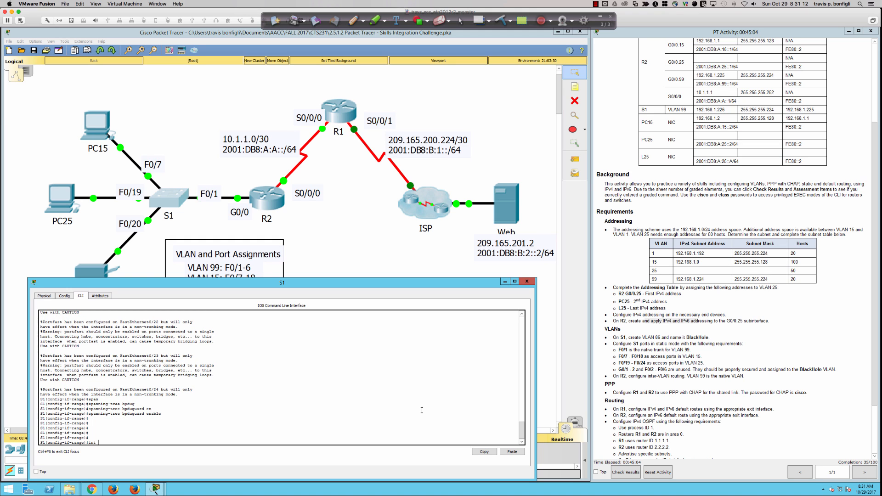
pyautogui.write('do sh run')
pyautogui.press('Return')
pyautogui.press('space')
pyautogui.press('space')
pyautogui.press('space')
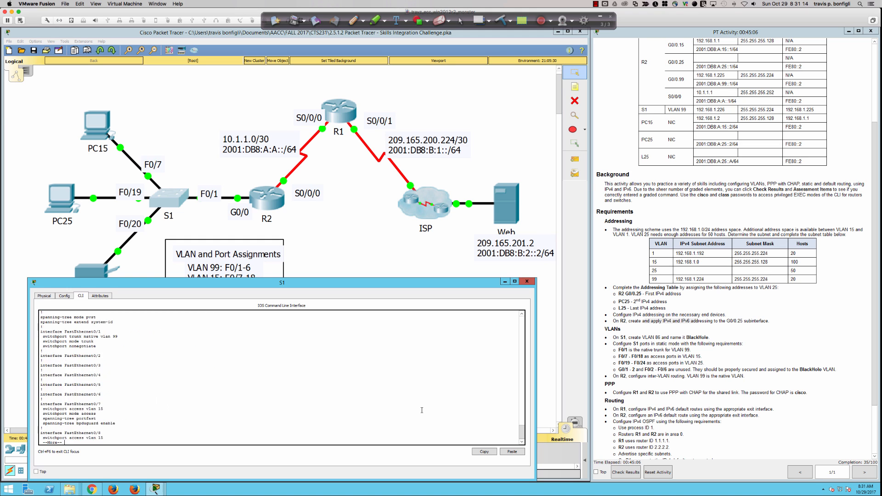
pyautogui.press('Return')
pyautogui.press('Return')
pyautogui.press('Return')
pyautogui.press('Return')
pyautogui.press('Return')
pyautogui.press('Return')
pyautogui.press('Return')
pyautogui.press('Return')
pyautogui.press('Return')
pyautogui.press('Return')
pyautogui.press('Return')
pyautogui.press('Return')
pyautogui.press('Return')
pyautogui.press('Return')
pyautogui.press('Return')
pyautogui.press('Return')
pyautogui.press('Return')
pyautogui.press('Return')
pyautogui.press('Return')
pyautogui.press('Return')
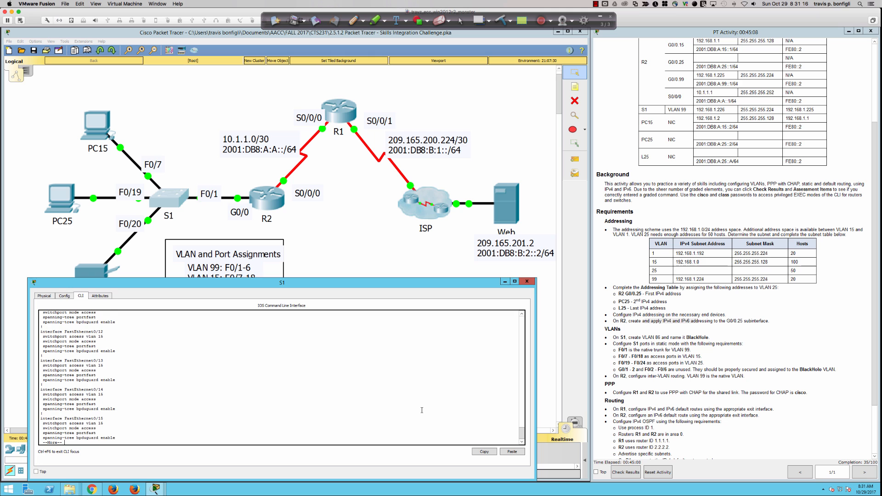
pyautogui.press('Return')
pyautogui.press('Return')
pyautogui.press('Return')
pyautogui.press('Return')
pyautogui.press('Return')
pyautogui.press('Return')
pyautogui.press('Return')
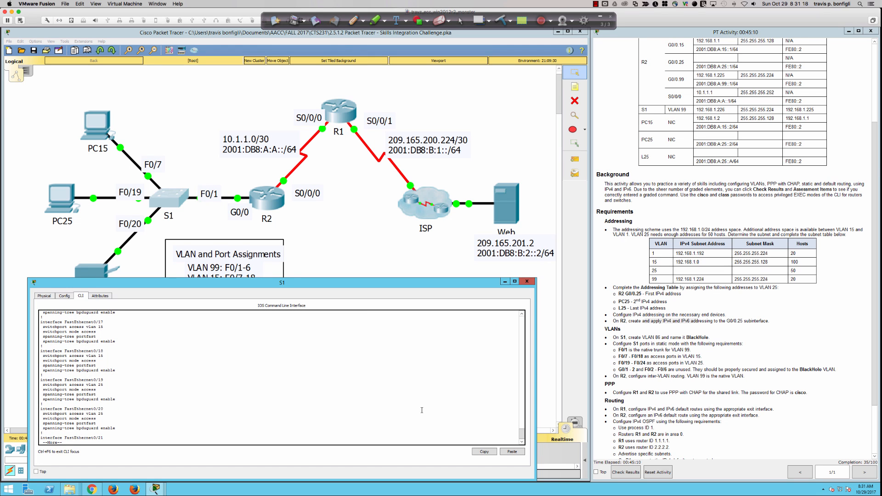
pyautogui.press('Return')
pyautogui.press('Return')
pyautogui.press('Return')
pyautogui.press('Return')
pyautogui.press('Return')
pyautogui.press('Return')
pyautogui.press('Return')
pyautogui.press('Return')
pyautogui.press('Return')
pyautogui.press('Return')
pyautogui.press('Return')
pyautogui.press('Return')
pyautogui.press('Return')
pyautogui.press('Return')
pyautogui.press('Return')
pyautogui.press('Return')
pyautogui.press('Return')
pyautogui.press('Return')
pyautogui.press('Return')
pyautogui.press('Return')
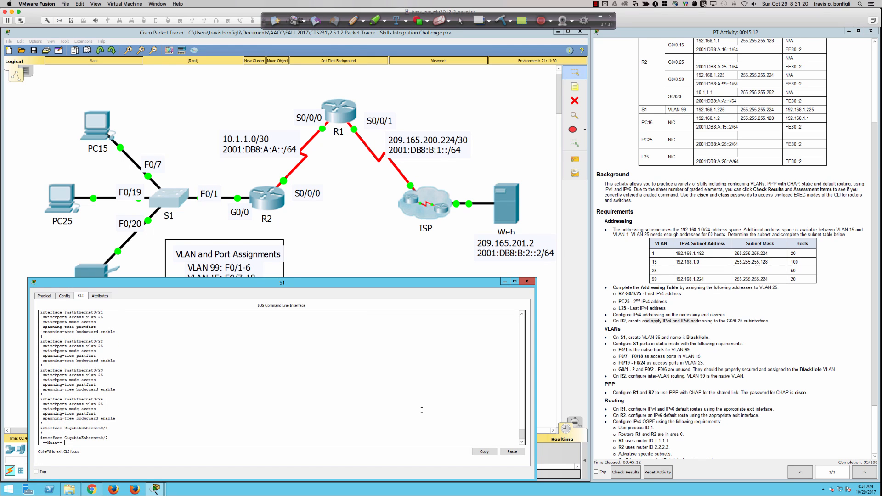
pyautogui.press('Return')
pyautogui.press('Return')
pyautogui.press('Return')
pyautogui.hotkey('ctrl', 'c')
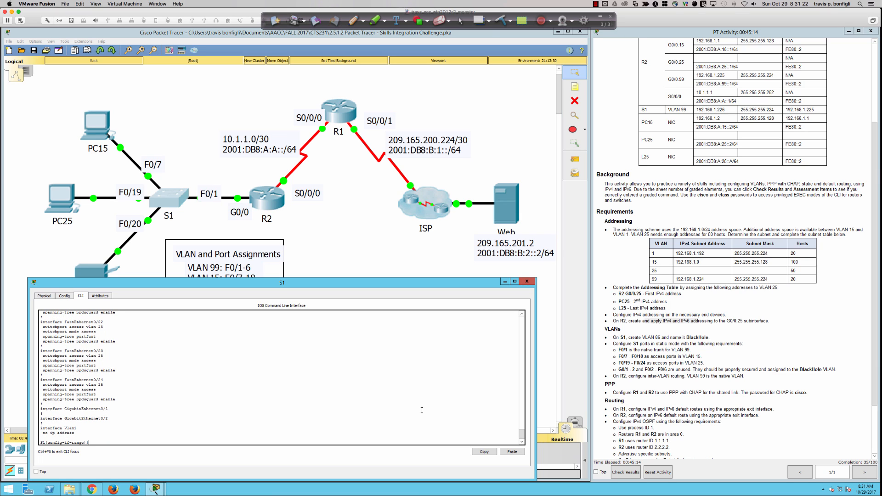
pyautogui.write('int')
# Step: Select S1 ports Fa0/2-6 and Gi0/1-2 together and shut them down
pyautogui.write('ra fa0/2-6,gi0/1-2')
pyautogui.press('Return')
pyautogui.write('shut')
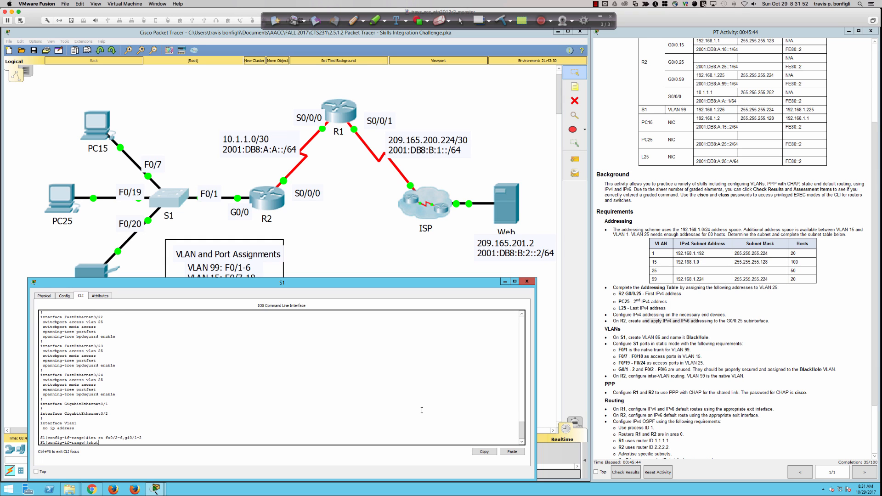
pyautogui.press('Return')
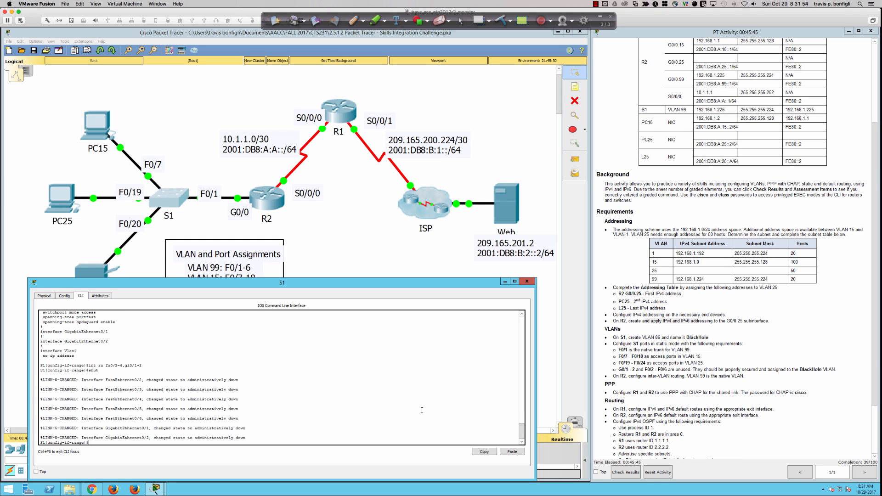
pyautogui.press('Return')
pyautogui.press('Return')
pyautogui.press('Return')
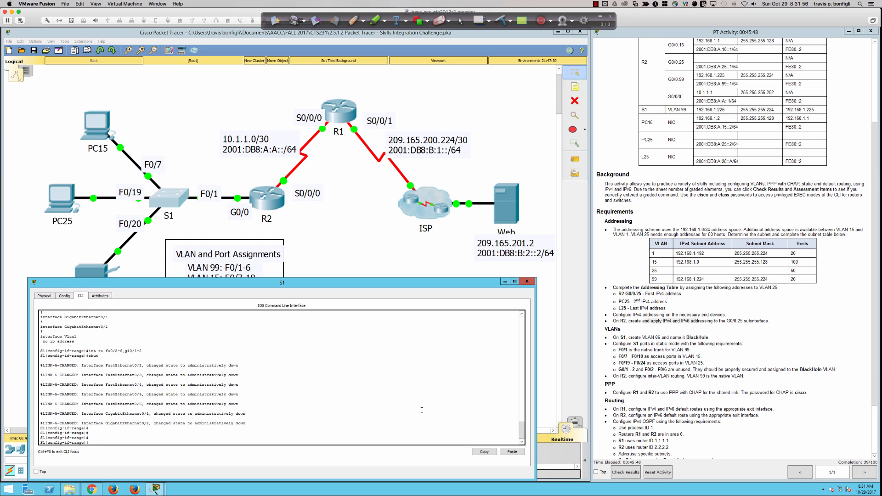
# Step: Make those unused ports access ports in VLAN 86
pyautogui.write('sw')
pyautogui.press('Tab')
pyautogui.write('acc v')
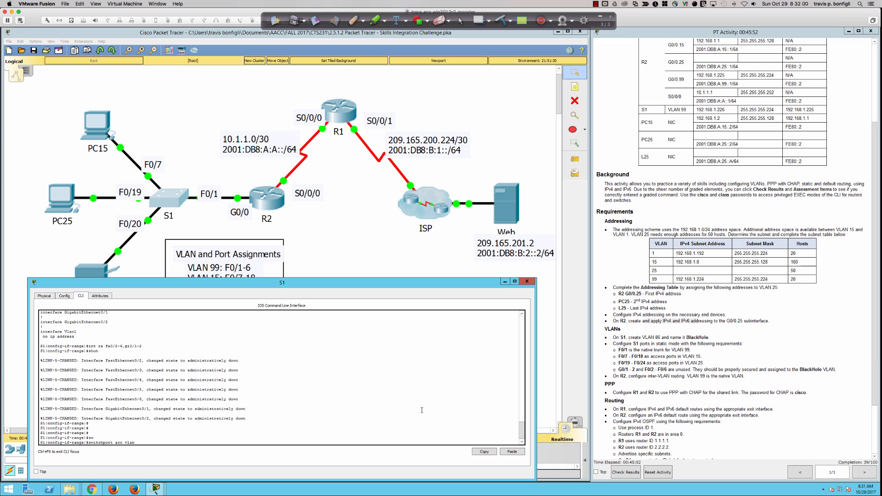
pyautogui.press('Return')
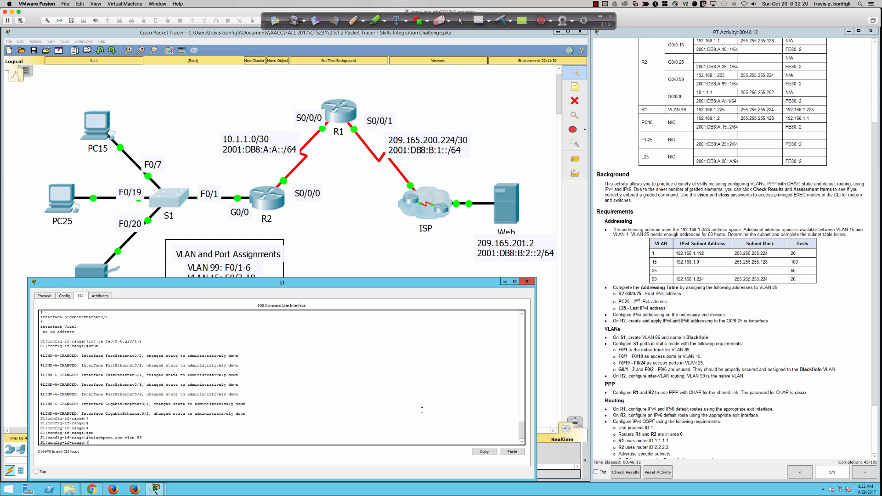
# Step: Run 'do sh ip int bri' on R2 and highlight the G0/0.1, G0/0.15 and G0/0.99 rows
pyautogui.click(267, 214)
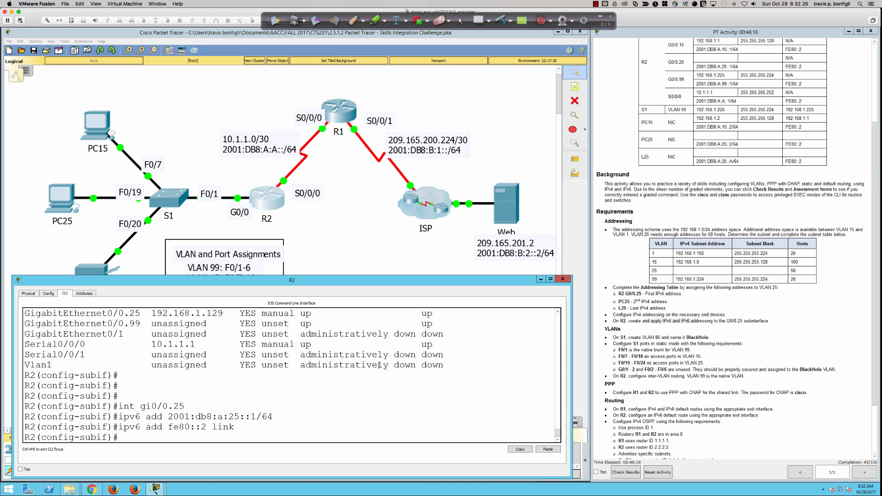
pyautogui.write('do sh ip int bri')
pyautogui.press('Return')
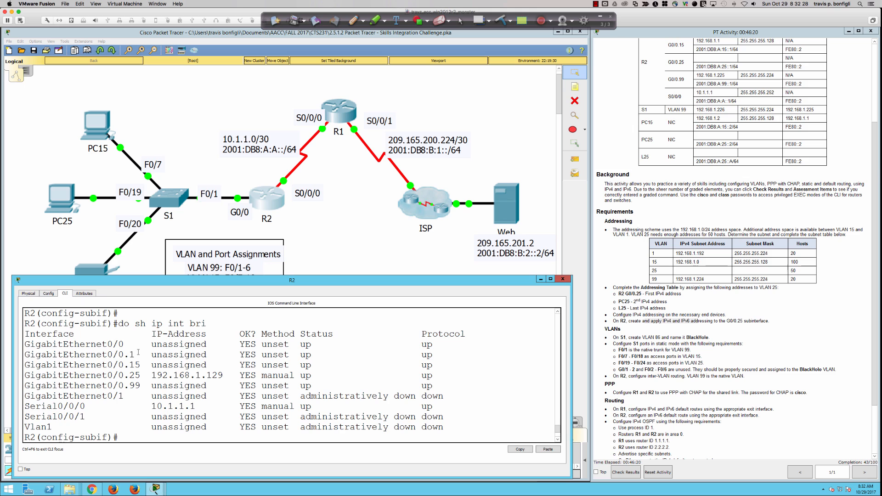
pyautogui.moveTo(115, 355); pyautogui.dragTo(461, 357)
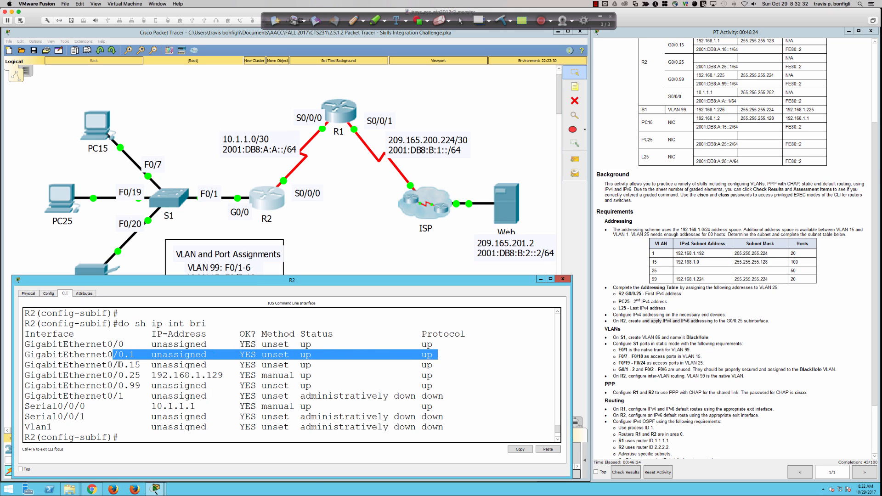
pyautogui.moveTo(119, 365); pyautogui.dragTo(191, 365)
pyautogui.moveTo(141, 386); pyautogui.dragTo(207, 388)
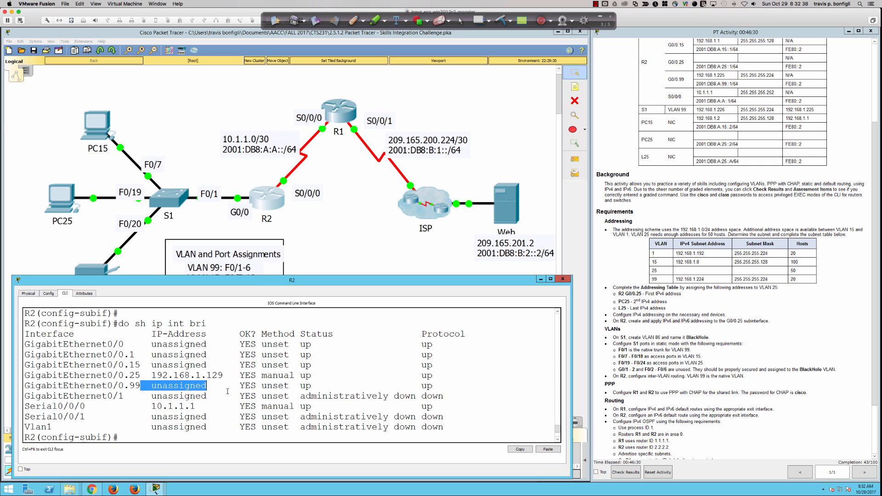
pyautogui.press('Return')
pyautogui.press('Return')
pyautogui.hotkey('ctrl', 'v')
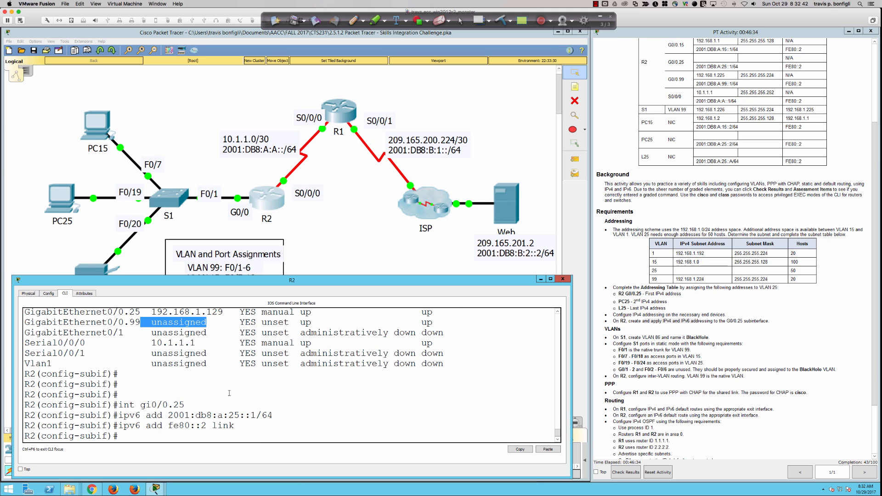
pyautogui.click(377, 424)
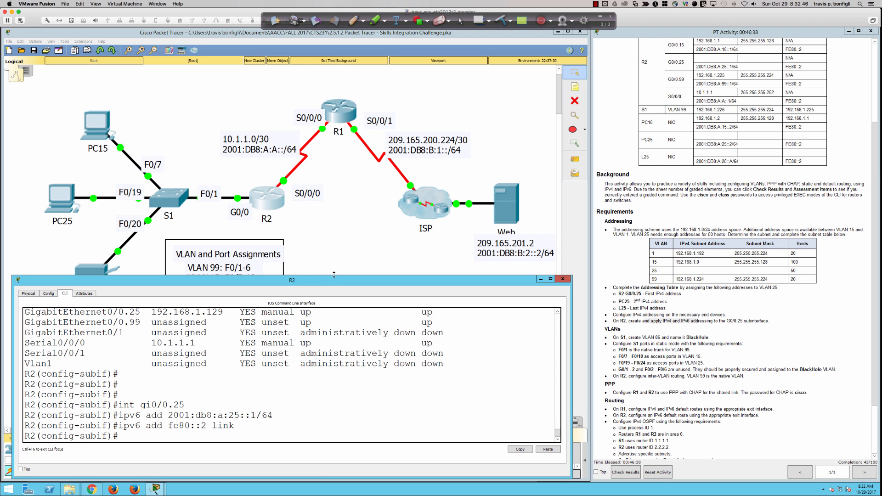
# Step: Enlarge R2's window, rerun the interface summary, and enter subinterface G0/0.99
pyautogui.moveTo(334, 275); pyautogui.dragTo(334, 224)
pyautogui.press('Return')
pyautogui.press('Return')
pyautogui.press('Return')
pyautogui.press('Return')
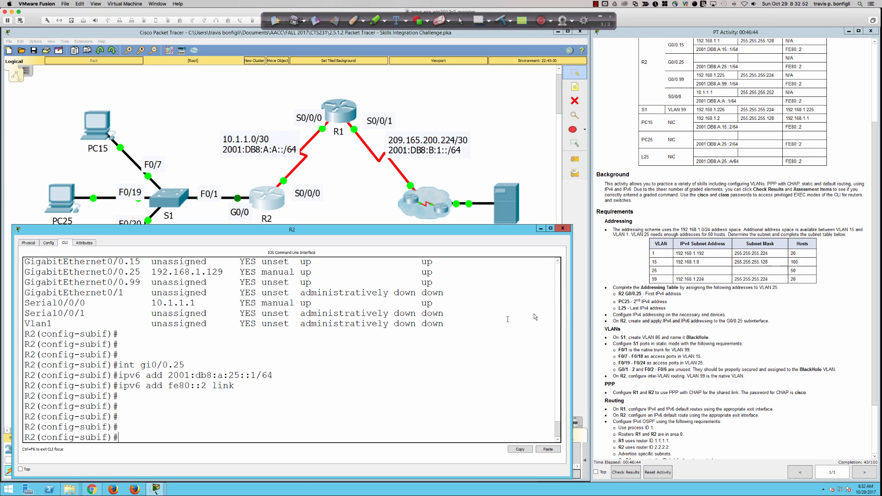
pyautogui.scroll(3, 706, 353)
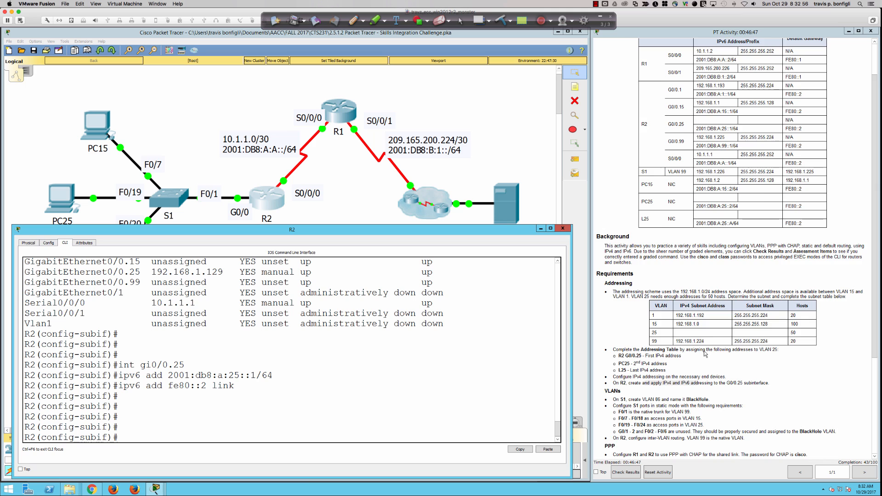
pyautogui.scroll(1, 706, 353)
pyautogui.scroll(-1, 705, 354)
pyautogui.click(267, 412)
pyautogui.write('do sh ip int bri')
pyautogui.press('Return')
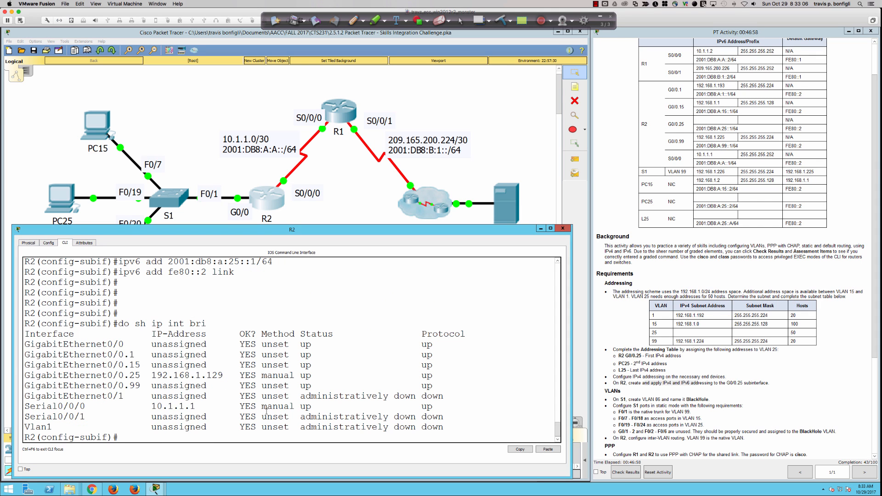
pyautogui.write('int g0/0.99')
pyautogui.press('Return')
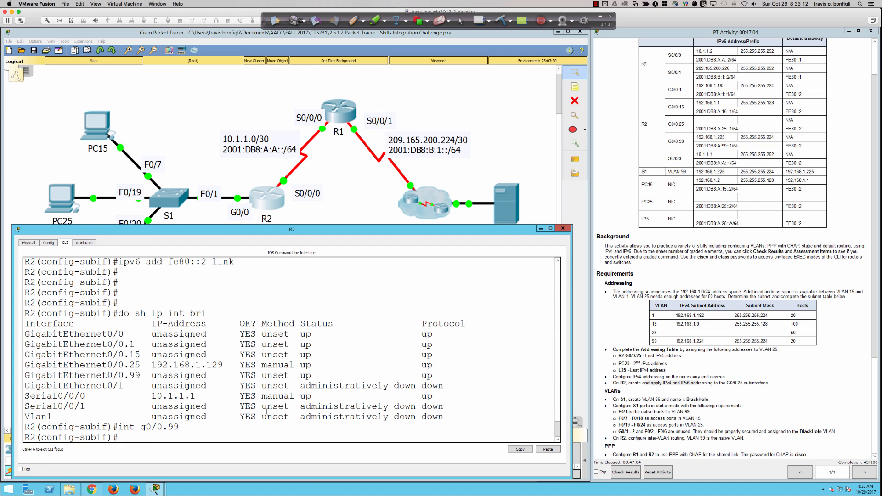
# Step: Enable G0/0.99 with 'encapsulation dot1Q 99 native' and display R2's running configuration
pyautogui.write('no shut')
pyautogui.press('Return')
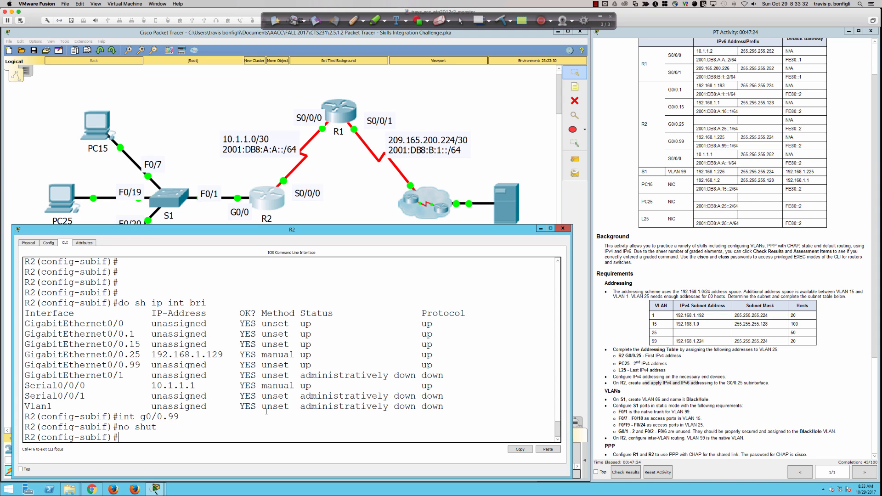
pyautogui.write('enc')
pyautogui.press('Tab')
pyautogui.write('do')
pyautogui.press('Tab')
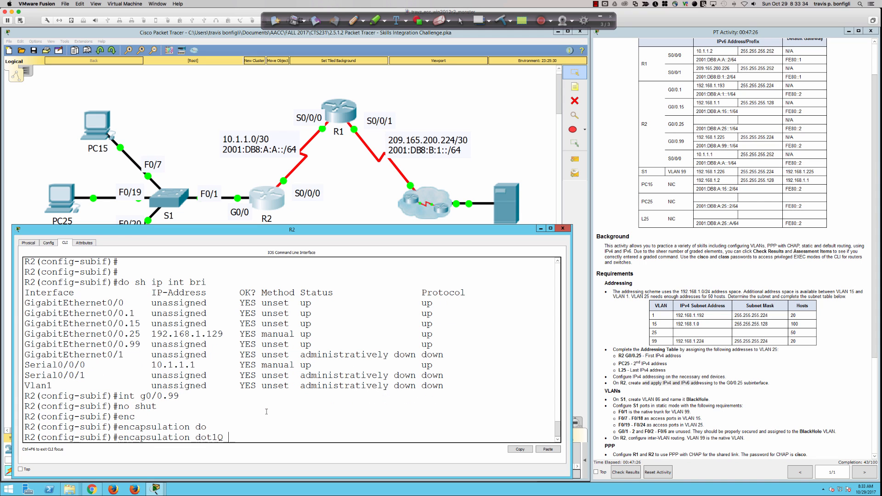
pyautogui.write('99 ?')
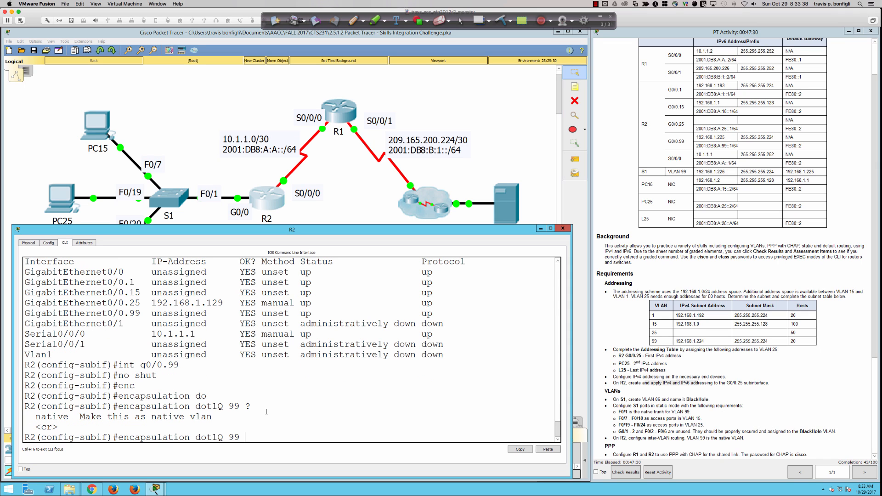
pyautogui.write('native')
pyautogui.press('Return')
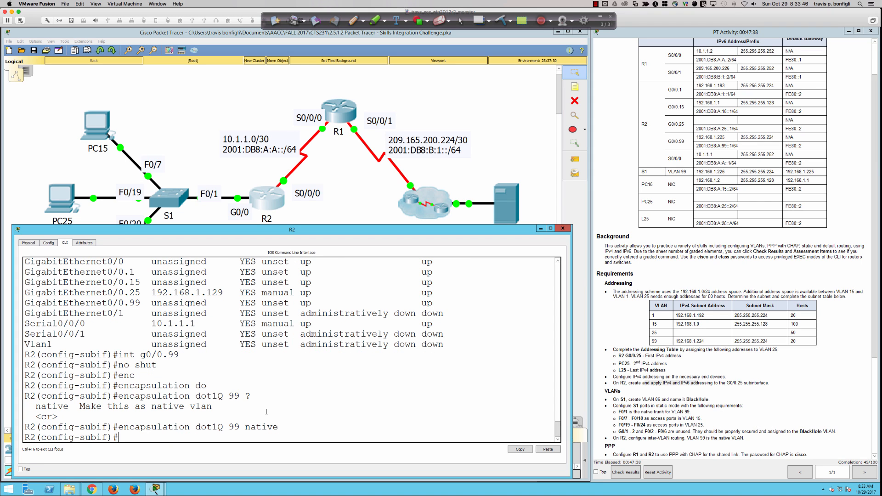
pyautogui.write('do sh run')
pyautogui.press('Return')
pyautogui.press('Return')
pyautogui.press('Return')
pyautogui.press('Return')
pyautogui.press('Return')
pyautogui.press('Return')
pyautogui.press('Return')
pyautogui.press('Return')
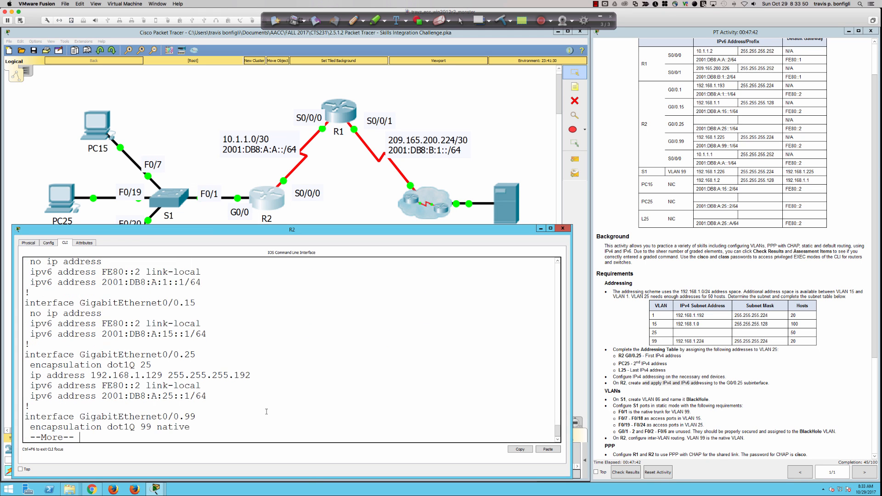
# Step: Leave the config pager and give G0/0.99 the address 192.168.1.225 255.255.255.224
pyautogui.press('q')
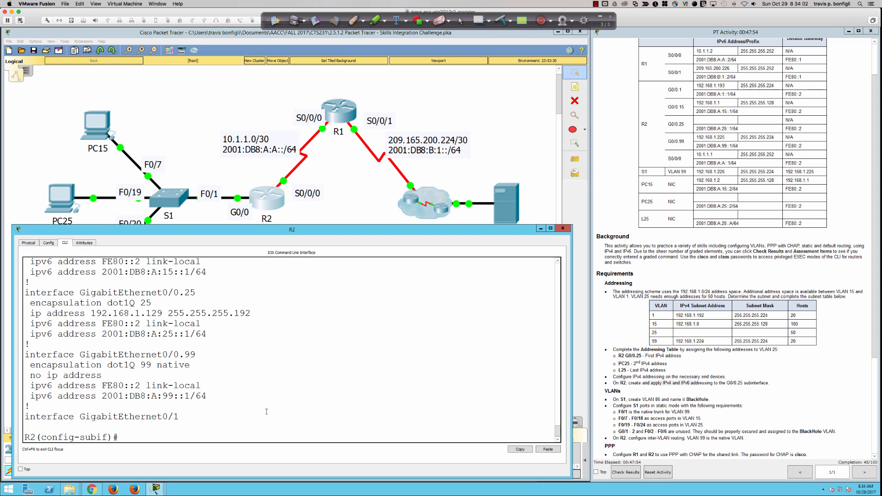
pyautogui.write('ip add 192.168.1')
pyautogui.write('.225')
pyautogui.write('255.2')
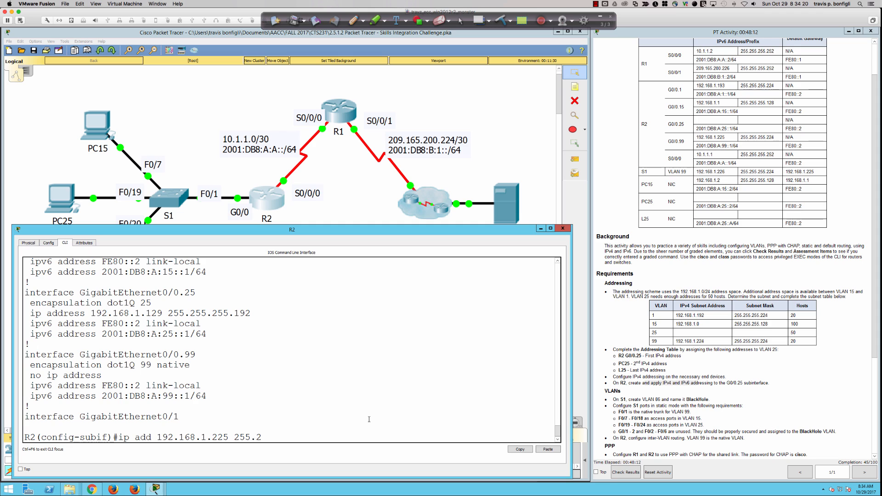
pyautogui.write('55.255.224')
pyautogui.press('Return')
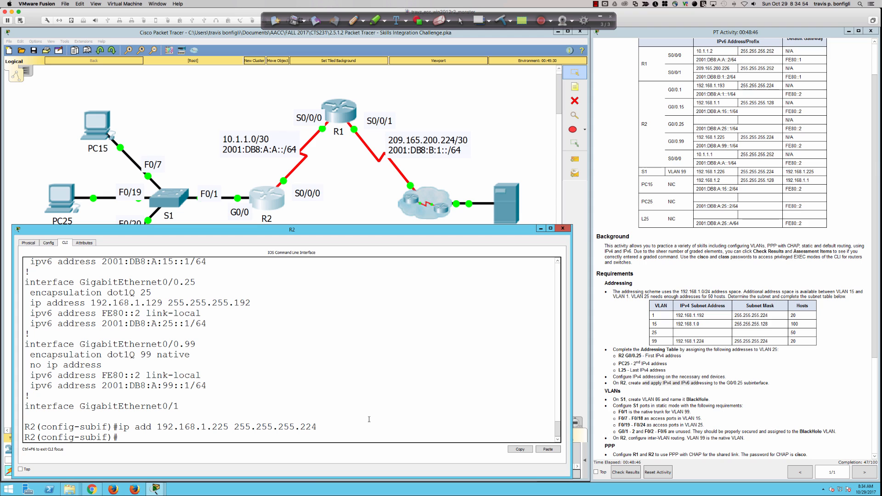
pyautogui.write('int gi0/0.1')
# Step: Enter subinterface G0/0.1 and page through R2's running configuration
pyautogui.press('Return')
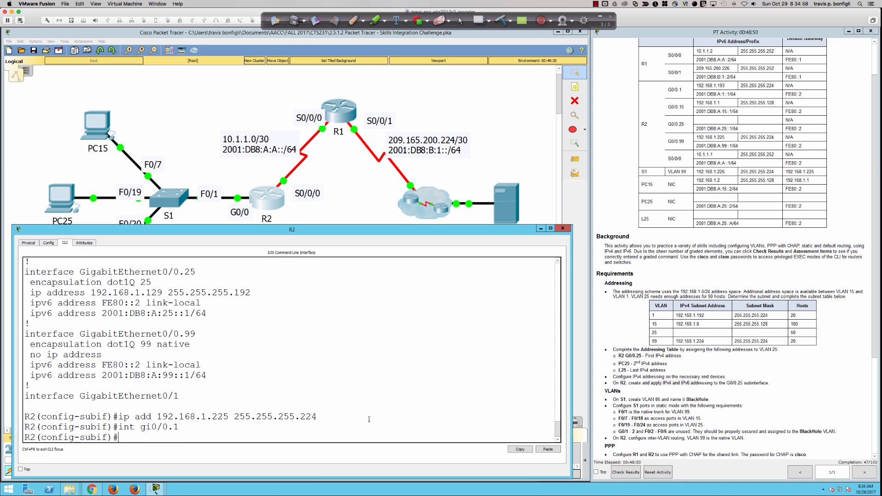
pyautogui.press('Up')
pyautogui.press('Up')
pyautogui.press('Up')
pyautogui.press('Return')
pyautogui.press('space')
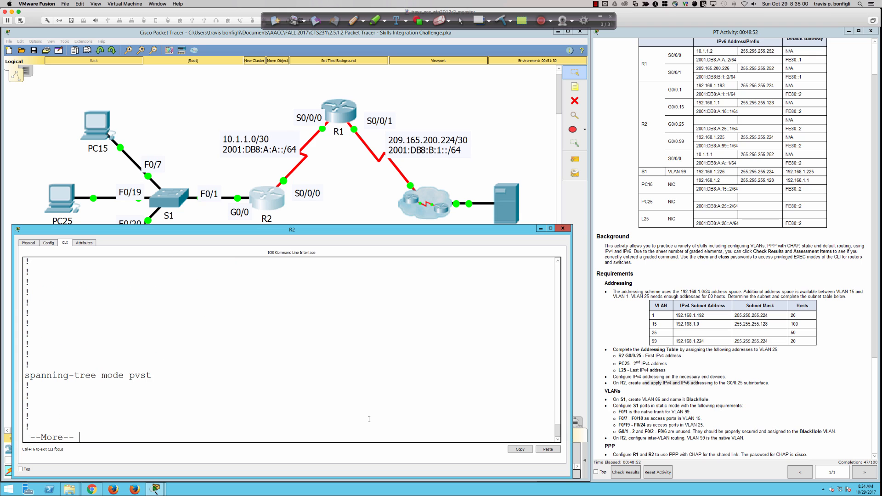
pyautogui.press('Return')
pyautogui.press('Return')
pyautogui.press('Return')
pyautogui.press('space')
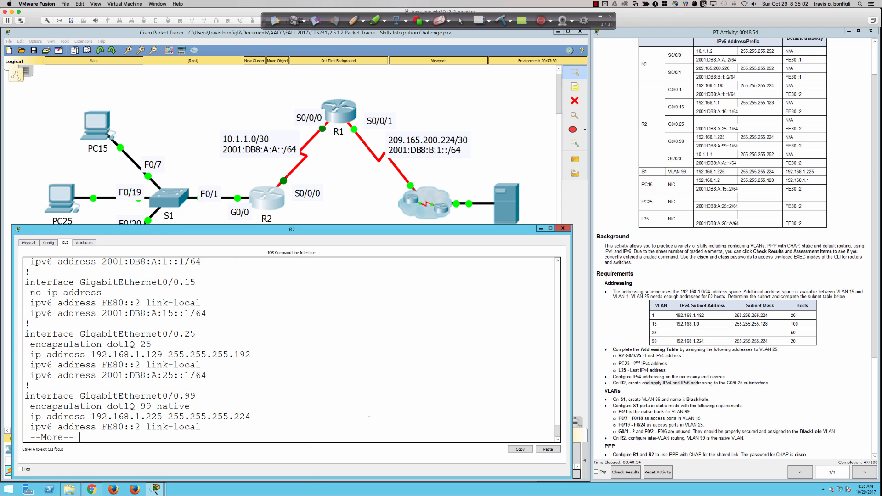
pyautogui.scroll(2, 204, 403)
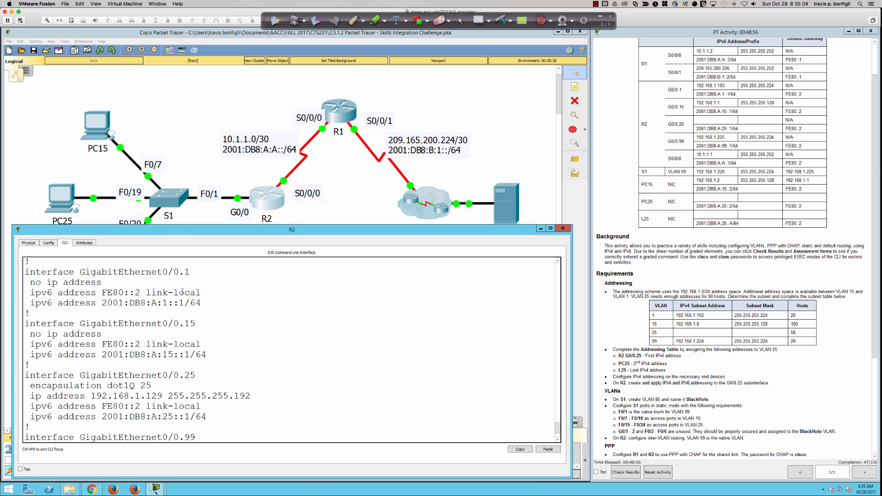
pyautogui.scroll(-2, 239, 332)
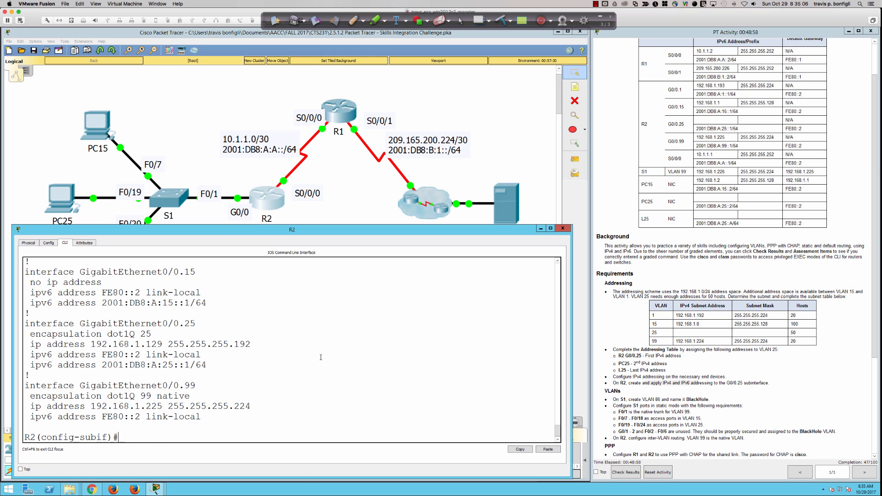
# Step: Set G0/0.1 to dot1Q VLAN 1 with address 192.168.1.193 255.255.255.224
pyautogui.write('enc')
pyautogui.press('Tab')
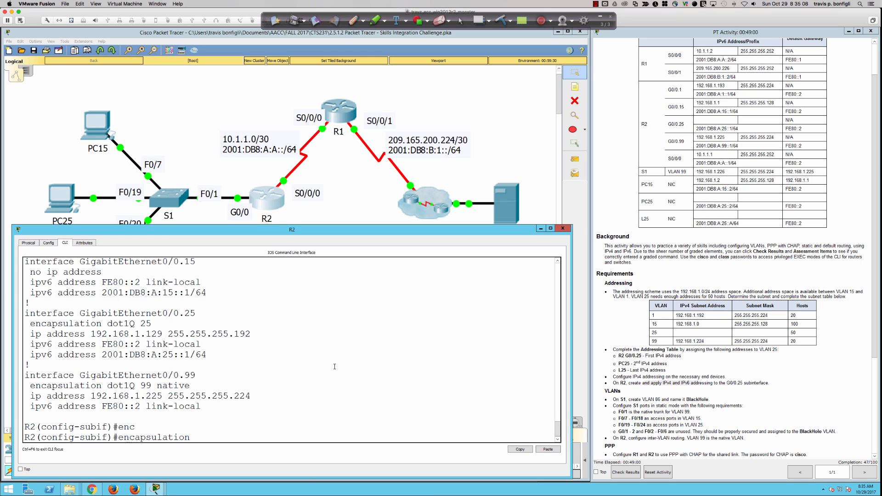
pyautogui.write('do')
pyautogui.press('Tab')
pyautogui.write('1')
pyautogui.press('Return')
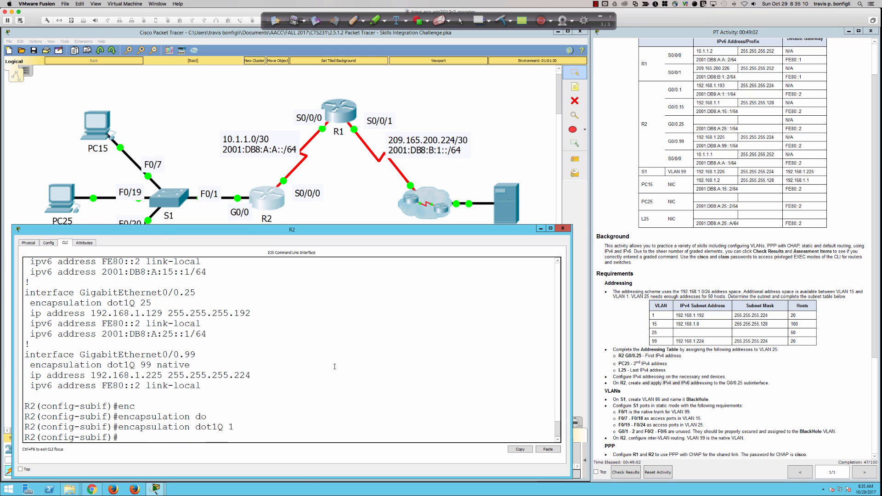
pyautogui.write('ip add 192.168.1.')
pyautogui.write('193 255.255.255')
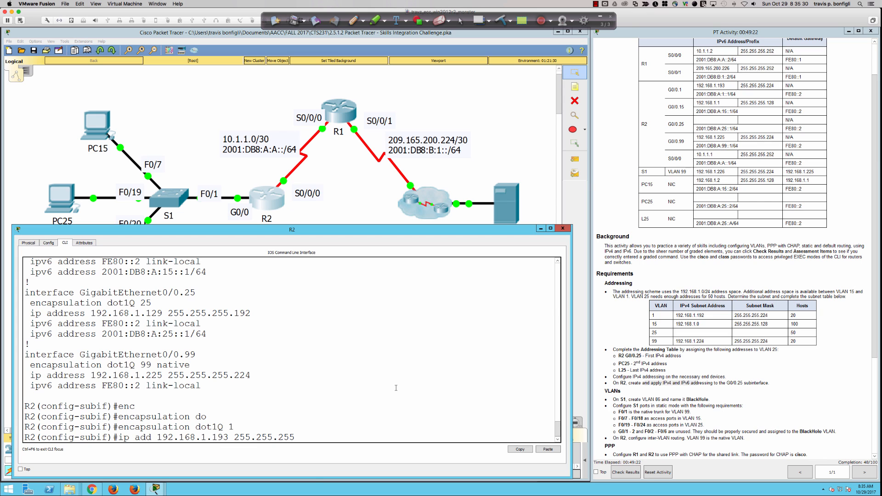
pyautogui.write('.224')
pyautogui.press('Return')
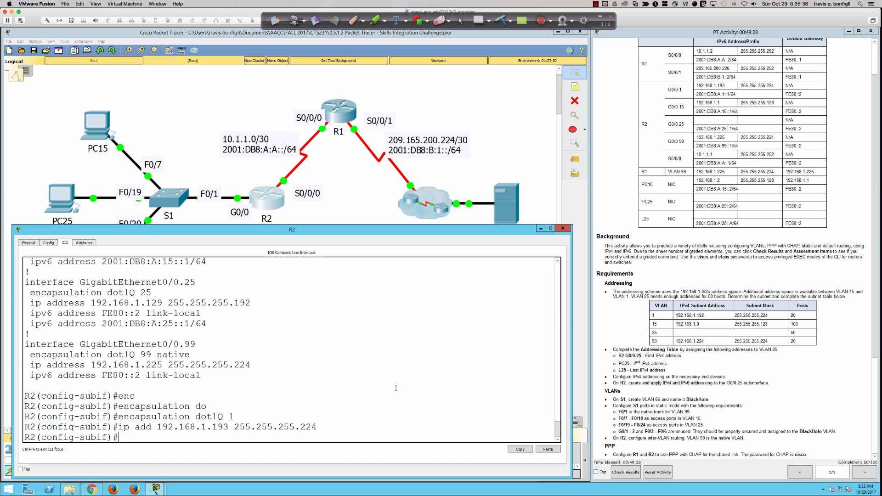
# Step: Check the new G0/0.1 address in R2's 'do sh ip int bri' summary
pyautogui.write('do sh ip int bri')
pyautogui.press('Return')
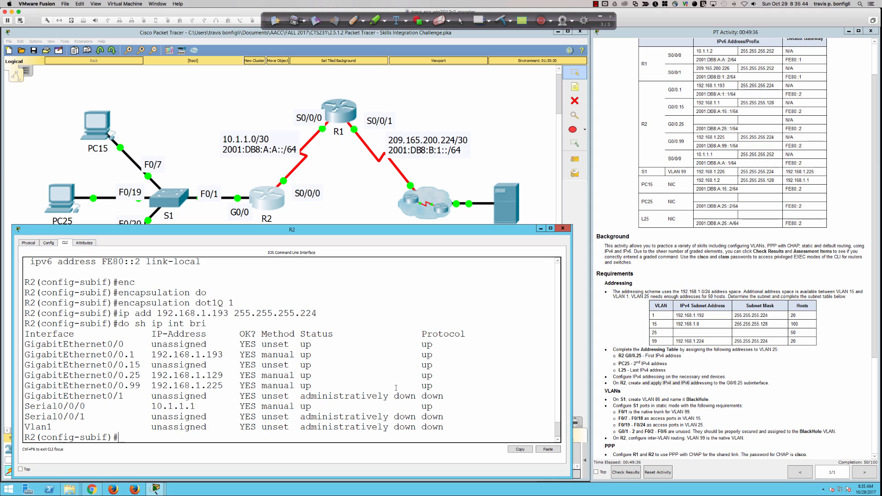
pyautogui.write('int gi0/0.15')
# Step: Enter G0/0.15 and set its encapsulation to dot1Q VLAN 15
pyautogui.press('Return')
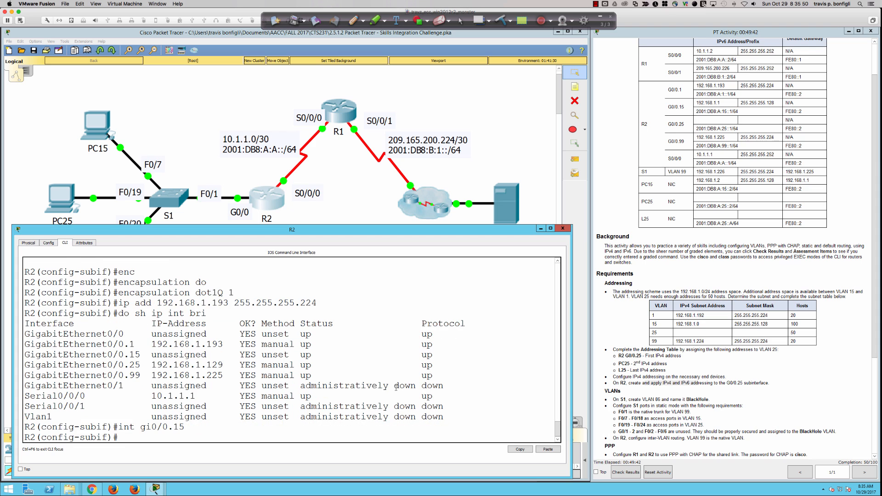
pyautogui.write('enc')
pyautogui.press('Tab')
pyautogui.write('do')
pyautogui.press('Tab')
pyautogui.write('15')
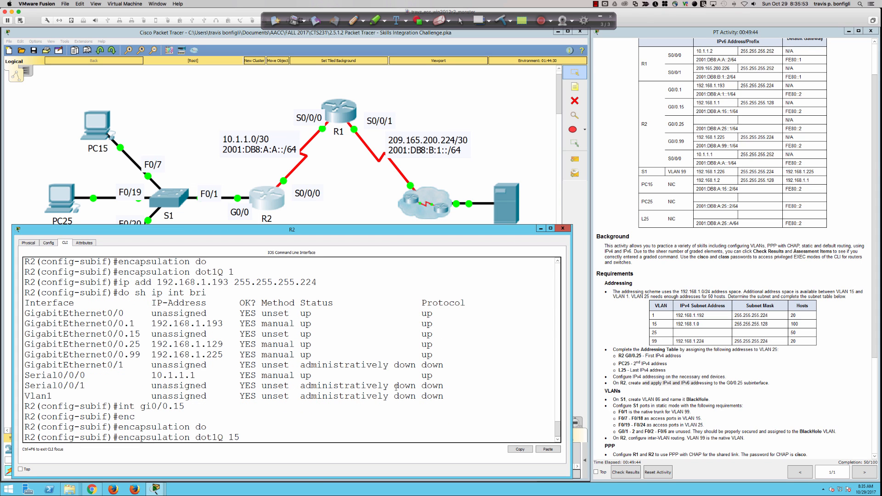
pyautogui.press('Return')
# Step: Assign G0/0.15 the address 192.168.1.1 255.255.255.128 after checking the instructions
pyautogui.write('ip add')
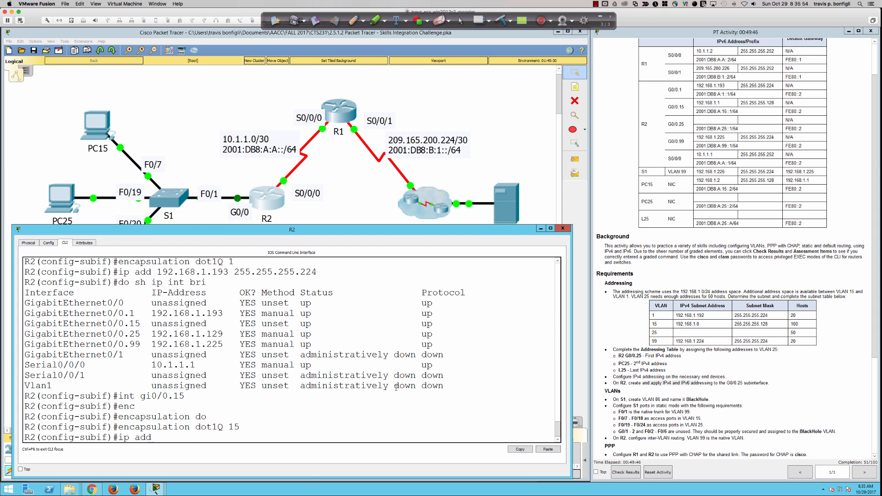
pyautogui.write(' 192.168.1.1')
pyautogui.doubleClick(697, 324)
pyautogui.click(499, 403)
pyautogui.write('255.255.255.1')
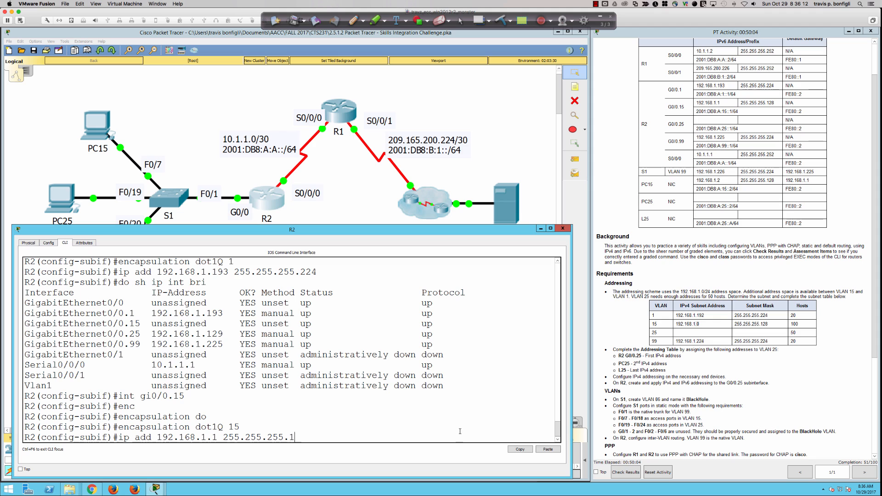
pyautogui.write('28')
pyautogui.press('Return')
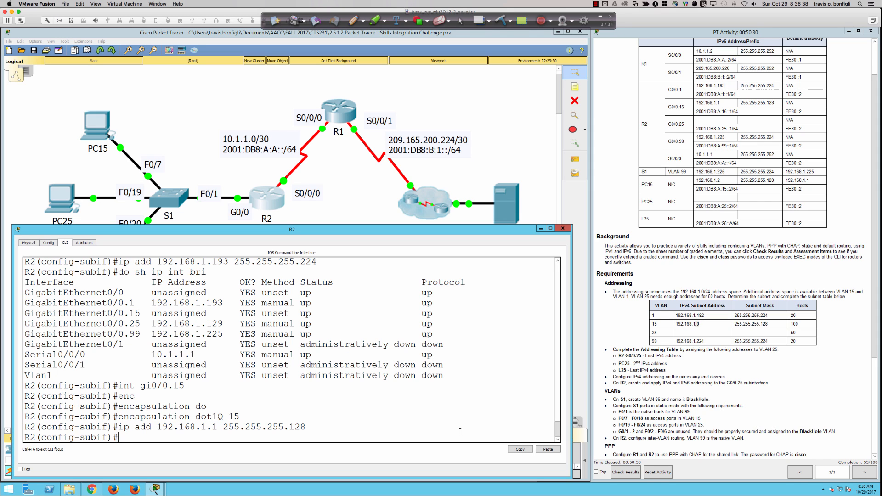
# Step: Recall the address command and try removing it with 'no'
pyautogui.press('Up')
pyautogui.press('Left')
pyautogui.press('Left')
pyautogui.press('Left')
pyautogui.press('Left')
pyautogui.press('Left')
pyautogui.press('Left')
pyautogui.press('Left')
pyautogui.press('Left')
pyautogui.press('Left')
pyautogui.press('Left')
pyautogui.press('Left')
pyautogui.press('Left')
pyautogui.press('Left')
pyautogui.press('Left')
pyautogui.press('Left')
pyautogui.press('Left')
pyautogui.press('Left')
pyautogui.press('Left')
pyautogui.press('Left')
pyautogui.press('Left')
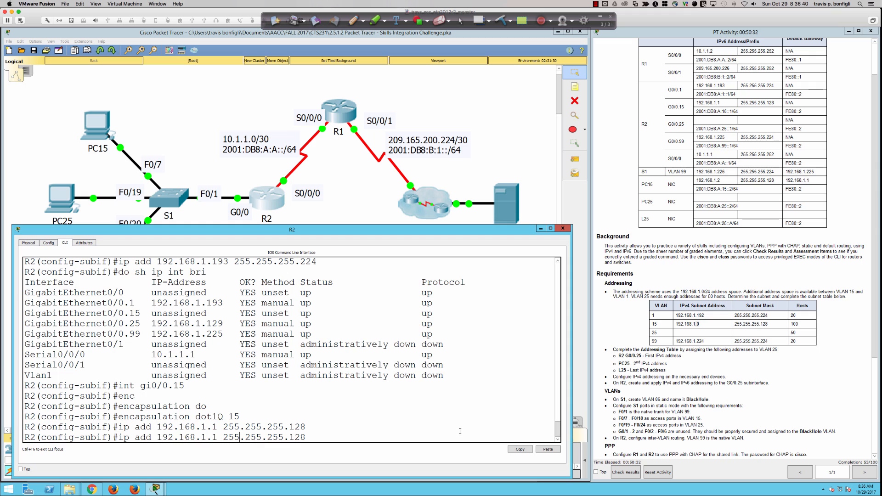
pyautogui.press('Left')
pyautogui.press('Left')
pyautogui.press('Left')
pyautogui.press('Left')
pyautogui.press('Left')
pyautogui.press('Left')
pyautogui.press('Left')
pyautogui.write('no')
pyautogui.press('Return')
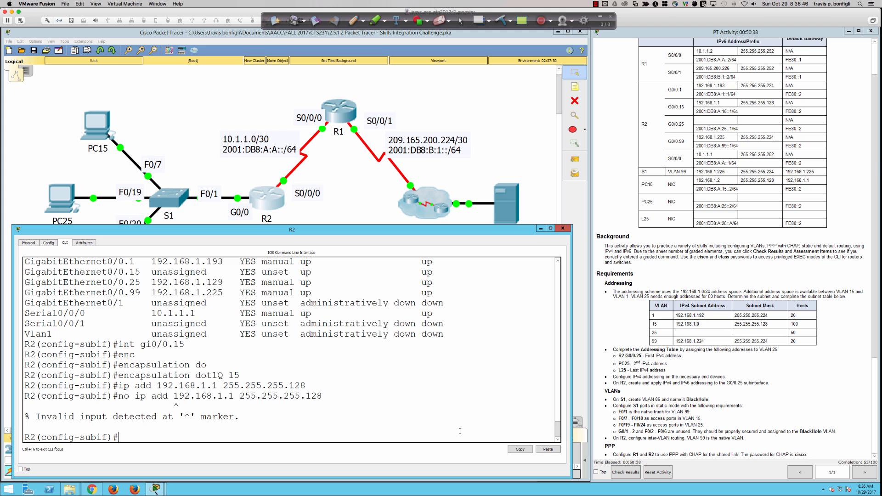
# Step: Review the running config, then retry 'no ip add 192.168.1.1 255.255.255.128', which IOS rejects
pyautogui.write('do sh run')
pyautogui.press('Return')
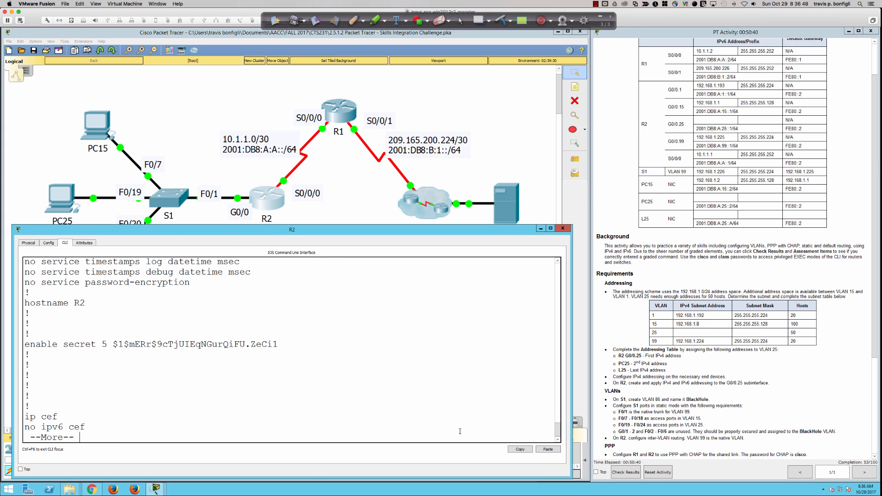
pyautogui.press('space')
pyautogui.press('space')
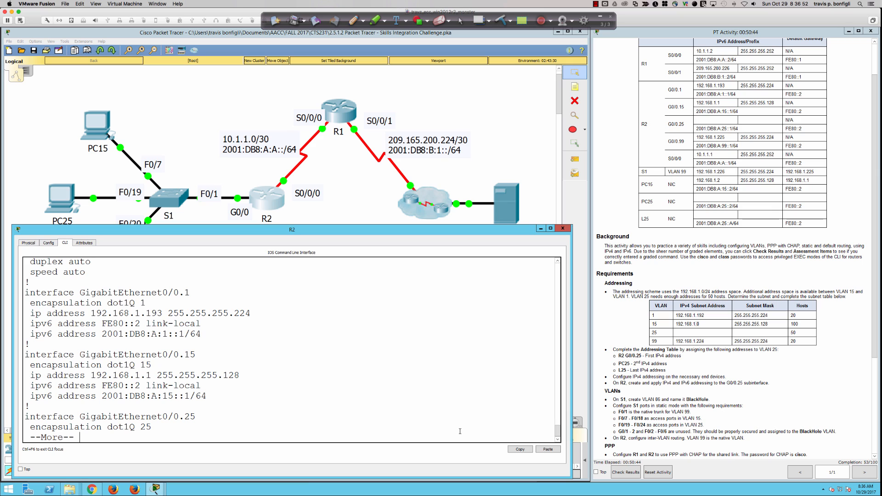
pyautogui.press('Return')
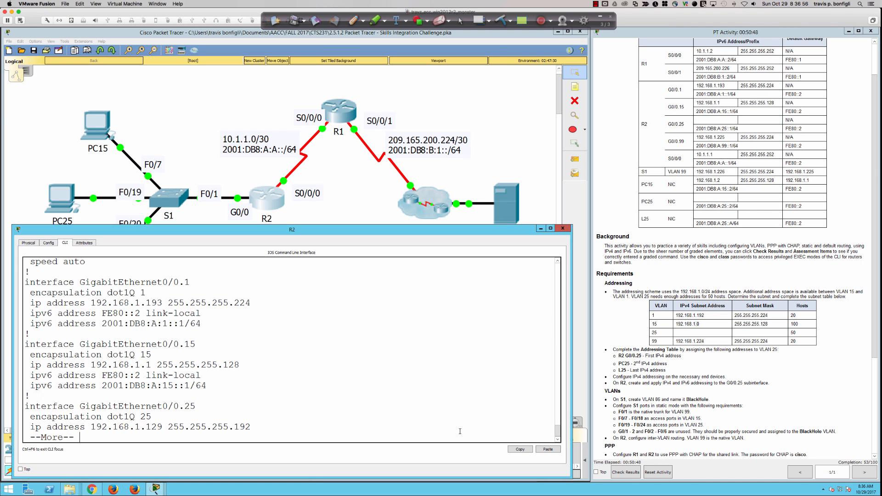
pyautogui.write('qno ip add')
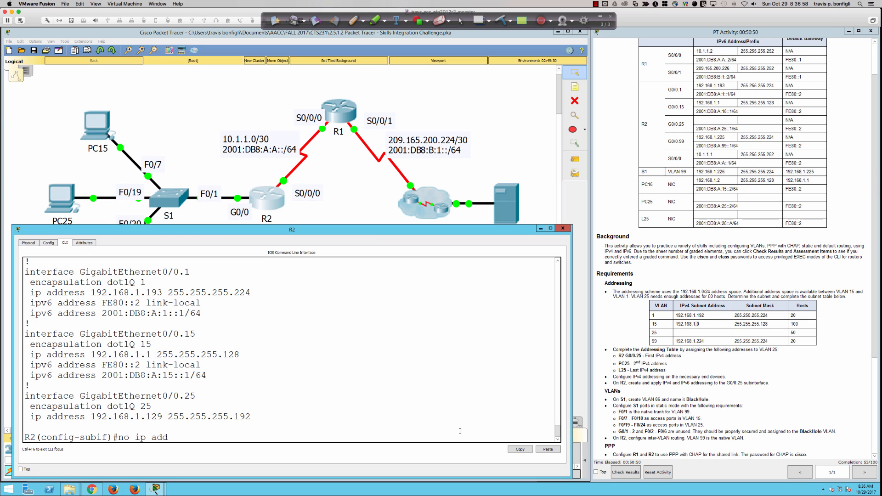
pyautogui.write(' 192.168.1.1 255.255.255.128')
pyautogui.press('Return')
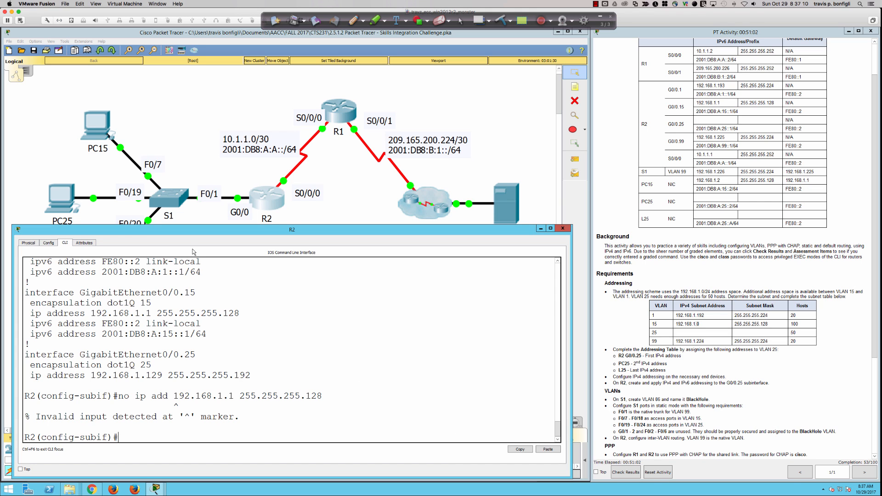
# Step: Rerun PC15's ping to gateway 192.168.1.1, get replies, and close PC15
pyautogui.click(104, 123)
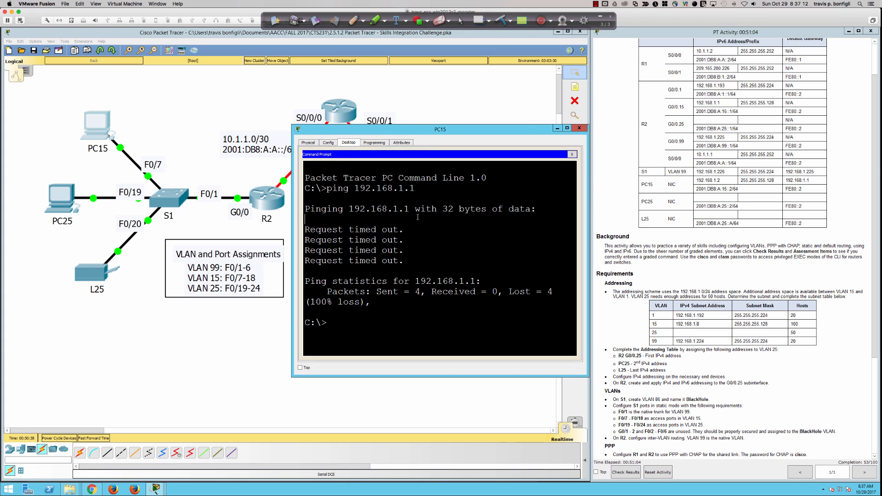
pyautogui.press('Up')
pyautogui.press('Return')
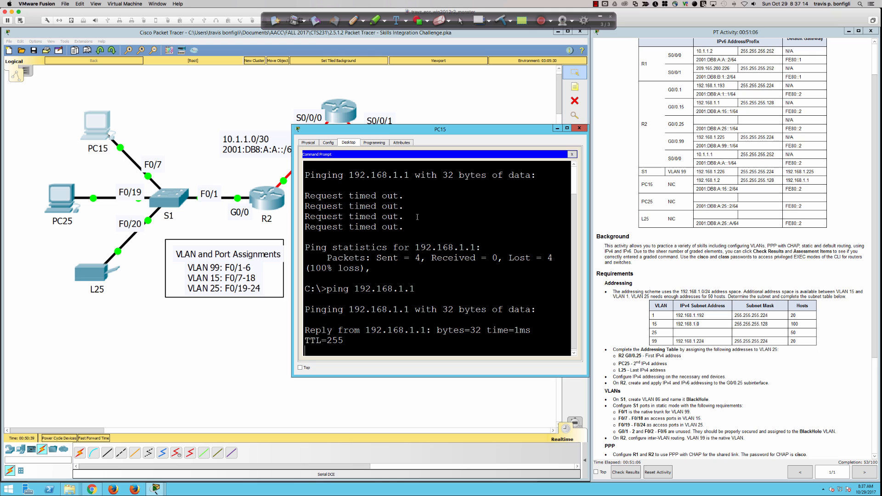
pyautogui.click(579, 128)
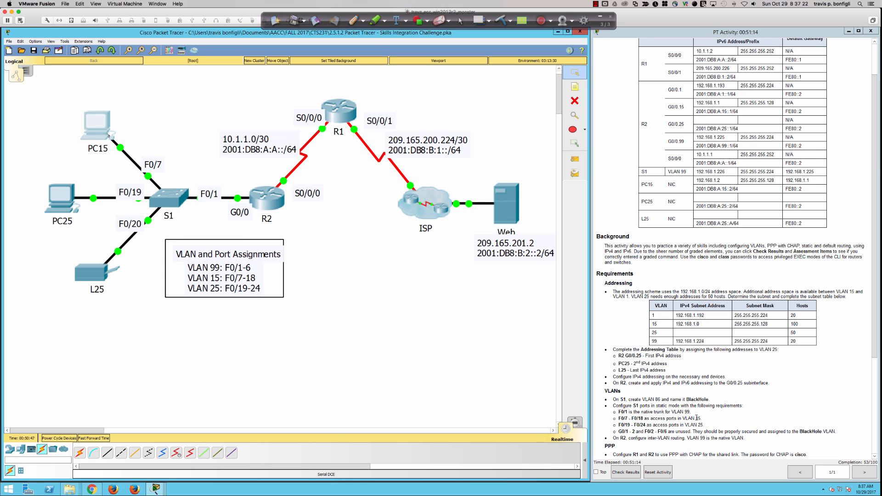
# Step: Scroll the instructions down to the Routing requirements
pyautogui.scroll(-1, 697, 417)
pyautogui.scroll(-1, 645, 397)
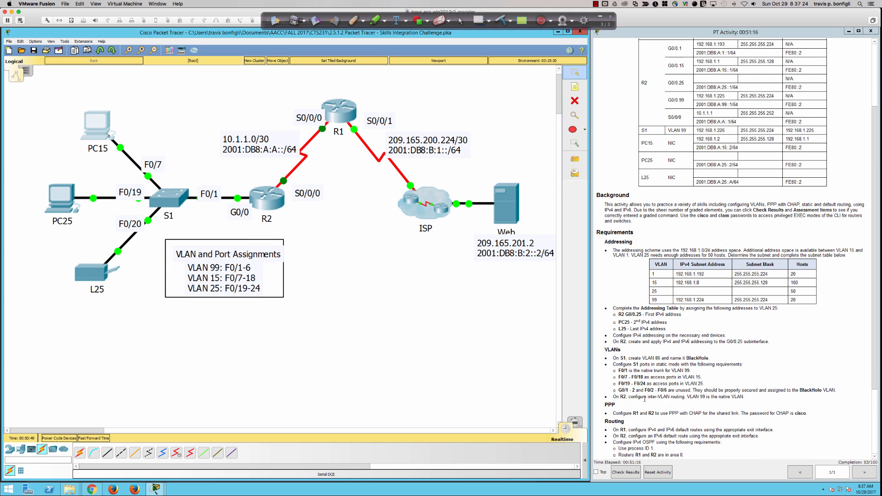
pyautogui.scroll(-4, 644, 399)
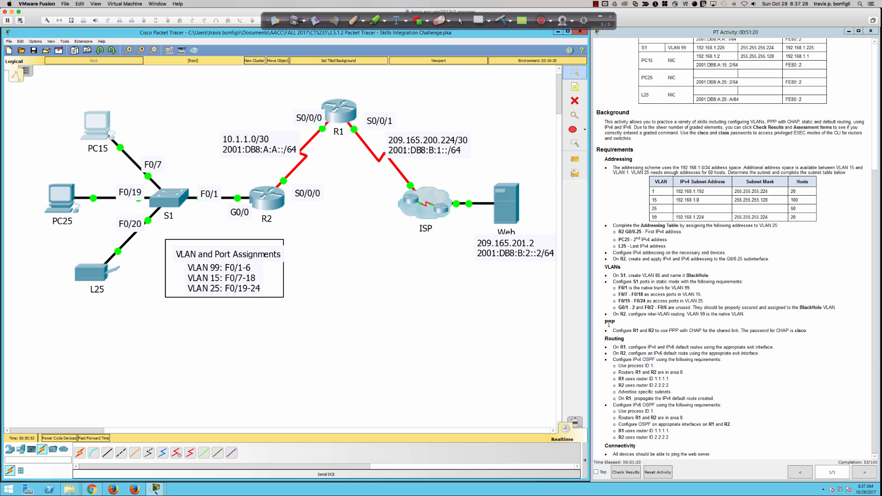
# Step: Verify R2's Serial0/0/0 is 10.1.1.1 up/up and ping R1 at 10.1.1.2 successfully
pyautogui.click(265, 203)
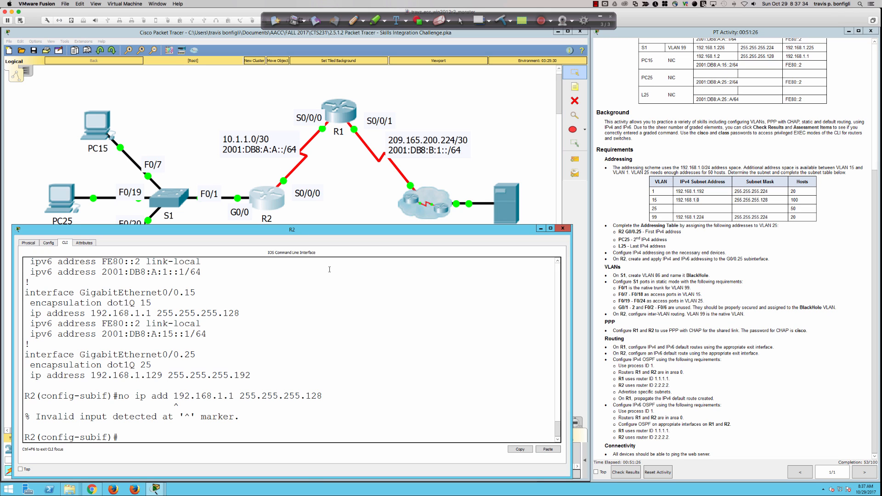
pyautogui.click(379, 304)
pyautogui.write('do sh ip int bri')
pyautogui.press('Return')
pyautogui.write('do pi')
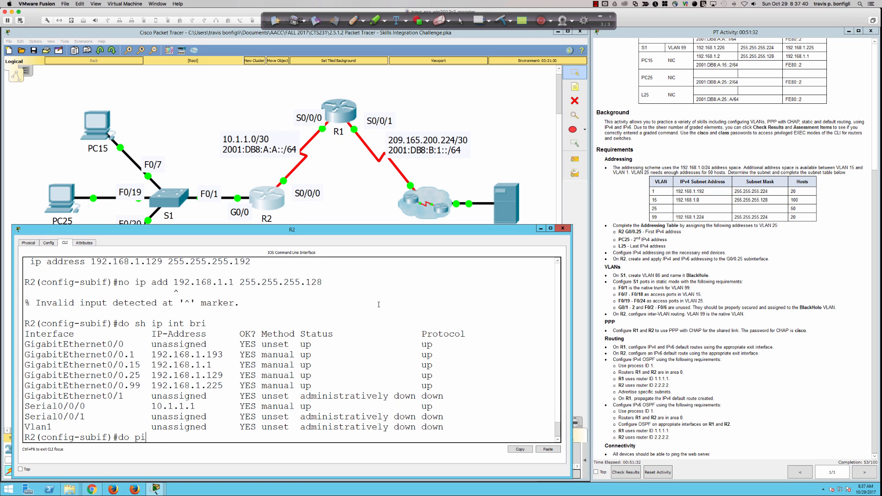
pyautogui.write('ng 10.1.1.2')
pyautogui.press('Return')
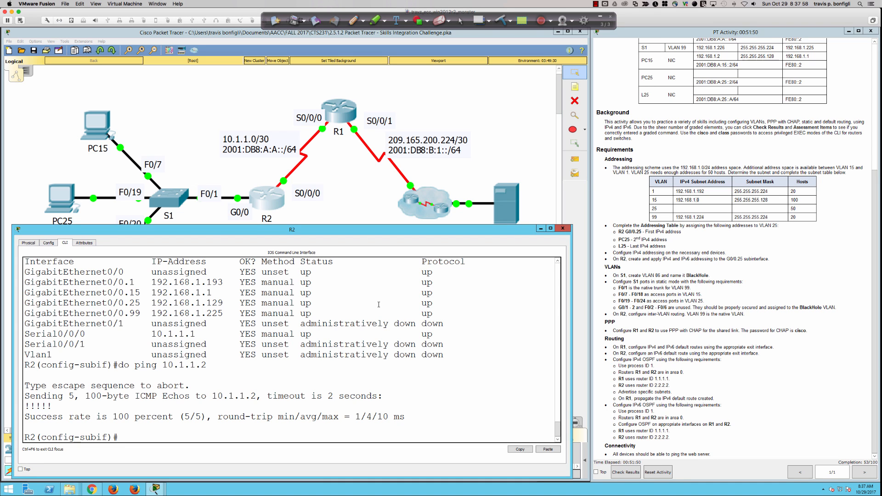
pyautogui.press('Return')
pyautogui.press('Return')
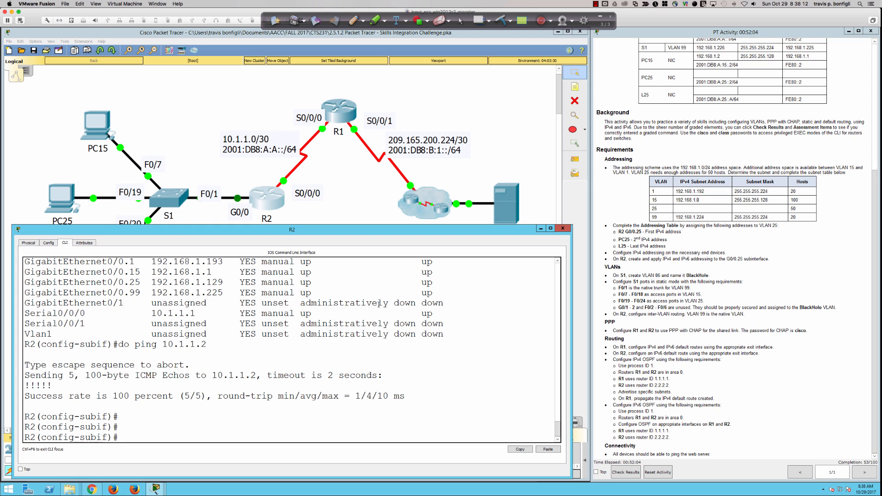
# Step: Return to global config and create user R1 with the CHAP password as a secret
pyautogui.write('exit')
pyautogui.press('Return')
pyautogui.press('Return')
pyautogui.press('Return')
pyautogui.press('Return')
pyautogui.press('Return')
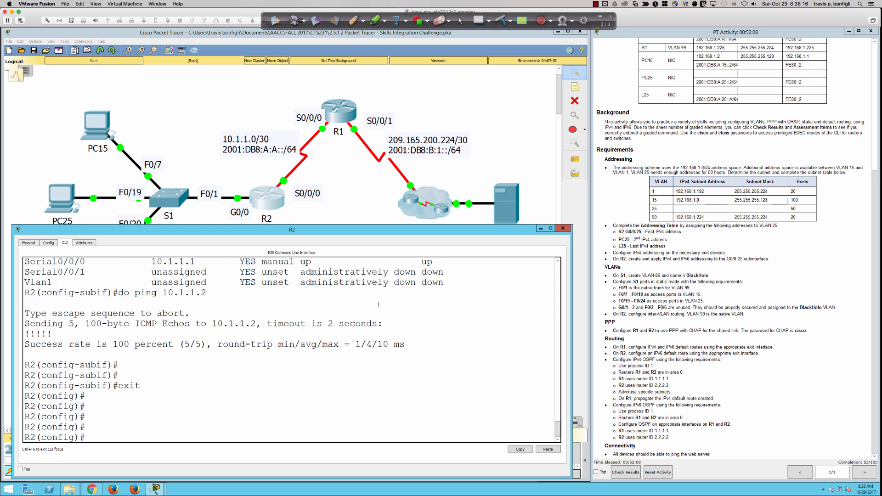
pyautogui.write('username R1 secret')
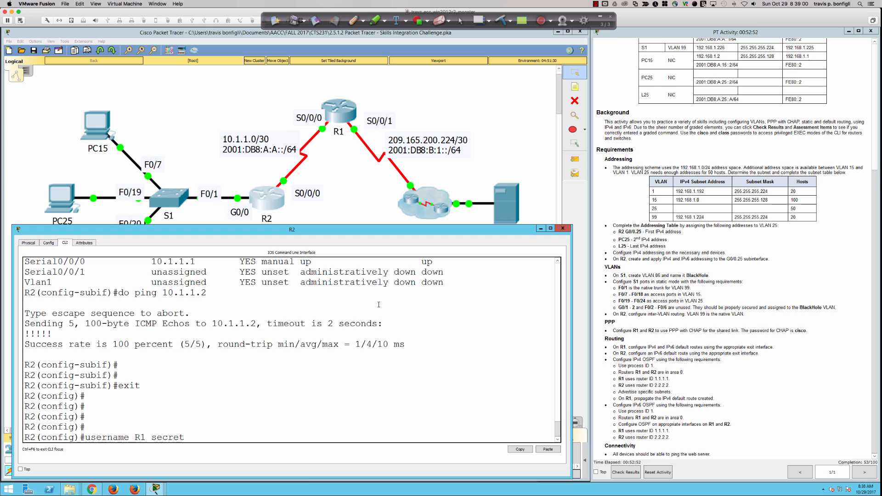
pyautogui.write('cisco')
pyautogui.press('Return')
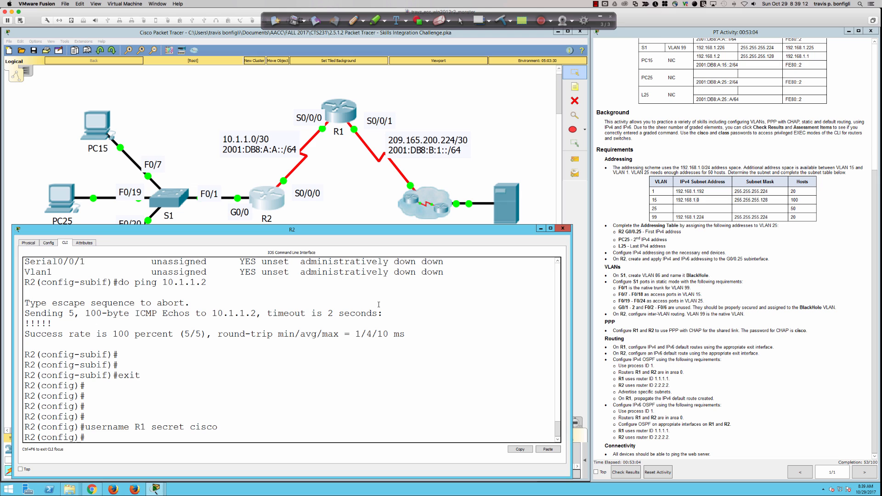
pyautogui.press('Up')
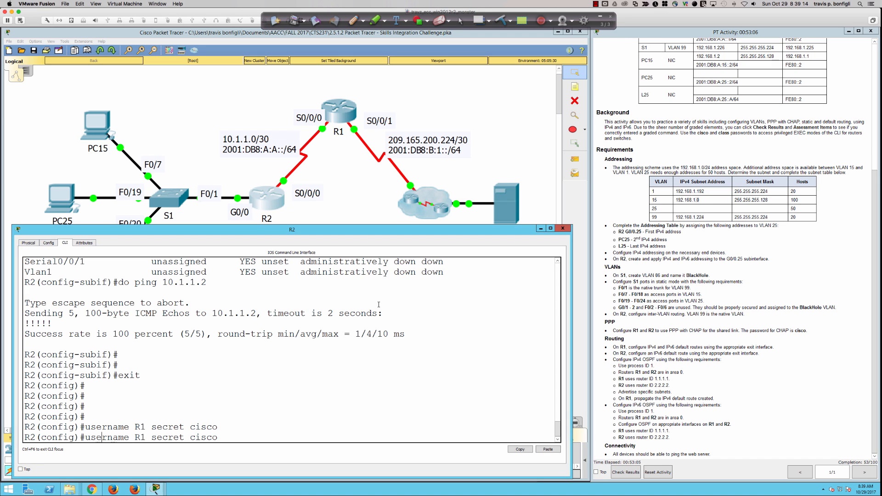
pyautogui.hotkey('ctrl', 'a')
pyautogui.write('no')
pyautogui.press('Return')
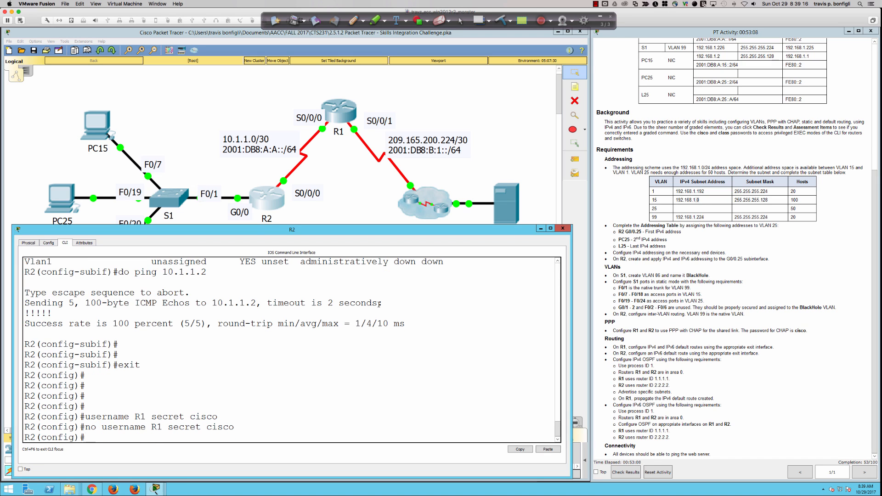
pyautogui.write('username R1 password cisco')
pyautogui.press('Return')
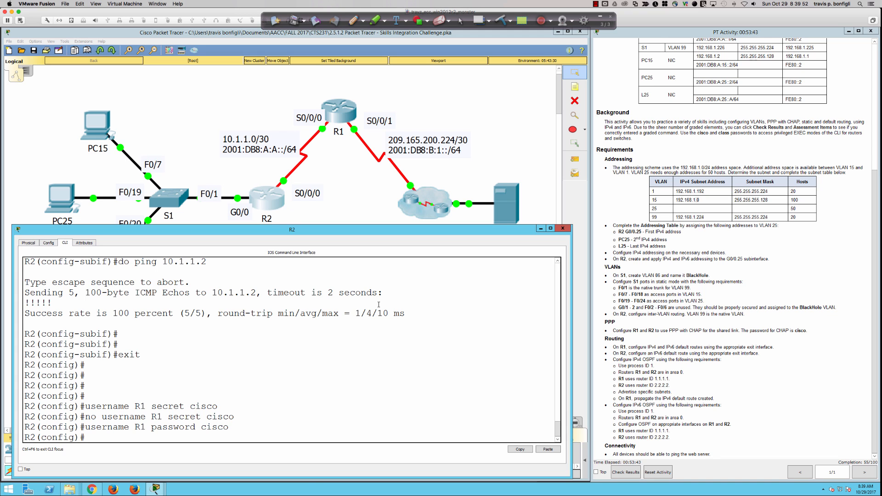
pyautogui.press('Return')
pyautogui.press('Return')
pyautogui.press('Return')
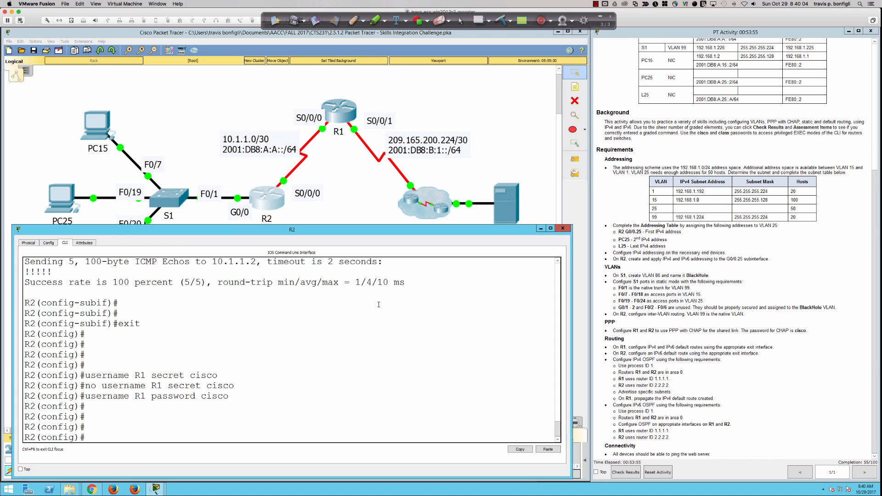
# Step: Set R2's Serial0/0/0 to PPP encapsulation
pyautogui.write('int s0/0/0')
pyautogui.press('Return')
pyautogui.write('enc')
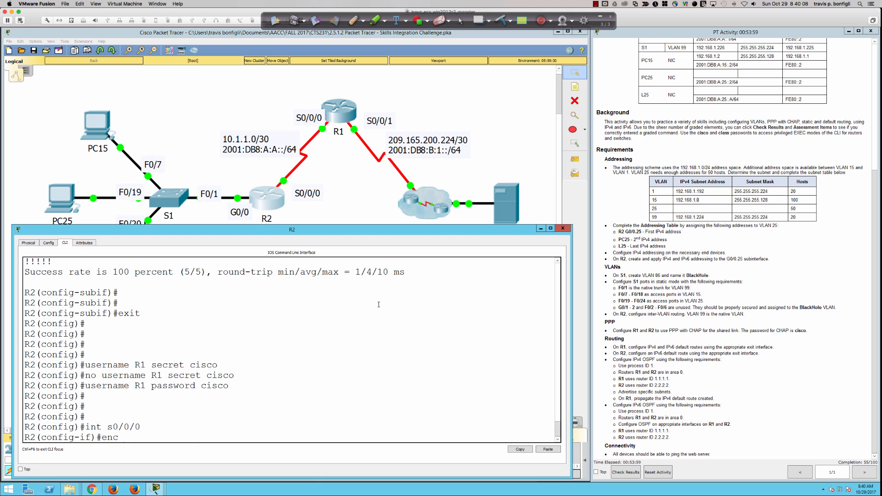
pyautogui.press('Tab')
pyautogui.write('ppp')
pyautogui.press('Return')
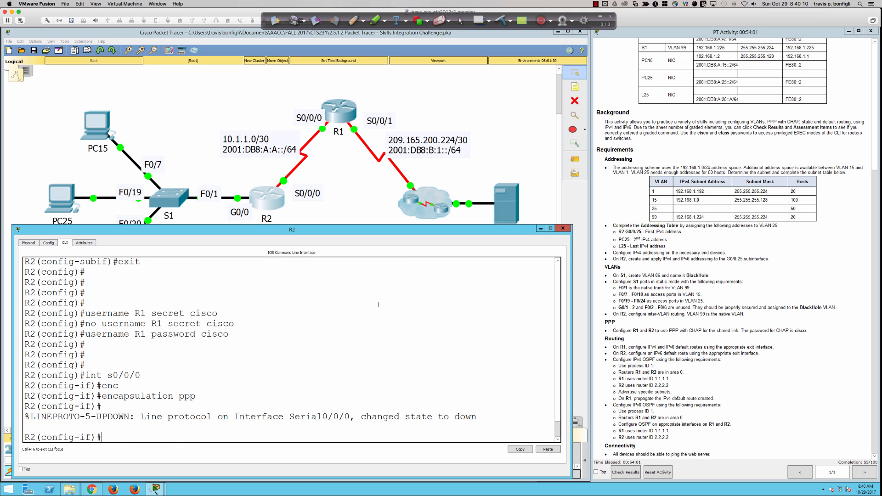
pyautogui.press('Return')
pyautogui.press('Return')
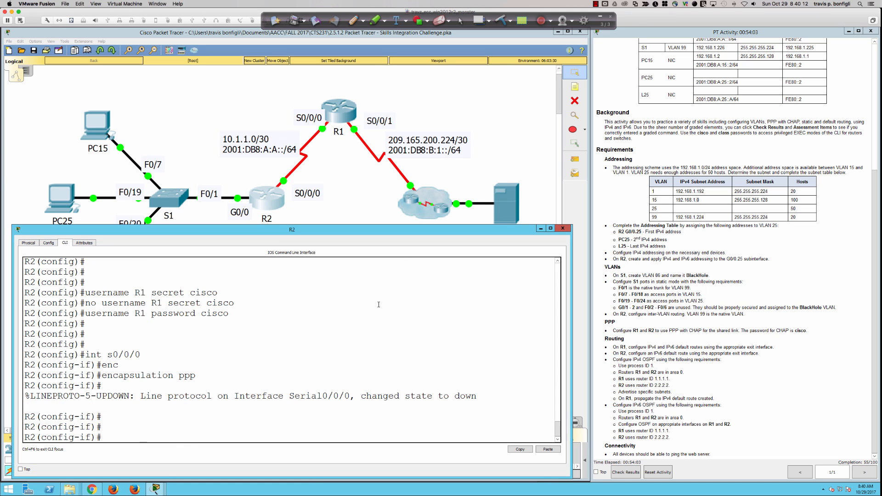
# Step: Enable CHAP authentication on Serial0/0/0 with 'ppp authentication chap'
pyautogui.write('ppp authen')
pyautogui.press('Tab')
pyautogui.write('c')
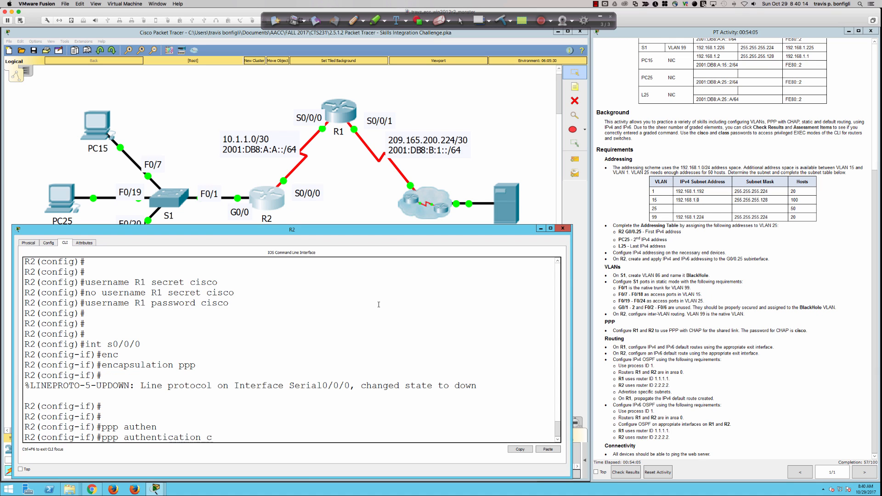
pyautogui.write('hap')
pyautogui.press('Return')
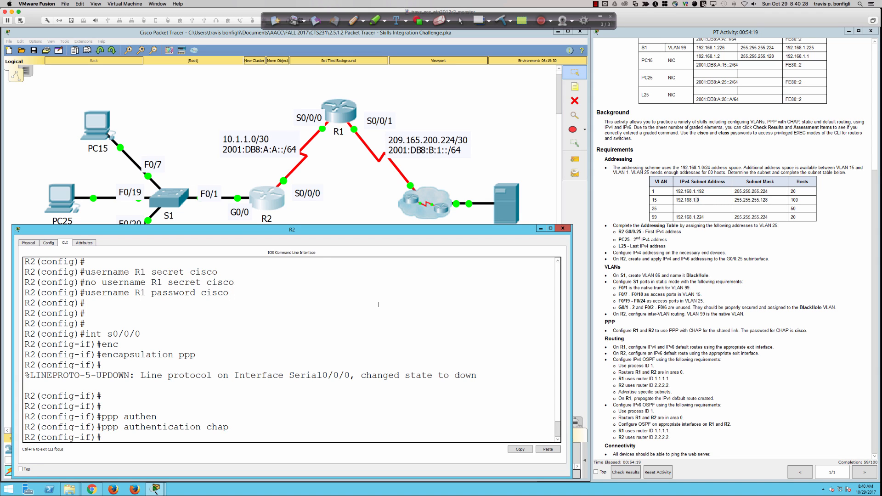
# Step: Open R1's console to check link messages, widening it and moving it to the upper right
pyautogui.click(340, 111)
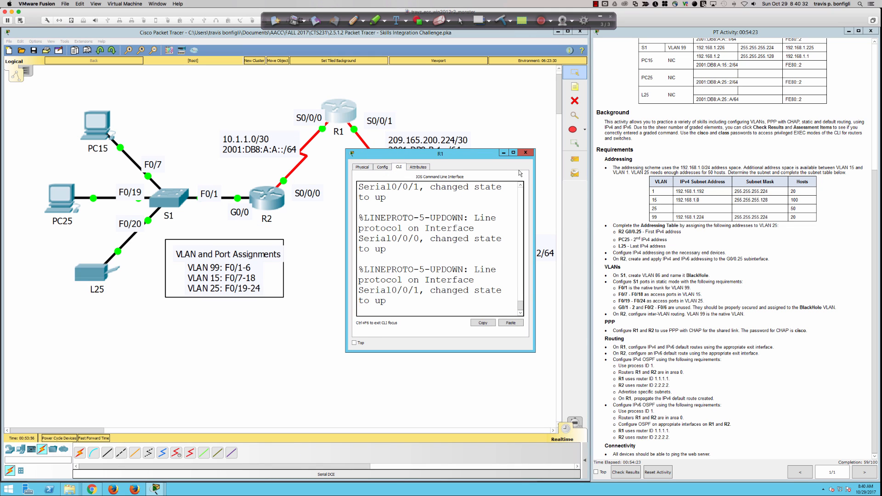
pyautogui.moveTo(534, 171); pyautogui.dragTo(855, 170)
pyautogui.moveTo(732, 150); pyautogui.dragTo(750, 58)
# Step: From R2's CLI, ping R1 at 10.1.1.2 across the PPP link with 'do ping 10.1.1.2'
pyautogui.click(259, 199)
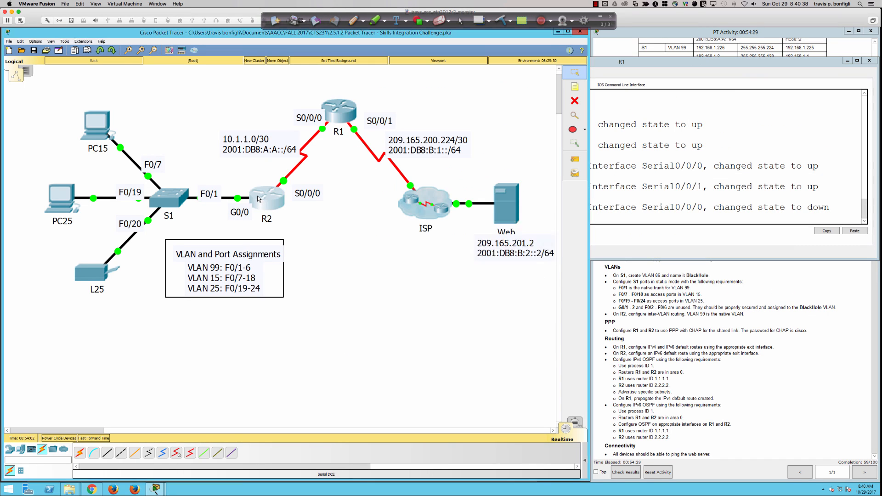
pyautogui.click(258, 199)
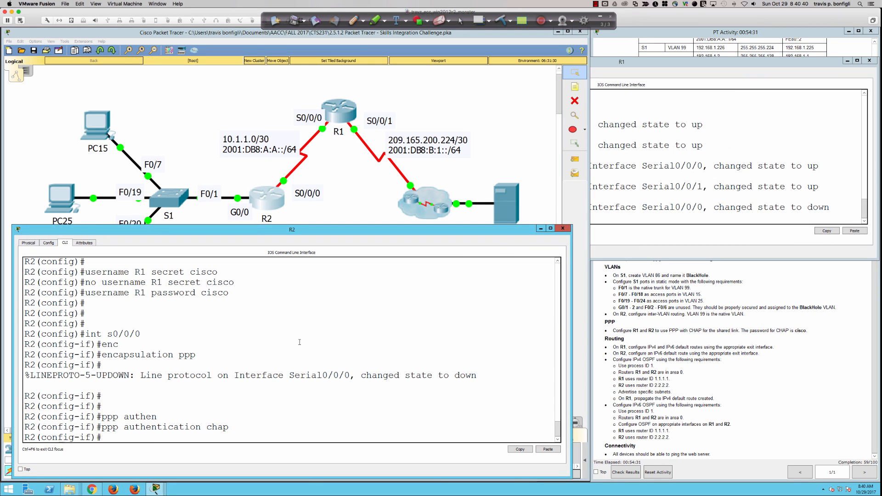
pyautogui.write('do ping')
pyautogui.write(' 10.1.1.')
pyautogui.write('2')
pyautogui.press('Return')
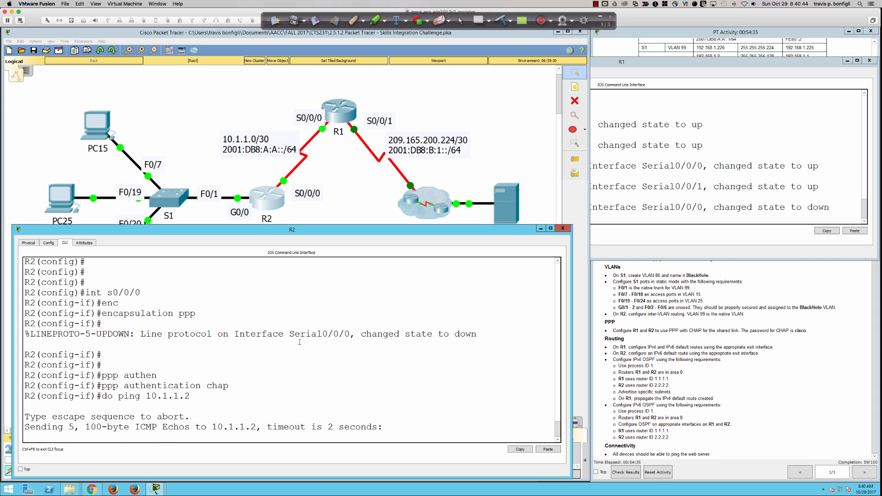
# Step: Glance at R1's console, then run 'do sh ip int bri' on R2 to list interface statuses
pyautogui.click(701, 193)
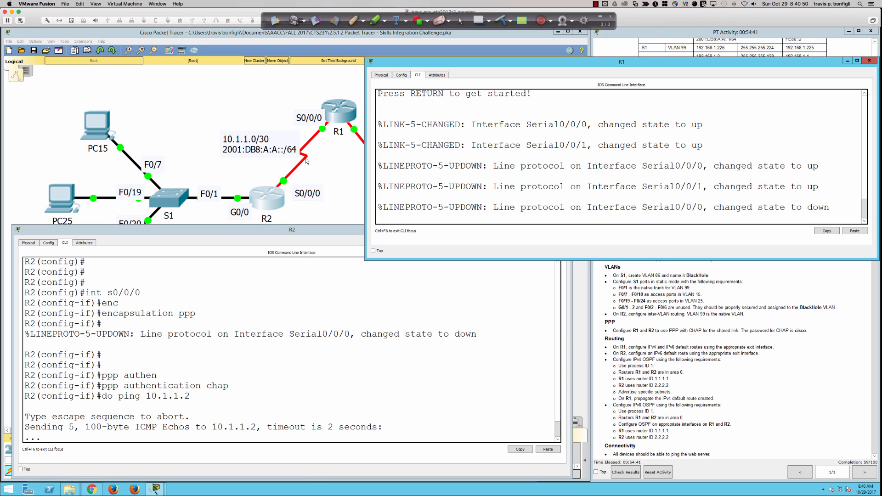
pyautogui.click(423, 401)
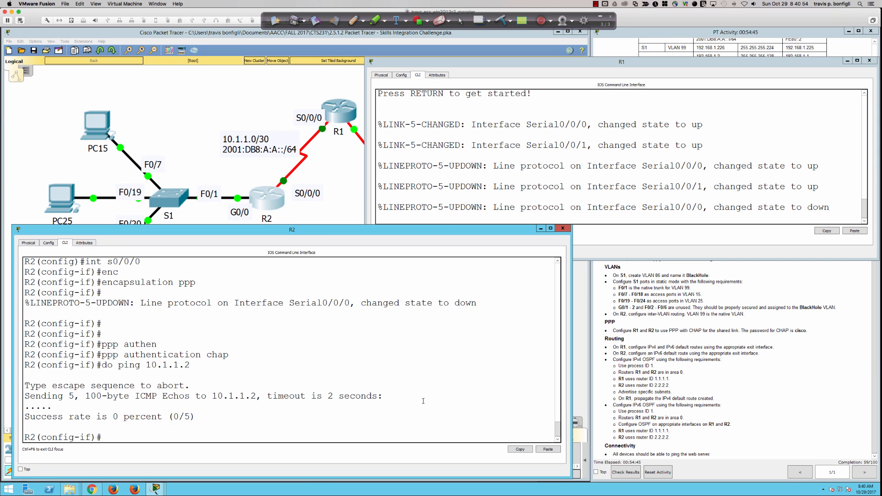
pyautogui.write('do sh ip int bri')
pyautogui.press('Return')
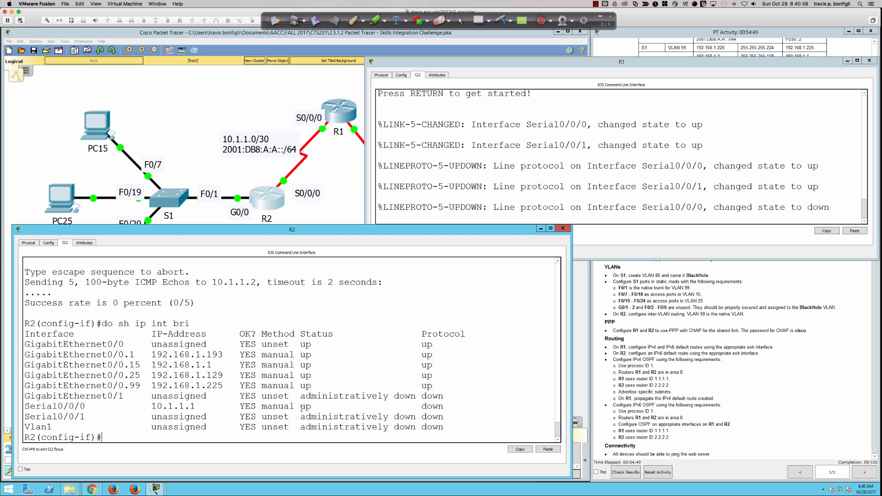
# Step: Highlight R2's Serial0/0/0 status 'up' and protocol 'down', then bring R1's console forward
pyautogui.moveTo(300, 407); pyautogui.dragTo(311, 408)
pyautogui.moveTo(414, 410); pyautogui.dragTo(455, 409)
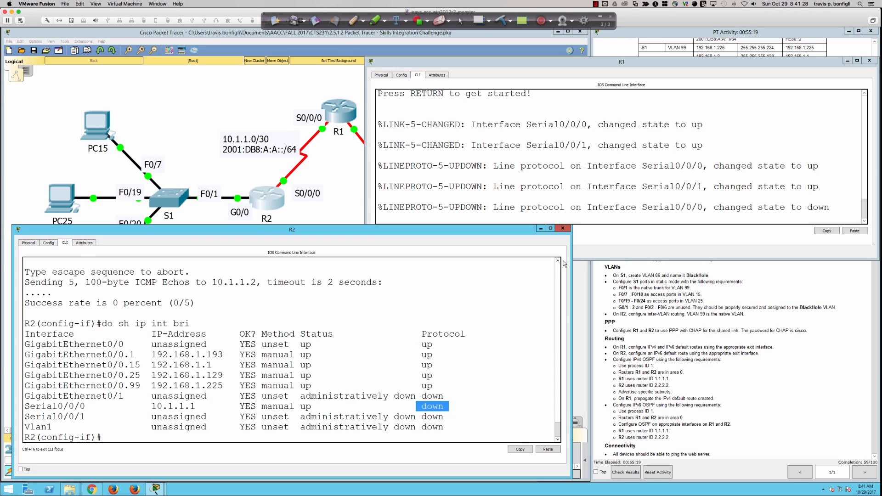
pyautogui.click(605, 208)
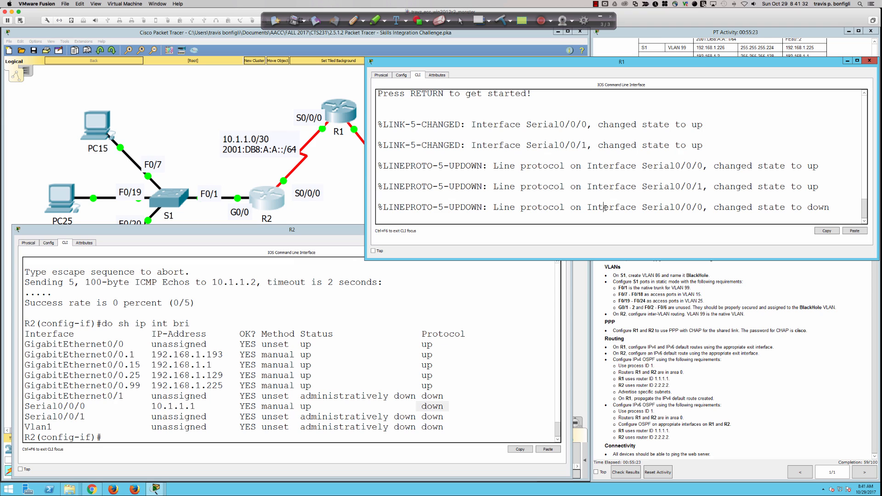
# Step: Log into R1 with the console password and enter privileged mode using the enable password
pyautogui.press('Return')
pyautogui.press('Return')
pyautogui.press('Return')
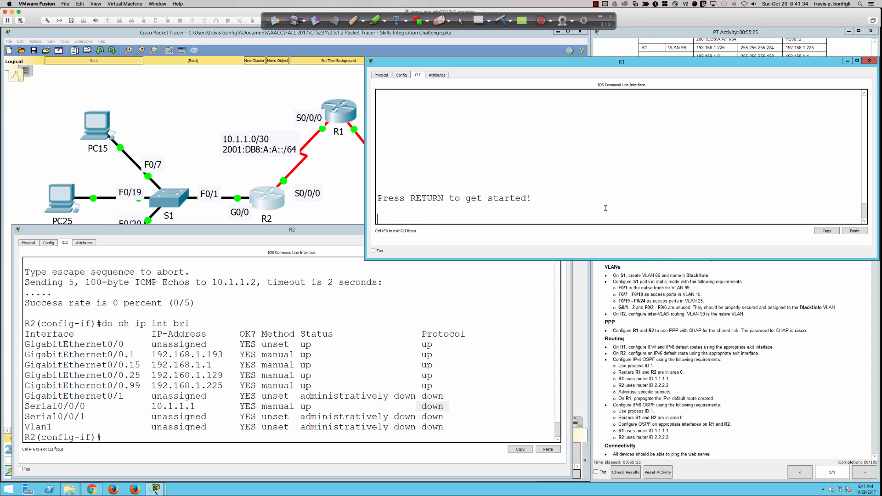
pyautogui.press('Return')
pyautogui.write('cisco')
pyautogui.press('Return')
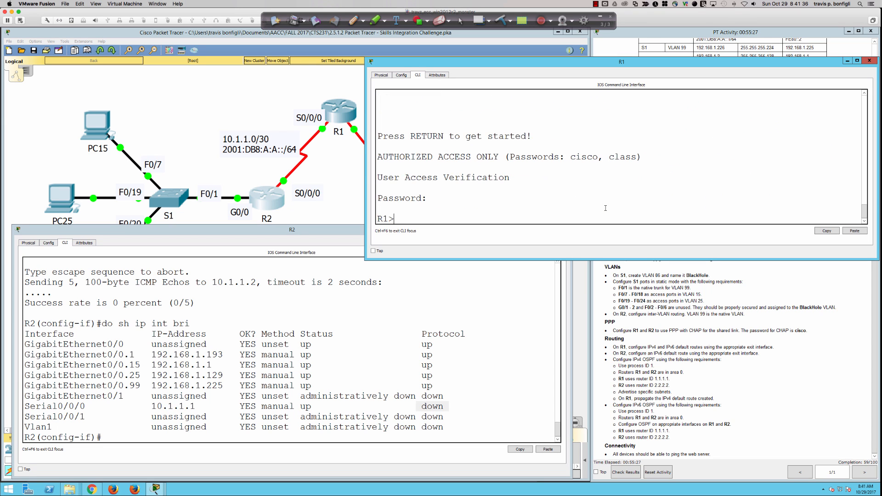
pyautogui.press('Return')
pyautogui.press('Return')
pyautogui.press('Return')
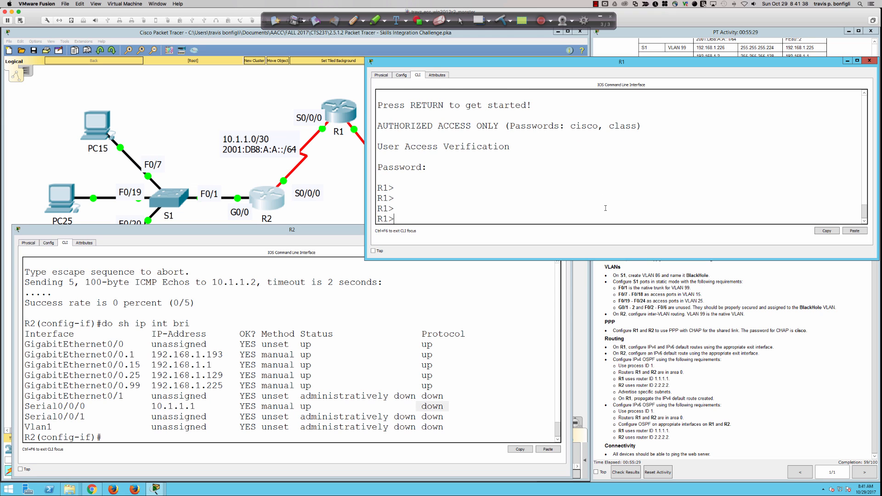
pyautogui.write('en')
pyautogui.press('Return')
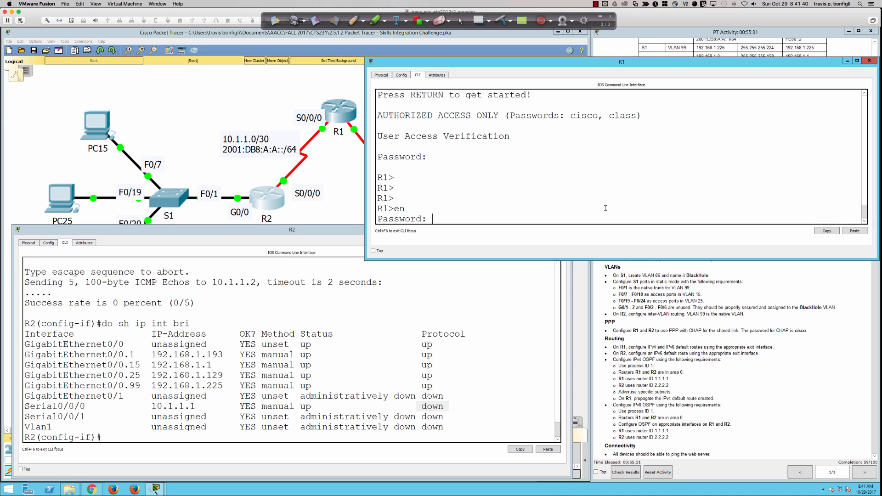
pyautogui.write('class')
pyautogui.press('Return')
# Step: Run 'sh ip int bri' on R1, highlighting Serial0/0/0 (10.1.1.2) as up with protocol down
pyautogui.press('Return')
pyautogui.press('Return')
pyautogui.press('Return')
pyautogui.press('Return')
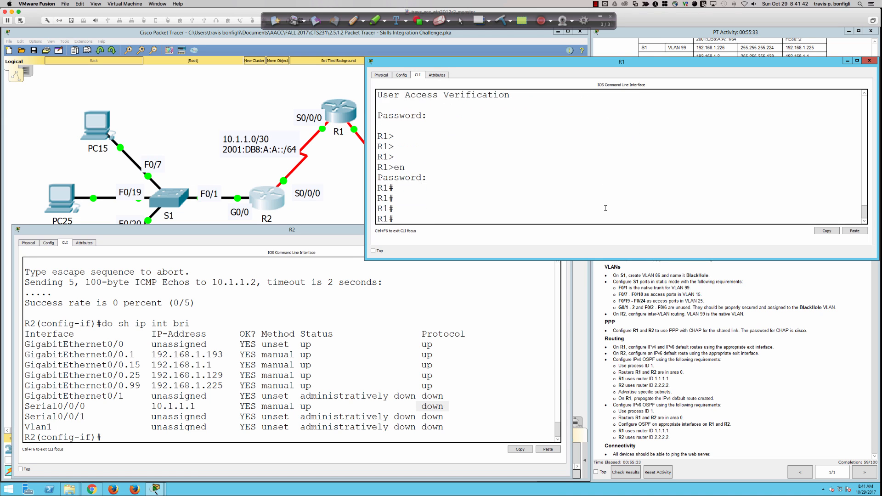
pyautogui.write('sh ip int bri')
pyautogui.press('Return')
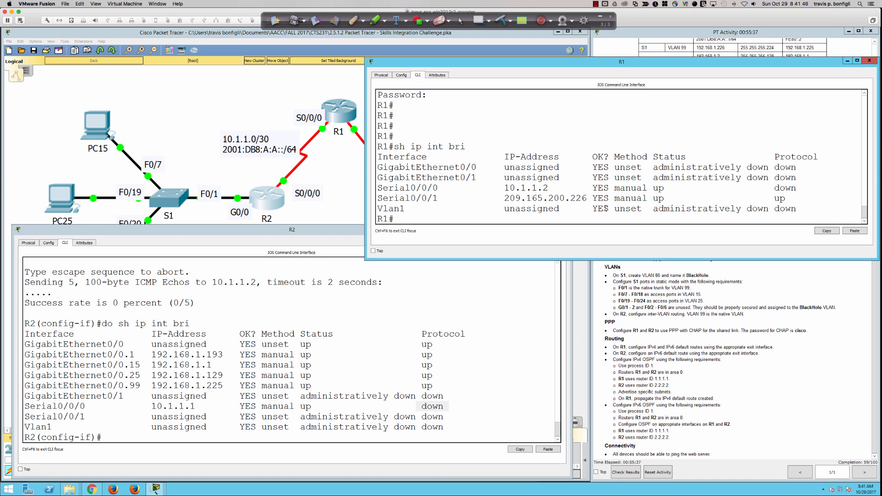
pyautogui.moveTo(607, 187); pyautogui.dragTo(799, 190)
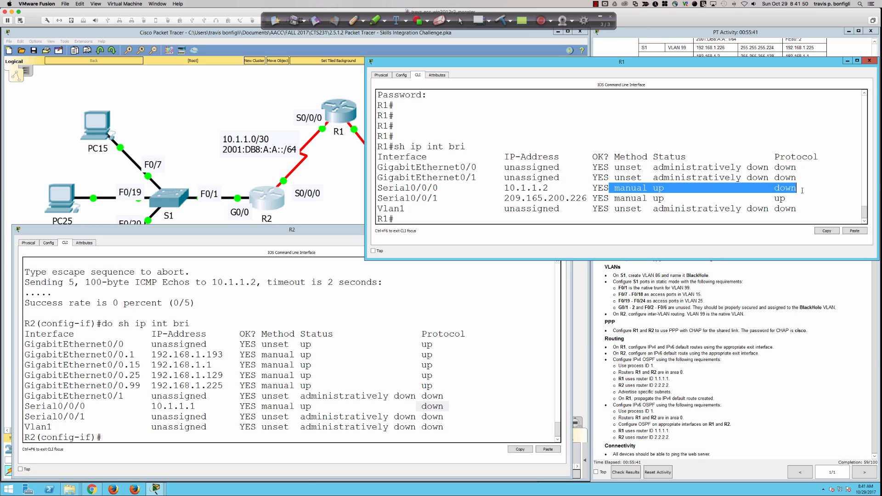
pyautogui.click(804, 199)
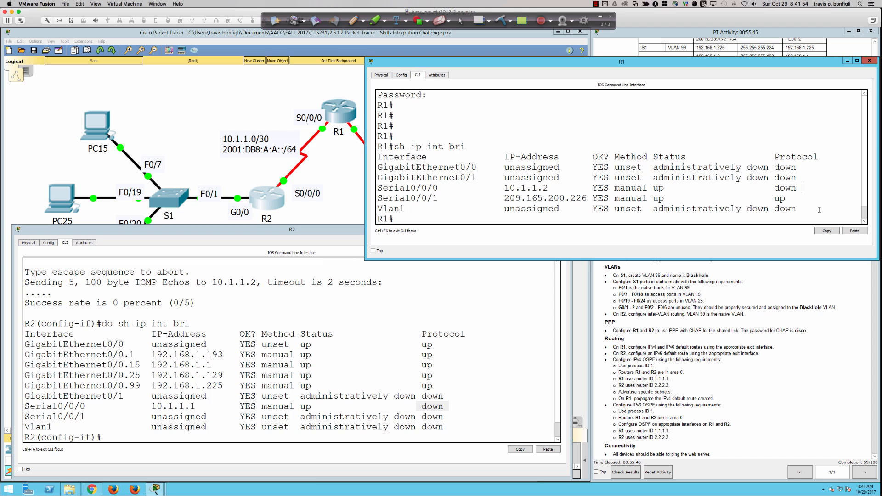
# Step: Display R1's running configuration with 'sh run' and page through it
pyautogui.press('Return')
pyautogui.press('Return')
pyautogui.press('Return')
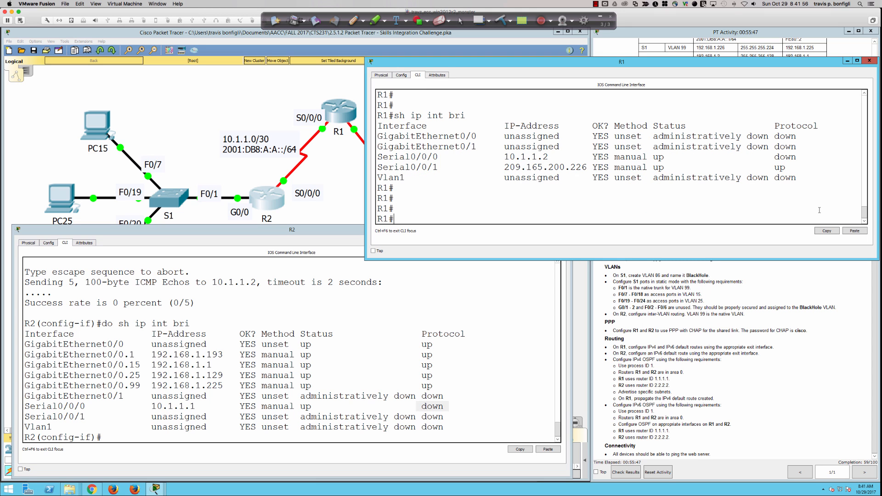
pyautogui.write('sh run')
pyautogui.press('Return')
pyautogui.press('space')
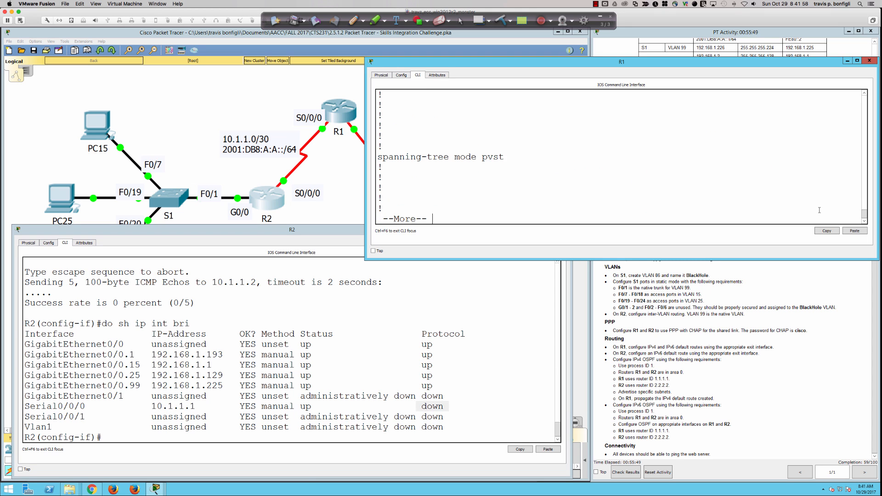
# Step: Page R1's config to Serial0/0/0, then run 'do sh run' on R2 and step down to its serial settings
pyautogui.press('space')
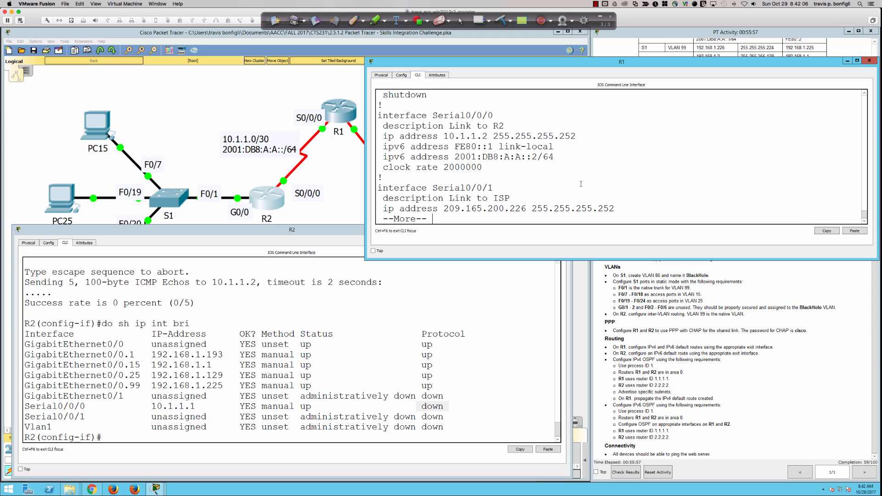
pyautogui.click(511, 317)
pyautogui.write('do shr u')
pyautogui.write('n')
pyautogui.press('Return')
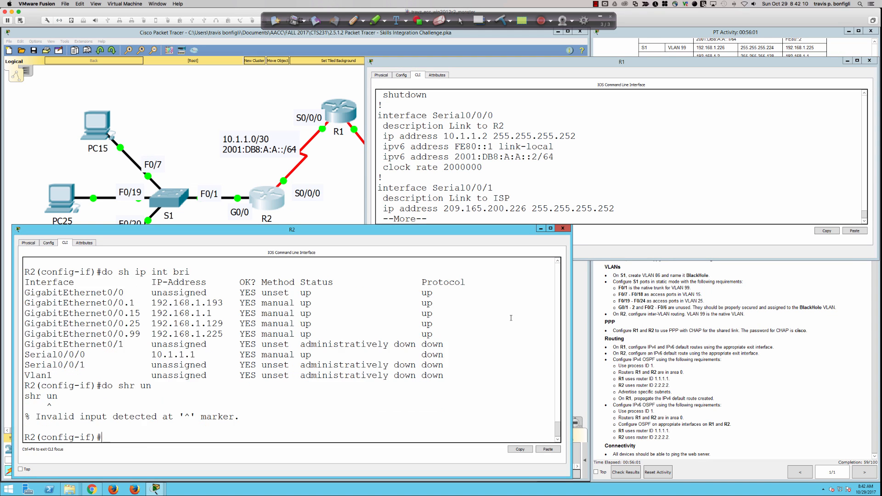
pyautogui.write('do sh run')
pyautogui.press('Return')
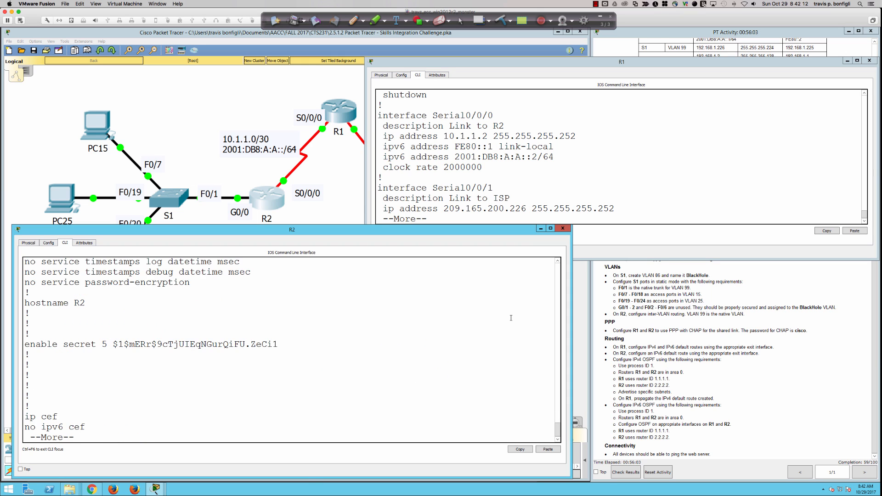
pyautogui.press('space')
pyautogui.press('space')
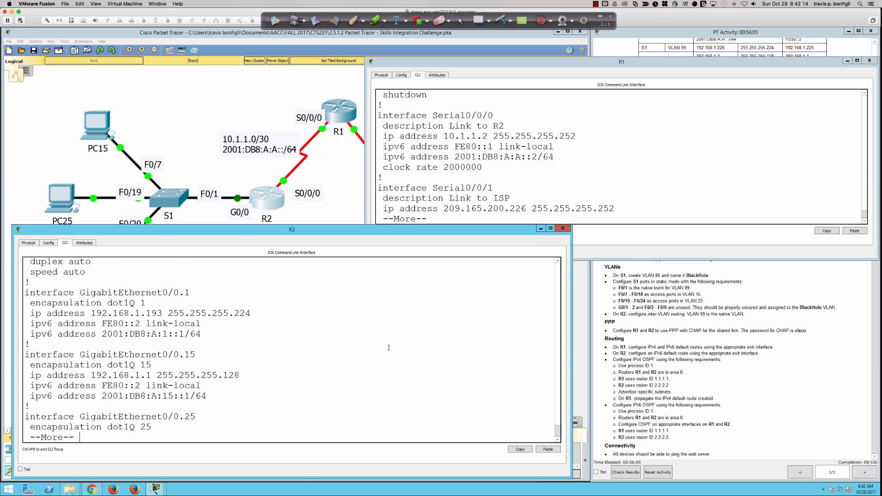
pyautogui.press('space')
pyautogui.press('Return')
pyautogui.press('Return')
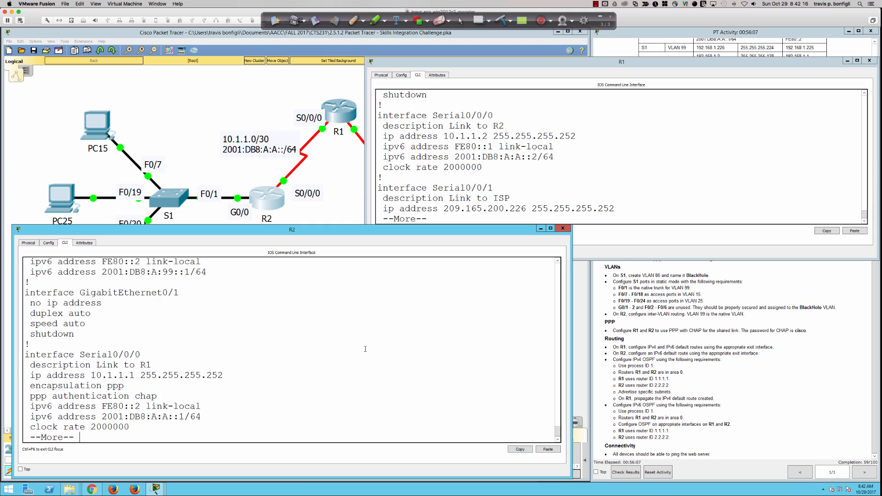
pyautogui.press('Return')
pyautogui.press('Return')
pyautogui.press('Return')
pyautogui.press('Return')
pyautogui.press('Return')
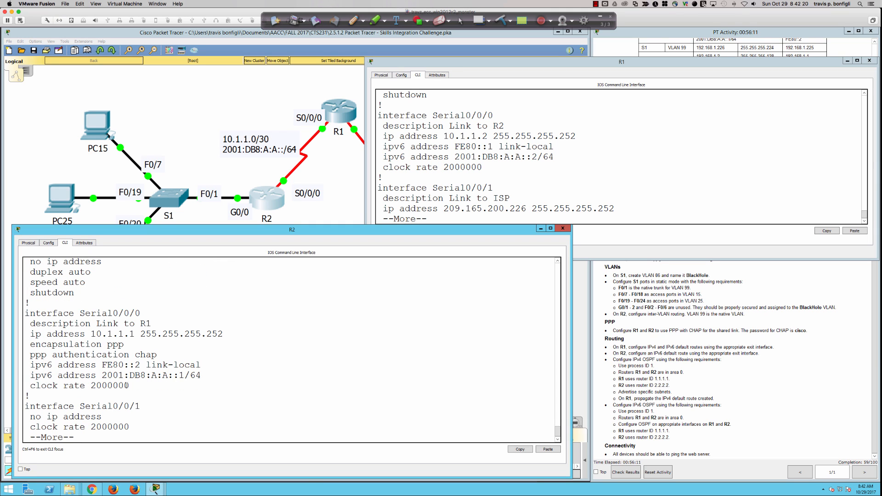
# Step: Highlight both routers' Serial0/0/0 clock rate 2000000 lines, then quit R1's listing and enter 'sh controller s0/0/0'
pyautogui.moveTo(129, 385); pyautogui.dragTo(35, 385)
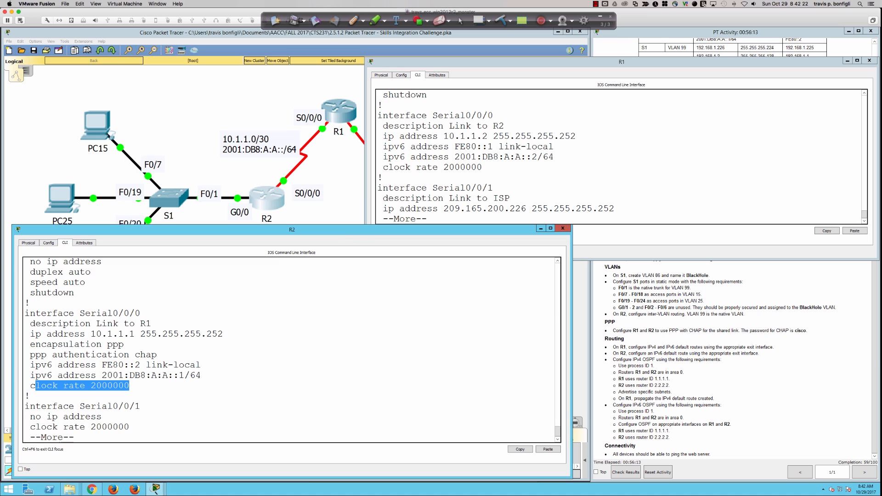
pyautogui.moveTo(479, 167); pyautogui.dragTo(386, 168)
pyautogui.click(668, 179)
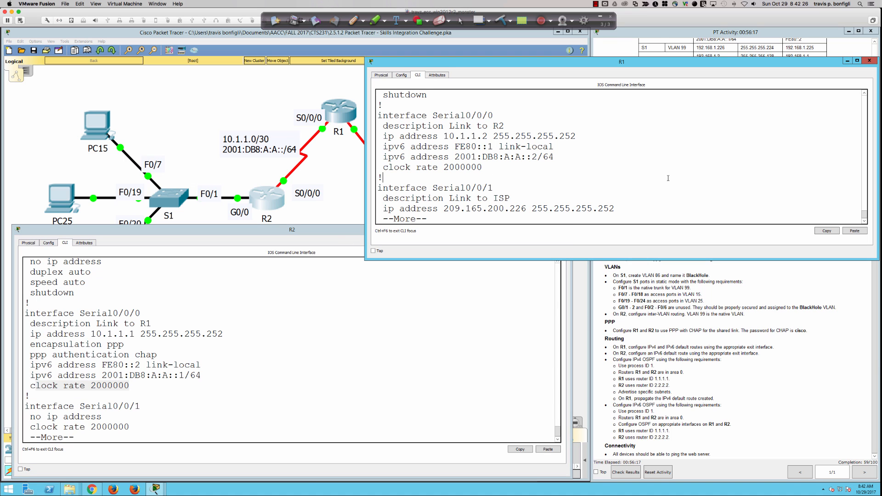
pyautogui.press('q')
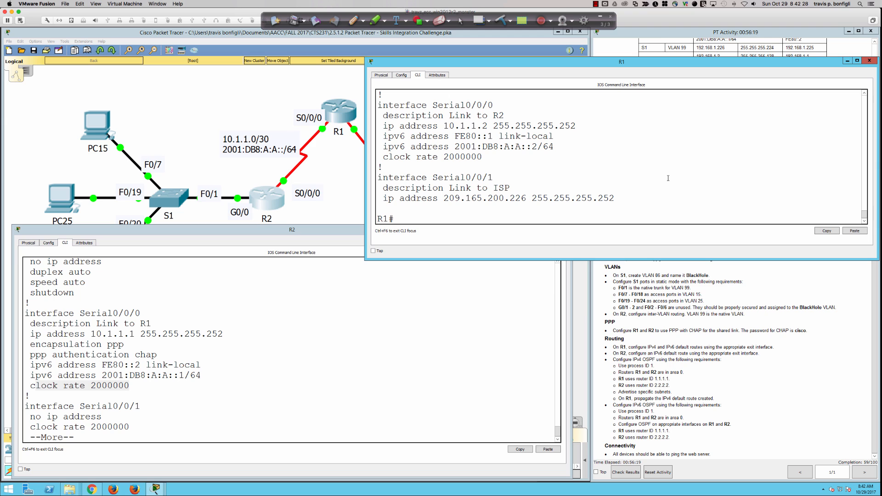
pyautogui.write('sh controller s0/0/0')
# Step: Run the Serial0/0/0 controller check on R1 and highlight that it is the DTE end
pyautogui.press('Return')
pyautogui.scroll(3, 581, 176)
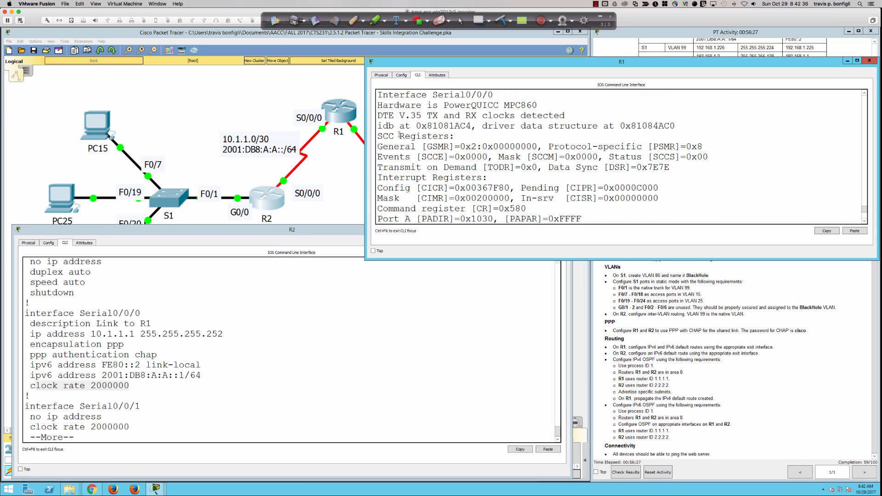
pyautogui.moveTo(377, 115); pyautogui.dragTo(404, 116)
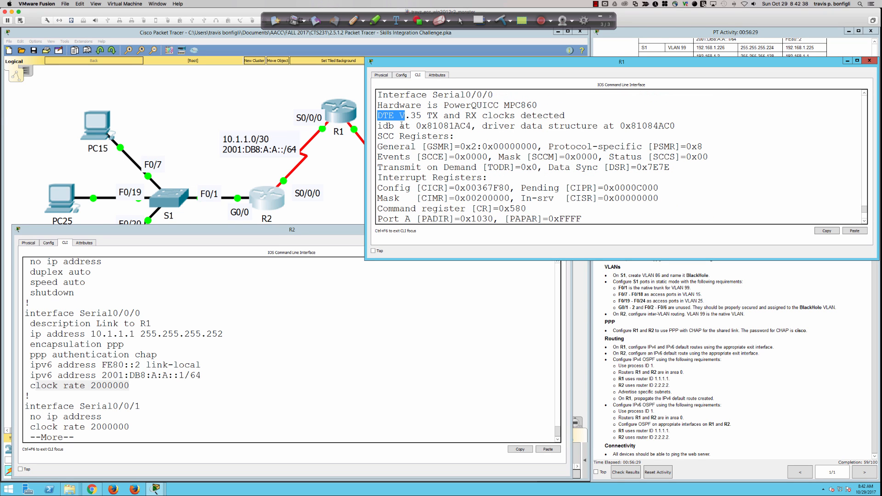
# Step: Run 'do sh controllers s0/0/0' on R2, highlighting its DCE clock rate 2000000, then return to the topology
pyautogui.click(378, 371)
pyautogui.write('qdo sh cont')
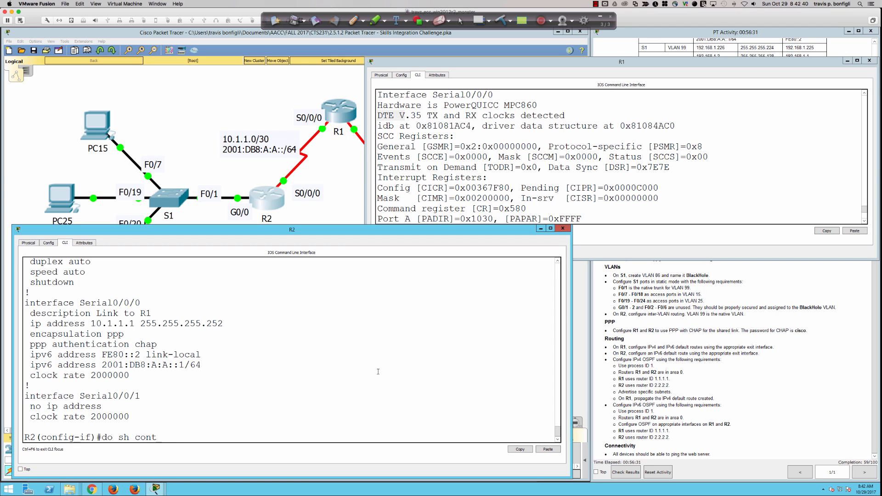
pyautogui.write('rollers s0/0/0')
pyautogui.press('Return')
pyautogui.scroll(3, 378, 371)
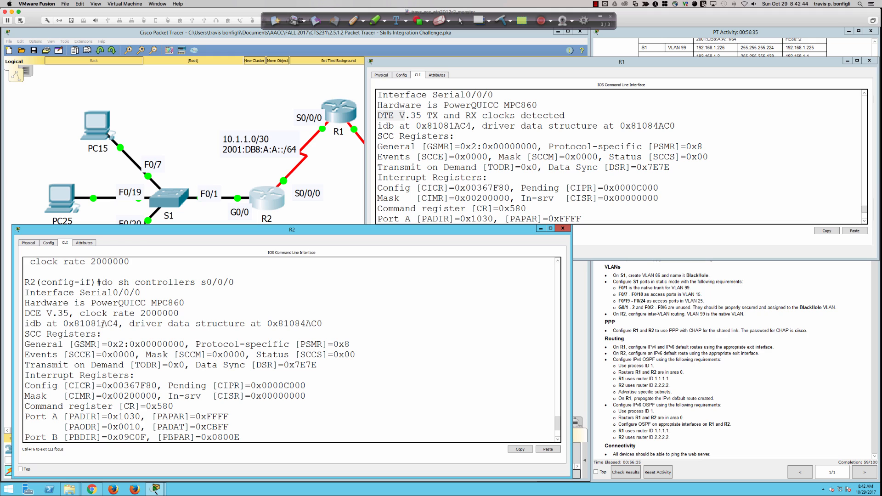
pyautogui.moveTo(43, 313); pyautogui.dragTo(183, 311)
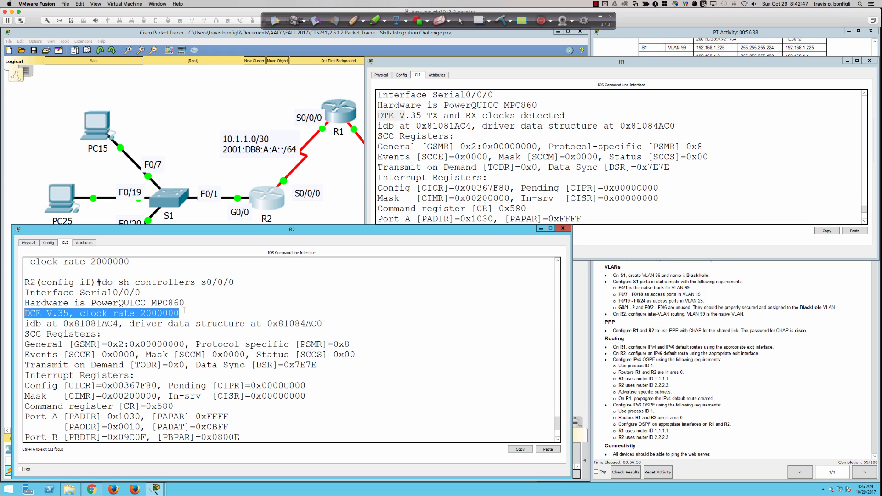
pyautogui.click(365, 293)
pyautogui.click(281, 73)
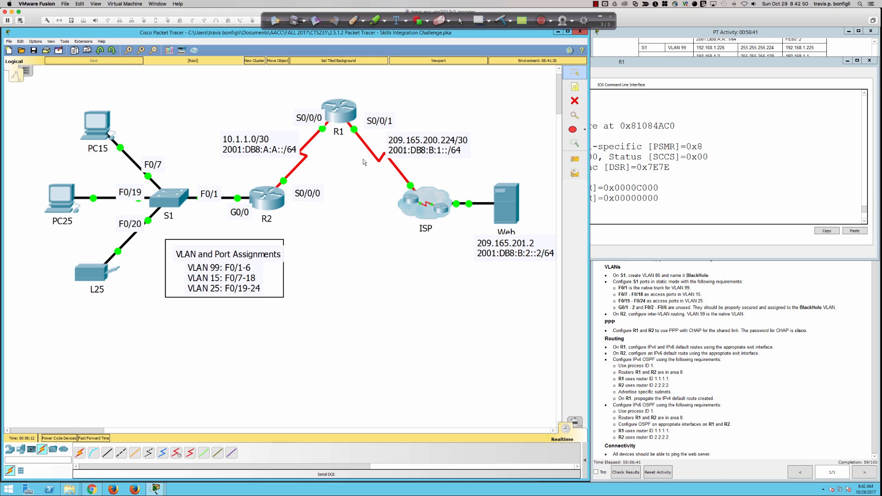
pyautogui.scroll(1, 363, 158)
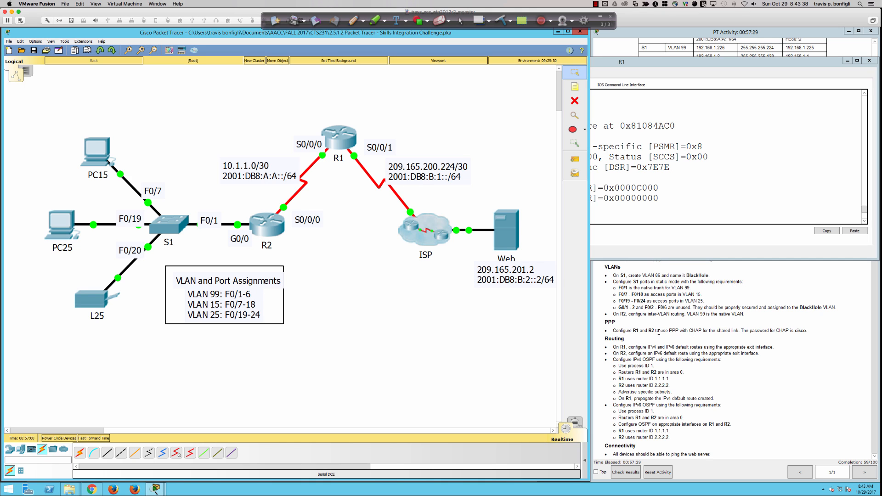
# Step: On R1, create the CHAP username R2 with its shared password in global configuration
pyautogui.click(628, 141)
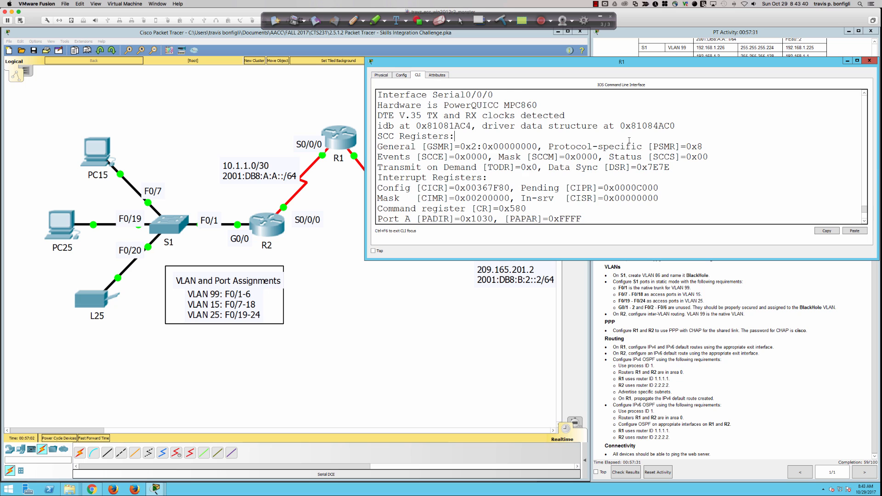
pyautogui.press('Return')
pyautogui.press('Return')
pyautogui.press('Return')
pyautogui.press('Return')
pyautogui.write('conf t')
pyautogui.press('Return')
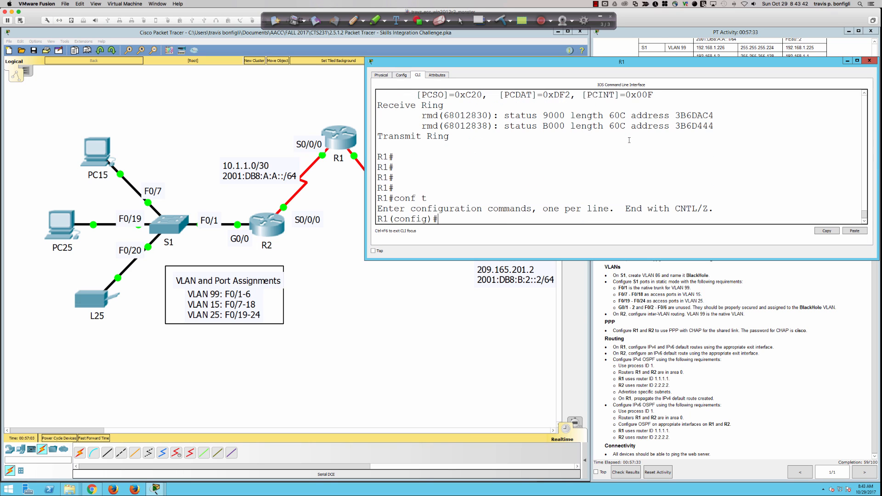
pyautogui.write('int s0')
pyautogui.press('BackSpace')
pyautogui.press('BackSpace')
pyautogui.press('BackSpace')
pyautogui.press('BackSpace')
pyautogui.press('BackSpace')
pyautogui.press('BackSpace')
pyautogui.press('Return')
pyautogui.press('Return')
pyautogui.press('Return')
pyautogui.write('us')
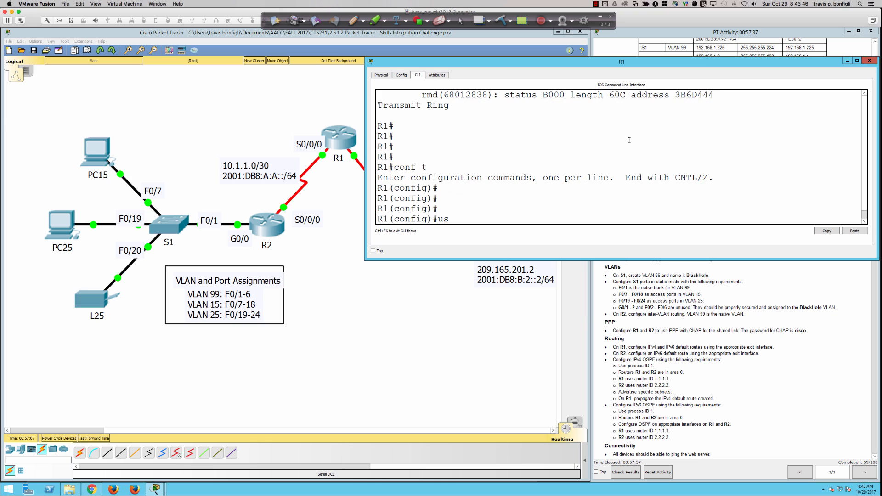
pyautogui.write('ername R2 password cisco')
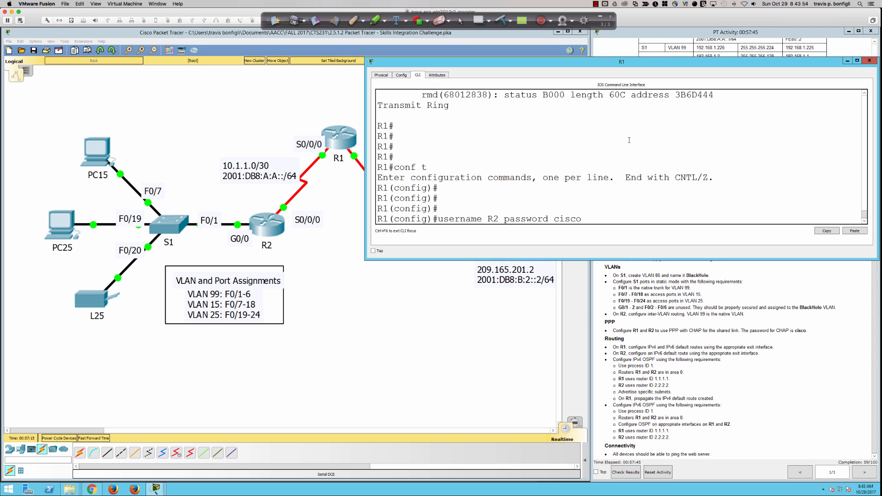
pyautogui.press('Return')
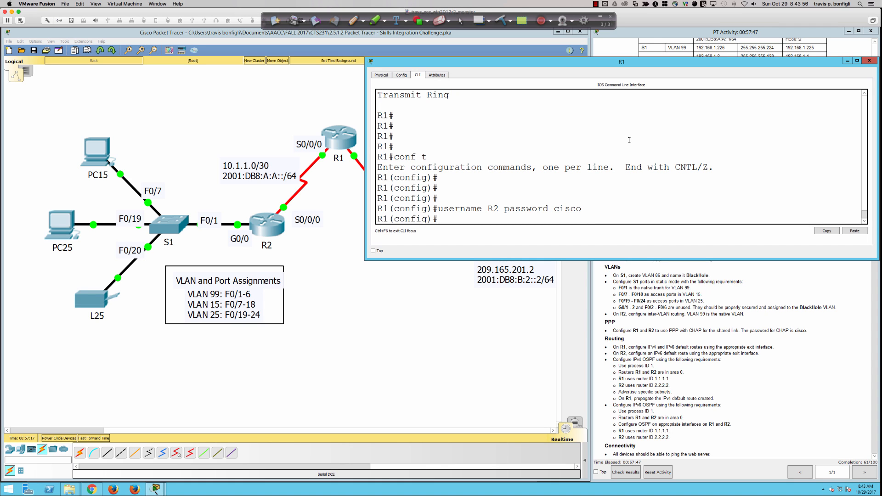
# Step: Set Serial0/0/0 to PPP encapsulation with CHAP authentication
pyautogui.press('Return')
pyautogui.press('Return')
pyautogui.press('Return')
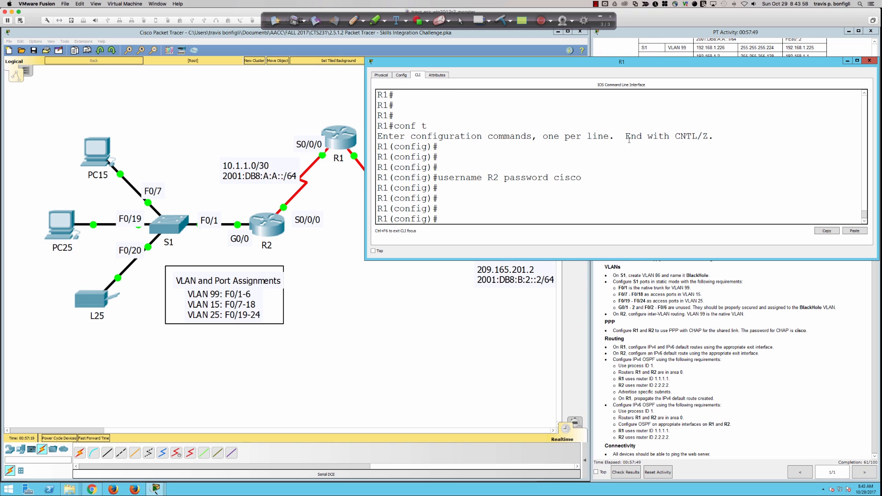
pyautogui.write('int s0/0/0')
pyautogui.press('Return')
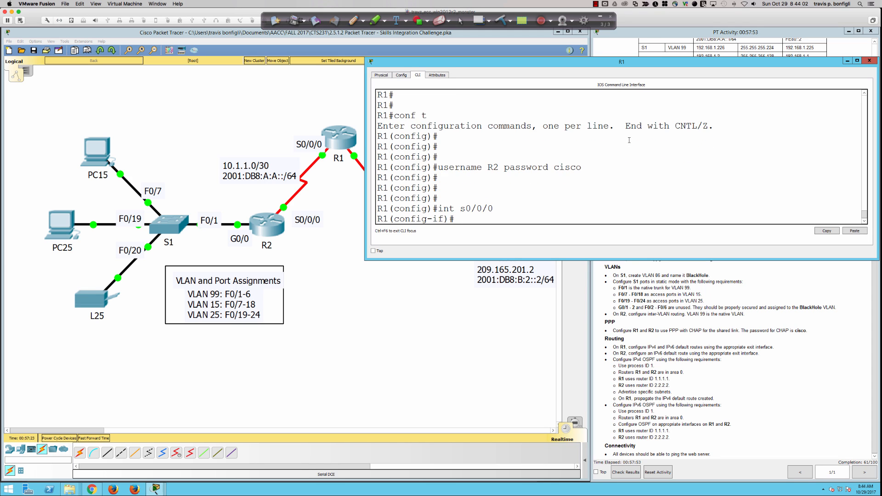
pyautogui.write('enc')
pyautogui.press('Tab')
pyautogui.write('ppp')
pyautogui.press('Return')
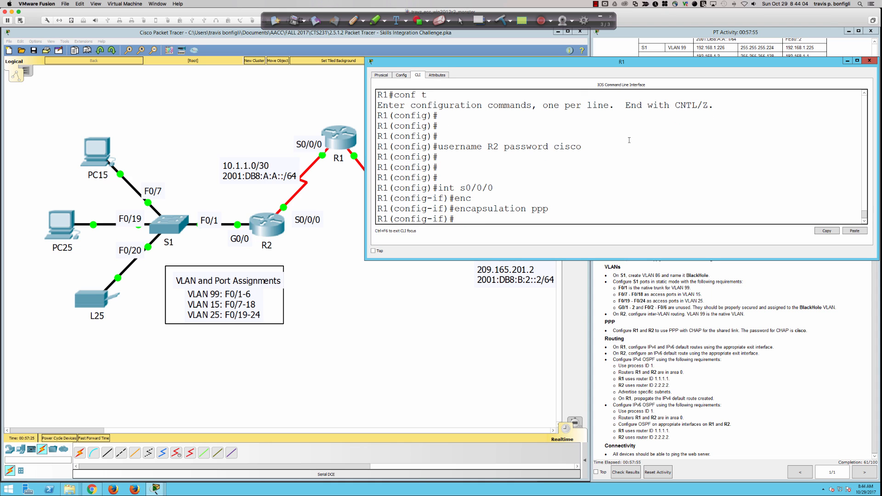
pyautogui.write('ppp authen')
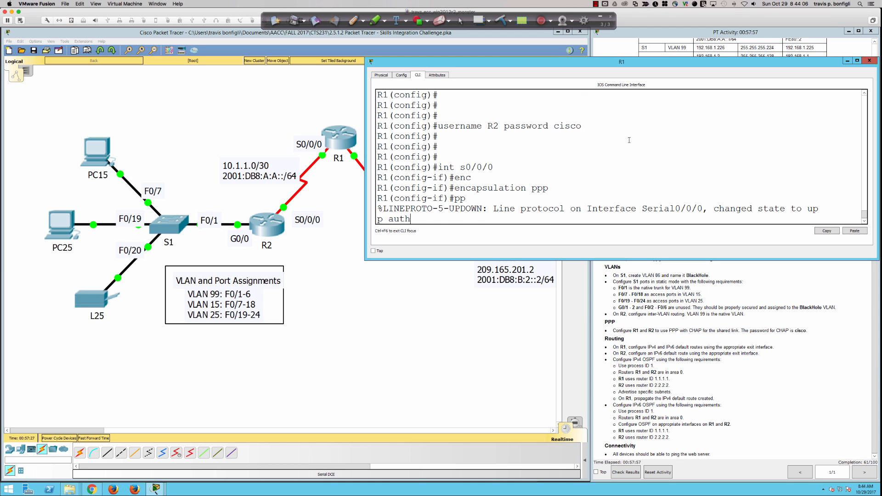
pyautogui.press('Tab')
pyautogui.write('chap')
pyautogui.press('Return')
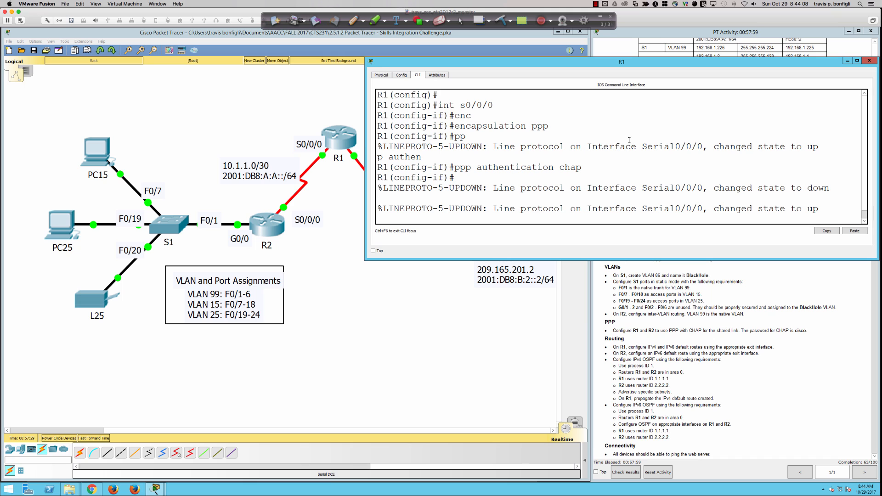
# Step: Ping 10.1.1.1 from R1 and confirm a 5/5 success
pyautogui.press('Return')
pyautogui.press('Return')
pyautogui.press('Return')
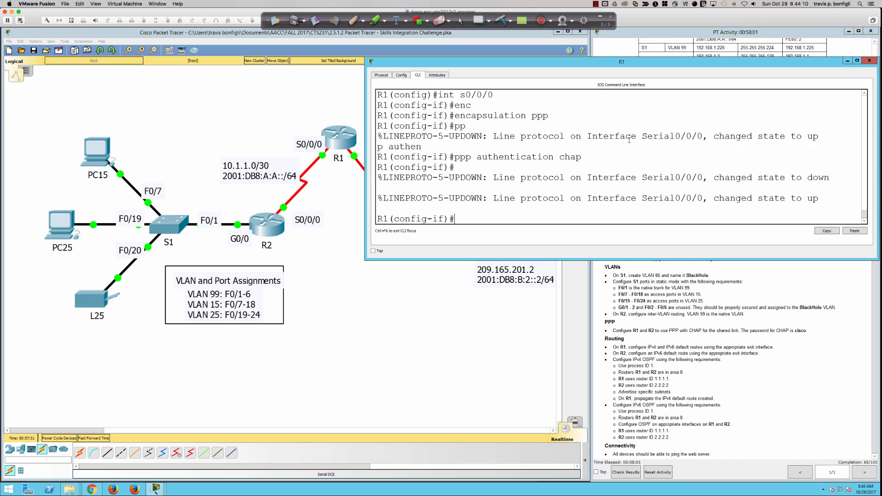
pyautogui.write('do ping 10.1.1.1')
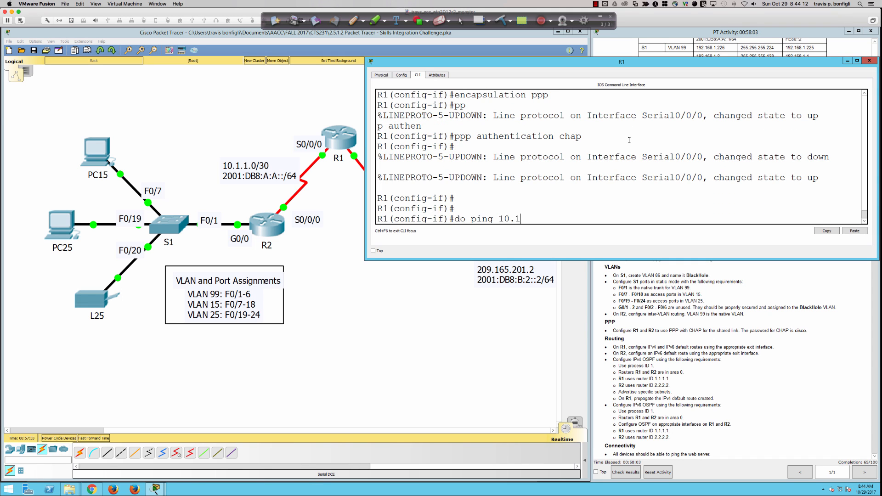
pyautogui.press('Return')
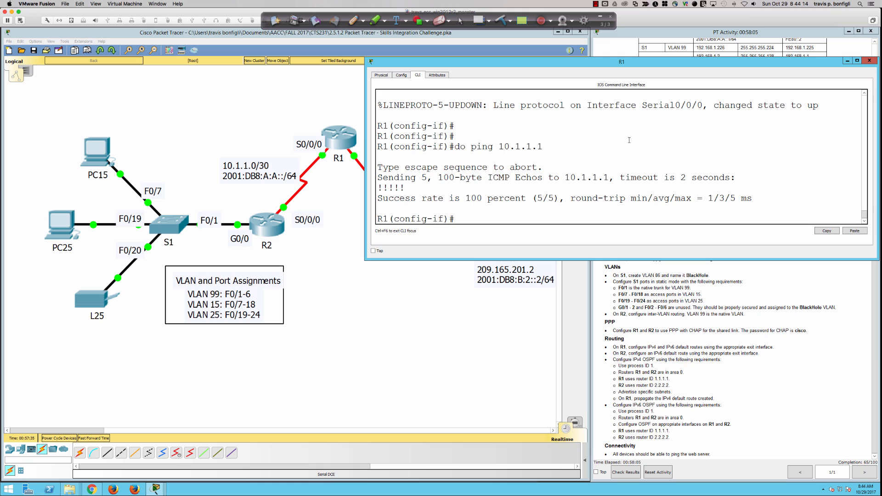
pyautogui.press('Return')
pyautogui.press('Return')
pyautogui.press('Return')
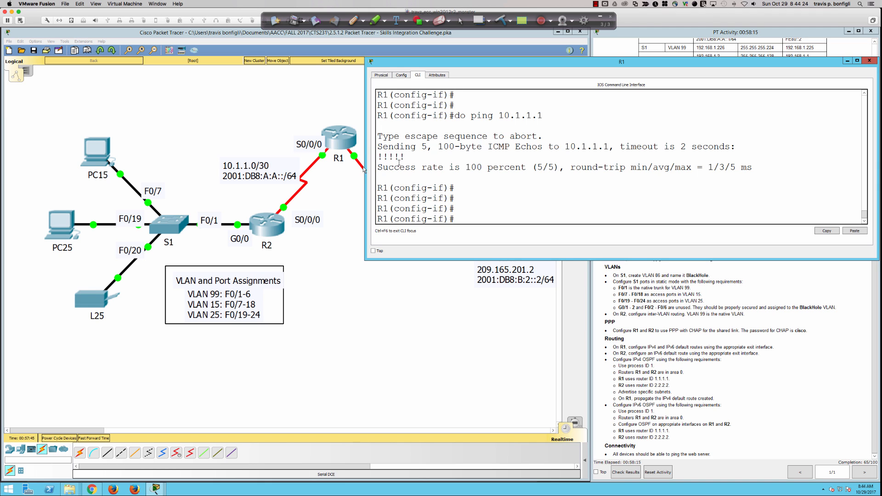
# Step: Ping 10.1.1.2 from PC25's command prompt, see it time out, then close the window
pyautogui.click(66, 228)
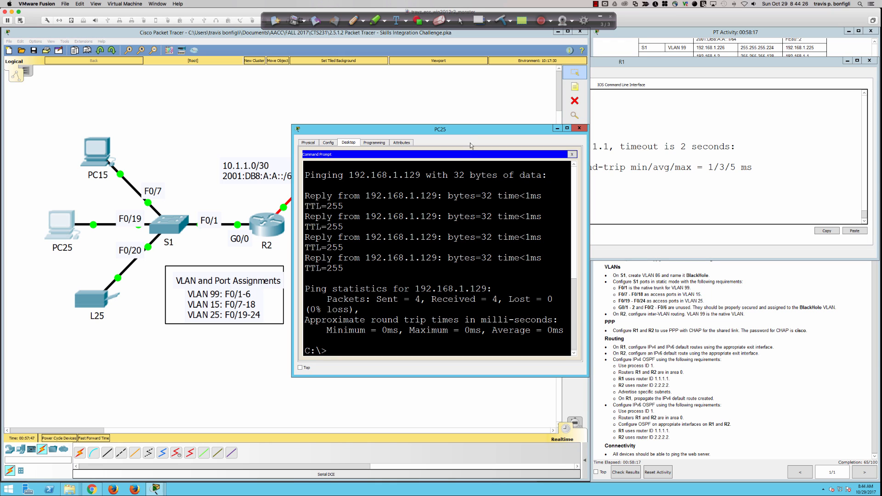
pyautogui.moveTo(469, 131); pyautogui.dragTo(443, 224)
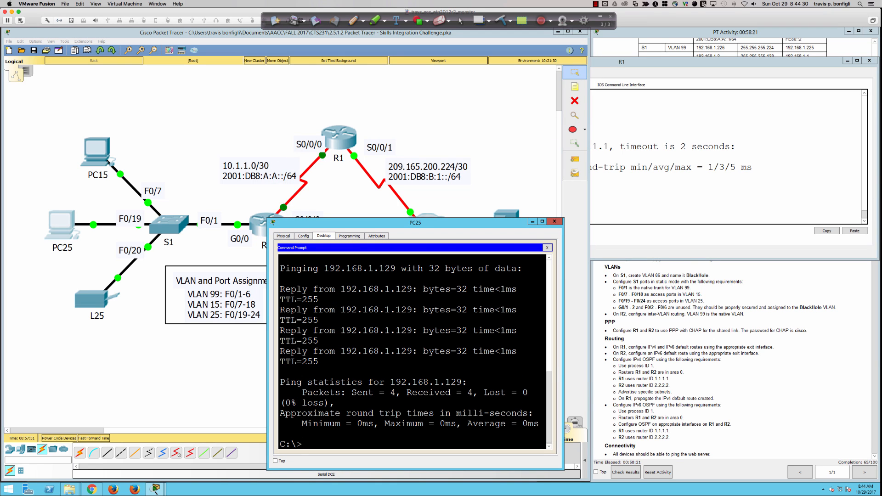
pyautogui.write('ping 10.1.1.2')
pyautogui.press('Return')
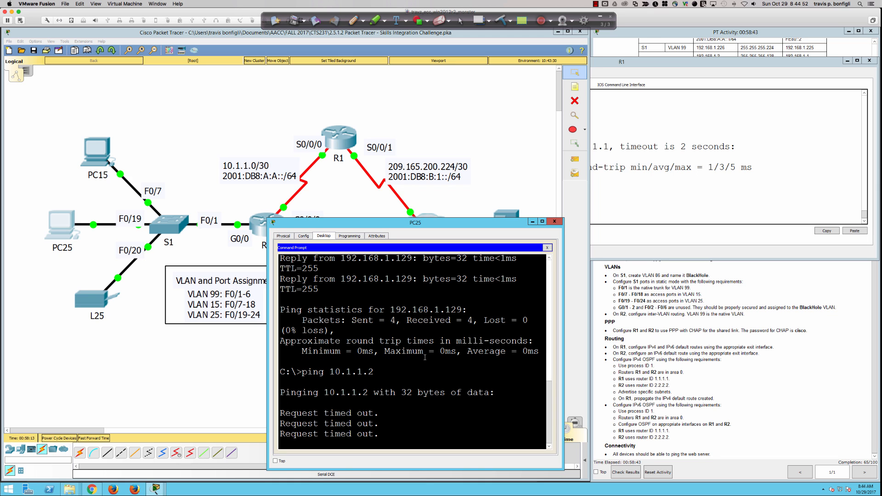
pyautogui.click(532, 223)
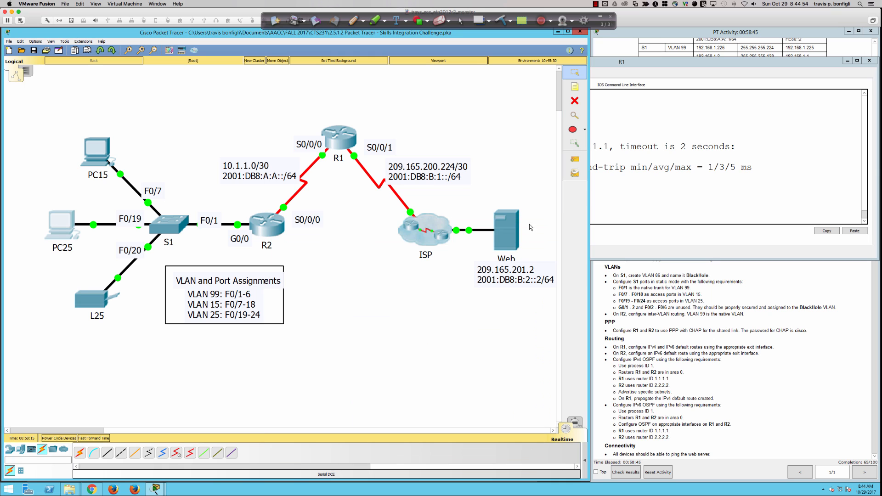
# Step: Read the PPP and Routing requirements in the activity instructions, then return to R1's CLI
pyautogui.moveTo(614, 330); pyautogui.dragTo(766, 329)
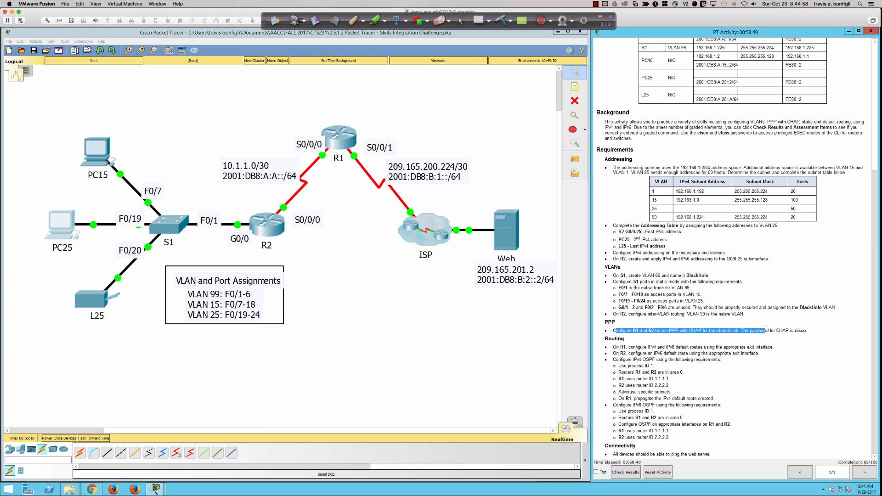
pyautogui.click(680, 333)
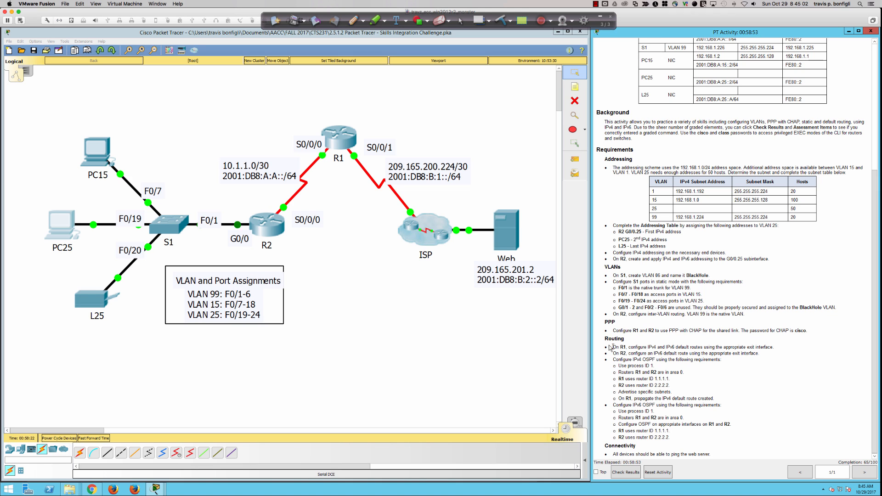
pyautogui.moveTo(604, 342); pyautogui.dragTo(686, 438)
pyautogui.click(631, 348)
pyautogui.click(334, 147)
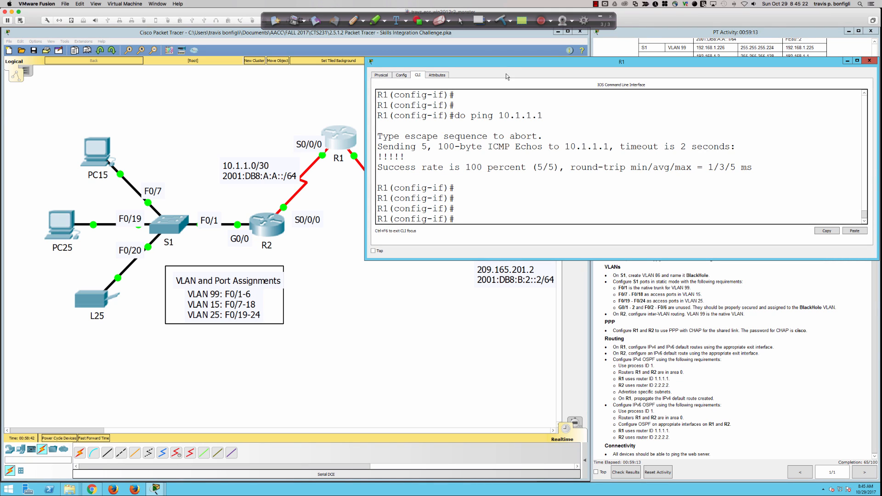
# Step: Add R1's default routes 0.0.0.0 0.0.0.0 and ::/0, both out Serial0/0/1
pyautogui.press('Return')
pyautogui.press('Return')
pyautogui.press('Return')
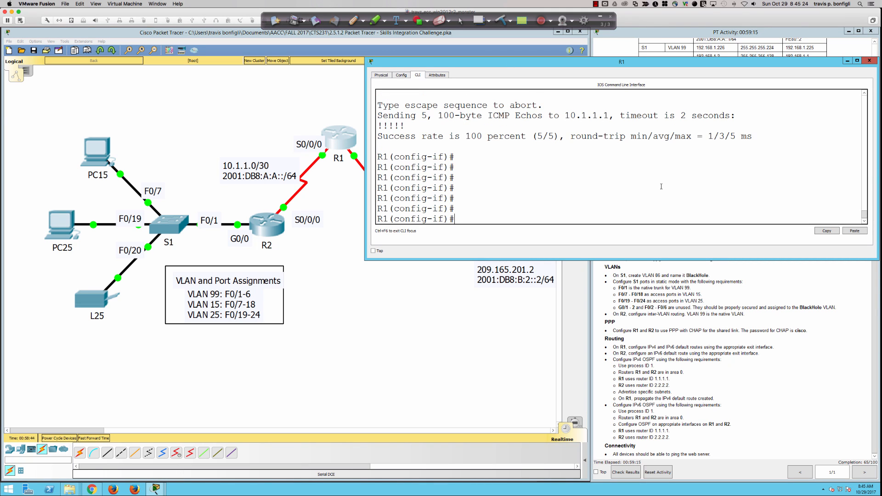
pyautogui.write('exit')
pyautogui.press('Return')
pyautogui.write('ip ')
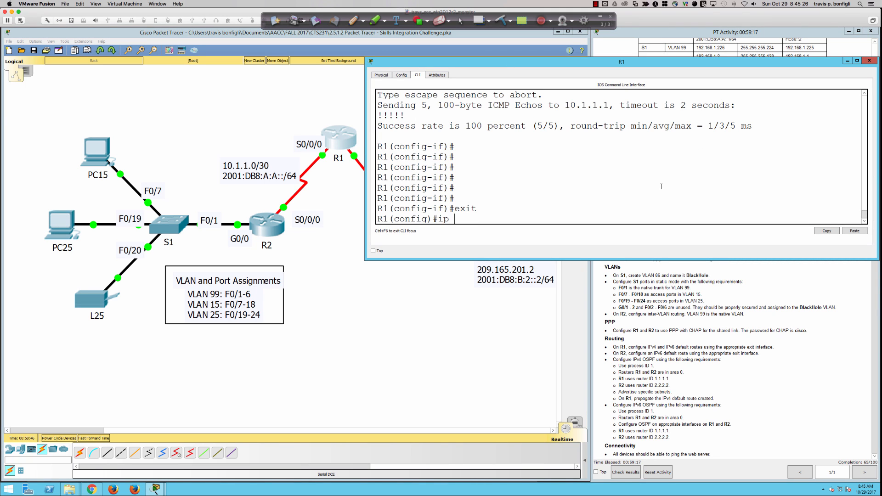
pyautogui.write('route 0.0.0.0 0.0.0.0 s0/0')
pyautogui.moveTo(542, 60)
pyautogui.mouseDown()
pyautogui.moveTo(599, 63)
pyautogui.moveTo(543, 62)
pyautogui.mouseUp()
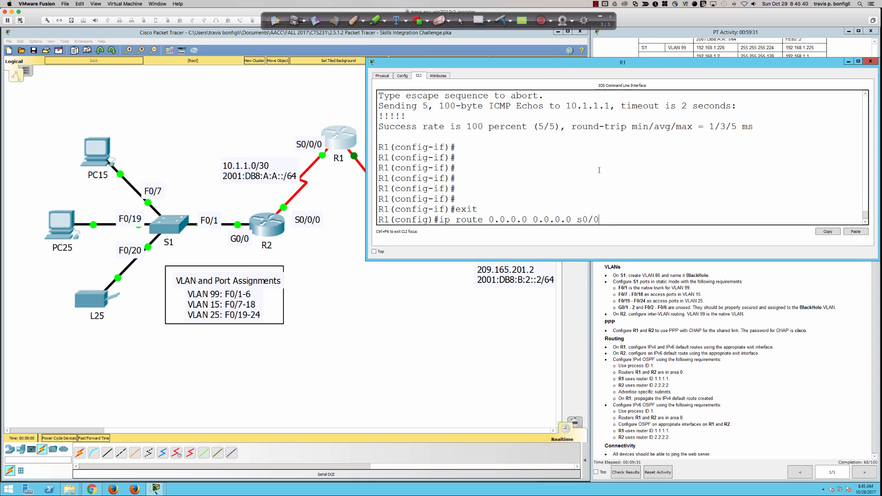
pyautogui.write('/1')
pyautogui.press('Return')
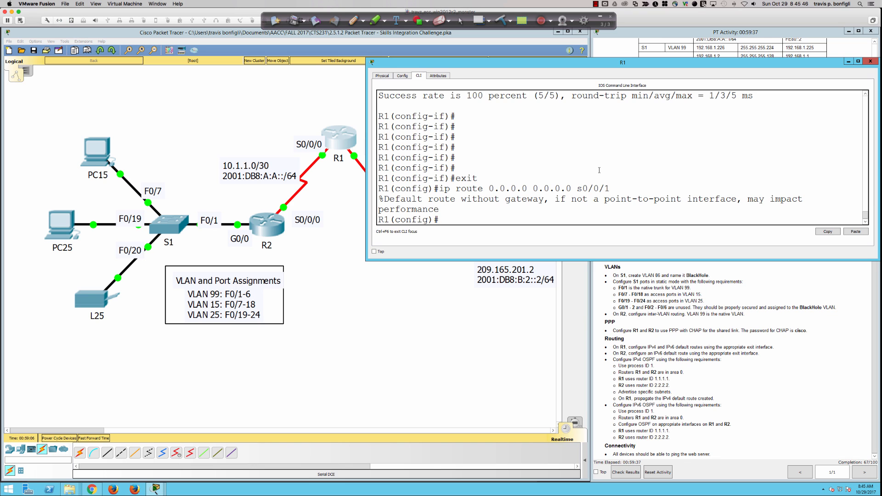
pyautogui.press('Return')
pyautogui.write('ipv')
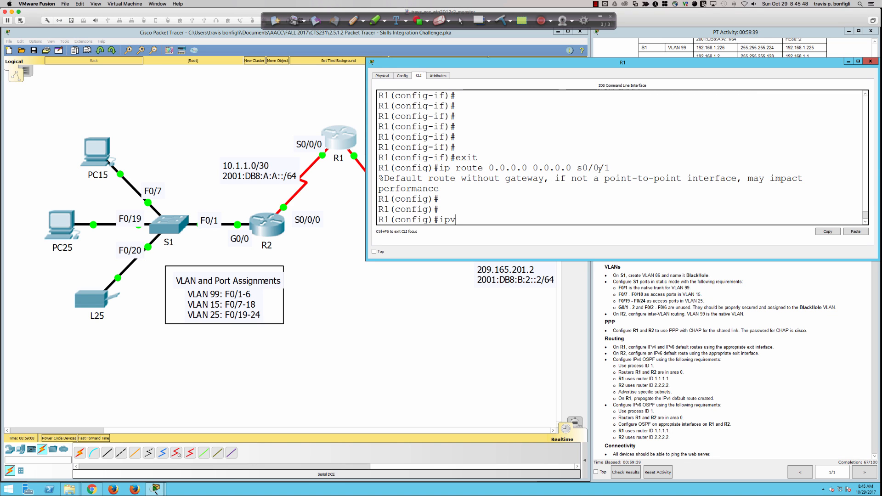
pyautogui.write('6 route ::/0 s0/0/1')
pyautogui.press('Return')
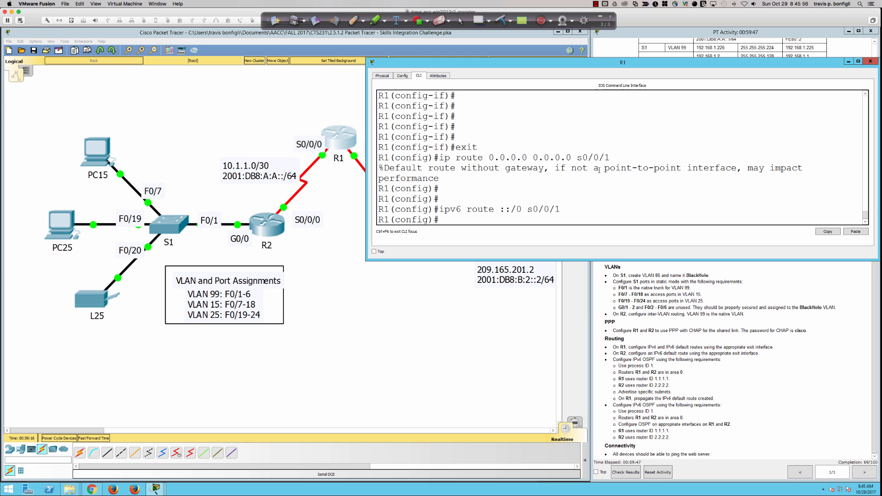
pyautogui.press('Return')
pyautogui.press('Return')
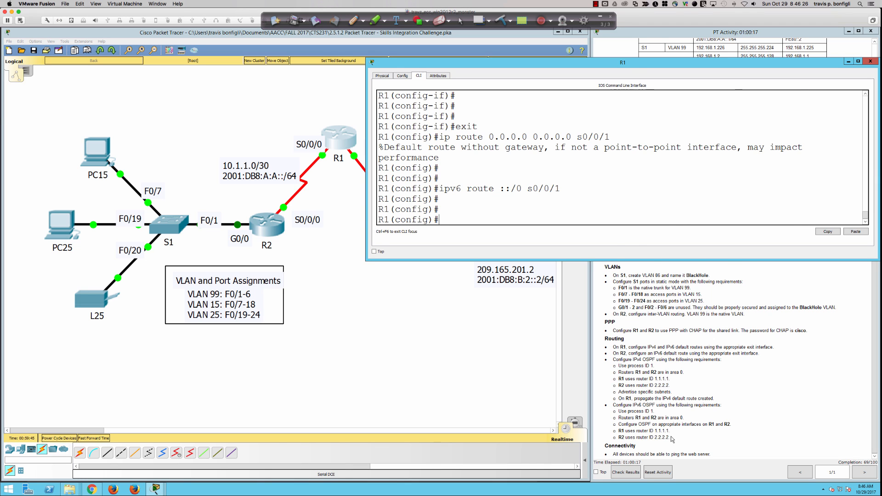
# Step: On R2, add the IPv6 default route ::/0 out Serial0/0/0
pyautogui.moveTo(670, 437); pyautogui.dragTo(613, 405)
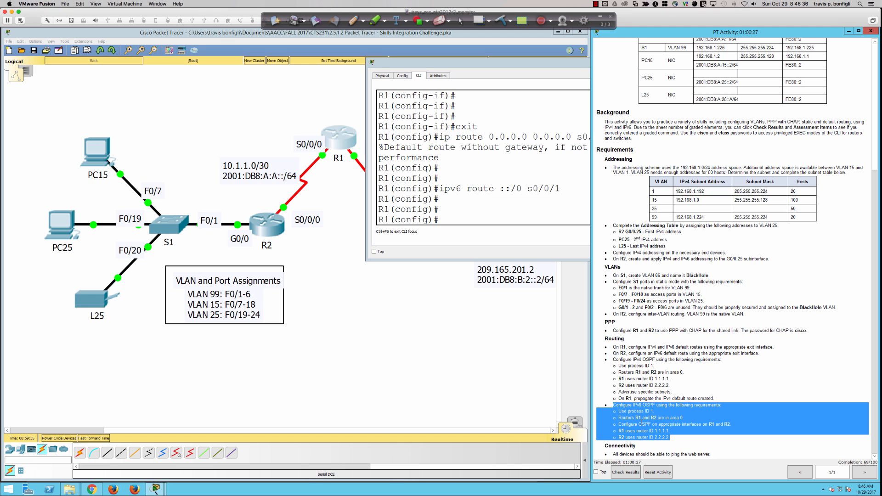
pyautogui.click(258, 222)
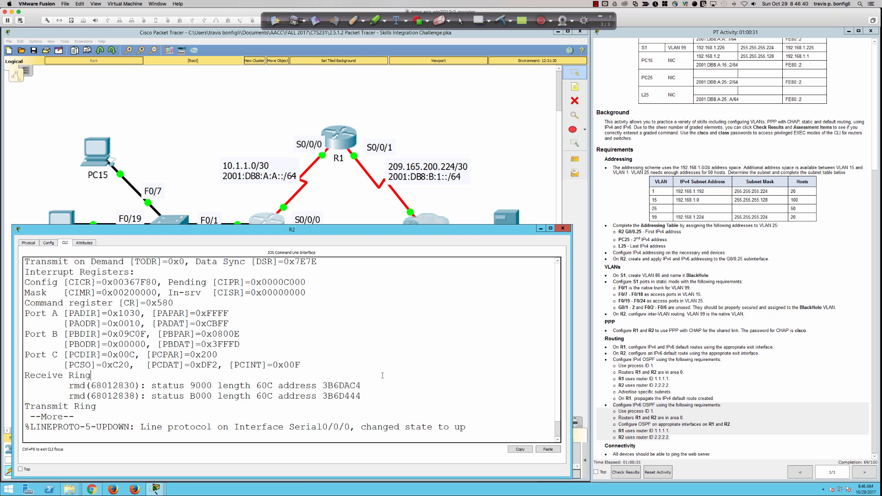
pyautogui.press('space')
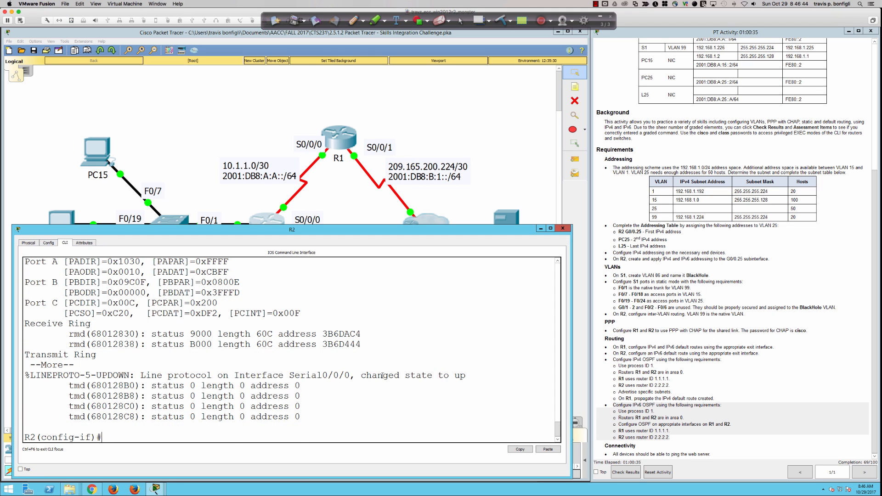
pyautogui.press('Return')
pyautogui.press('Return')
pyautogui.press('Return')
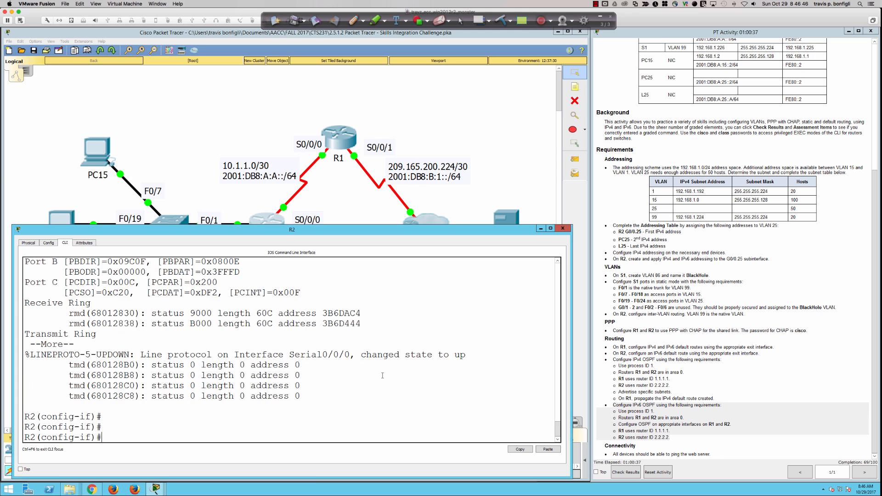
pyautogui.write('exit')
pyautogui.press('Return')
pyautogui.write('ipv')
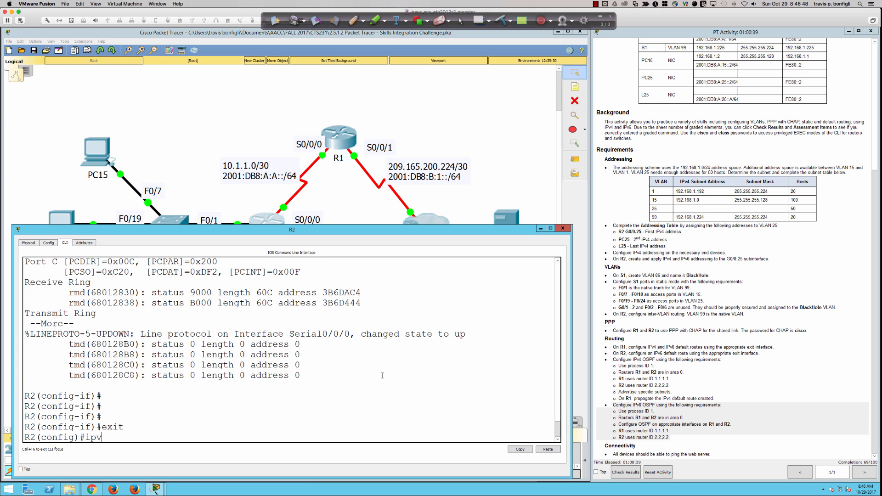
pyautogui.write('6 route ::/0 s0/0/0')
pyautogui.press('Return')
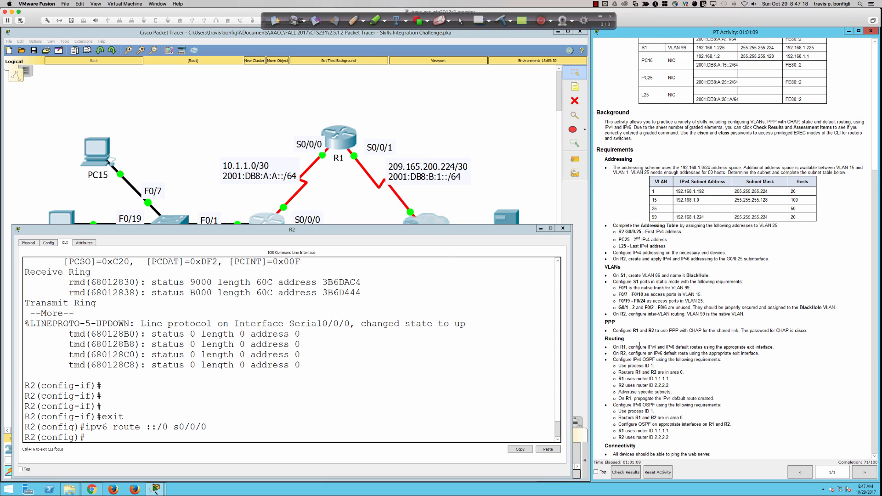
# Step: Start OSPF process 1 on R1 with router ID 1.1.1.1
pyautogui.click(346, 145)
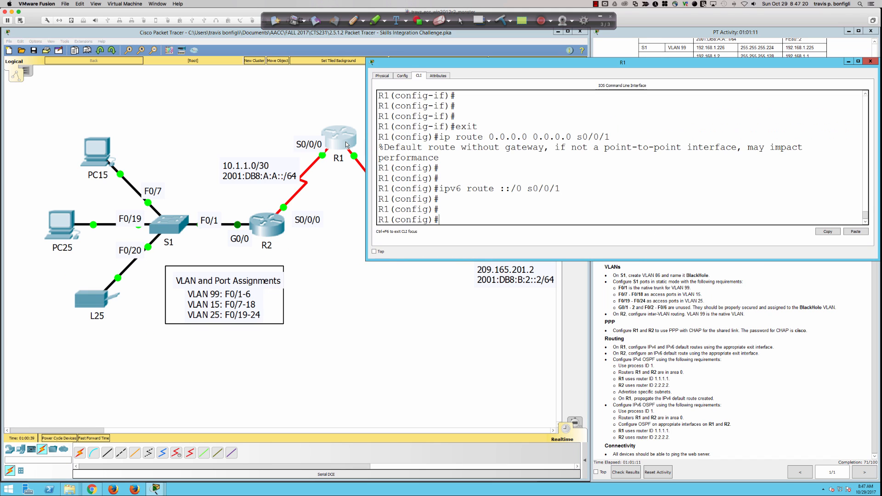
pyautogui.click(678, 162)
pyautogui.press('Return')
pyautogui.press('Return')
pyautogui.write('rou')
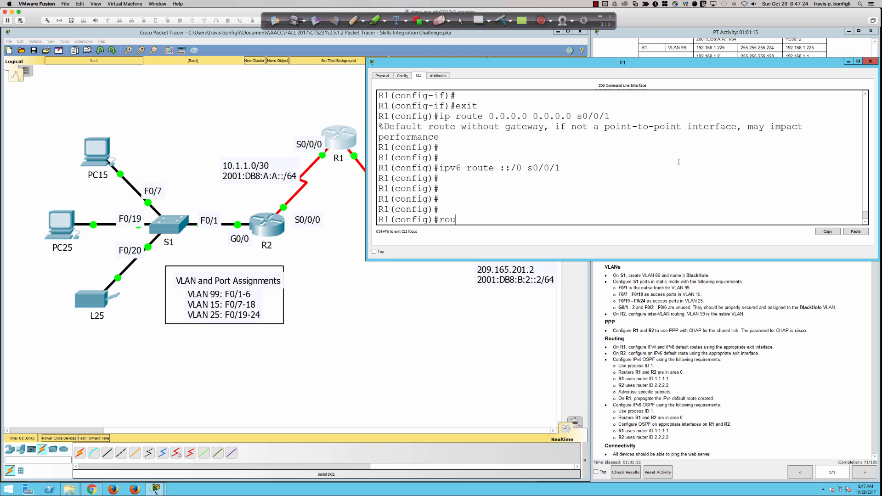
pyautogui.write('ter ospf 1')
pyautogui.press('Return')
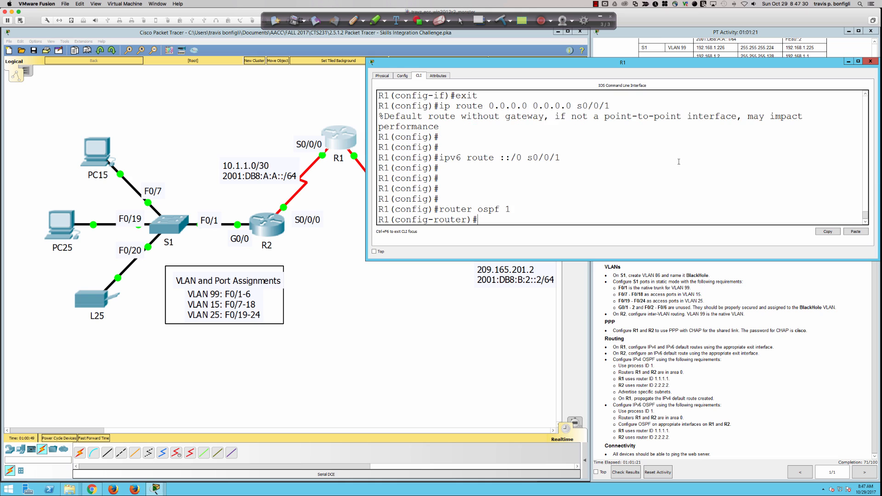
pyautogui.write('route')
pyautogui.press('Tab')
pyautogui.write('1.1.1.')
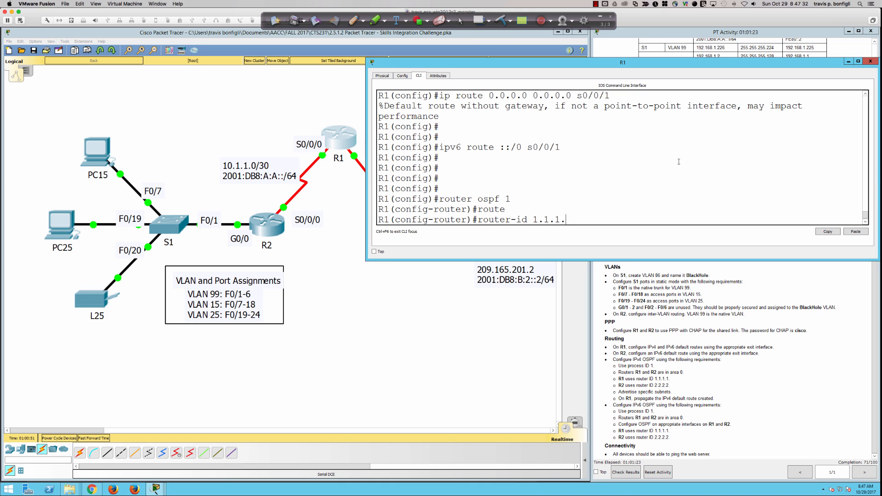
pyautogui.write('1')
pyautogui.press('Return')
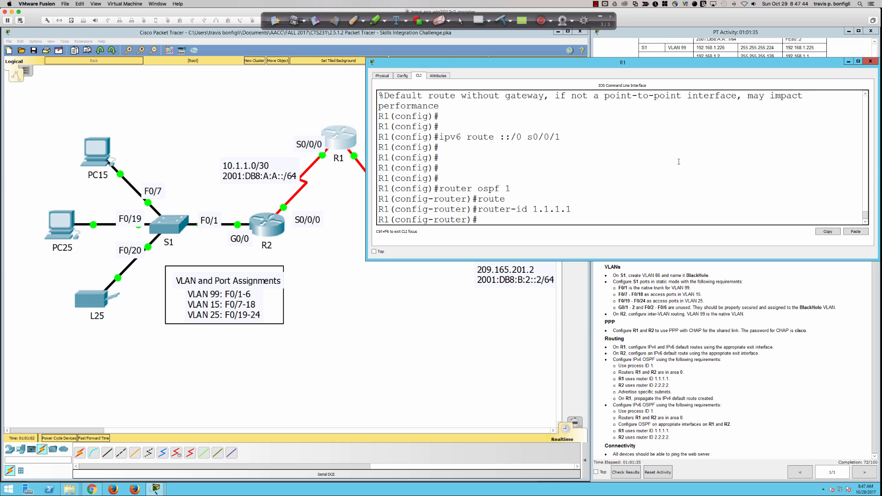
# Step: List R1's interface addresses, then make Serial0/0/1 passive and remove that setting again
pyautogui.write('do sh ip int bri')
pyautogui.press('Return')
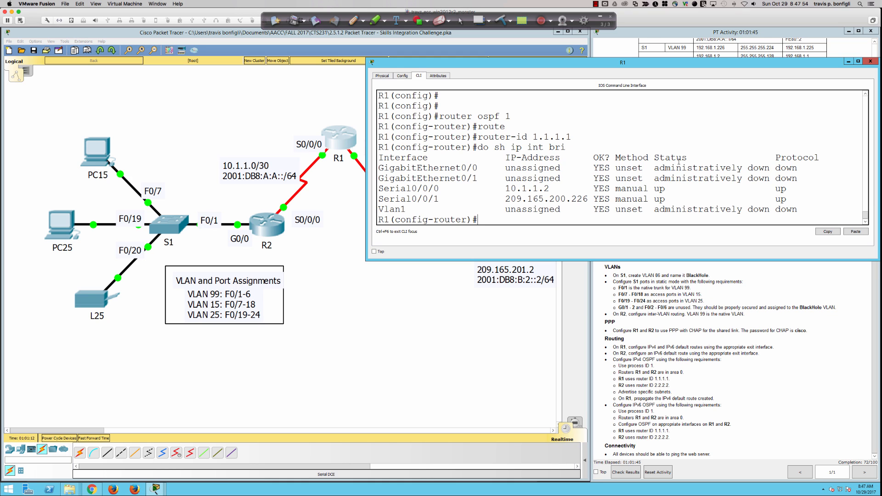
pyautogui.write('pas')
pyautogui.press('Tab')
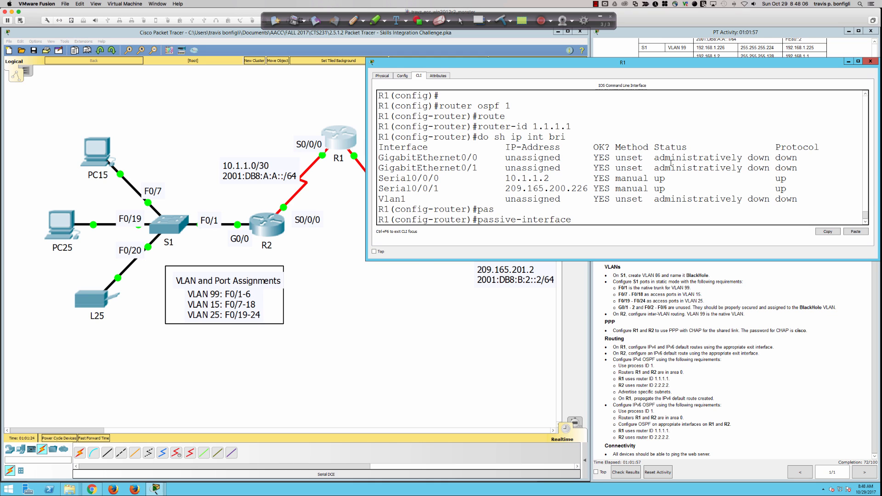
pyautogui.click(336, 294)
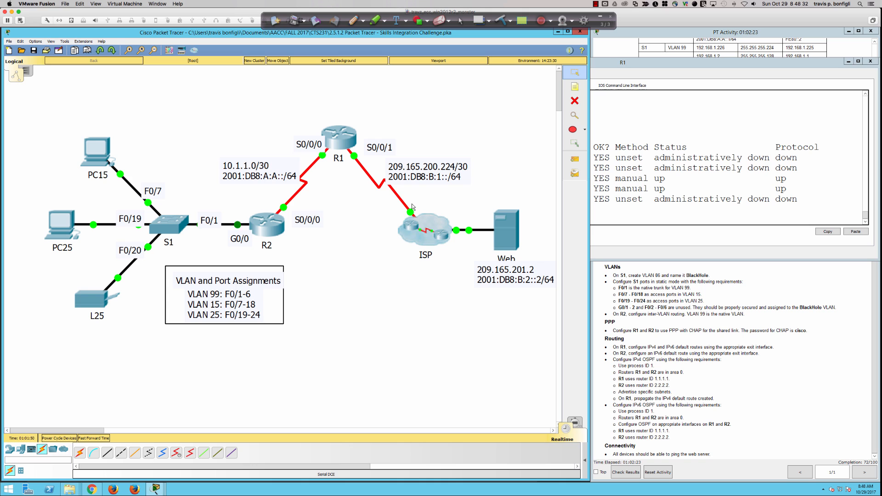
pyautogui.click(703, 167)
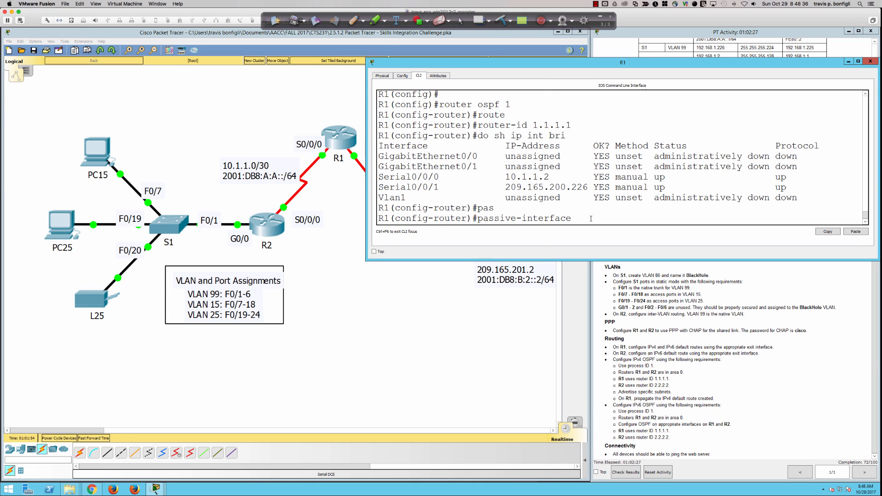
pyautogui.write('s0/0/1')
pyautogui.press('Return')
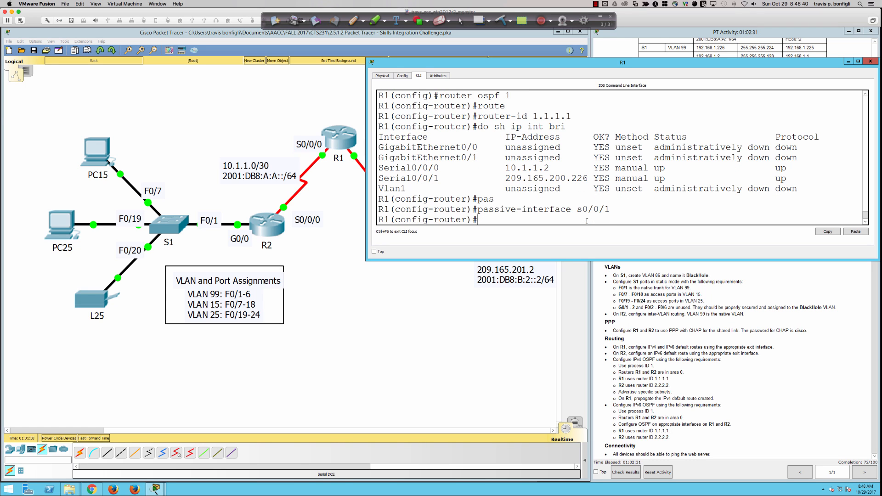
pyautogui.press('Up')
pyautogui.press('Left')
pyautogui.press('Left')
pyautogui.press('Left')
pyautogui.press('Left')
pyautogui.write('no')
pyautogui.press('Return')
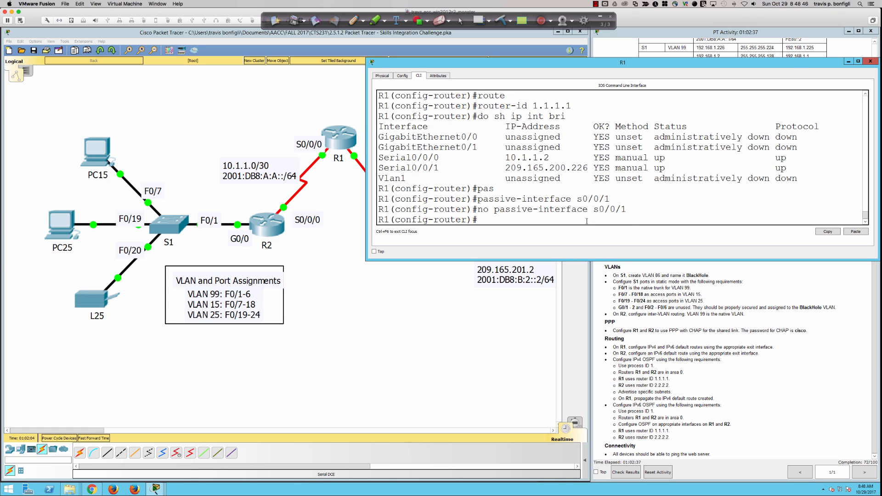
pyautogui.press('Up')
pyautogui.press('Up')
pyautogui.press('BackSpace')
pyautogui.press('BackSpace')
pyautogui.press('BackSpace')
pyautogui.press('BackSpace')
pyautogui.press('BackSpace')
pyautogui.press('BackSpace')
pyautogui.press('BackSpace')
pyautogui.press('BackSpace')
pyautogui.press('BackSpace')
pyautogui.press('BackSpace')
pyautogui.press('BackSpace')
pyautogui.press('BackSpace')
pyautogui.press('BackSpace')
pyautogui.press('BackSpace')
pyautogui.press('BackSpace')
pyautogui.press('BackSpace')
pyautogui.press('BackSpace')
pyautogui.press('BackSpace')
pyautogui.press('BackSpace')
pyautogui.press('BackSpace')
pyautogui.press('Return')
pyautogui.press('Return')
pyautogui.press('Return')
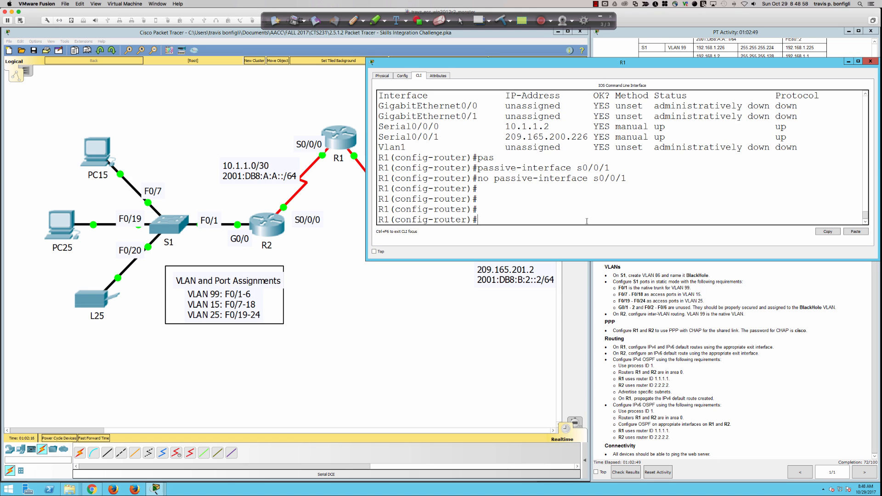
# Step: Advertise network 10.1.1.0 0.0.0.3 in area 0, noting Serial0/0/1's address 209.165.200.226
pyautogui.write('net')
pyautogui.press('Tab')
pyautogui.write('1')
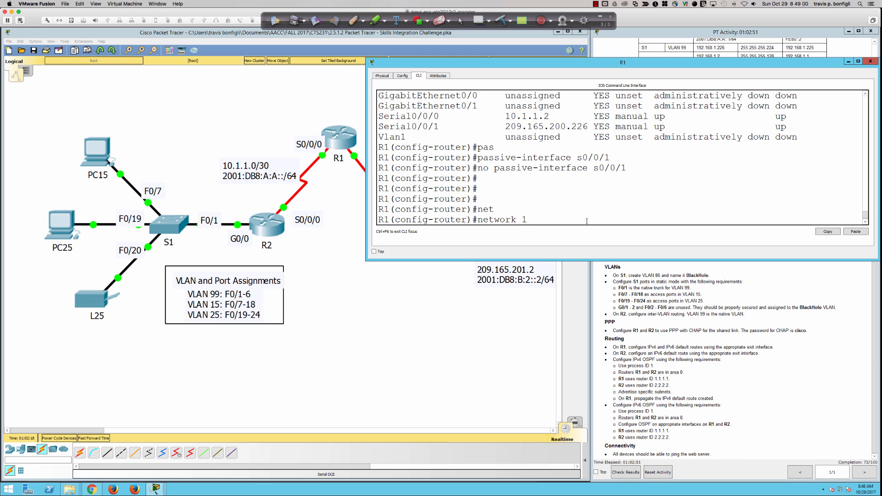
pyautogui.write('0.1.1.0 0.0.0.3 area 0')
pyautogui.scroll(1, 804, 46)
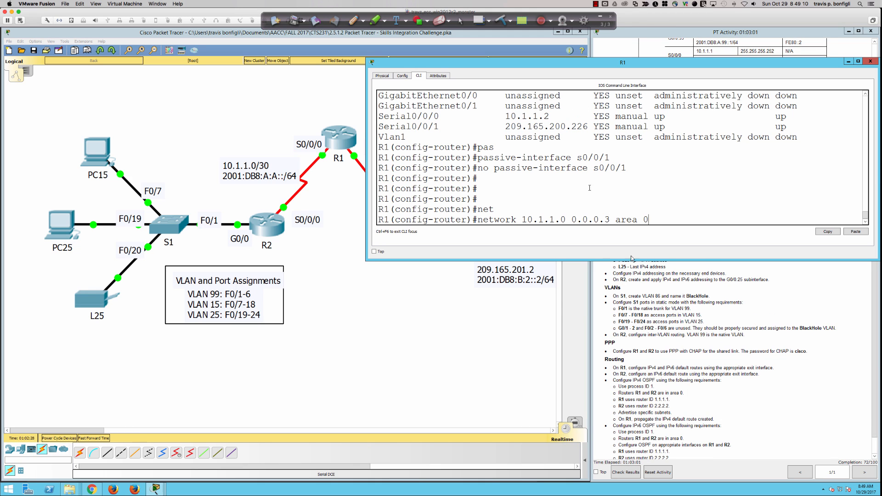
pyautogui.scroll(-1, 631, 266)
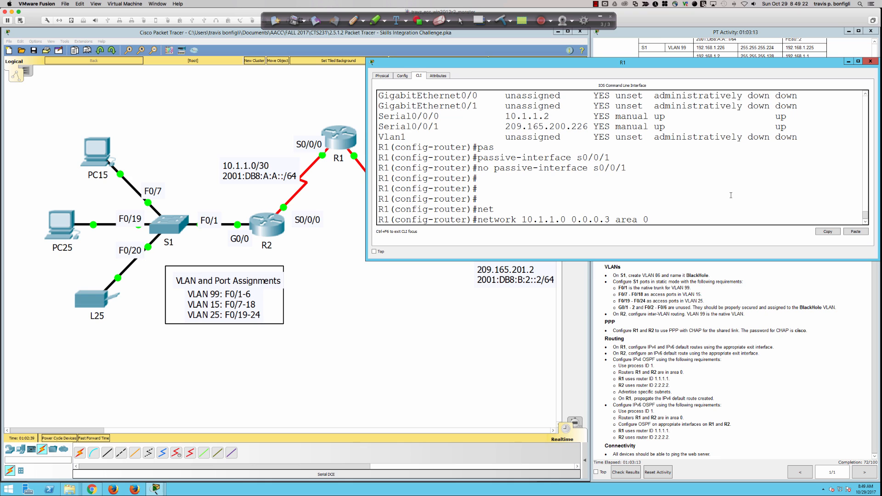
pyautogui.press('Return')
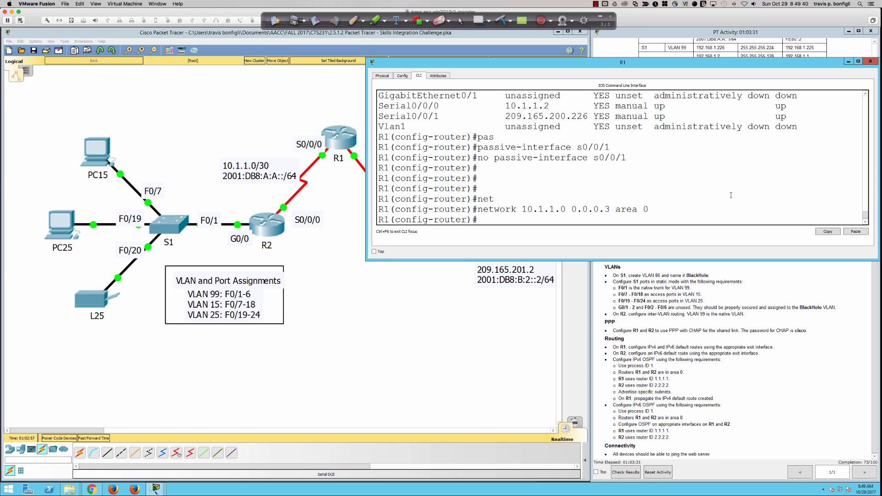
pyautogui.scroll(3, 515, 182)
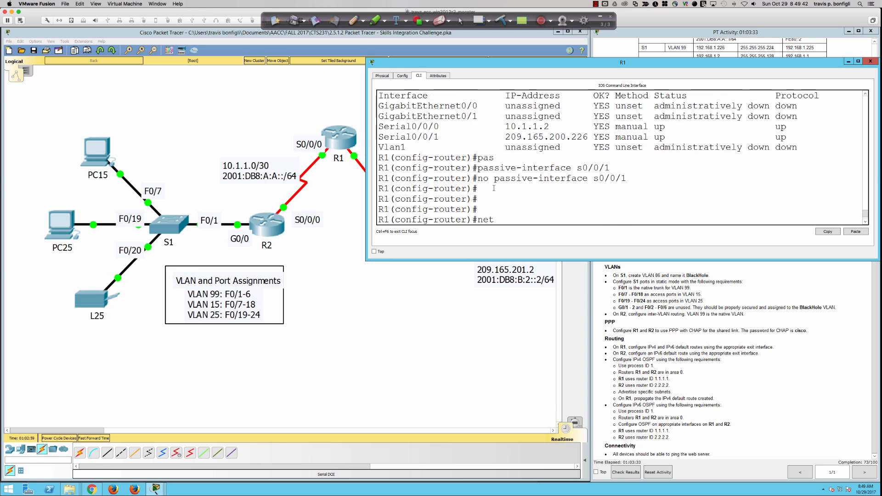
pyautogui.moveTo(504, 181); pyautogui.dragTo(589, 178)
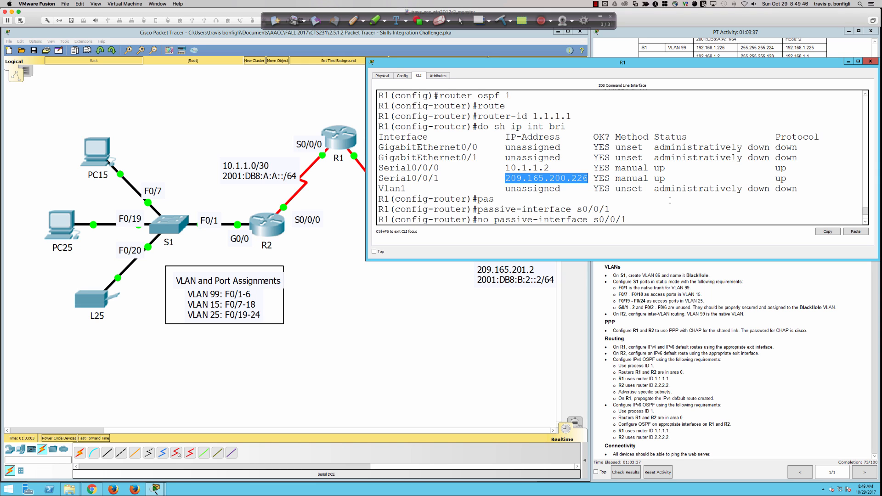
pyautogui.scroll(-3, 668, 199)
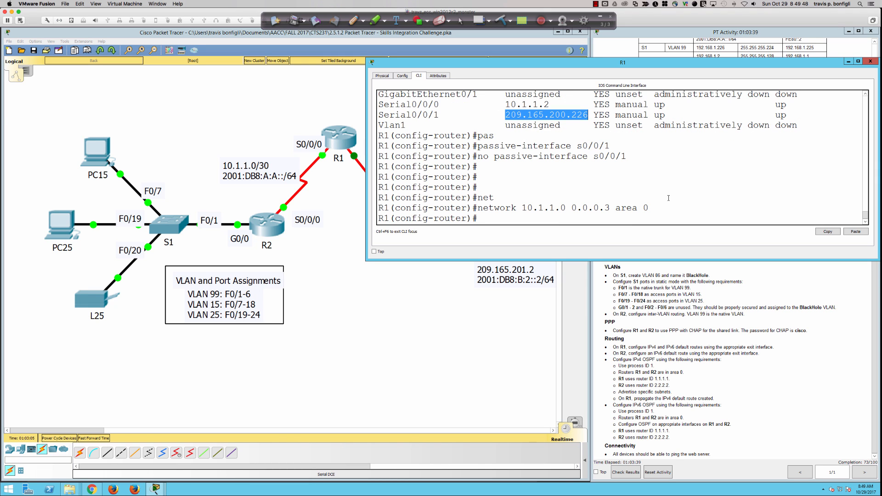
# Step: Review R1's running configuration with 'do sh run'
pyautogui.write('do sh run')
pyautogui.press('Return')
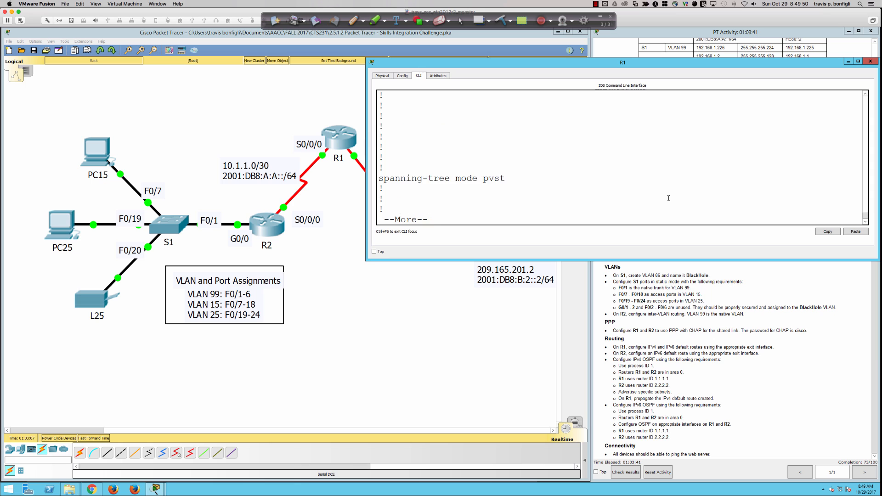
pyautogui.press('space')
pyautogui.press('space')
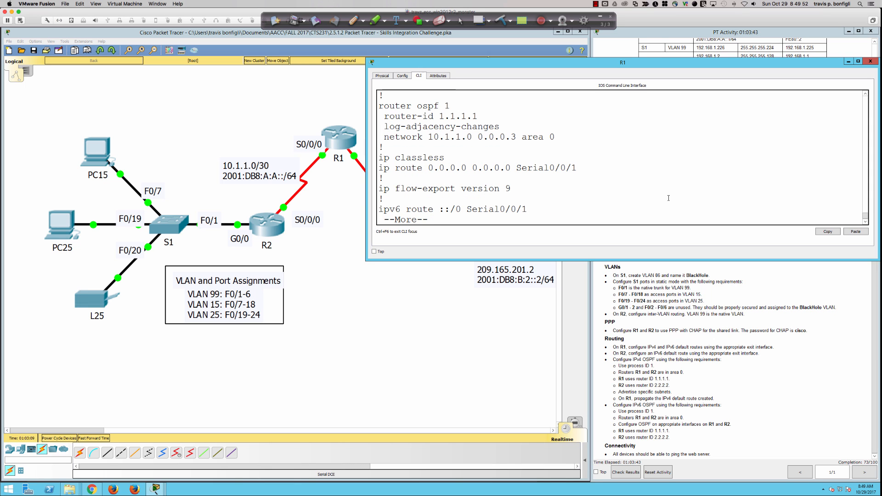
pyautogui.scroll(5, 656, 199)
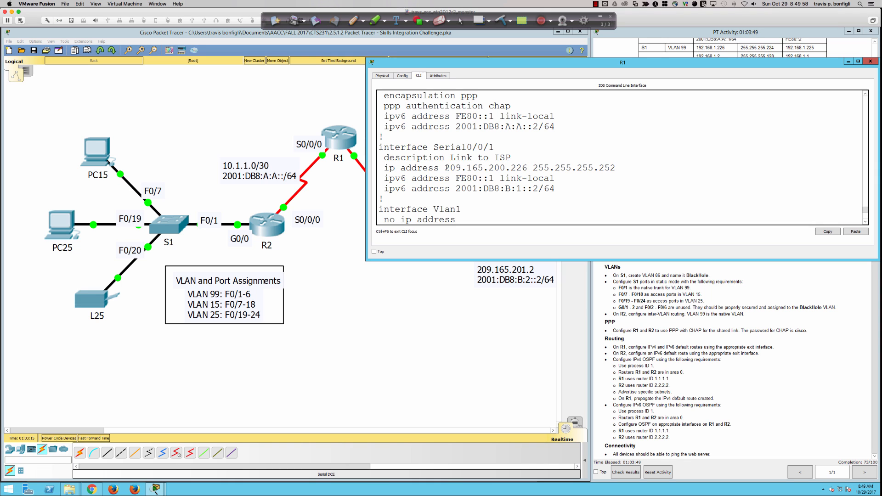
# Step: Add network 209.165.200.224 0.0.0.3 area 0 to OSPF, then remove it with 'no'
pyautogui.write('q')
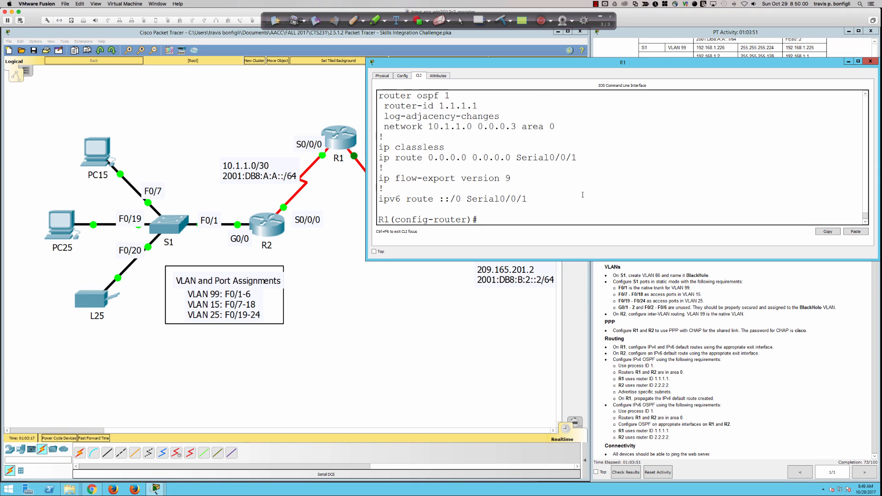
pyautogui.write('net')
pyautogui.press('Tab')
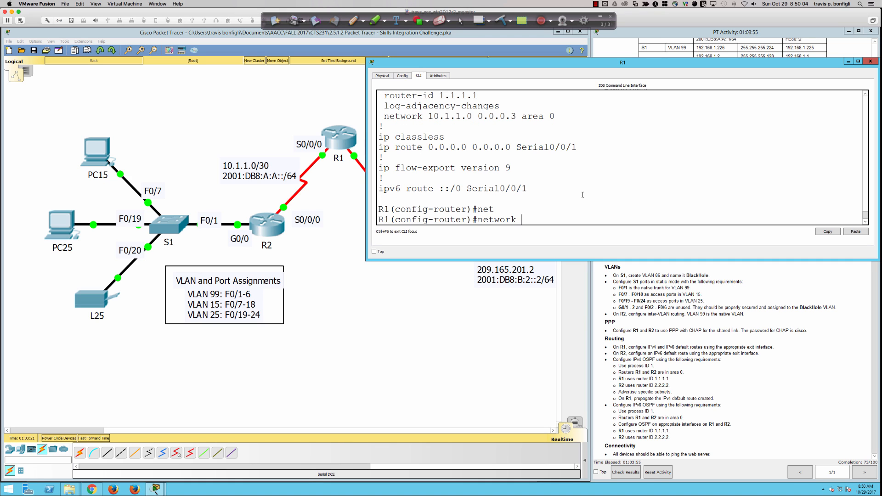
pyautogui.write('209.165.')
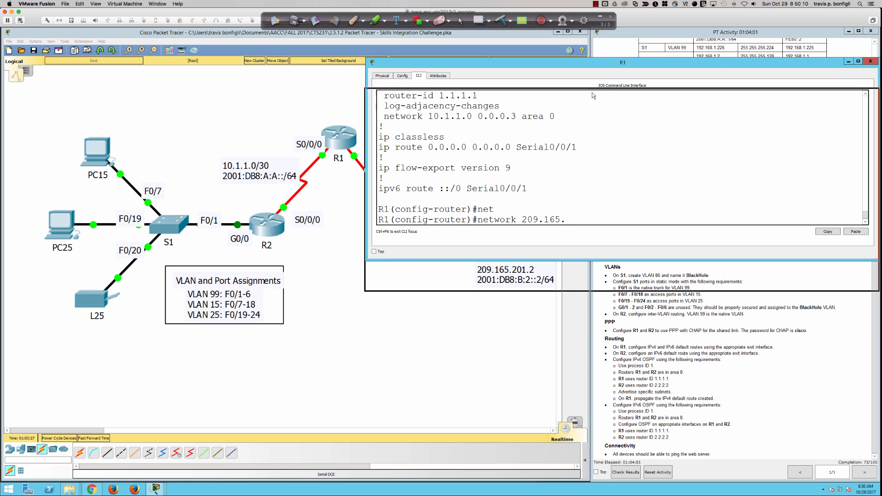
pyautogui.moveTo(591, 156); pyautogui.dragTo(591, 180)
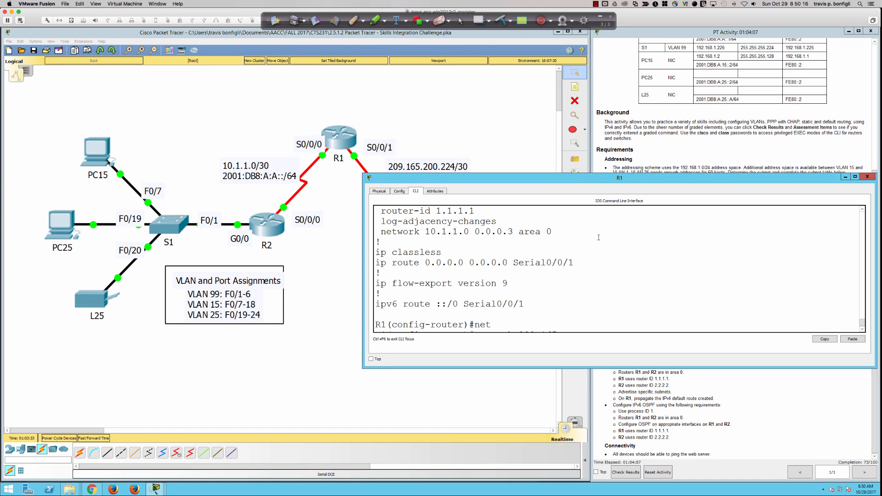
pyautogui.scroll(-1, 583, 256)
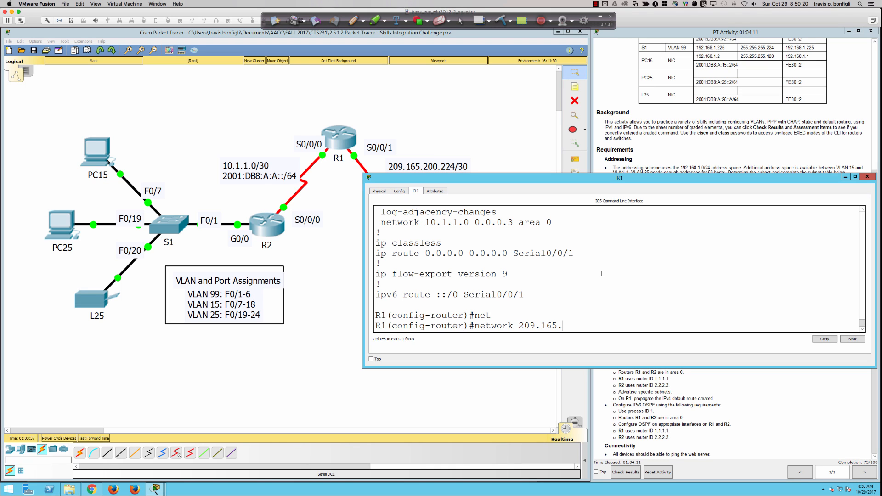
pyautogui.write('200.224 0.0.0.3 area 0')
pyautogui.press('Return')
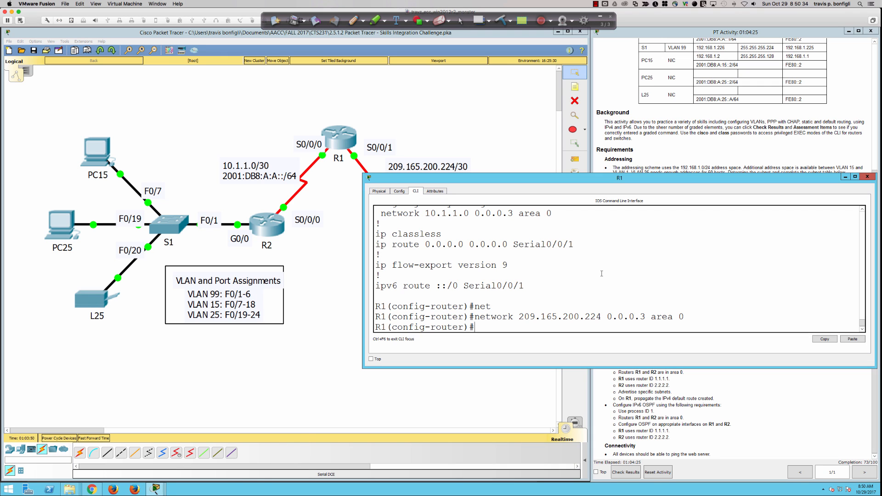
pyautogui.press('Up')
pyautogui.press('Left')
pyautogui.press('Left')
pyautogui.press('Left')
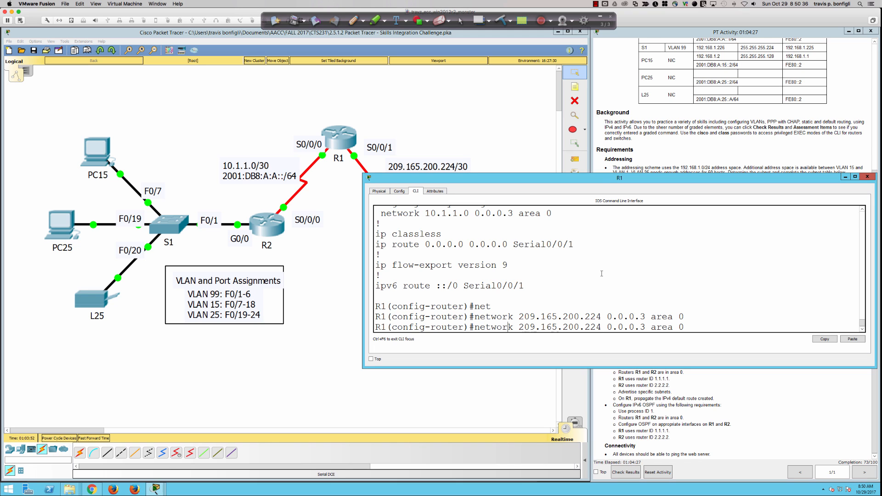
pyautogui.write('no')
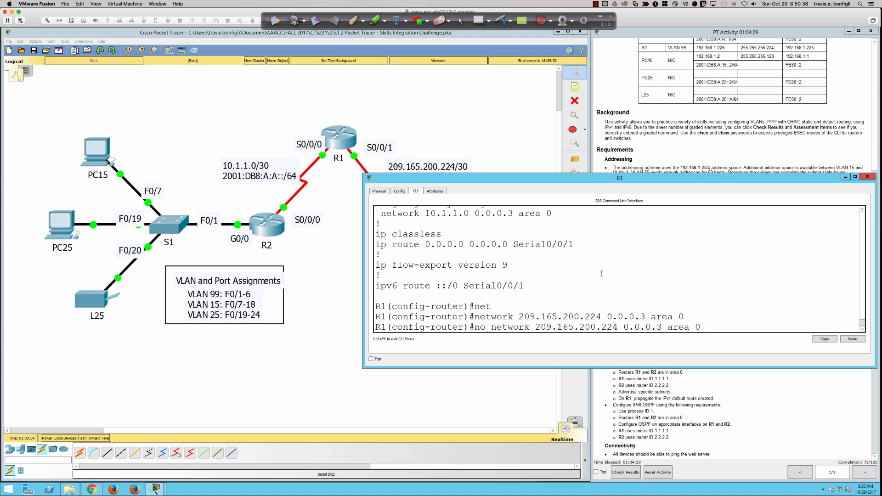
pyautogui.press('Return')
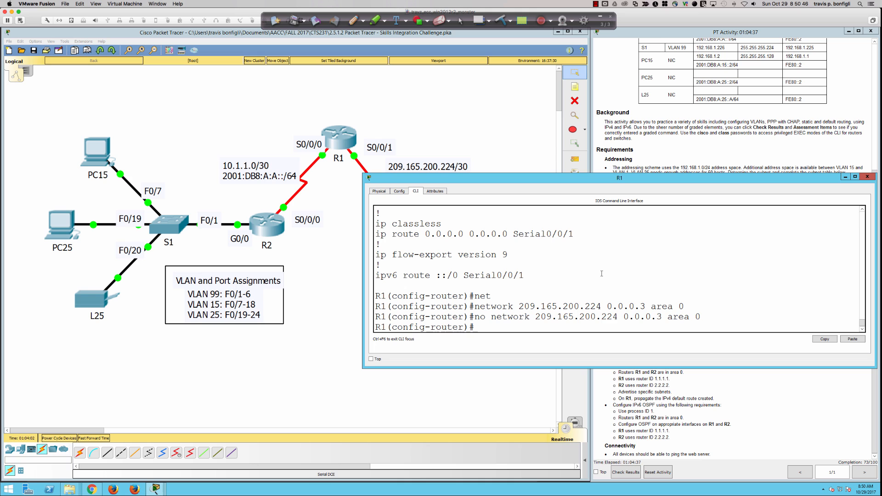
# Step: Enter default-information originate so R1's OSPF propagates its default route
pyautogui.write('def')
pyautogui.press('Tab')
pyautogui.write('ori')
pyautogui.press('Tab')
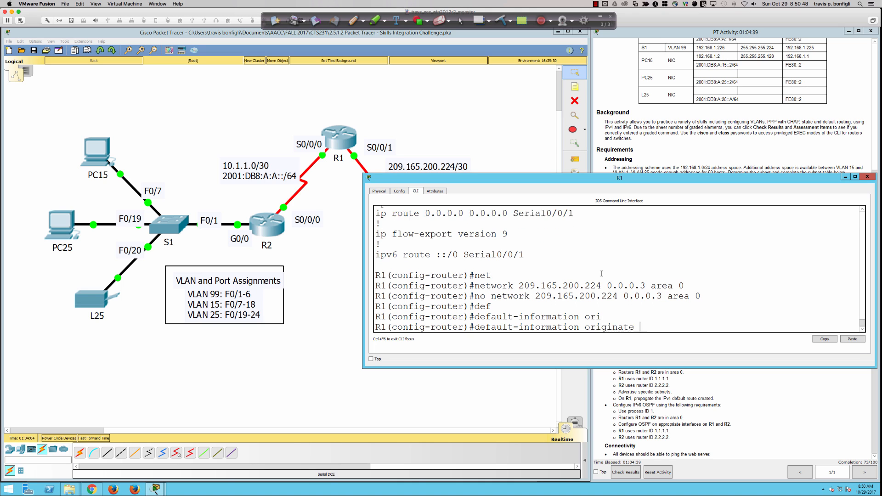
pyautogui.press('Return')
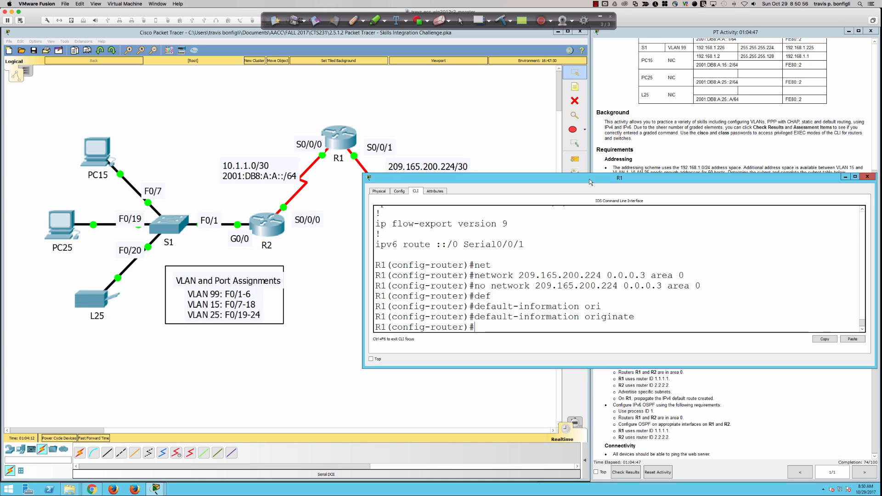
pyautogui.moveTo(591, 182); pyautogui.dragTo(614, 38)
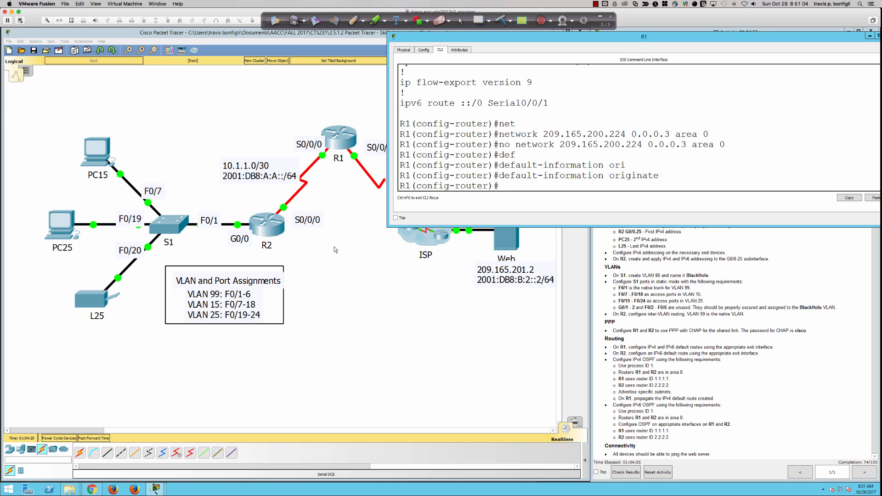
pyautogui.click(258, 219)
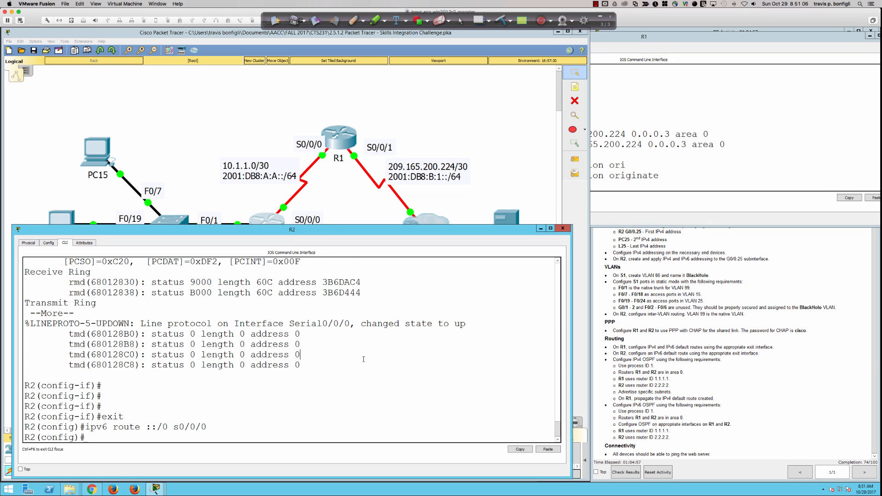
# Step: Start OSPF process 1 on R2 with router ID 2.2.2.2
pyautogui.press('Return')
pyautogui.press('Return')
pyautogui.press('Return')
pyautogui.write('router ospf 1')
pyautogui.press('Return')
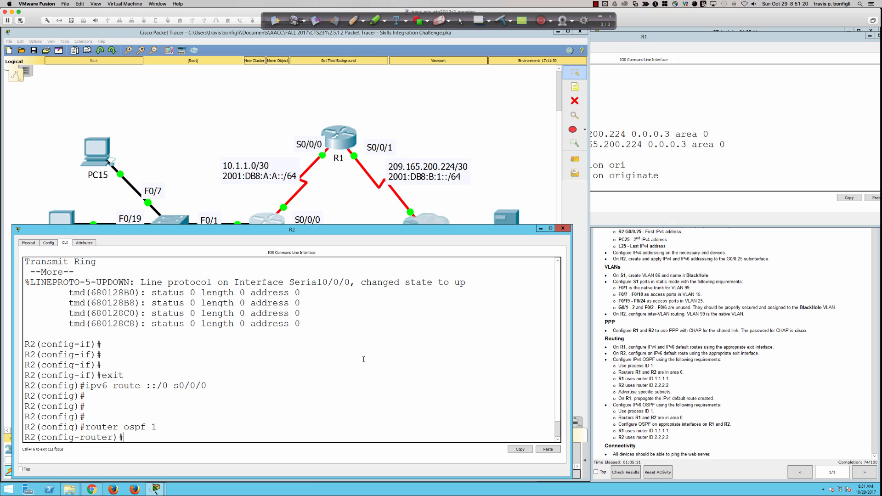
pyautogui.write('oute')
pyautogui.press('Return')
pyautogui.write('router-id 2.2.2.')
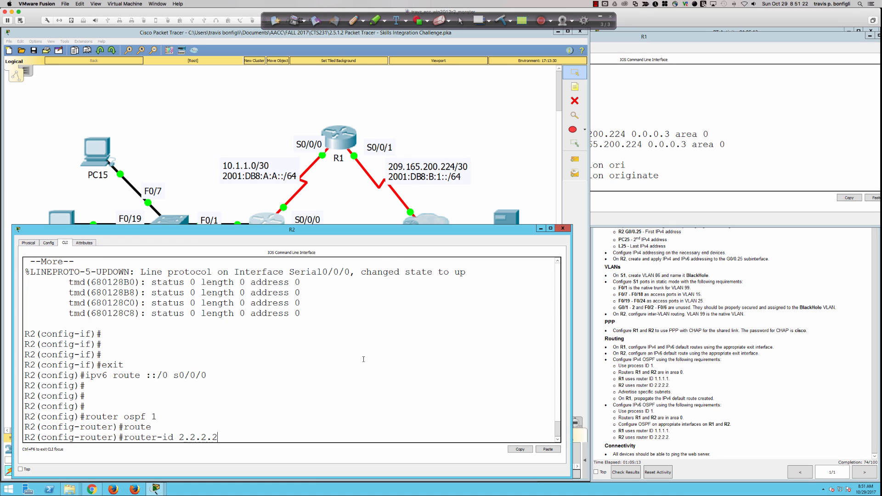
pyautogui.write('2')
pyautogui.press('Return')
pyautogui.press('Return')
pyautogui.press('Return')
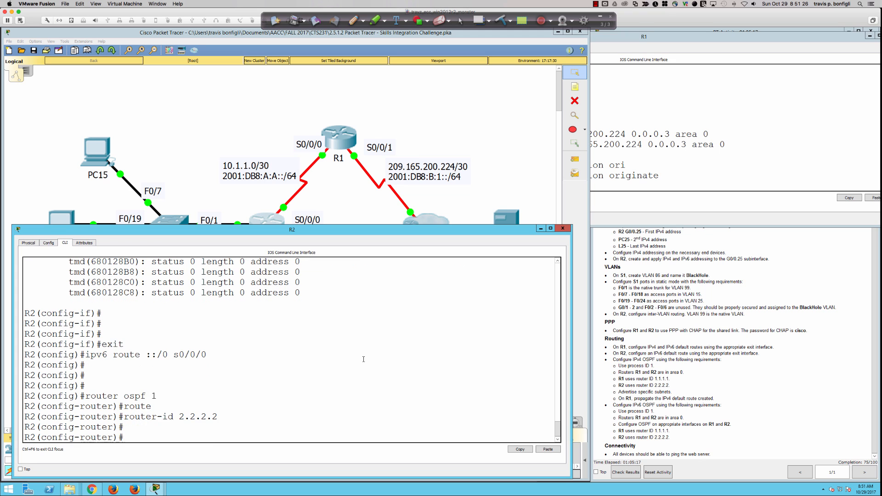
# Step: List R2's interface addresses and begin a network 192.168.1.192 statement
pyautogui.write('do sh ip')
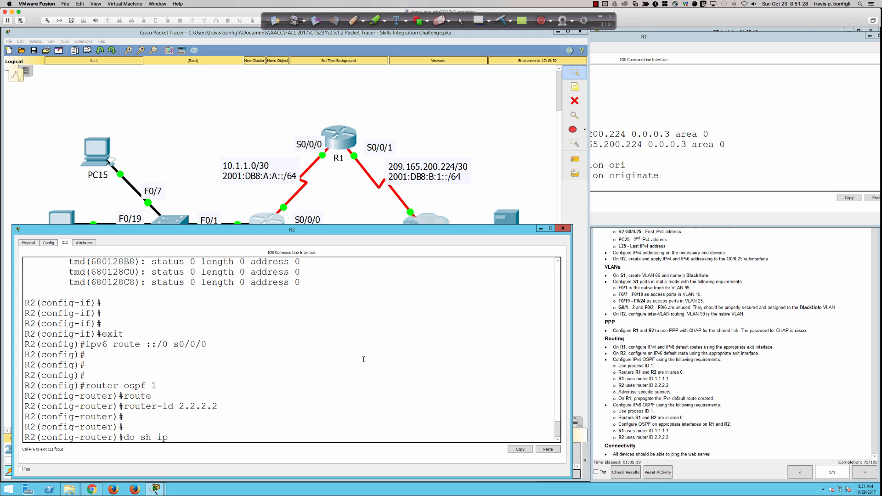
pyautogui.write(' int bri')
pyautogui.press('Return')
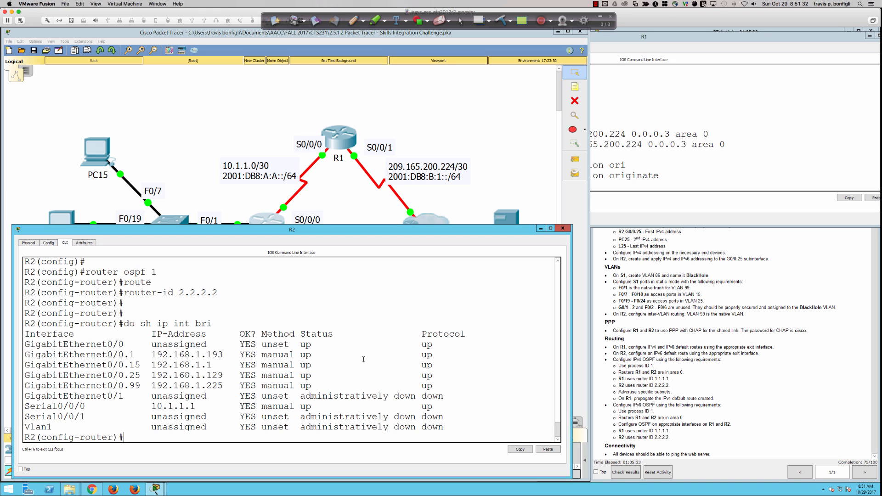
pyautogui.scroll(3, 695, 373)
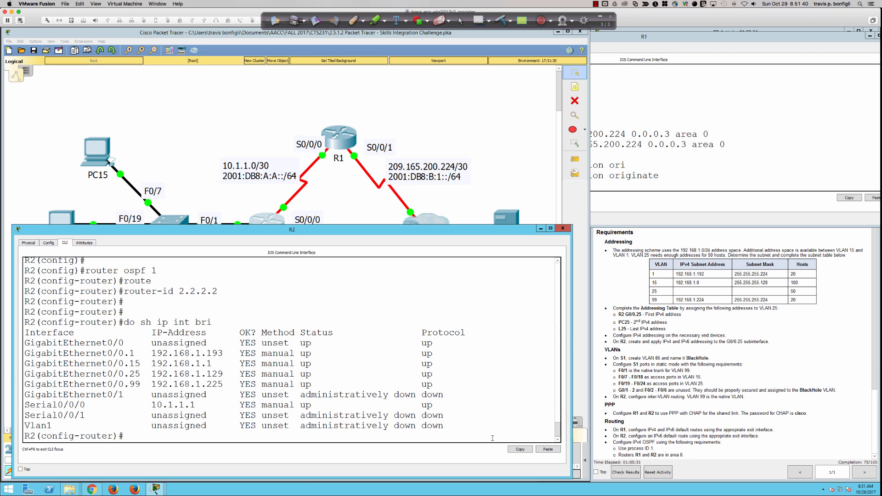
pyautogui.write('net')
pyautogui.press('Tab')
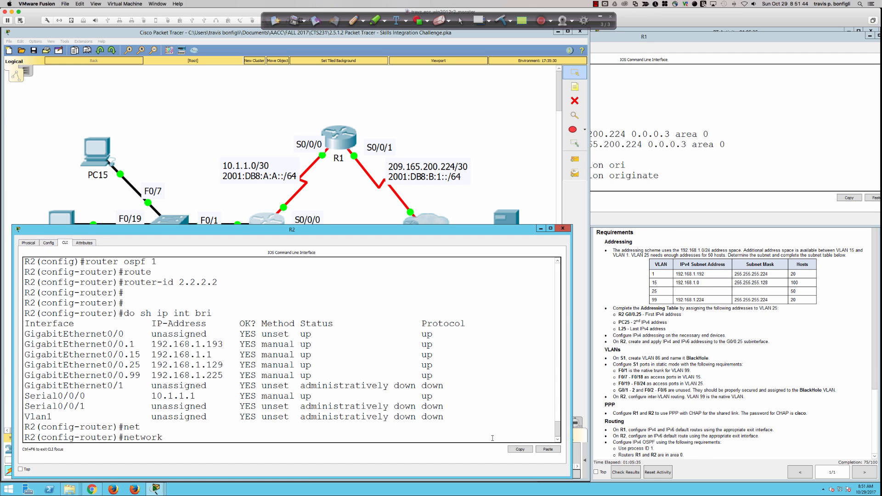
pyautogui.write('192.168.1.192')
# Step: Circle mask 255.255.255.224 and handwrite 255.255.255.255 with its octets underlined
pyautogui.click(352, 21)
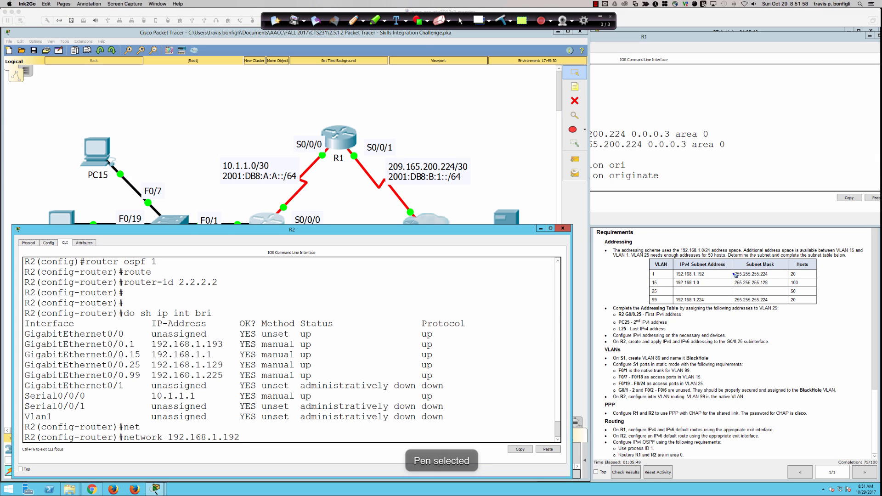
pyautogui.moveTo(740, 268)
pyautogui.mouseDown()
pyautogui.moveTo(732, 275)
pyautogui.moveTo(774, 277)
pyautogui.moveTo(744, 266)
pyautogui.moveTo(759, 265)
pyautogui.mouseUp()
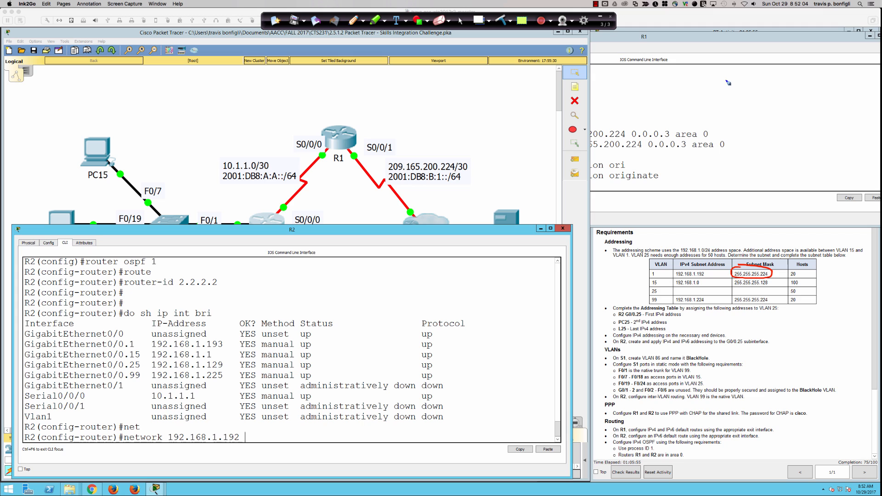
pyautogui.moveTo(727, 79)
pyautogui.mouseDown()
pyautogui.moveTo(729, 91)
pyautogui.moveTo(786, 90)
pyautogui.mouseUp()
pyautogui.moveTo(790, 80)
pyautogui.mouseDown()
pyautogui.moveTo(792, 92)
pyautogui.moveTo(828, 91)
pyautogui.mouseUp()
pyautogui.moveTo(830, 81); pyautogui.dragTo(868, 92)
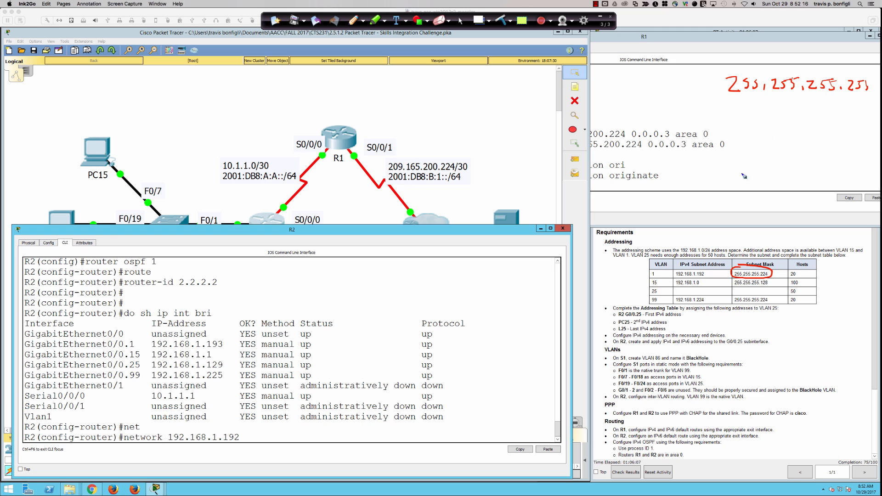
pyautogui.moveTo(738, 102); pyautogui.dragTo(749, 102)
pyautogui.moveTo(777, 102); pyautogui.dragTo(789, 102)
pyautogui.moveTo(812, 103); pyautogui.dragTo(870, 109)
# Step: Handwrite the subtraction of 224 giving the wildcard 0.0.0.31
pyautogui.moveTo(719, 125); pyautogui.dragTo(859, 119)
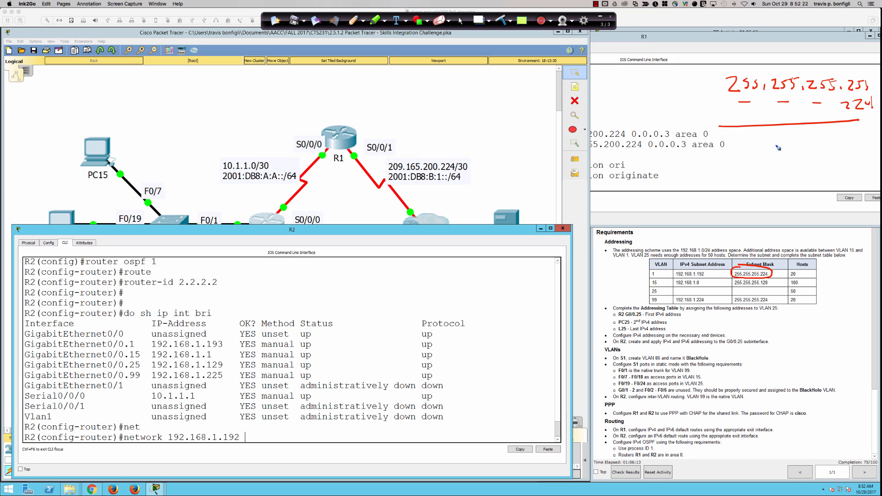
pyautogui.moveTo(743, 135); pyautogui.dragTo(745, 136)
pyautogui.click(769, 142)
pyautogui.moveTo(793, 135); pyautogui.dragTo(820, 139)
pyautogui.click(808, 142)
pyautogui.click(833, 142)
pyautogui.moveTo(870, 79); pyautogui.dragTo(867, 93)
pyautogui.moveTo(846, 133)
pyautogui.mouseDown()
pyautogui.moveTo(857, 138)
pyautogui.moveTo(849, 144)
pyautogui.moveTo(864, 144)
pyautogui.mouseUp()
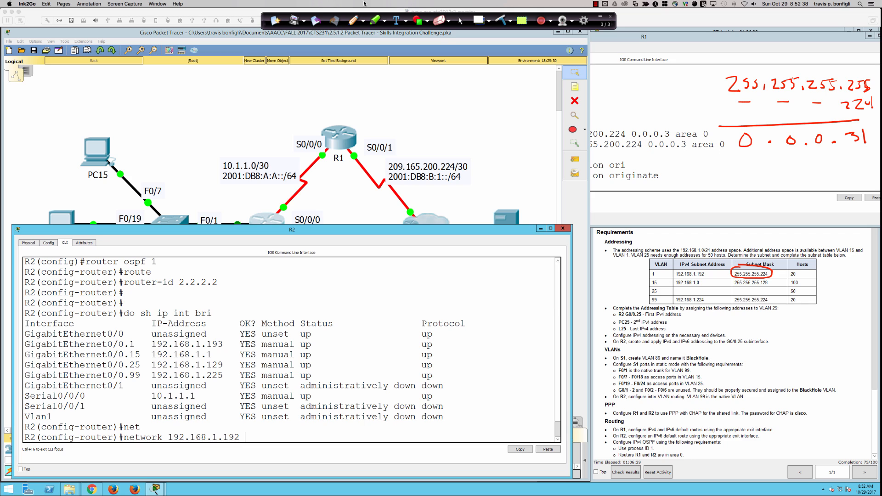
pyautogui.click(460, 22)
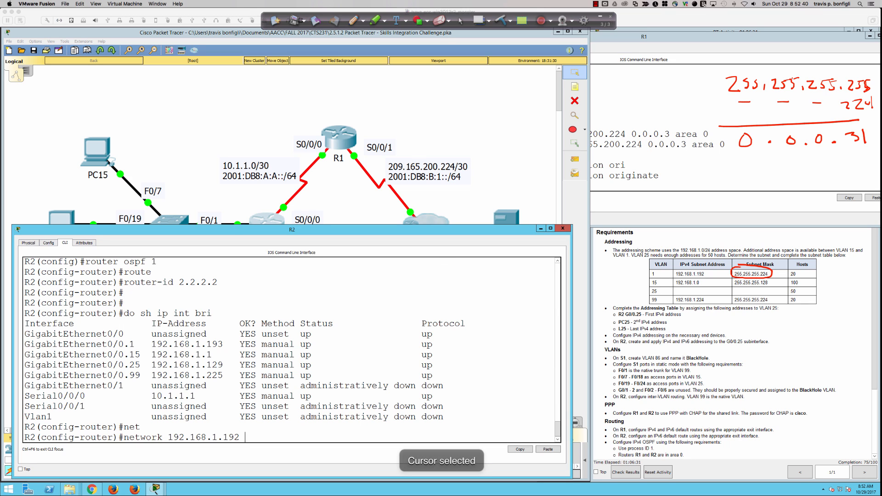
# Step: Advertise 192.168.1.192 0.0.0.31 and 192.168.1.0 0.0.0.127 in R2's OSPF area 0
pyautogui.write('0.0')
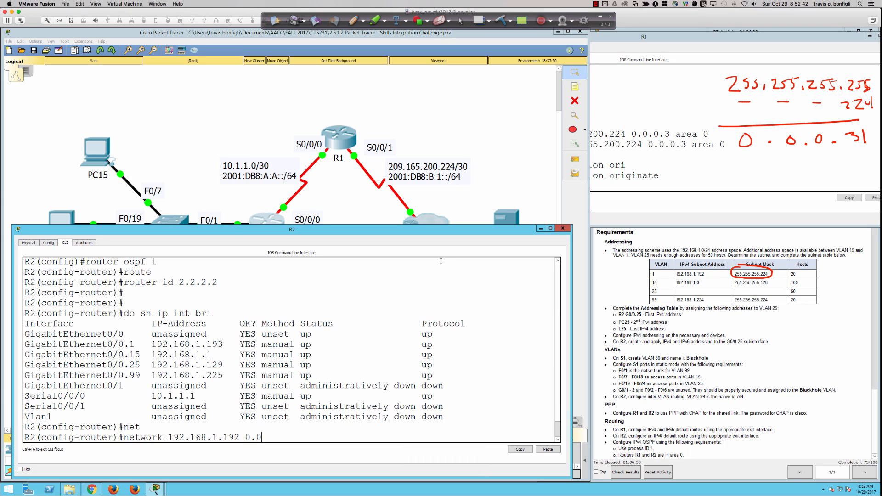
pyautogui.write('.0.31 area 0')
pyautogui.press('Return')
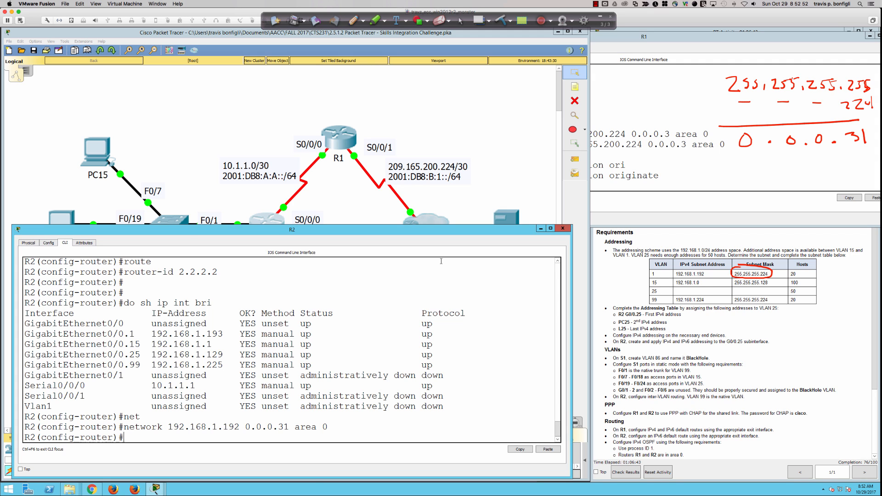
pyautogui.write('net')
pyautogui.press('Tab')
pyautogui.write('192.168.1.0')
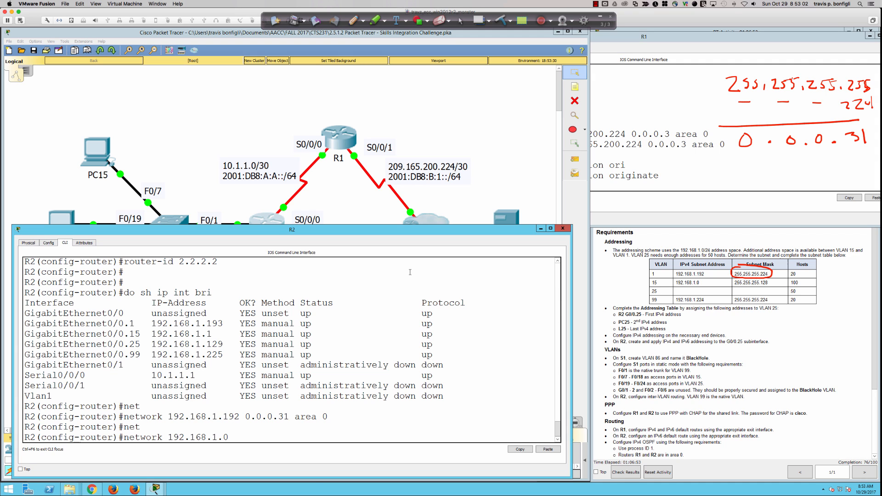
pyautogui.click(723, 200)
pyautogui.moveTo(759, 283); pyautogui.dragTo(767, 282)
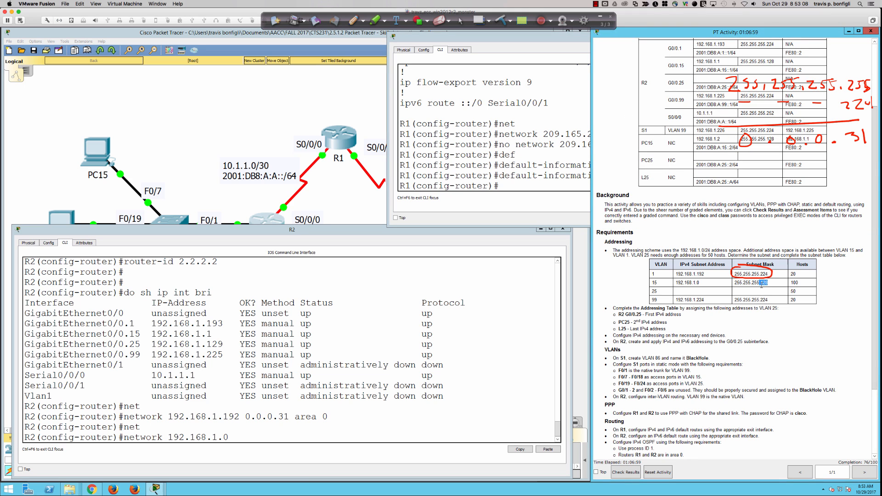
pyautogui.click(536, 401)
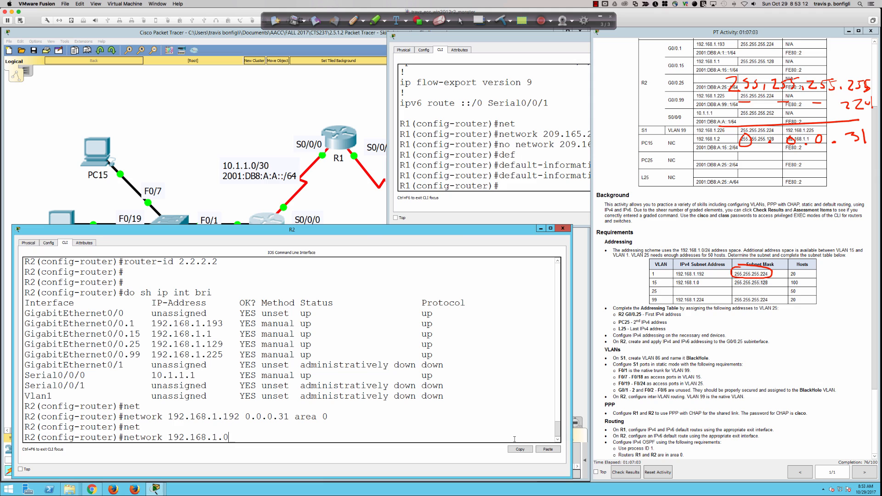
pyautogui.write('0.0.0.127 area 0')
pyautogui.press('Return')
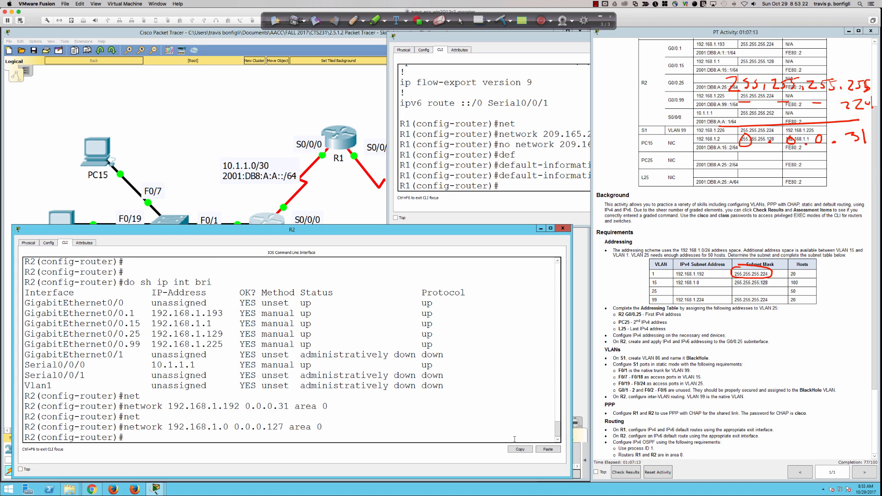
# Step: Begin the 192.168.1.128 network statement, typing the wildcard up to 0.0.0
pyautogui.write('net')
pyautogui.press('Tab')
pyautogui.write('192')
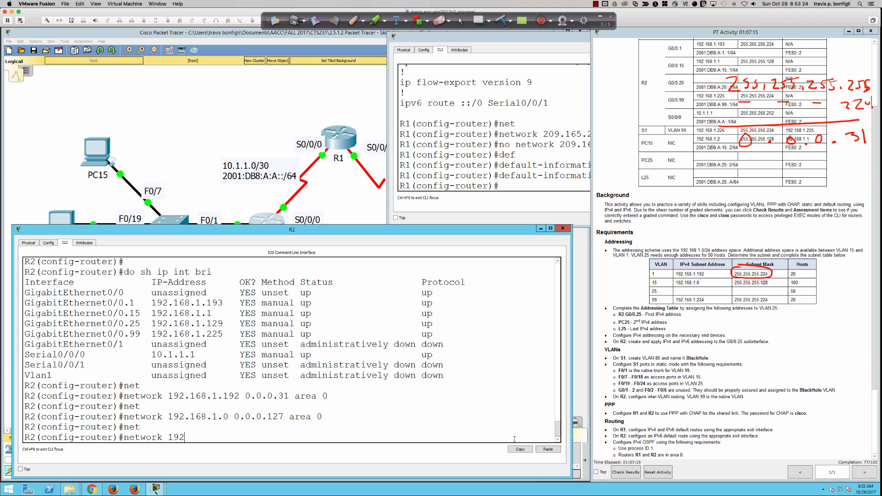
pyautogui.write('.168.1.128')
pyautogui.write('0.0.0.')
# Step: Work out the 0.0.0.63 wildcard with on-screen ink notes, then clear the annotations
pyautogui.click(353, 20)
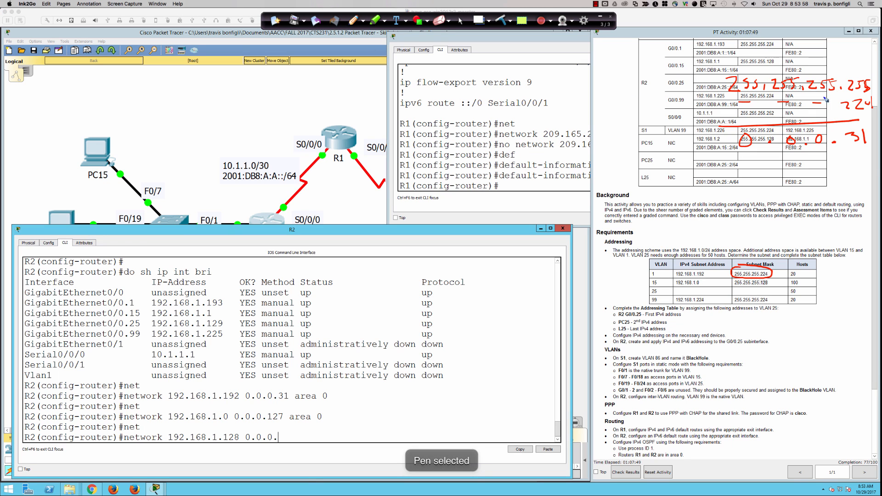
pyautogui.moveTo(857, 88)
pyautogui.mouseDown()
pyautogui.moveTo(877, 85)
pyautogui.moveTo(841, 87)
pyautogui.mouseUp()
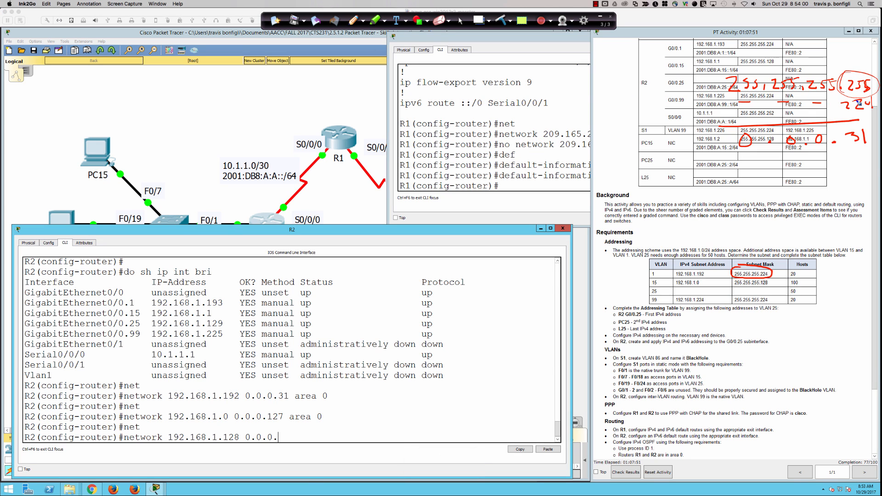
pyautogui.moveTo(813, 197); pyautogui.dragTo(826, 206)
pyautogui.moveTo(834, 195); pyautogui.dragTo(832, 205)
pyautogui.moveTo(833, 194)
pyautogui.mouseDown()
pyautogui.moveTo(849, 210)
pyautogui.moveTo(867, 189)
pyautogui.mouseUp()
pyautogui.moveTo(822, 220)
pyautogui.mouseDown()
pyautogui.moveTo(823, 240)
pyautogui.moveTo(858, 221)
pyautogui.moveTo(863, 235)
pyautogui.mouseUp()
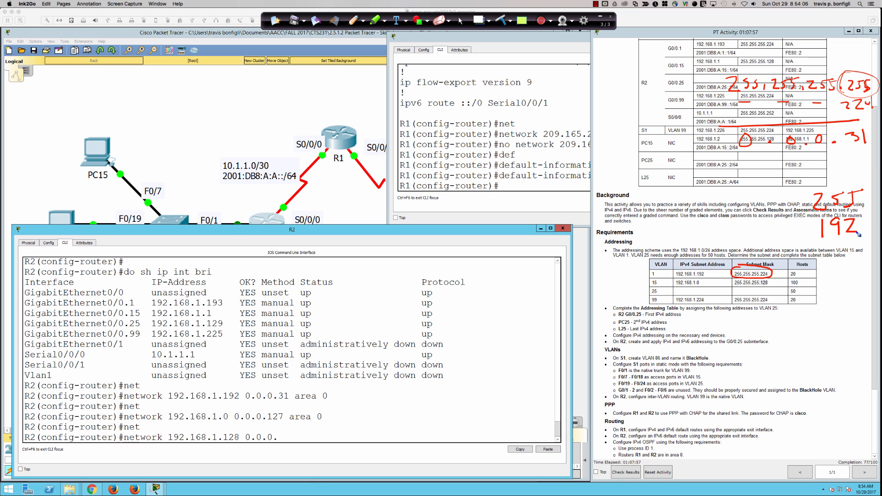
pyautogui.moveTo(752, 247)
pyautogui.mouseDown()
pyautogui.moveTo(875, 248)
pyautogui.moveTo(848, 279)
pyautogui.mouseUp()
pyautogui.moveTo(821, 182); pyautogui.dragTo(822, 192)
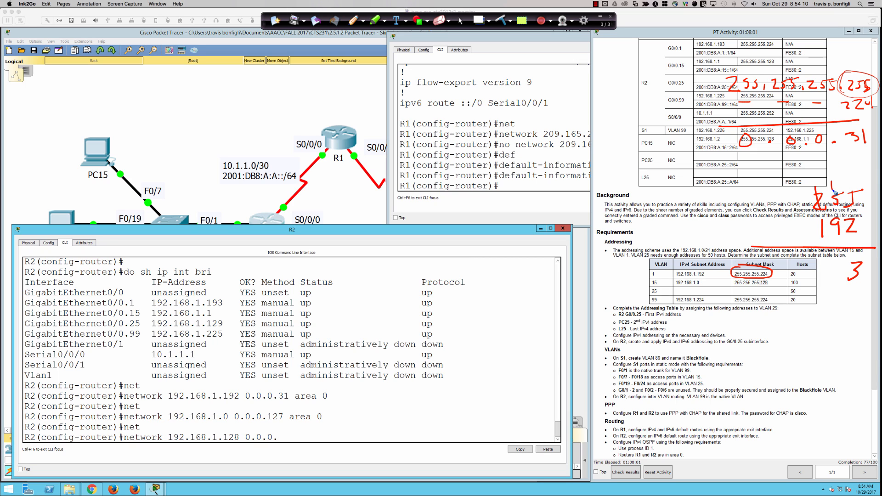
pyautogui.moveTo(834, 259); pyautogui.dragTo(825, 286)
pyautogui.click(501, 20)
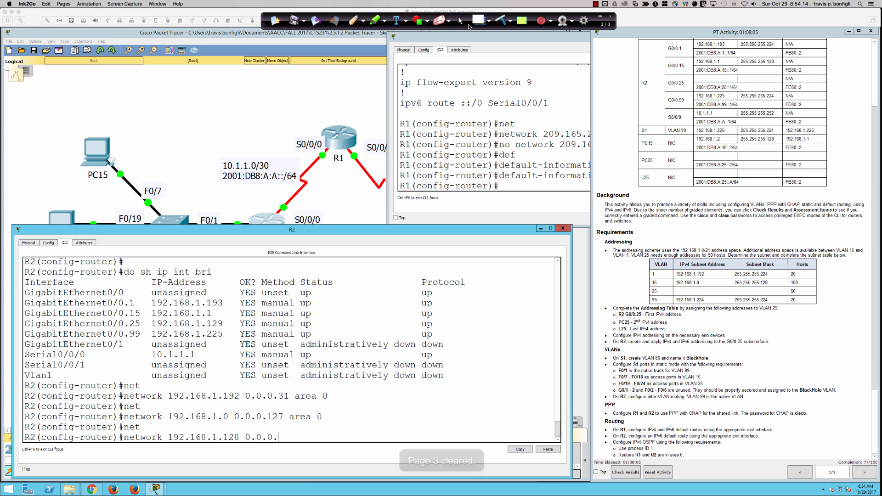
pyautogui.click(460, 22)
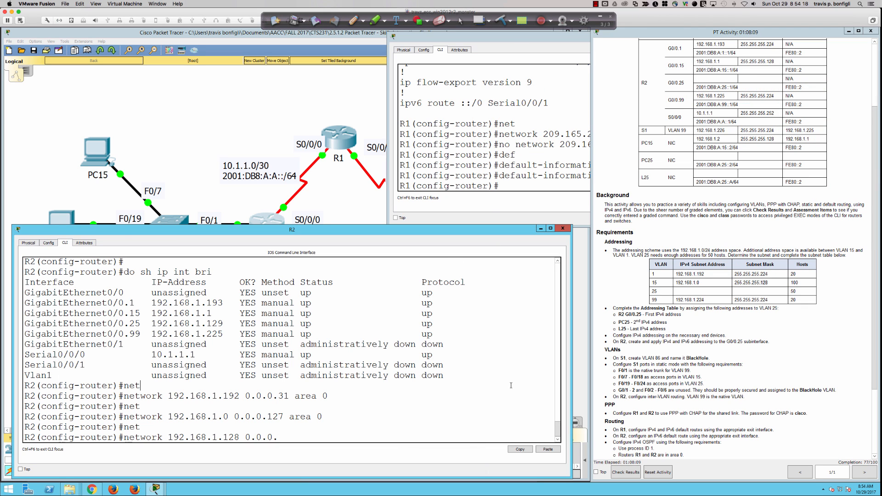
# Step: Add 192.168.1.128 0.0.0.63 and 192.168.1.224 0.0.0.31 to R2's OSPF area 0
pyautogui.write('63 area 0')
pyautogui.press('Return')
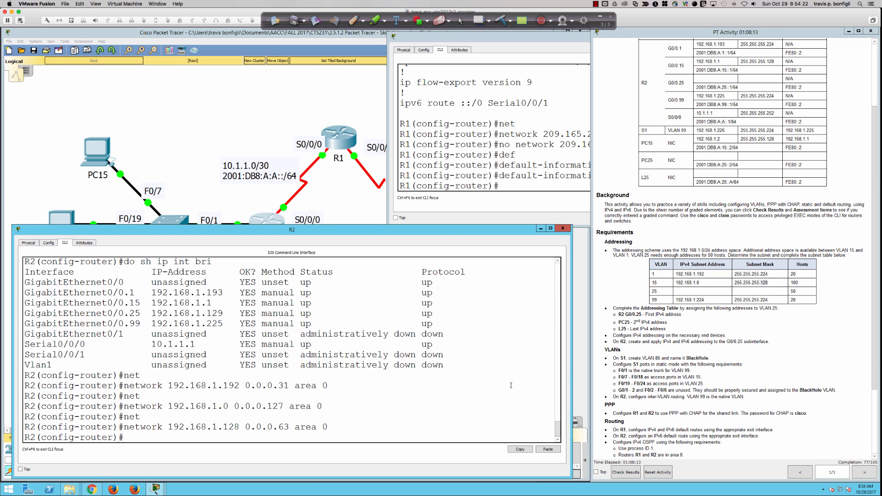
pyautogui.press('Return')
pyautogui.press('Return')
pyautogui.write('net')
pyautogui.press('Tab')
pyautogui.write('192')
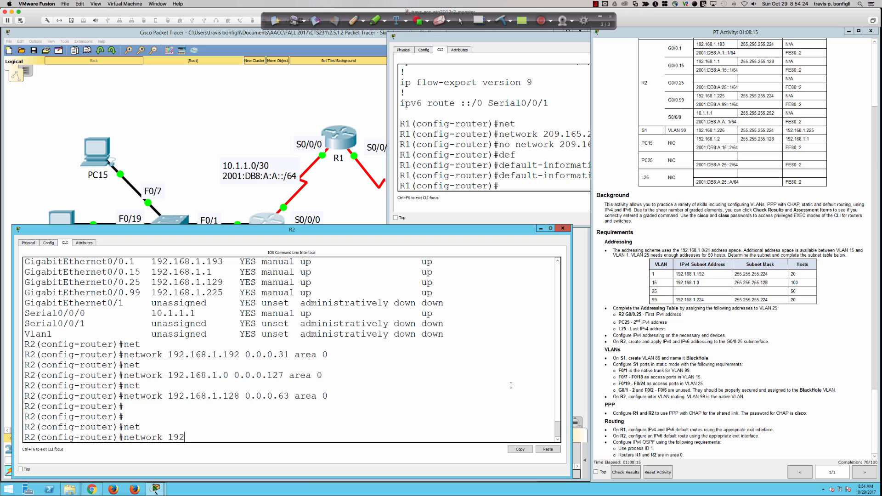
pyautogui.write('.168.1.224')
pyautogui.write('0.0.0.31 area 0')
pyautogui.press('Return')
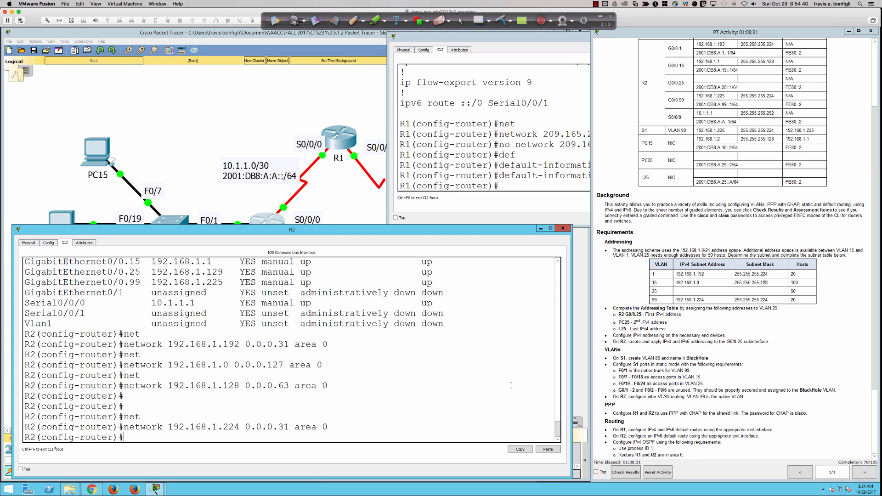
pyautogui.press('Return')
pyautogui.press('Return')
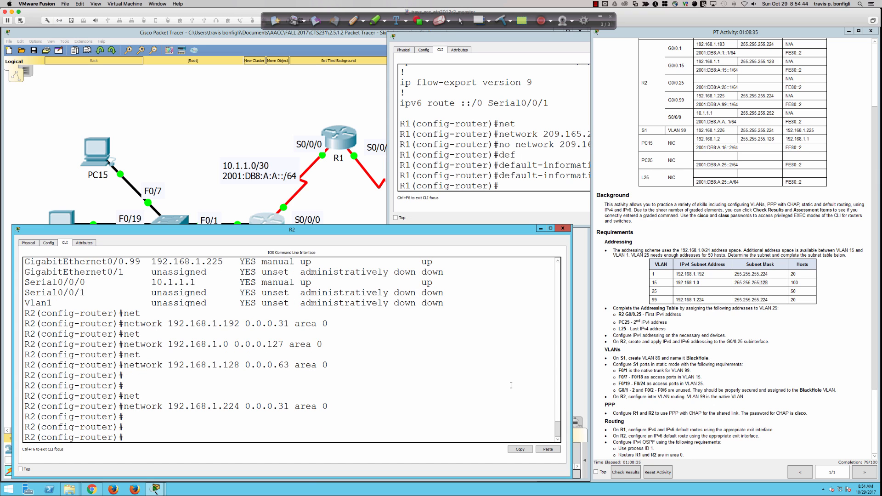
# Step: Add network 10.1.1.0 0.0.0.3 to R2's OSPF area 0
pyautogui.write('net')
pyautogui.press('Tab')
pyautogui.write('10.0')
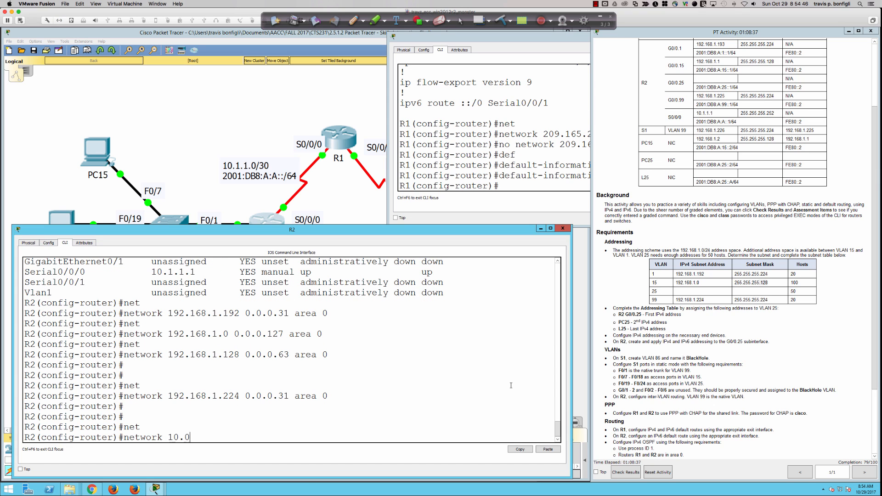
pyautogui.press('BackSpace')
pyautogui.write('1.1.0 0.0.0.3 area 0')
pyautogui.press('Return')
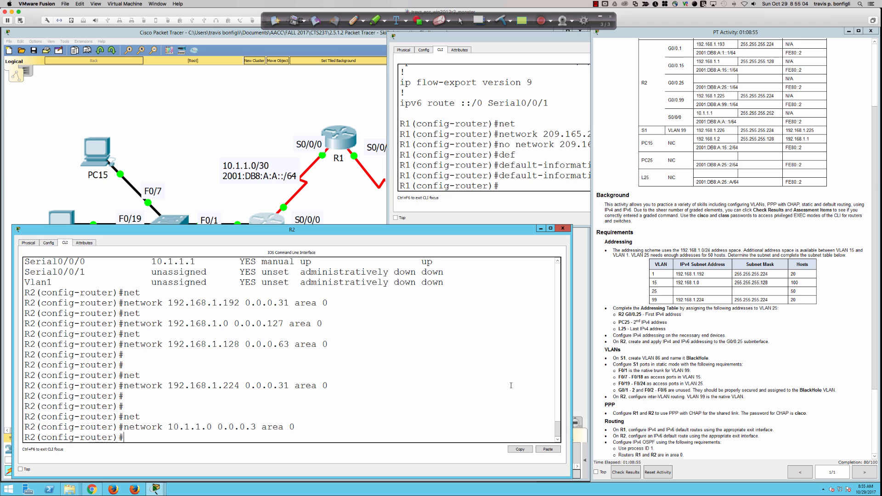
# Step: Check R2's OSPF neighbors and full routing table for FULL neighbor 1.1.1.1 and default via 10.1.1.2
pyautogui.press('Return')
pyautogui.press('Return')
pyautogui.press('Return')
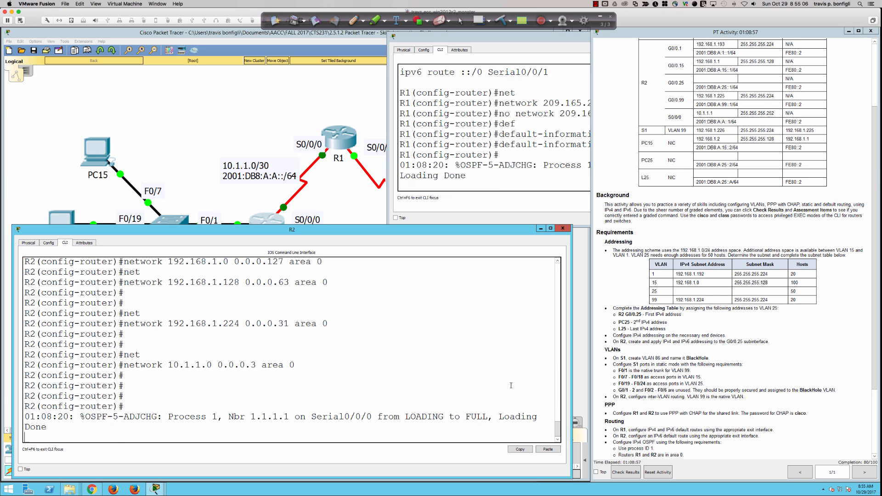
pyautogui.press('Return')
pyautogui.press('Return')
pyautogui.press('Return')
pyautogui.press('Return')
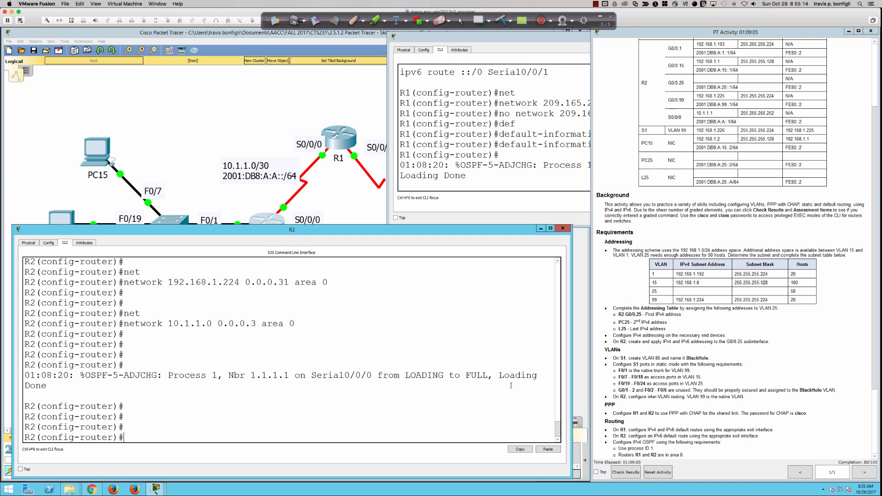
pyautogui.write('do sh ip ospf neigh')
pyautogui.press('Return')
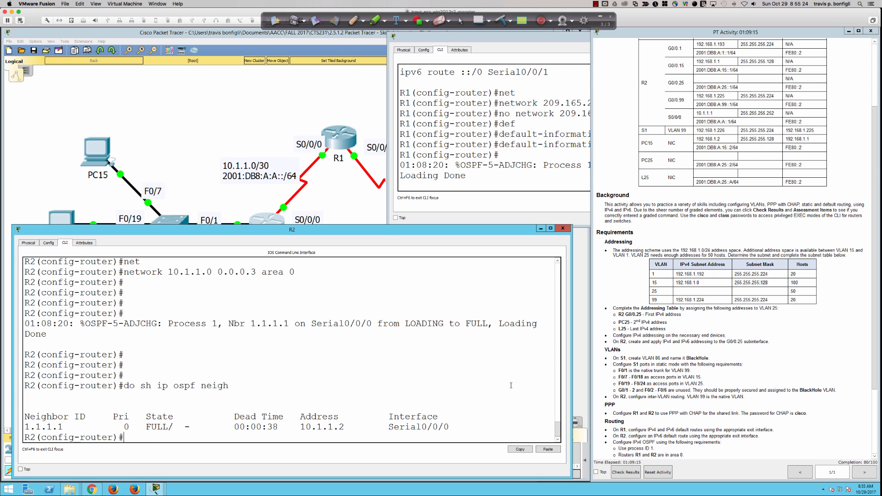
pyautogui.write('do sh ip r')
pyautogui.press('Return')
pyautogui.press('space')
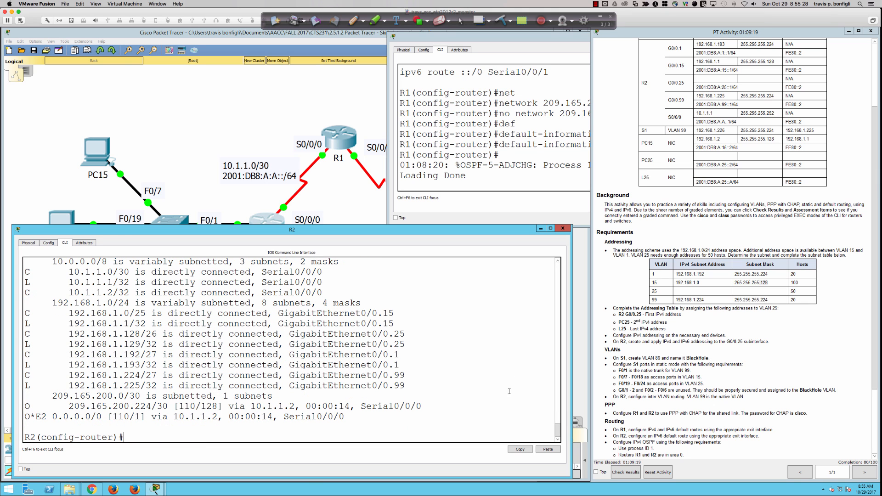
pyautogui.moveTo(342, 416); pyautogui.dragTo(26, 416)
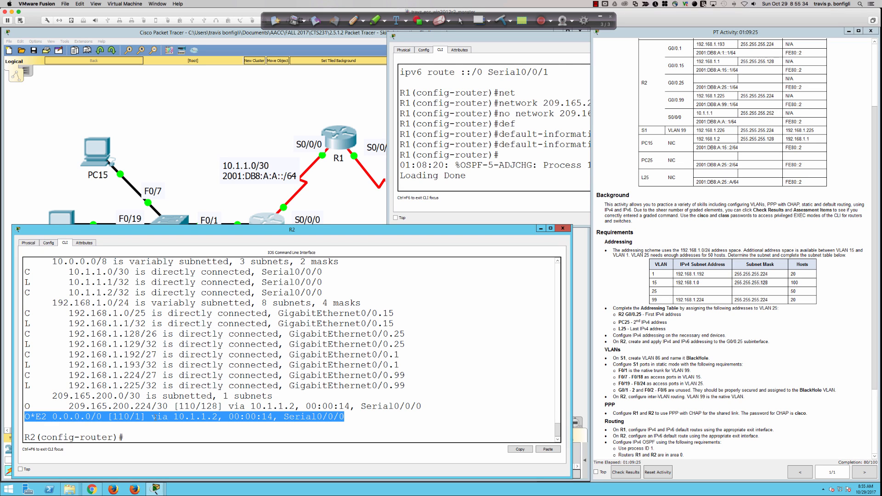
pyautogui.click(354, 417)
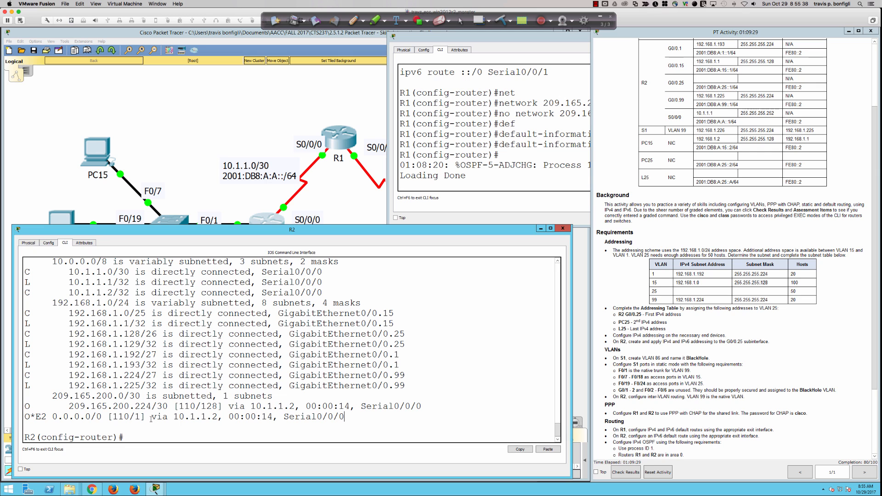
pyautogui.doubleClick(136, 416)
pyautogui.moveTo(26, 416); pyautogui.dragTo(46, 416)
pyautogui.doubleClick(137, 417)
pyautogui.click(137, 416)
pyautogui.click(154, 436)
pyautogui.scroll(-2, 673, 419)
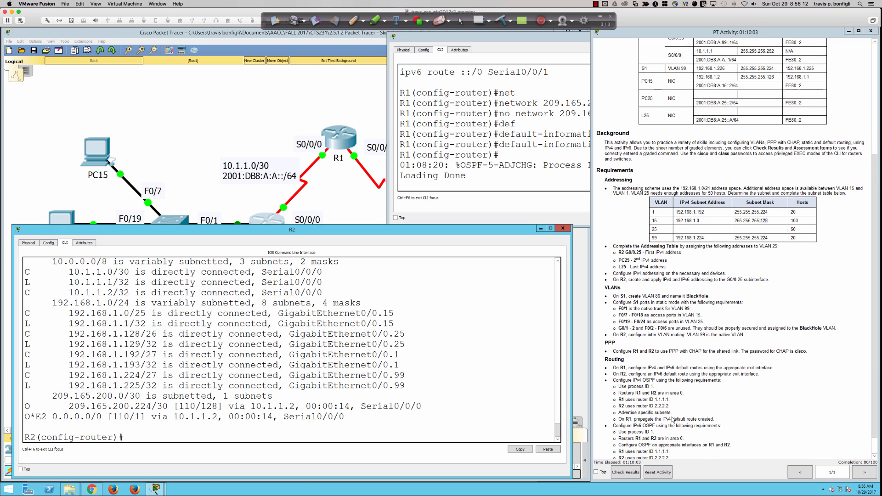
pyautogui.scroll(-1, 673, 419)
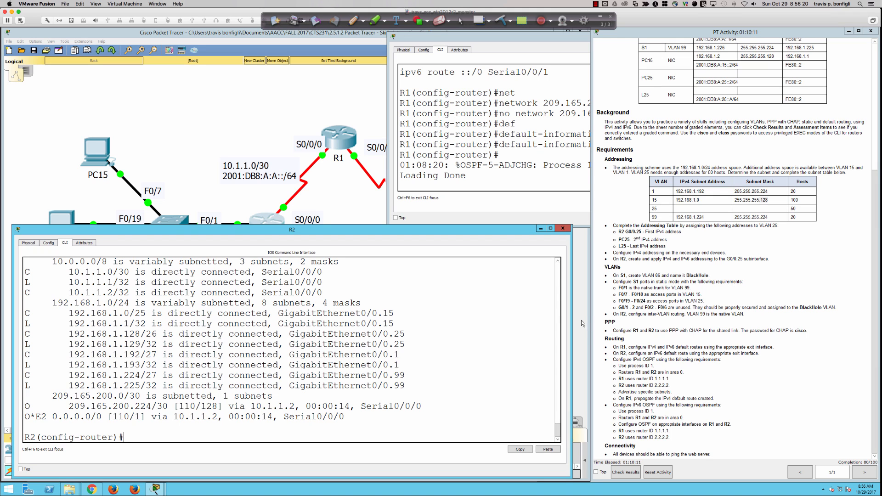
# Step: Leave R1's OSPF router configuration and enable IPv6 unicast routing on R1
pyautogui.click(498, 143)
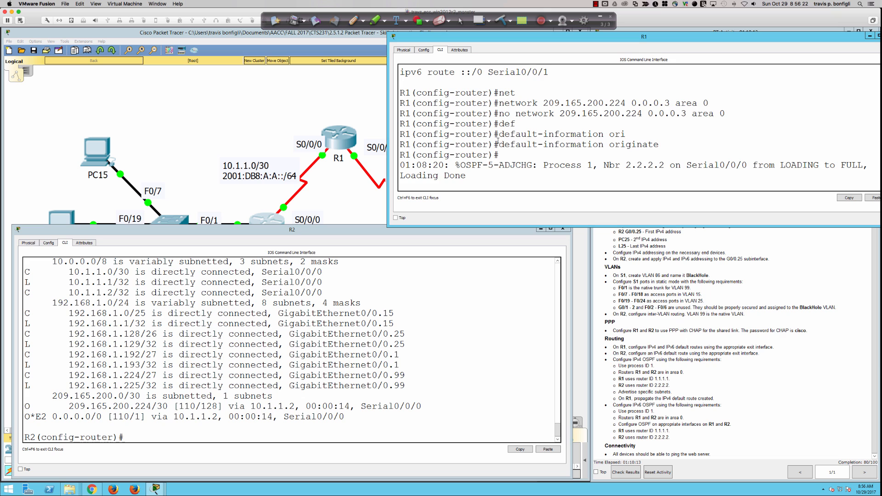
pyautogui.press('Return')
pyautogui.press('Return')
pyautogui.press('Return')
pyautogui.press('Return')
pyautogui.write('exit')
pyautogui.press('Return')
pyautogui.press('Return')
pyautogui.press('Return')
pyautogui.press('Return')
pyautogui.press('Return')
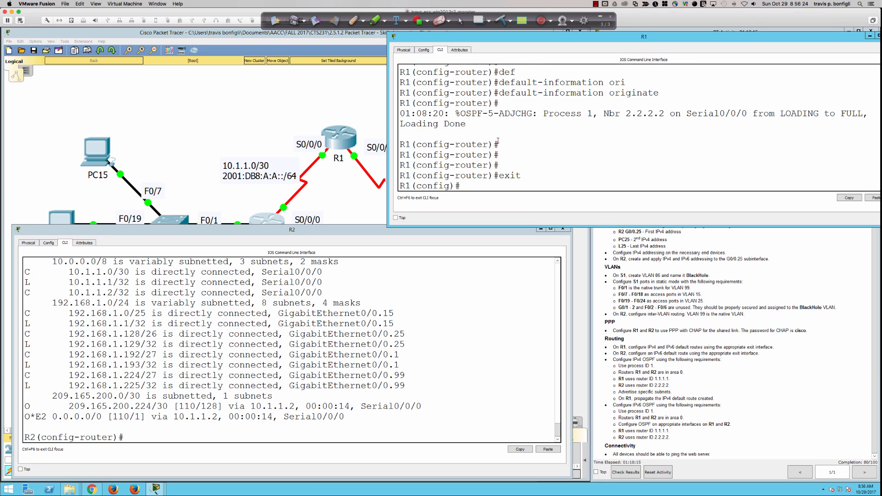
pyautogui.write('ipv')
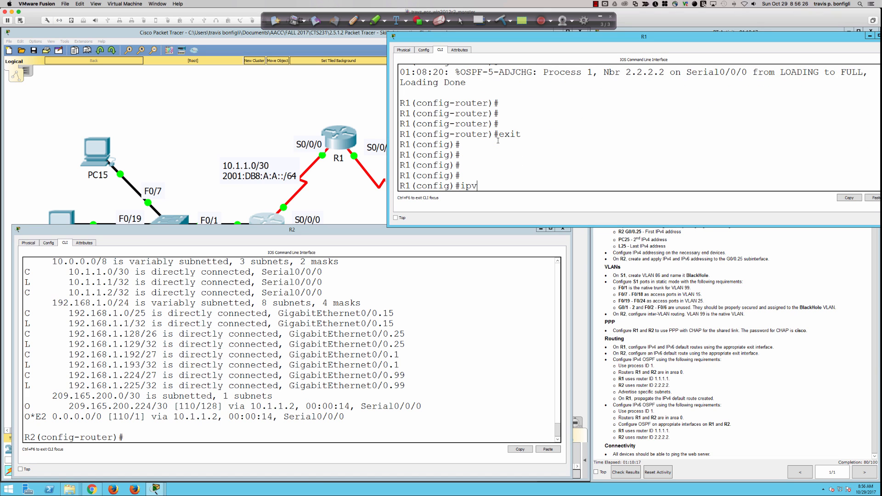
pyautogui.write('6 router ospf 1')
pyautogui.press('Return')
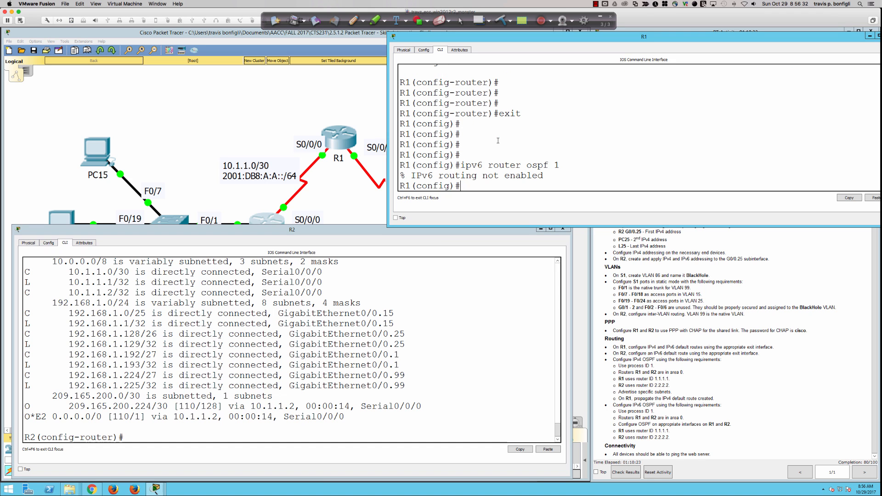
pyautogui.write('uni')
pyautogui.press('Tab')
pyautogui.press('BackSpace')
pyautogui.press('BackSpace')
pyautogui.press('BackSpace')
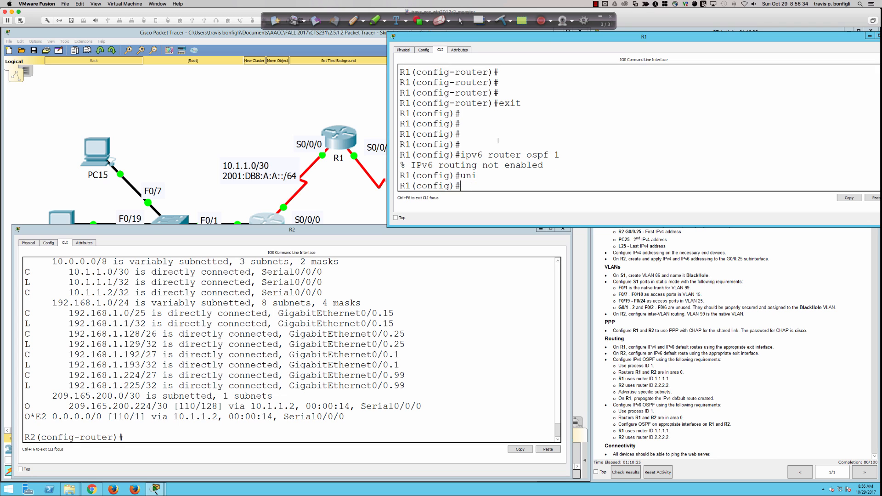
pyautogui.write('ipv6 uni')
pyautogui.press('Tab')
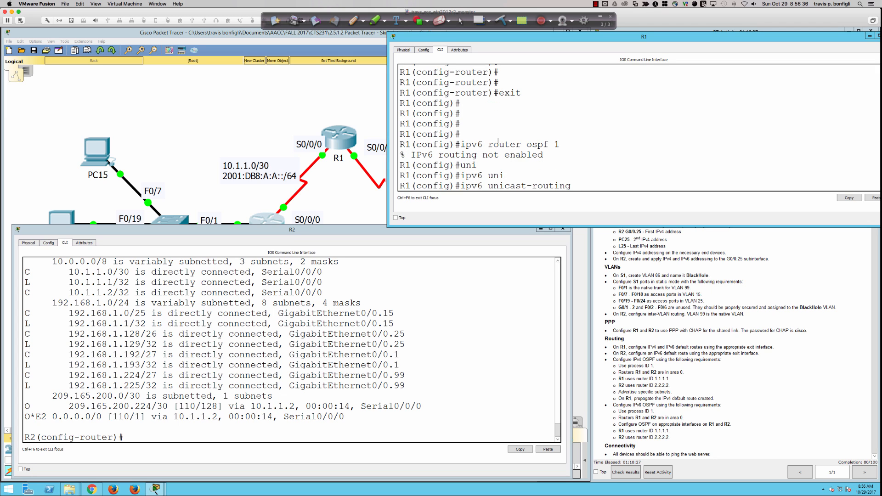
pyautogui.press('Return')
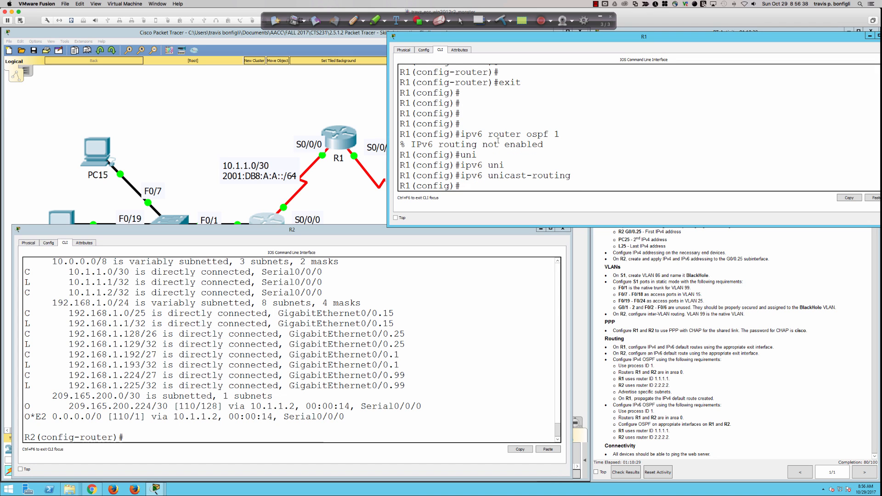
pyautogui.press('Return')
pyautogui.press('Return')
# Step: Create IPv6 OSPF process 1 on R1 with router ID 1.1.1.1 and enter Serial0/0/0 configuration
pyautogui.press('Up')
pyautogui.press('Up')
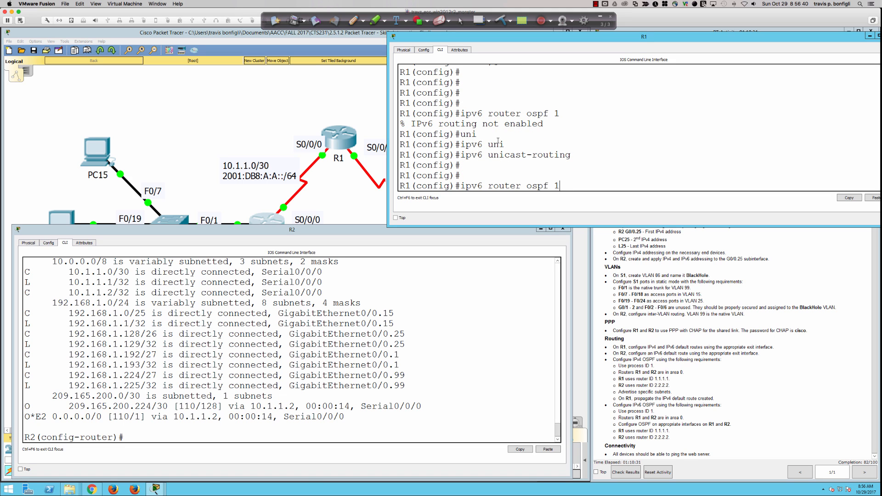
pyautogui.press('Return')
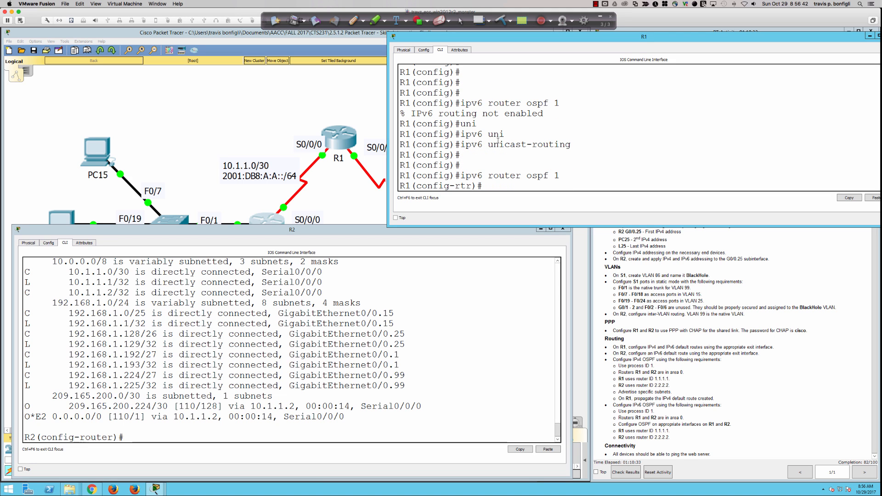
pyautogui.write('route')
pyautogui.press('Tab')
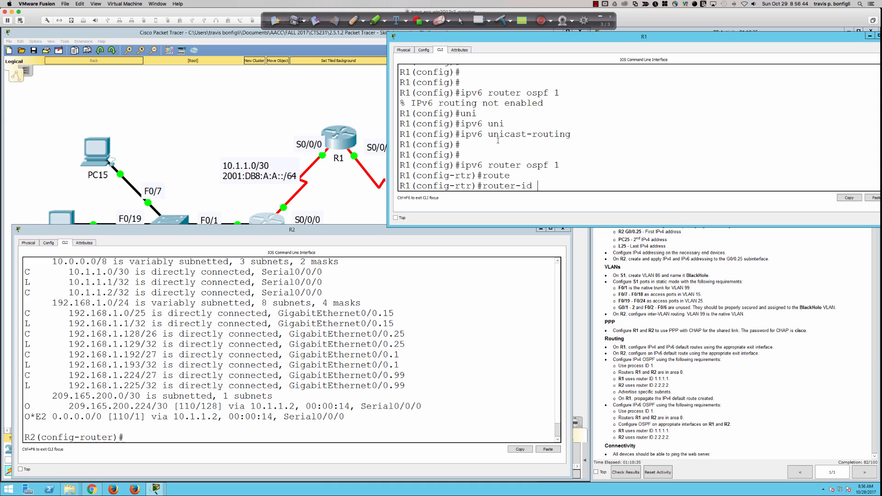
pyautogui.write('1.1.1.1')
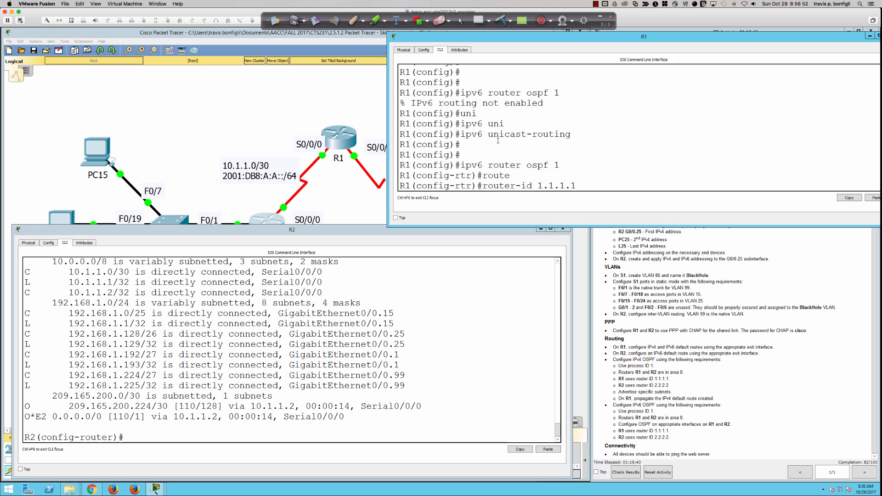
pyautogui.press('Return')
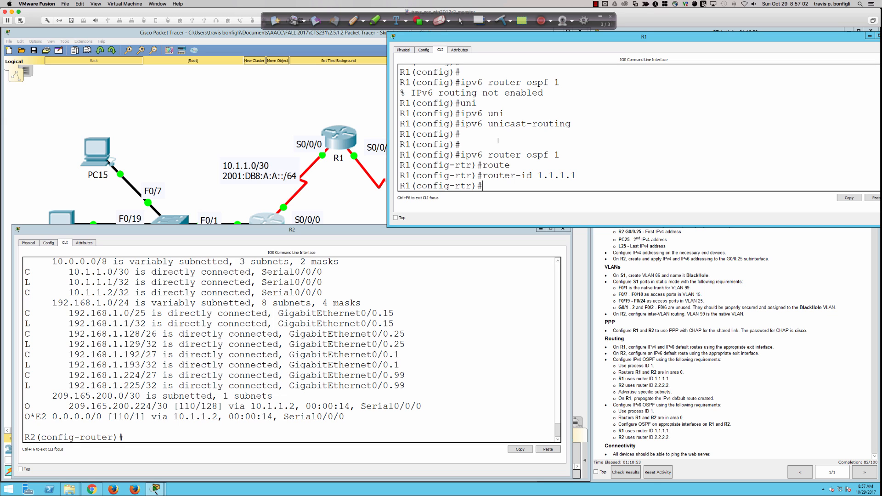
pyautogui.write('?')
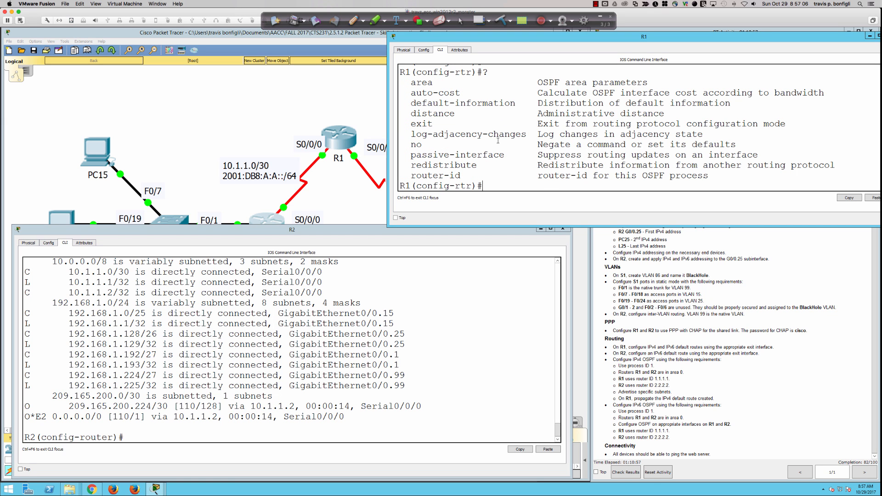
pyautogui.write('int s0/0/0')
pyautogui.press('Return')
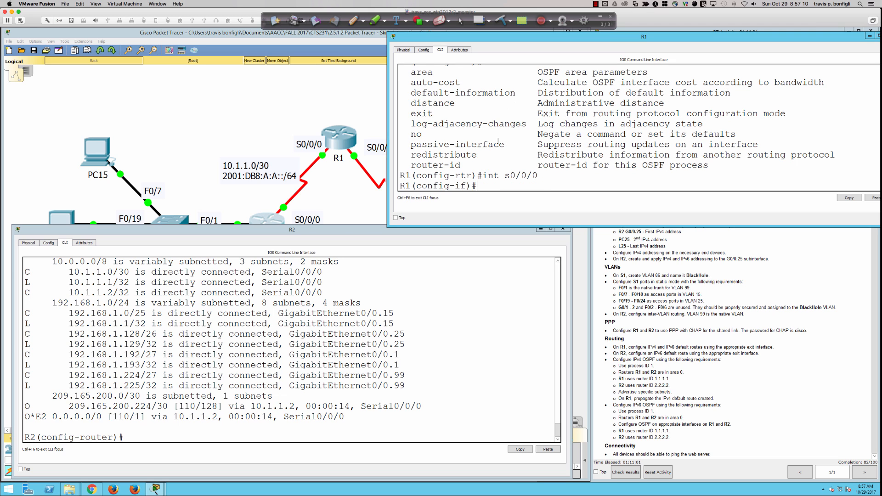
# Step: Run IPv6 OSPF process 1 in area 0 on R1's Serial0/0/0
pyautogui.write('ipv')
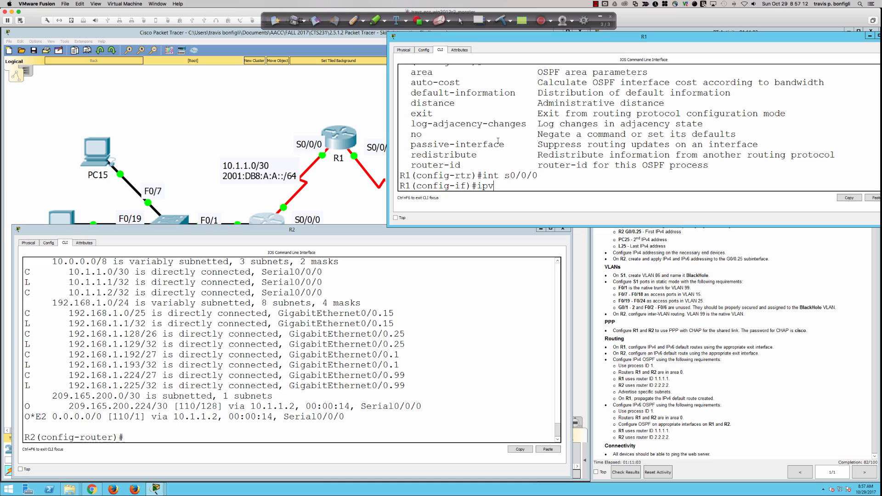
pyautogui.write('6 ospf 1 area 0')
pyautogui.press('Return')
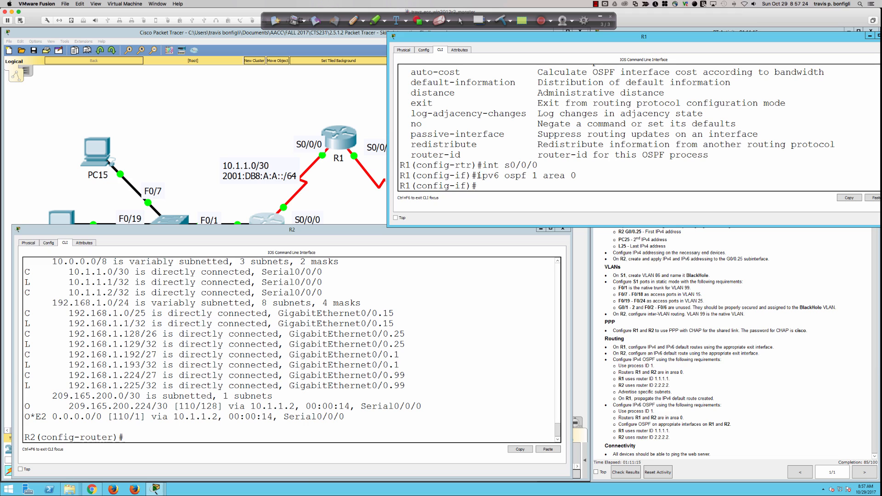
pyautogui.moveTo(478, 175); pyautogui.dragTo(591, 178)
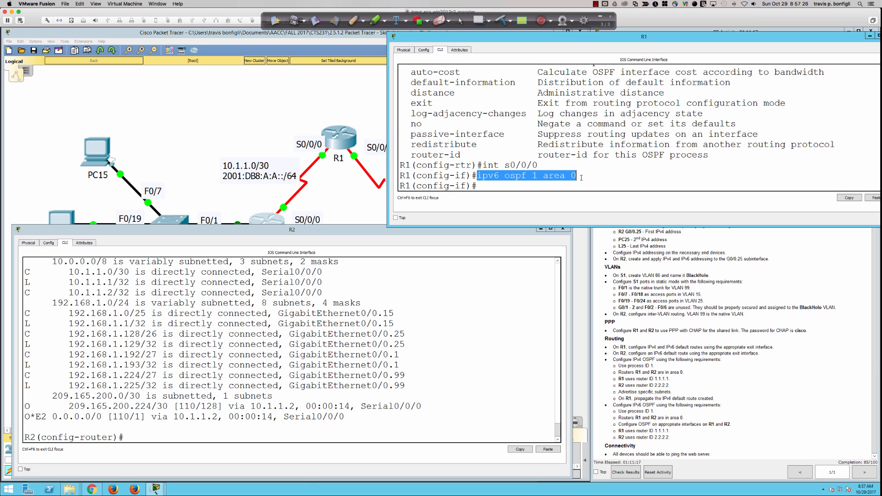
pyautogui.click(591, 177)
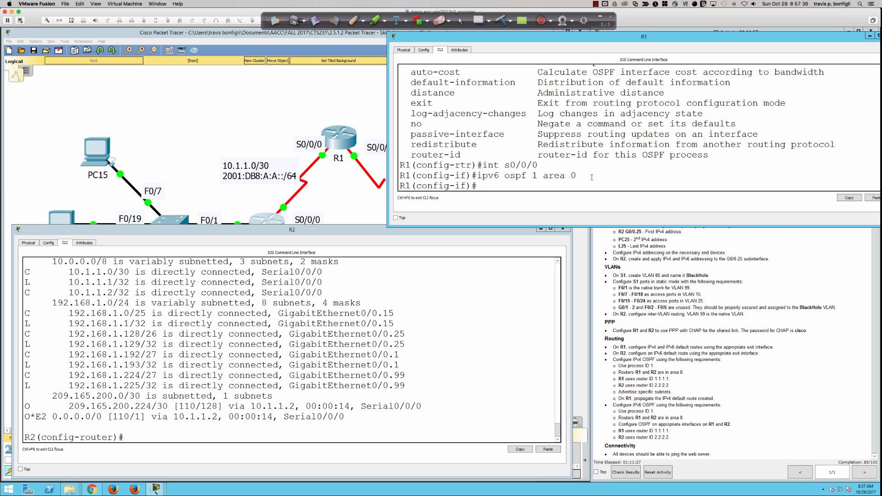
pyautogui.click(490, 381)
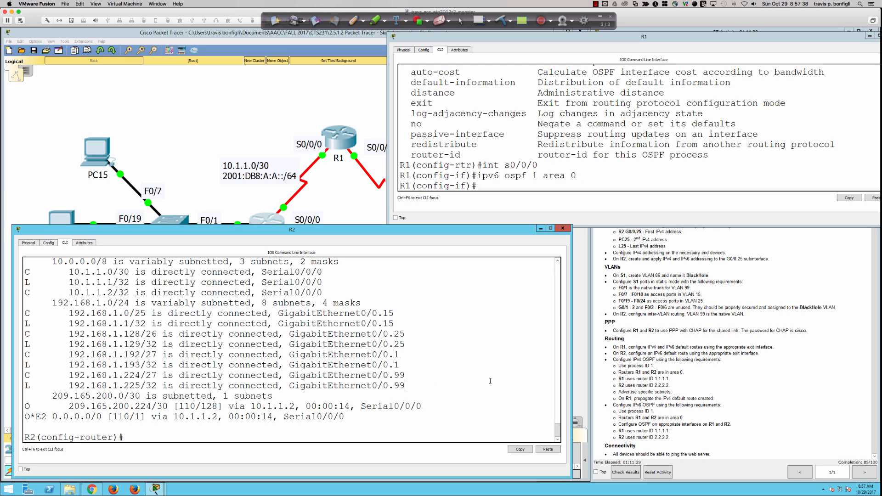
# Step: Return R2 to global configuration and enable IPv6 unicast routing
pyautogui.press('Return')
pyautogui.write('exit')
pyautogui.press('Return')
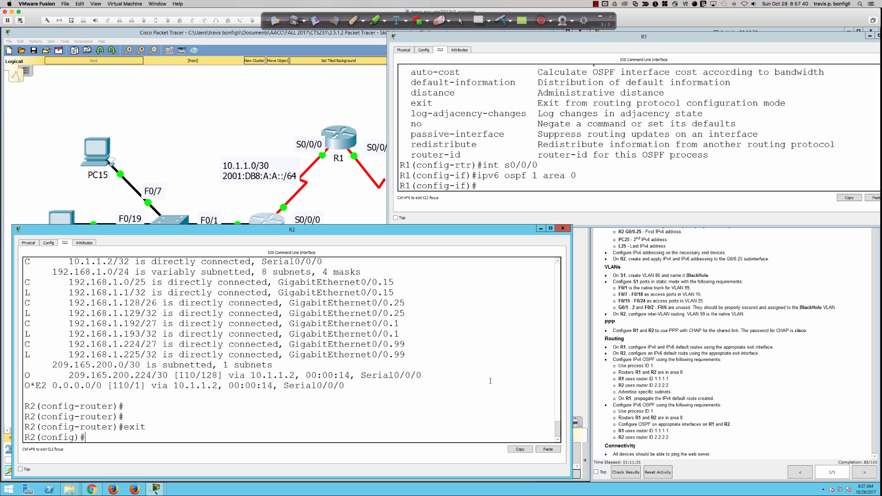
pyautogui.write('ipv6 uni')
pyautogui.press('Tab')
pyautogui.press('Return')
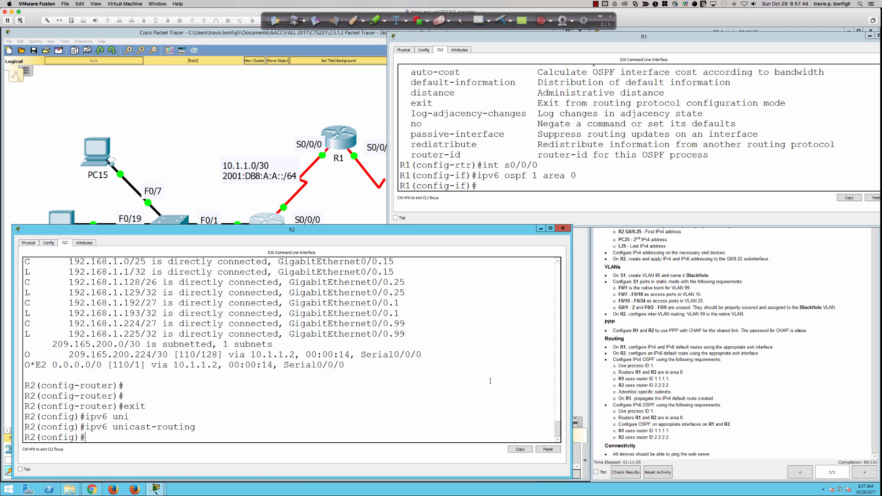
# Step: Create IPv6 OSPF process 1 on R2 with router ID 2.2.2.2
pyautogui.write('ipv6 router sopf')
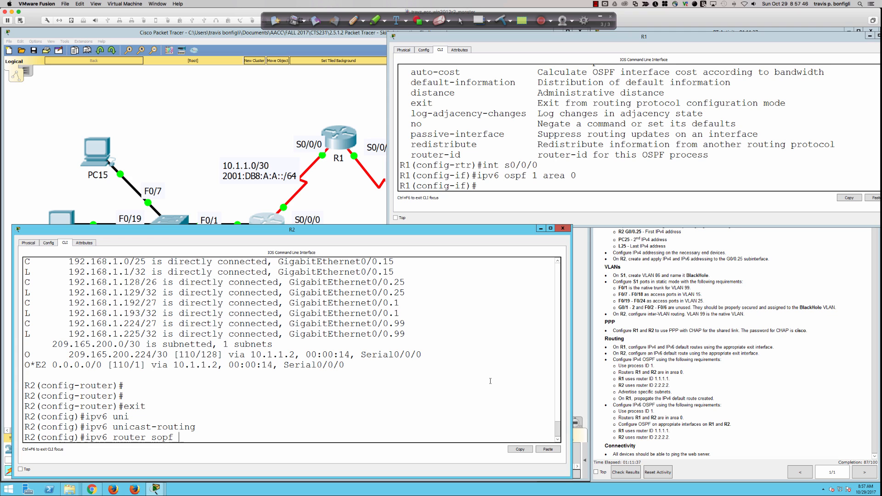
pyautogui.press('BackSpace')
pyautogui.press('BackSpace')
pyautogui.press('BackSpace')
pyautogui.press('BackSpace')
pyautogui.press('BackSpace')
pyautogui.write('ofps 1')
pyautogui.press('Return')
pyautogui.press('Up')
pyautogui.press('BackSpace')
pyautogui.press('BackSpace')
pyautogui.press('BackSpace')
pyautogui.press('BackSpace')
pyautogui.press('BackSpace')
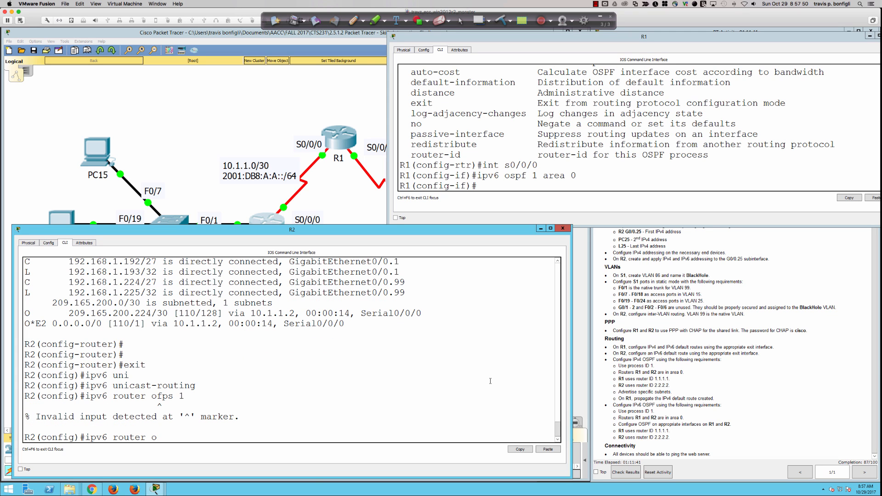
pyautogui.write('spf 1')
pyautogui.press('Return')
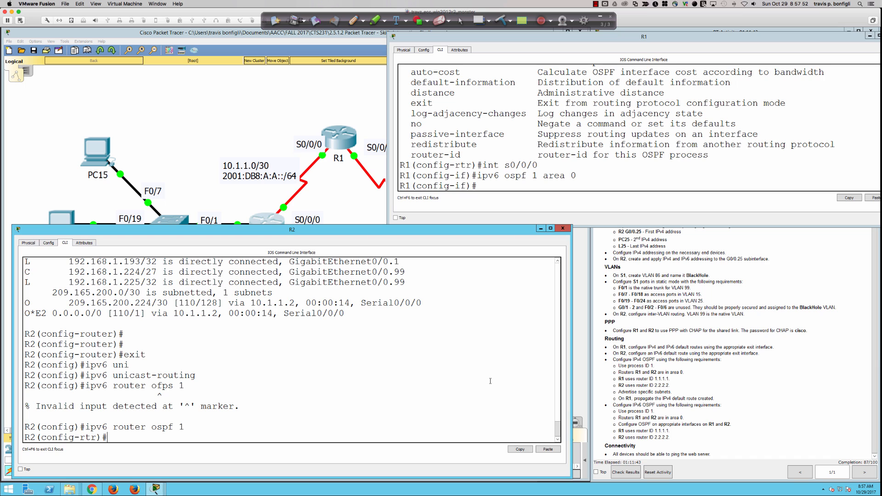
pyautogui.write('route')
pyautogui.press('Tab')
pyautogui.write('2.2.2')
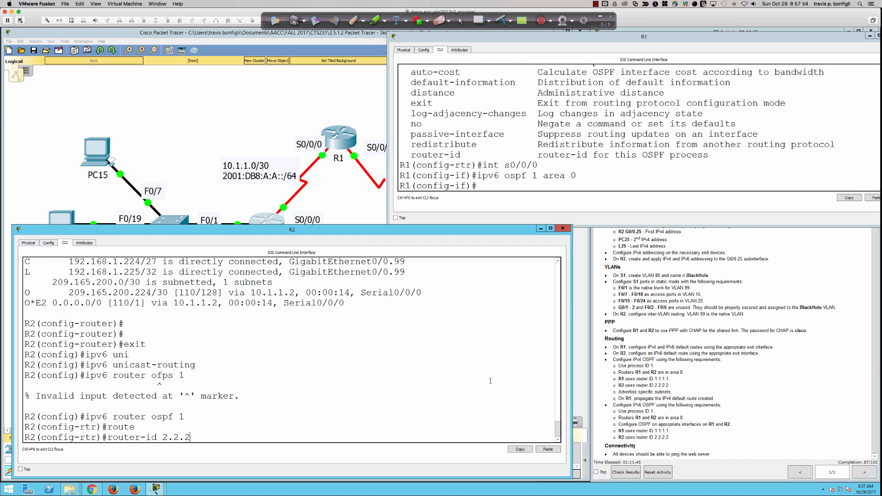
pyautogui.write('.2')
pyautogui.press('Return')
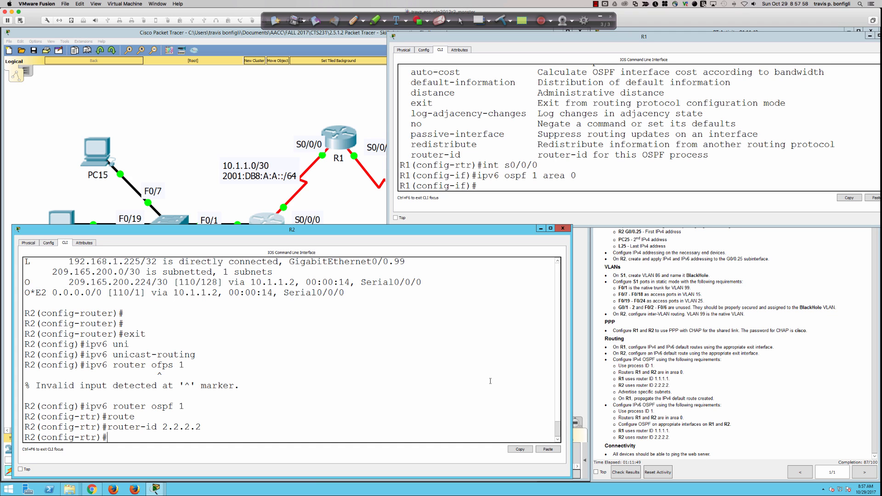
# Step: List R2's interface addresses and status with do sh ip int bri
pyautogui.press('Return')
pyautogui.press('Return')
pyautogui.press('Return')
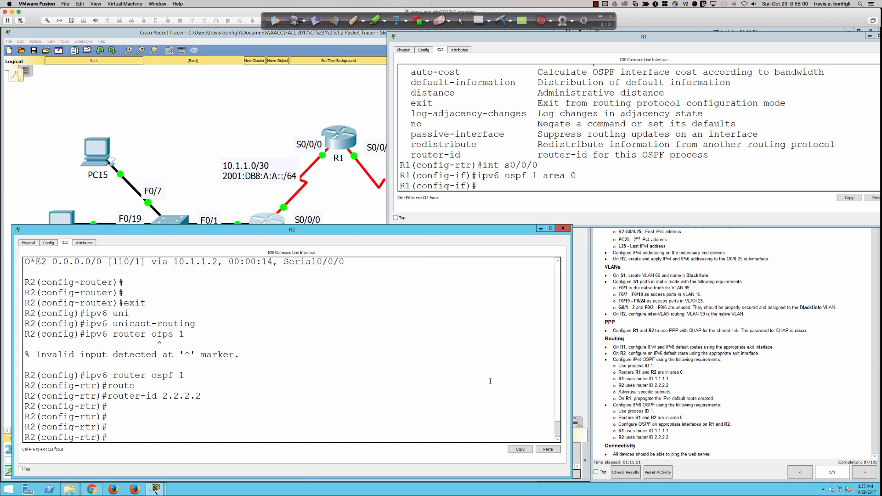
pyautogui.write('do sh ip int bri')
pyautogui.press('Return')
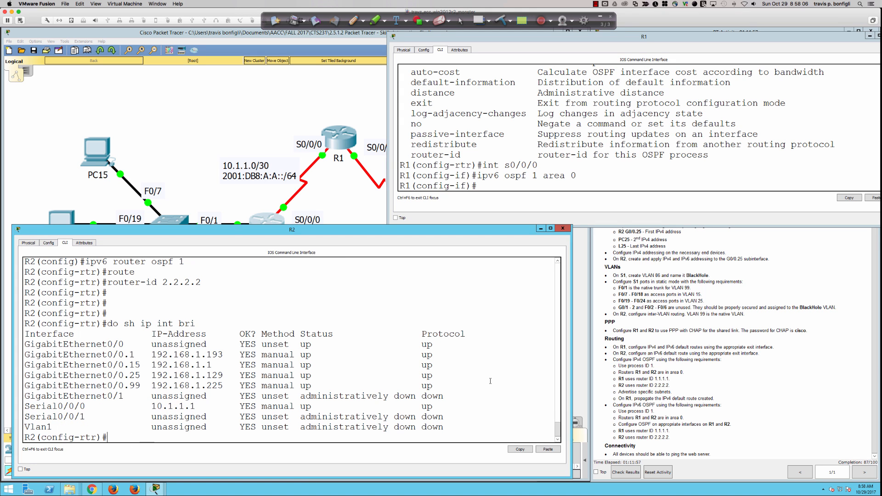
# Step: Put R2's subinterfaces G0/0.1, G0/0.15 and G0/0.25 into IPv6 OSPF 1 area 0
pyautogui.write('int gi0/0.1')
pyautogui.press('Return')
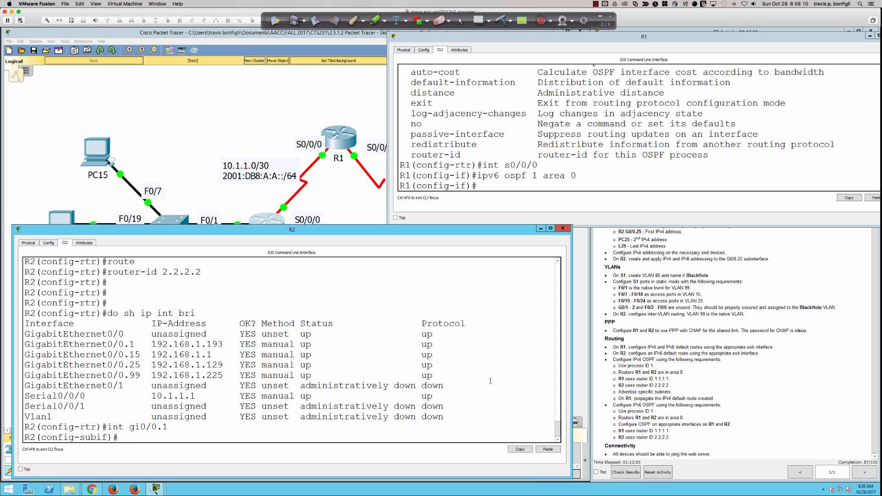
pyautogui.write('ipv6 ospf 1 area 0')
pyautogui.press('Return')
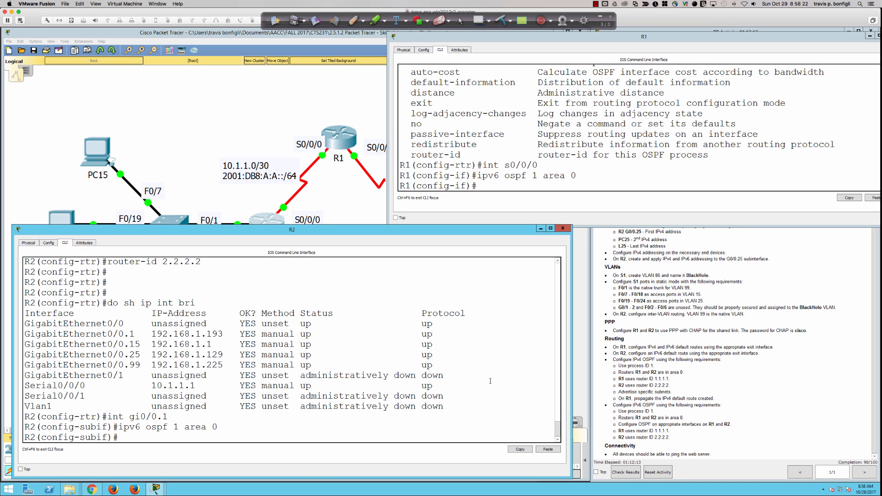
pyautogui.write('int gi0/0.15')
pyautogui.press('Return')
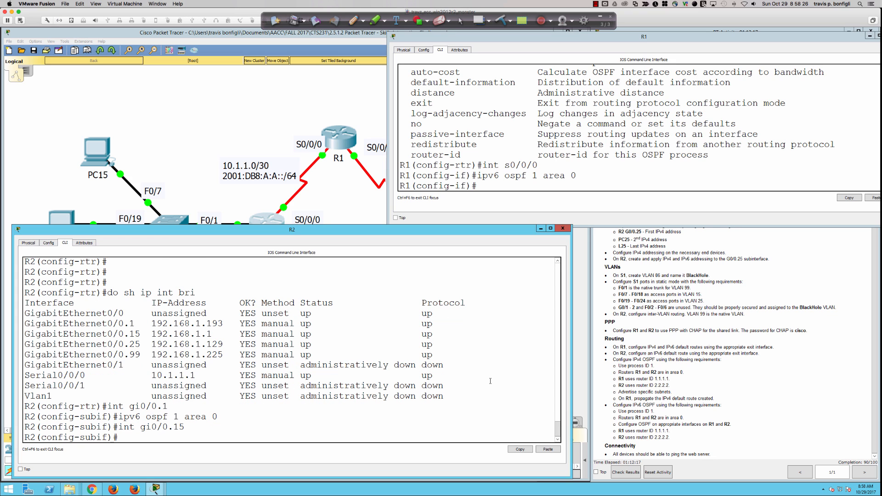
pyautogui.write('ipv6 ospf 1 area 0')
pyautogui.press('Return')
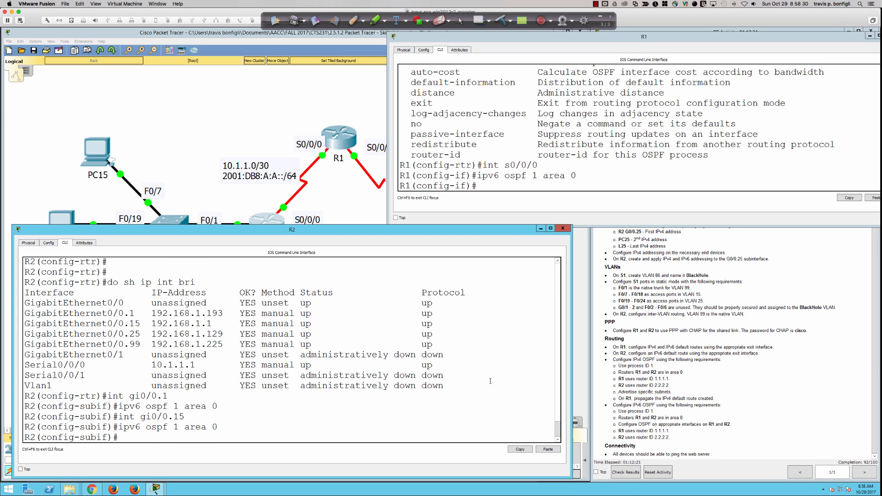
pyautogui.write('int gi0/0.25')
pyautogui.press('Return')
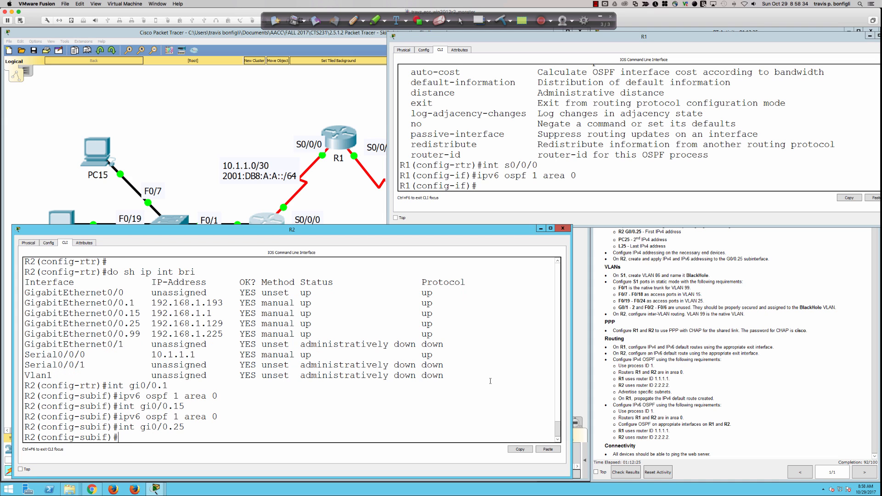
pyautogui.write('ipv6 ospf 1 area 0')
pyautogui.press('Return')
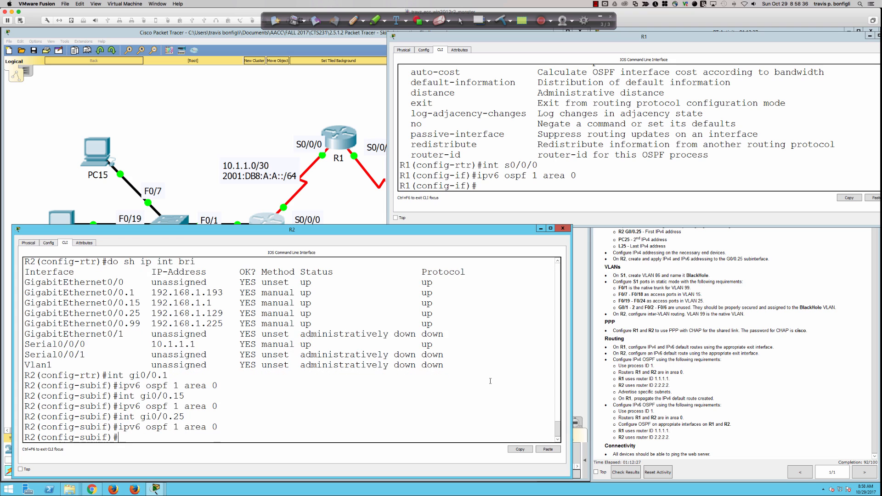
# Step: Put R2's G0/0.99 and Serial0/0/0 into IPv6 OSPF 1 area 0, bringing adjacency to FULL
pyautogui.write('int gi0/0.99')
pyautogui.press('Return')
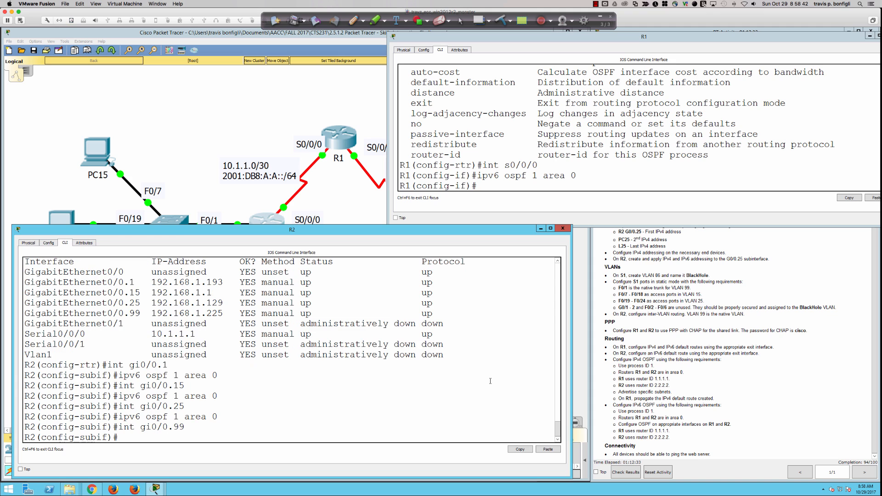
pyautogui.write('ipv6 ospf 1 area 0')
pyautogui.press('Return')
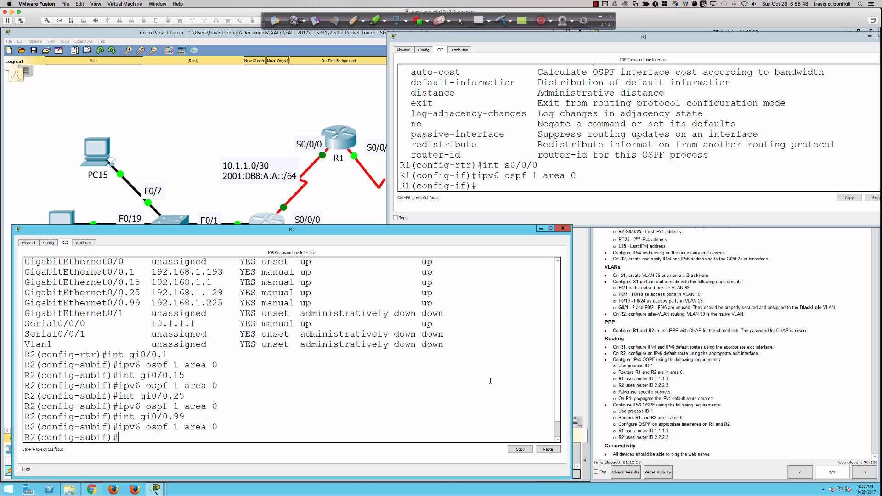
pyautogui.write('itn')
pyautogui.press('BackSpace')
pyautogui.press('BackSpace')
pyautogui.press('BackSpace')
pyautogui.write('nt s9')
pyautogui.press('BackSpace')
pyautogui.write('0/0/0')
pyautogui.press('Return')
pyautogui.write('ipv6 ospf 1 area 0')
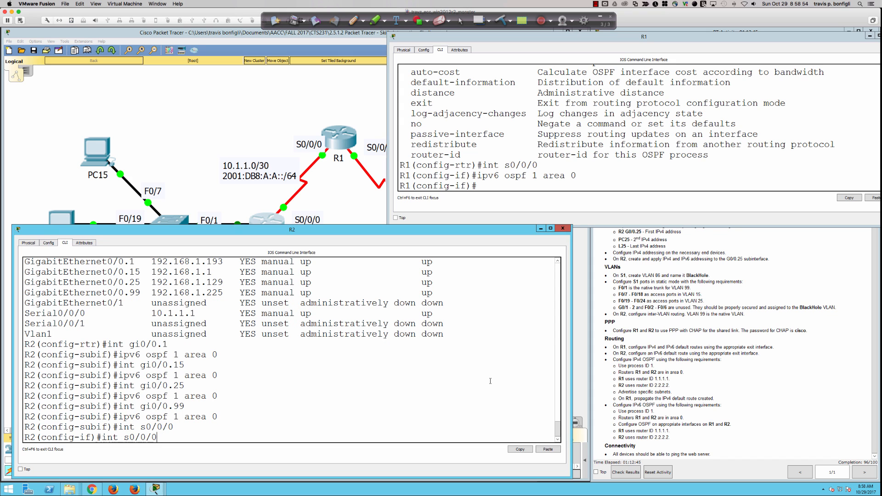
pyautogui.press('Return')
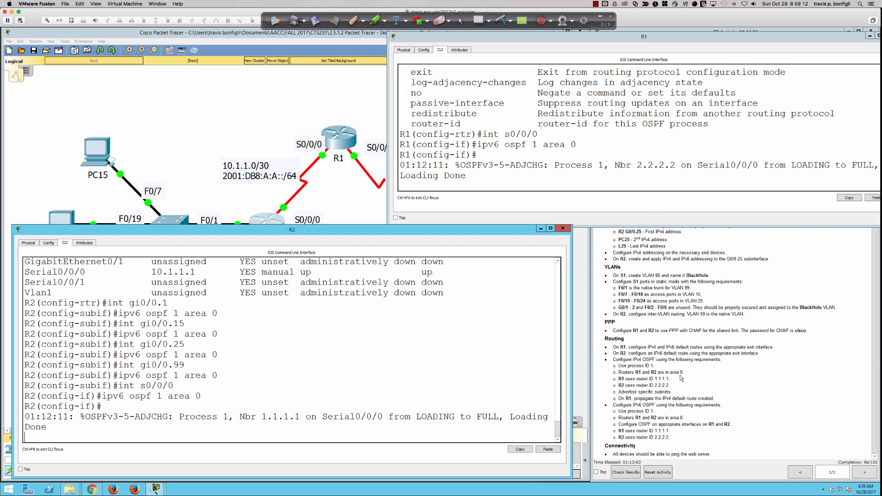
# Step: Check the activity results (96/100, 65 of 67 items), review feedback, and close the window
pyautogui.click(681, 377)
pyautogui.click(616, 474)
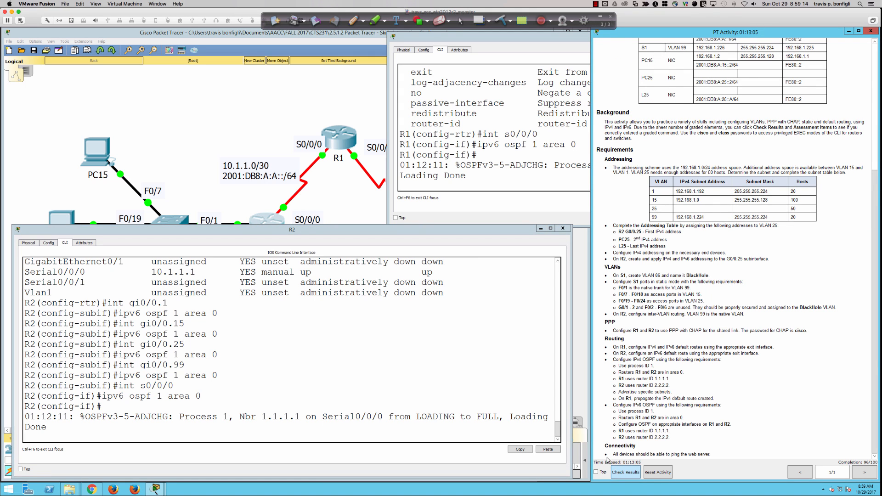
pyautogui.click(79, 78)
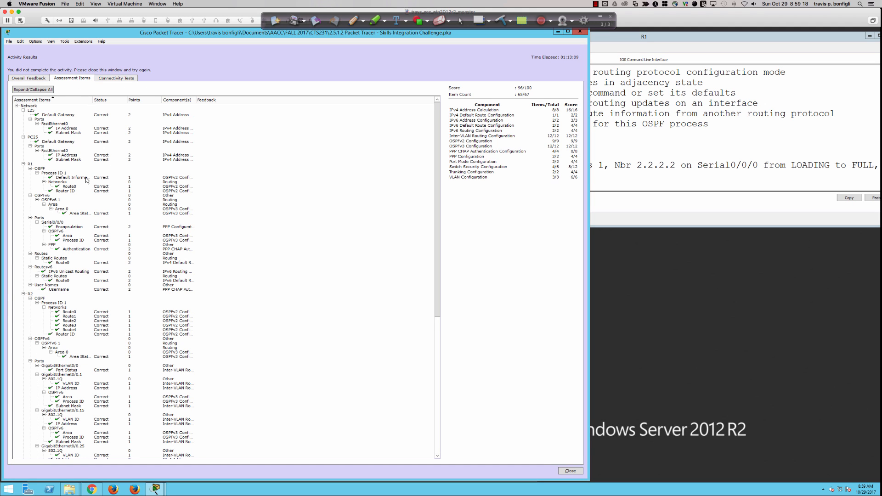
pyautogui.scroll(-10, 86, 181)
pyautogui.scroll(-7, 85, 181)
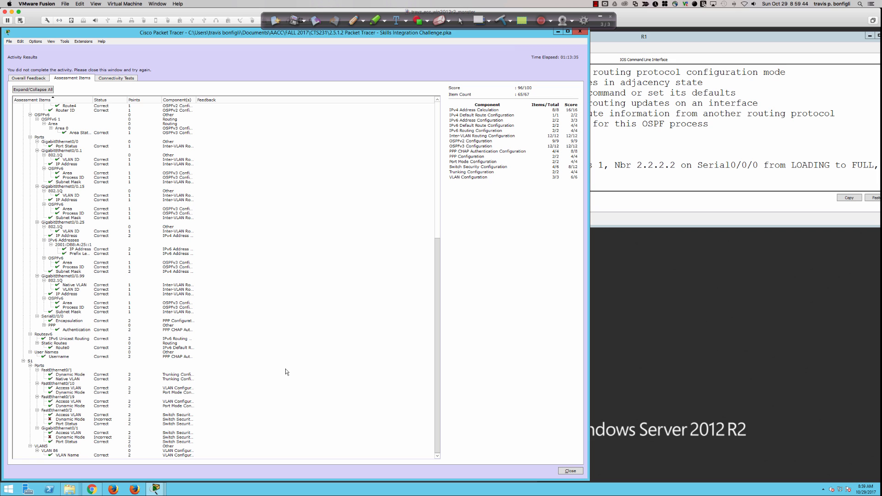
pyautogui.scroll(15, 284, 370)
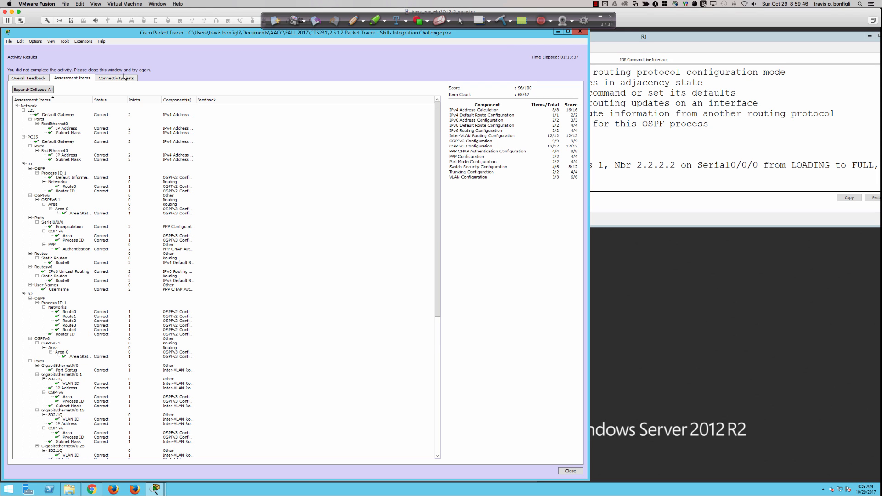
pyautogui.click(37, 79)
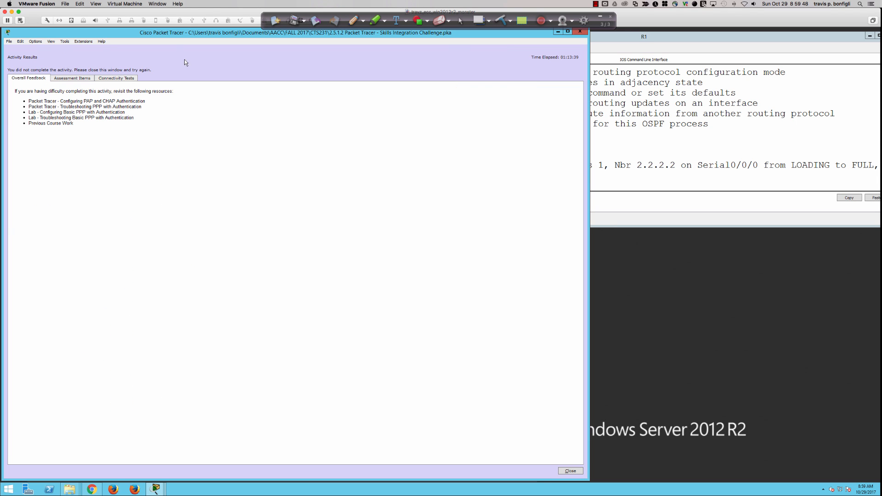
pyautogui.click(570, 470)
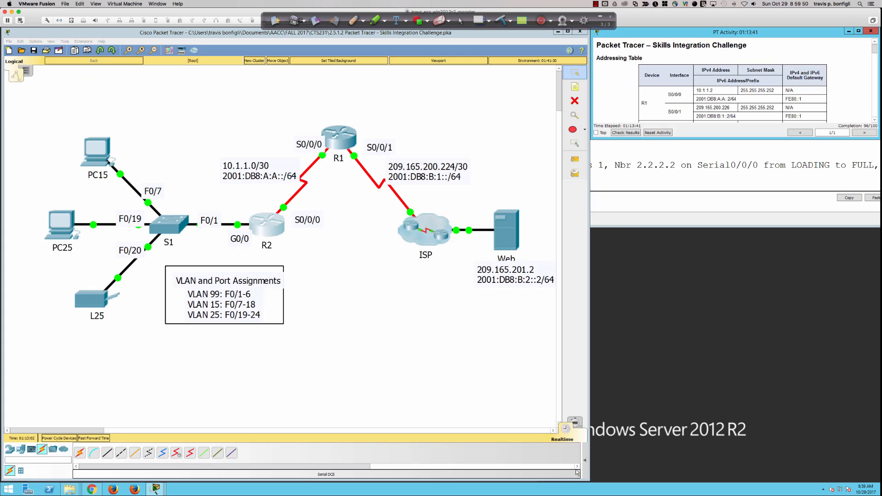
# Step: Open S1's console and log in to privileged mode with the console and enable passwords
pyautogui.click(163, 224)
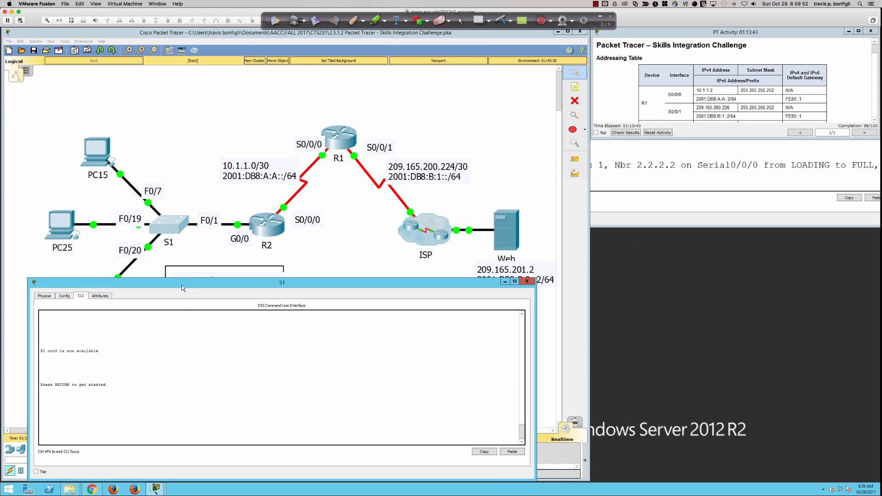
pyautogui.moveTo(181, 278); pyautogui.dragTo(181, 249)
pyautogui.press('Return')
pyautogui.press('Return')
pyautogui.press('Return')
pyautogui.press('Return')
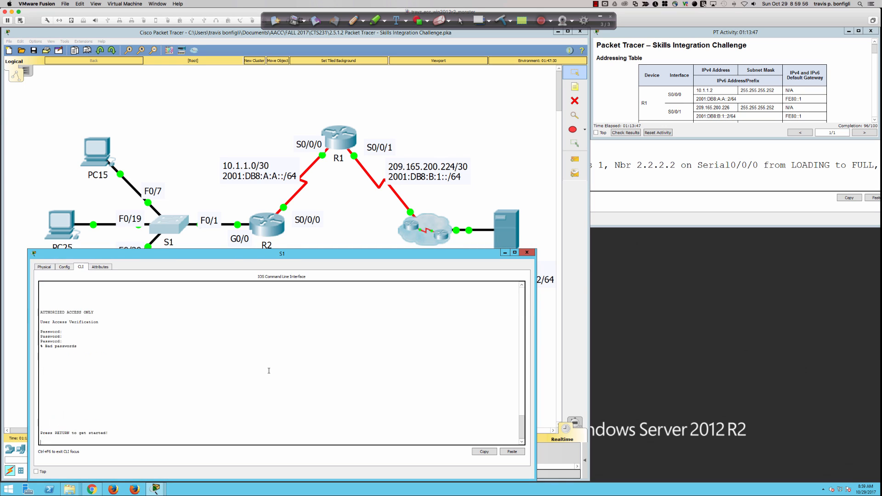
pyautogui.press('Return')
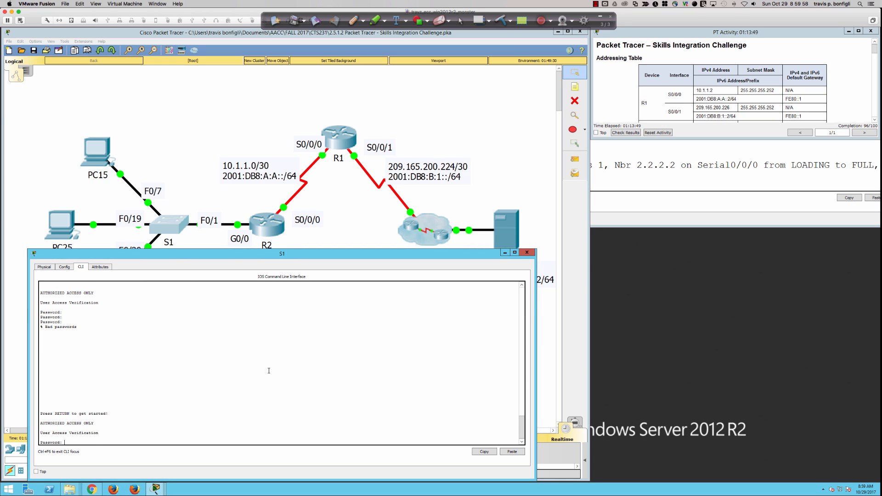
pyautogui.write('cisco')
pyautogui.press('Return')
pyautogui.write('en')
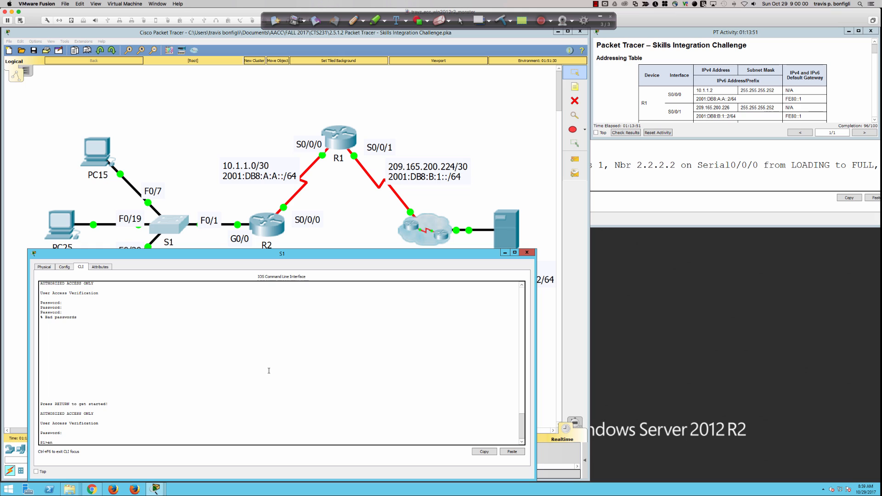
pyautogui.press('Return')
pyautogui.write('class')
pyautogui.press('Return')
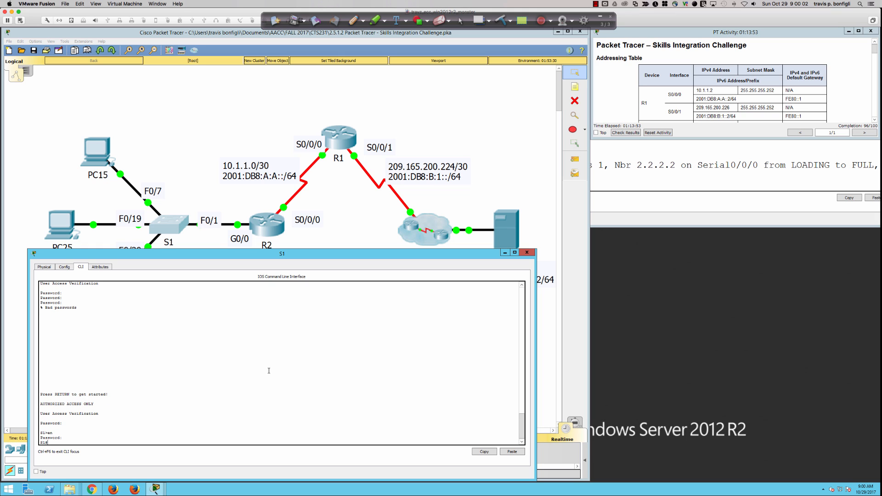
# Step: In global config, select the interface range Fa0/2,Gi0/1 and enter switchport mode access
pyautogui.write('conf t')
pyautogui.press('Return')
pyautogui.write('int ra fa')
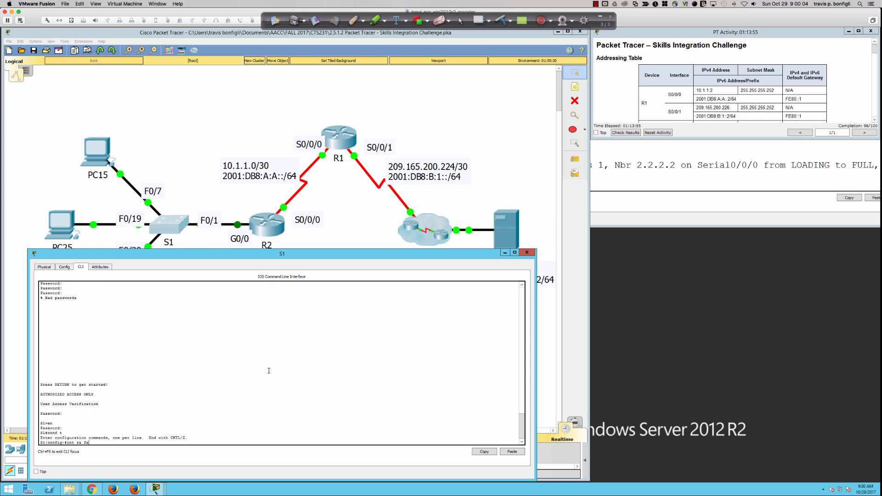
pyautogui.write('0/2,gi0/1')
pyautogui.press('Return')
pyautogui.press('Return')
pyautogui.press('Return')
pyautogui.press('Return')
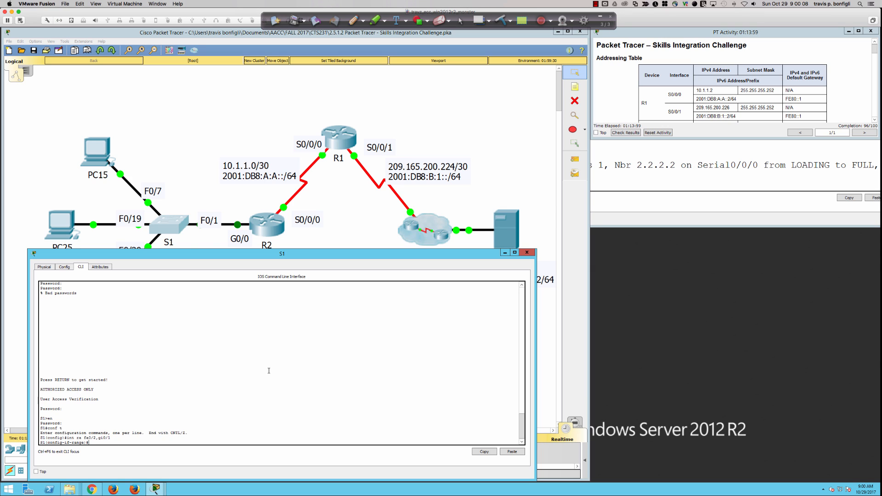
pyautogui.write('sw')
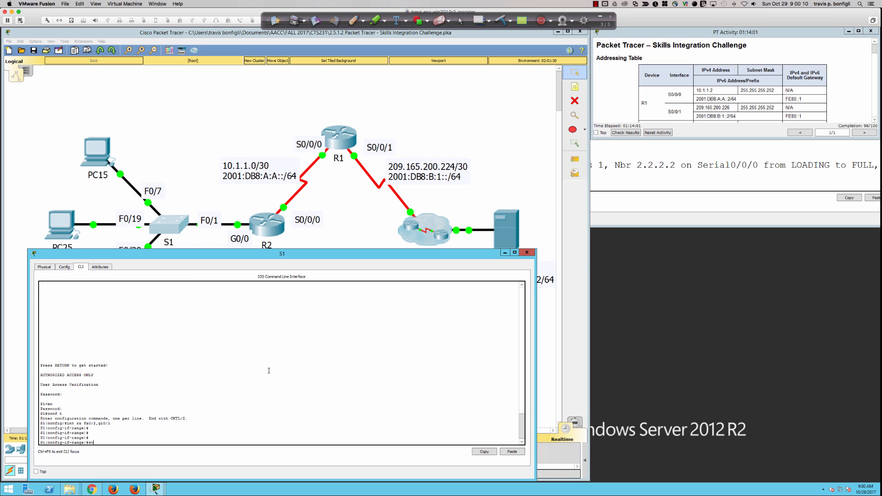
pyautogui.write('i')
pyautogui.press('Tab')
pyautogui.write('mode acc')
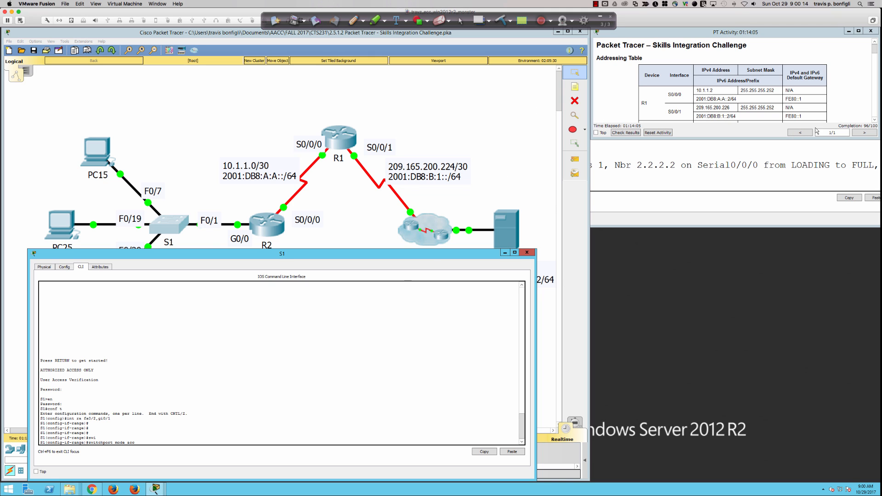
pyautogui.click(797, 132)
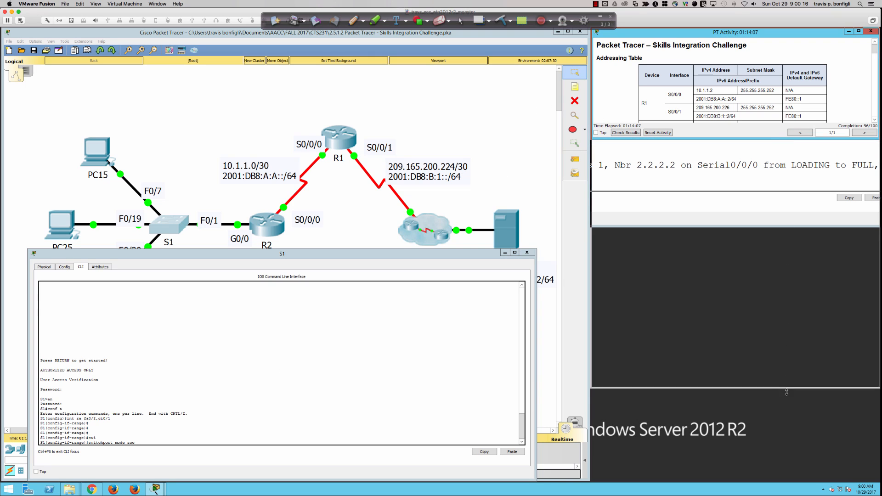
# Step: Apply switchport mode access to S1's Fa0/2 and Gi0/1
pyautogui.moveTo(789, 465); pyautogui.dragTo(789, 480)
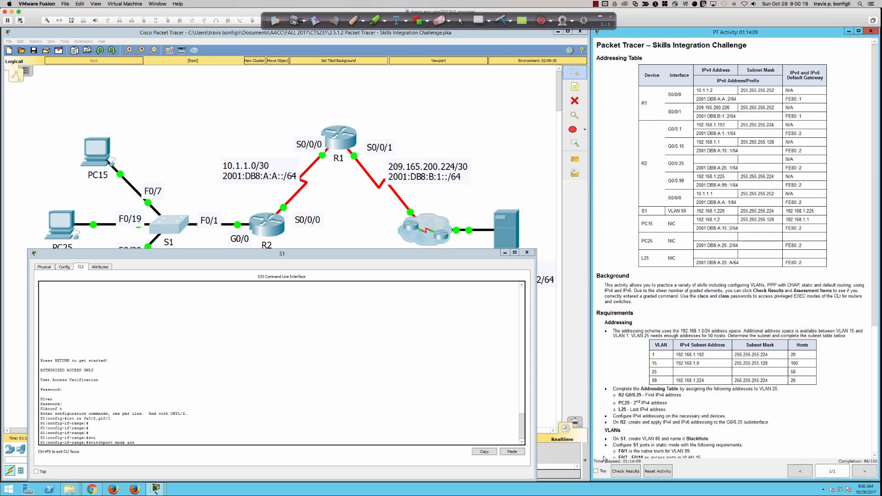
pyautogui.click(487, 429)
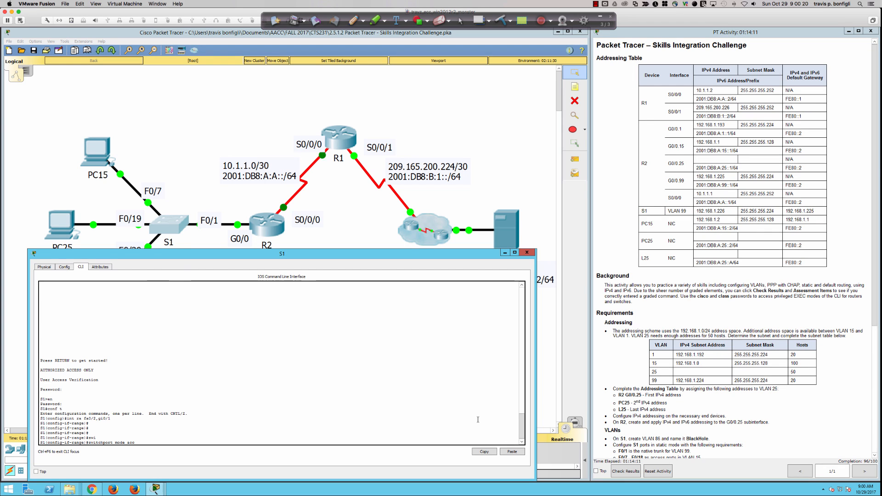
pyautogui.press('Return')
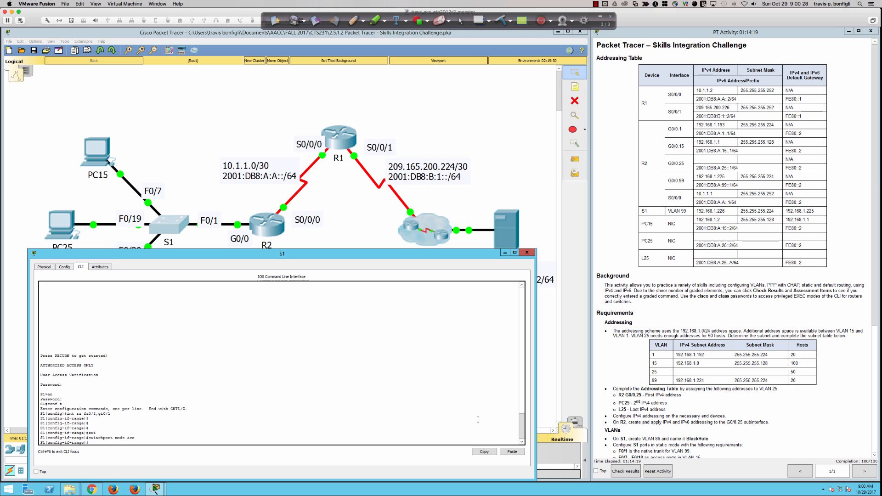
# Step: Show S1's running configuration with do sh run and locate Fa0/2's access mode line
pyautogui.write('do sh run')
pyautogui.press('Return')
pyautogui.press('space')
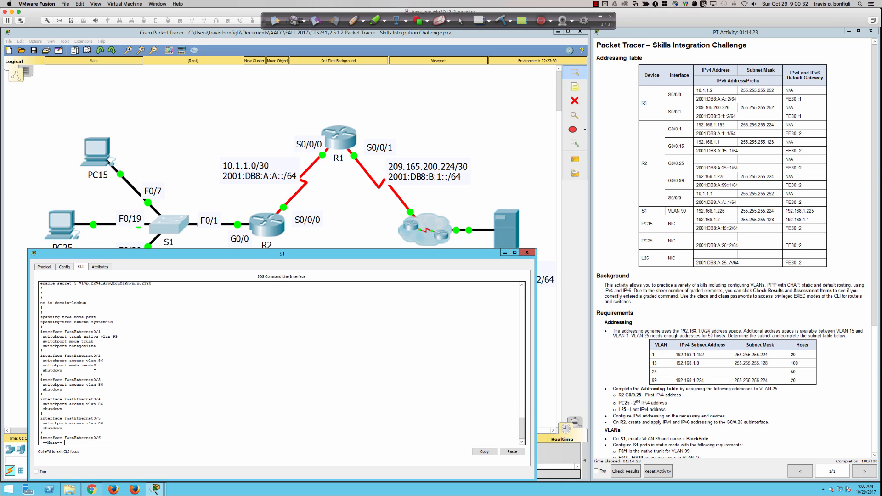
pyautogui.moveTo(95, 366); pyautogui.dragTo(42, 356)
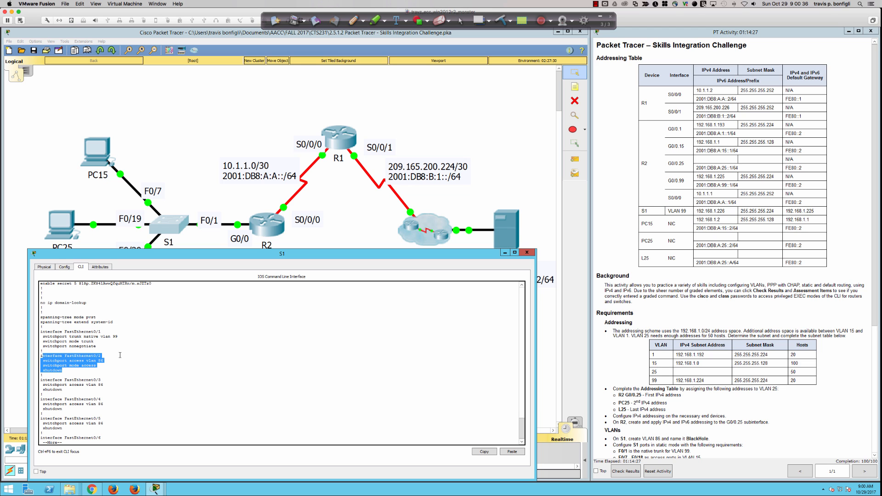
pyautogui.scroll(-3, 689, 375)
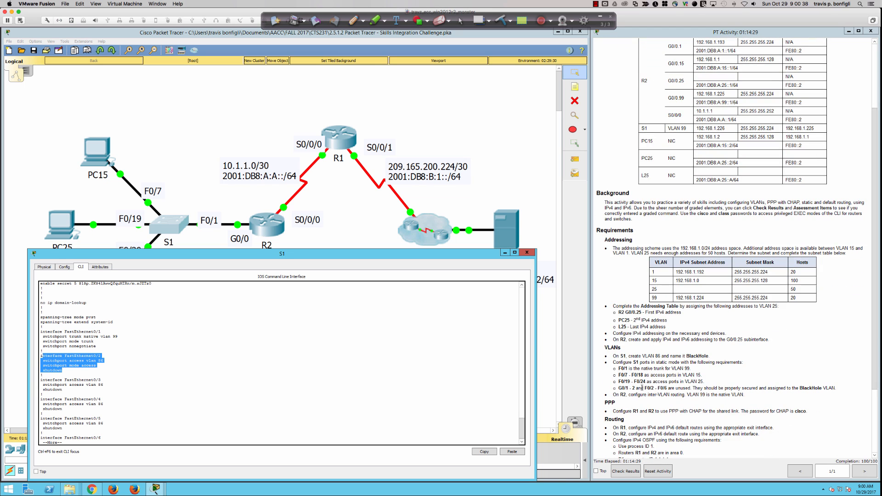
# Step: Verify Fa0/2 is access mode, VLAN 86 and shut down against the unused-ports requirement
pyautogui.moveTo(616, 388); pyautogui.dragTo(835, 386)
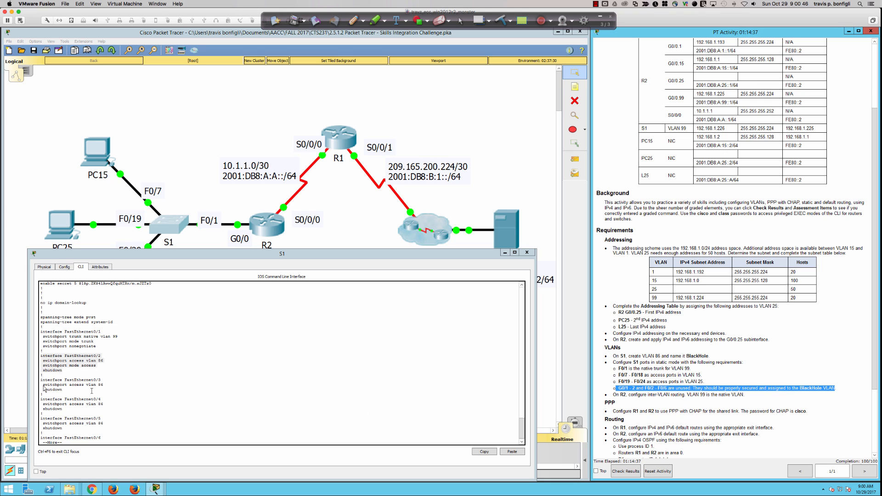
pyautogui.click(63, 370)
pyautogui.moveTo(62, 369); pyautogui.dragTo(43, 370)
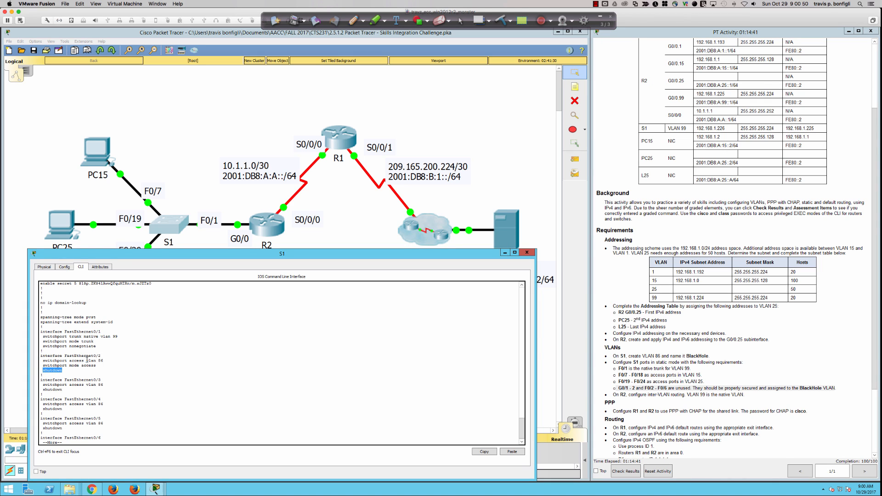
pyautogui.moveTo(103, 361); pyautogui.dragTo(42, 360)
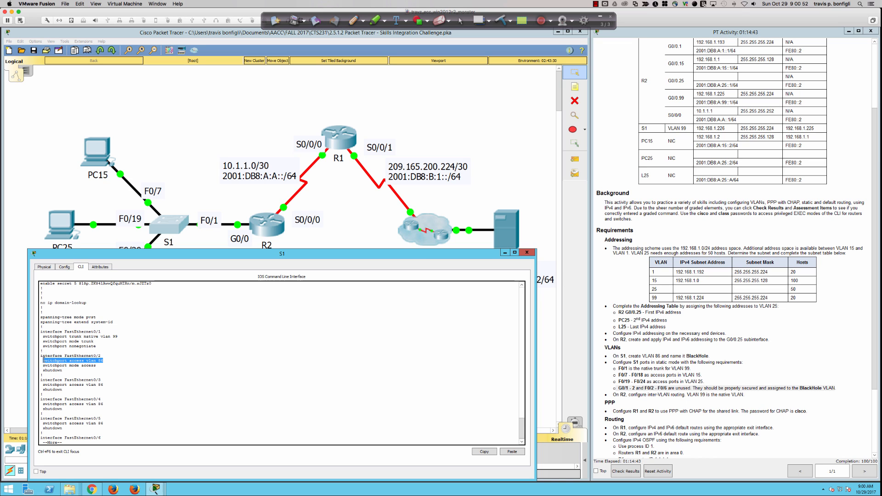
pyautogui.moveTo(96, 366); pyautogui.dragTo(45, 365)
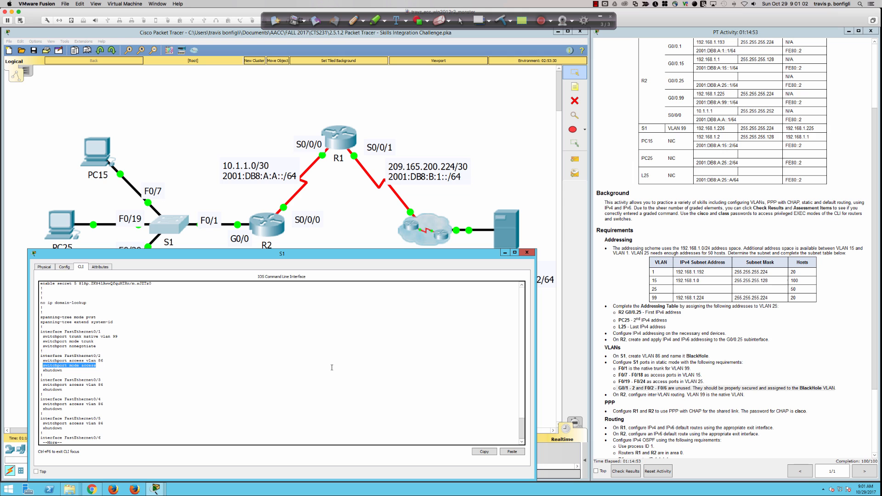
pyautogui.scroll(-4, 739, 373)
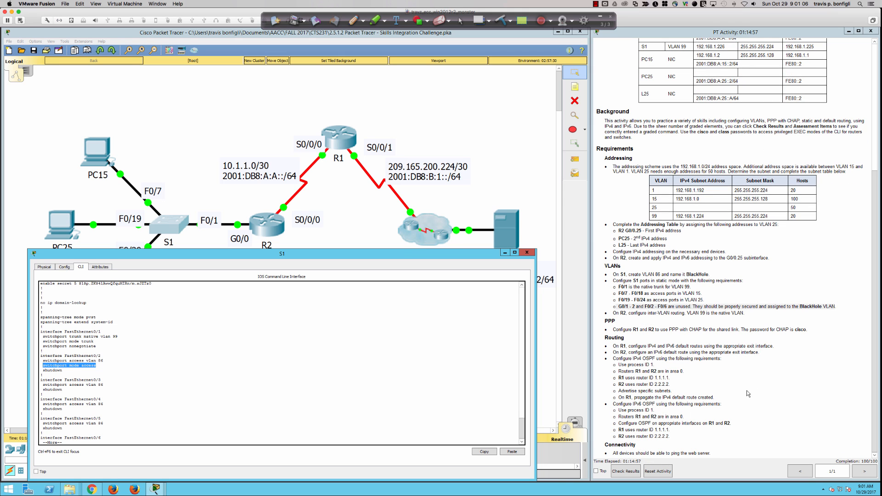
pyautogui.scroll(3, 722, 386)
pyautogui.scroll(5, 721, 384)
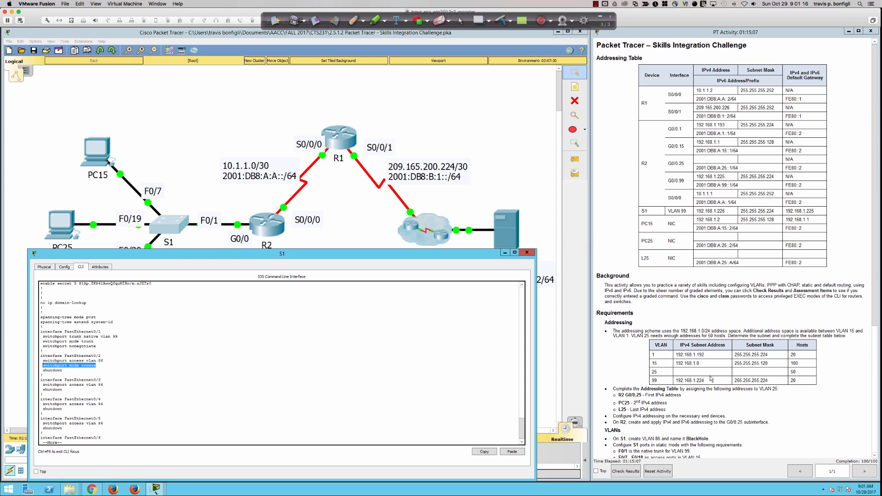
pyautogui.press('super+Tab')
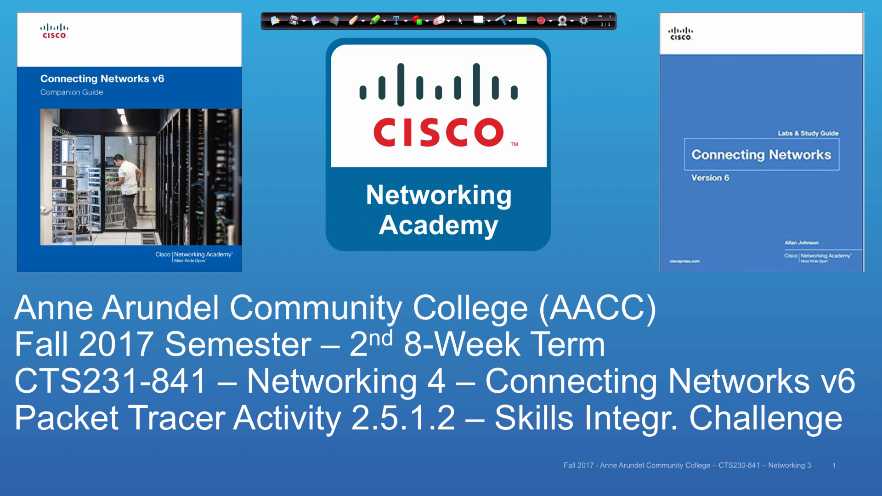